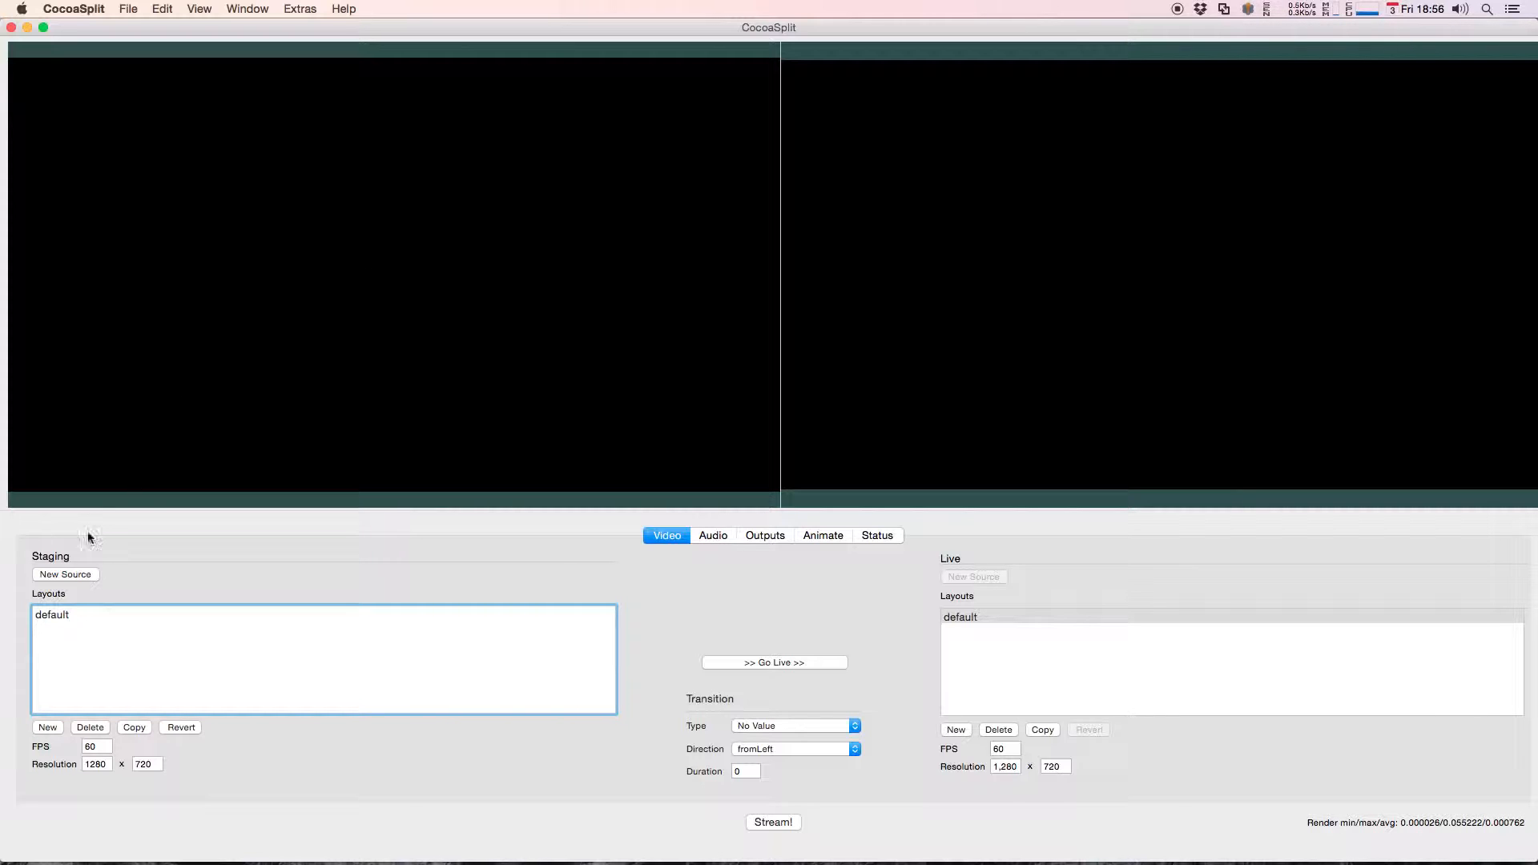
Step: Add a new Text source to the staging layout with the text "This is a text input!"
click(66, 576)
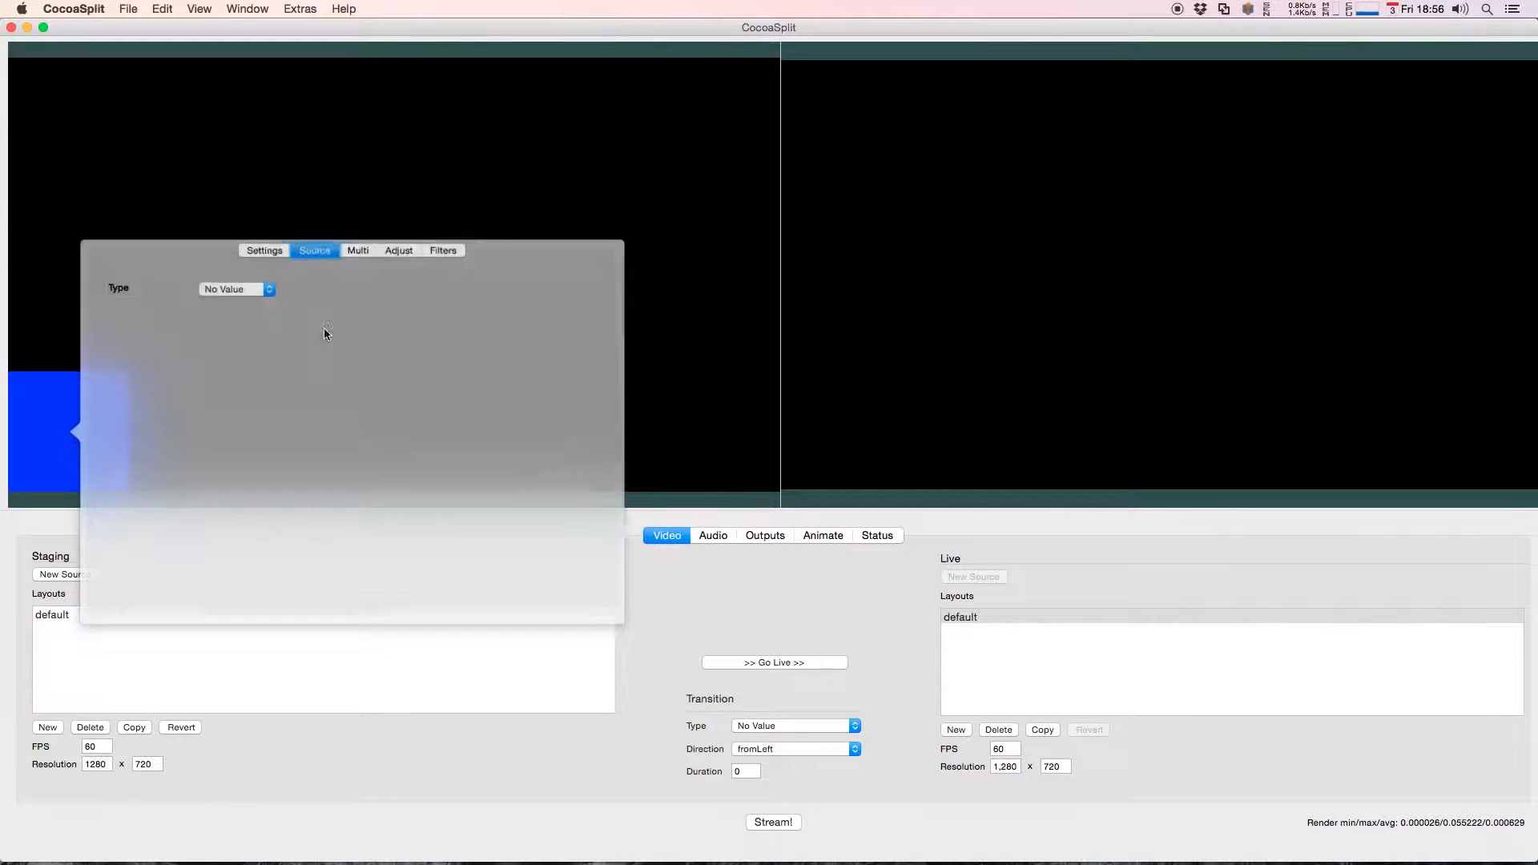
click(248, 293)
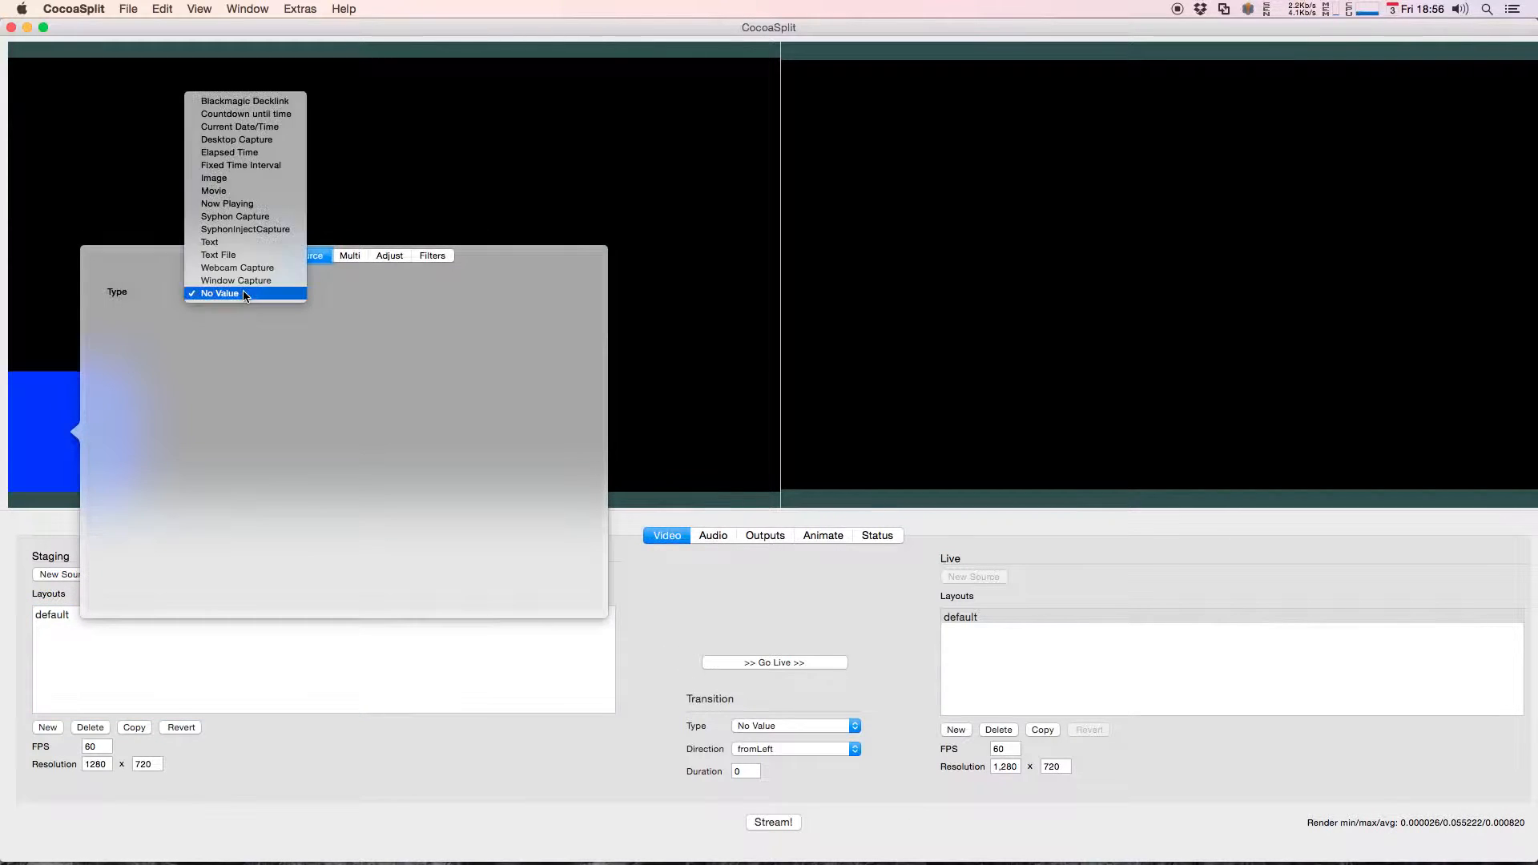
click(240, 244)
click(214, 358)
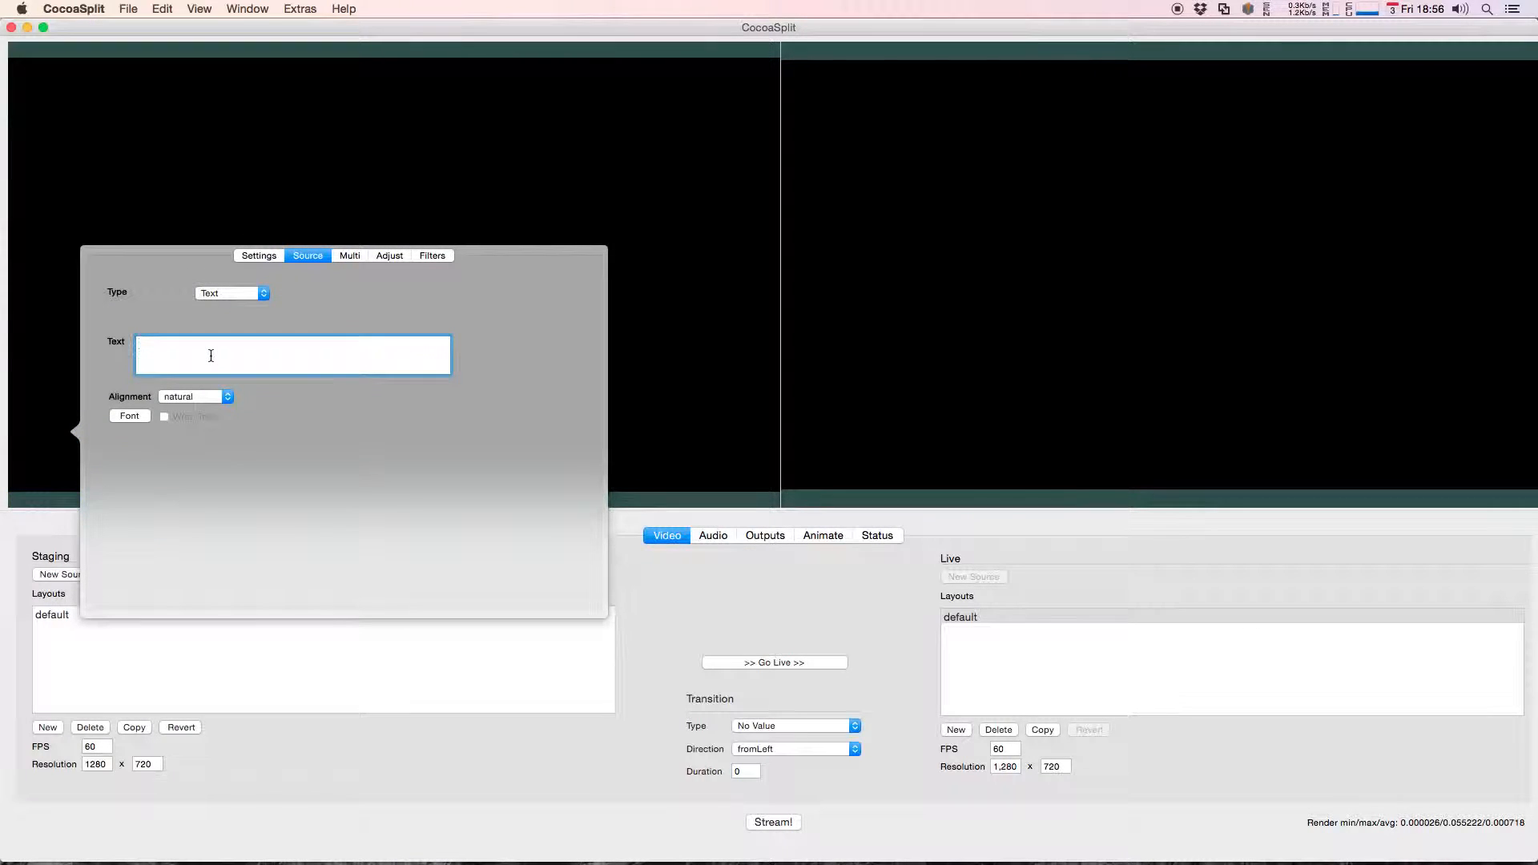
text(This is a text input!)
Step: Change the text source's font color to red and reduce its font size slightly
click(130, 418)
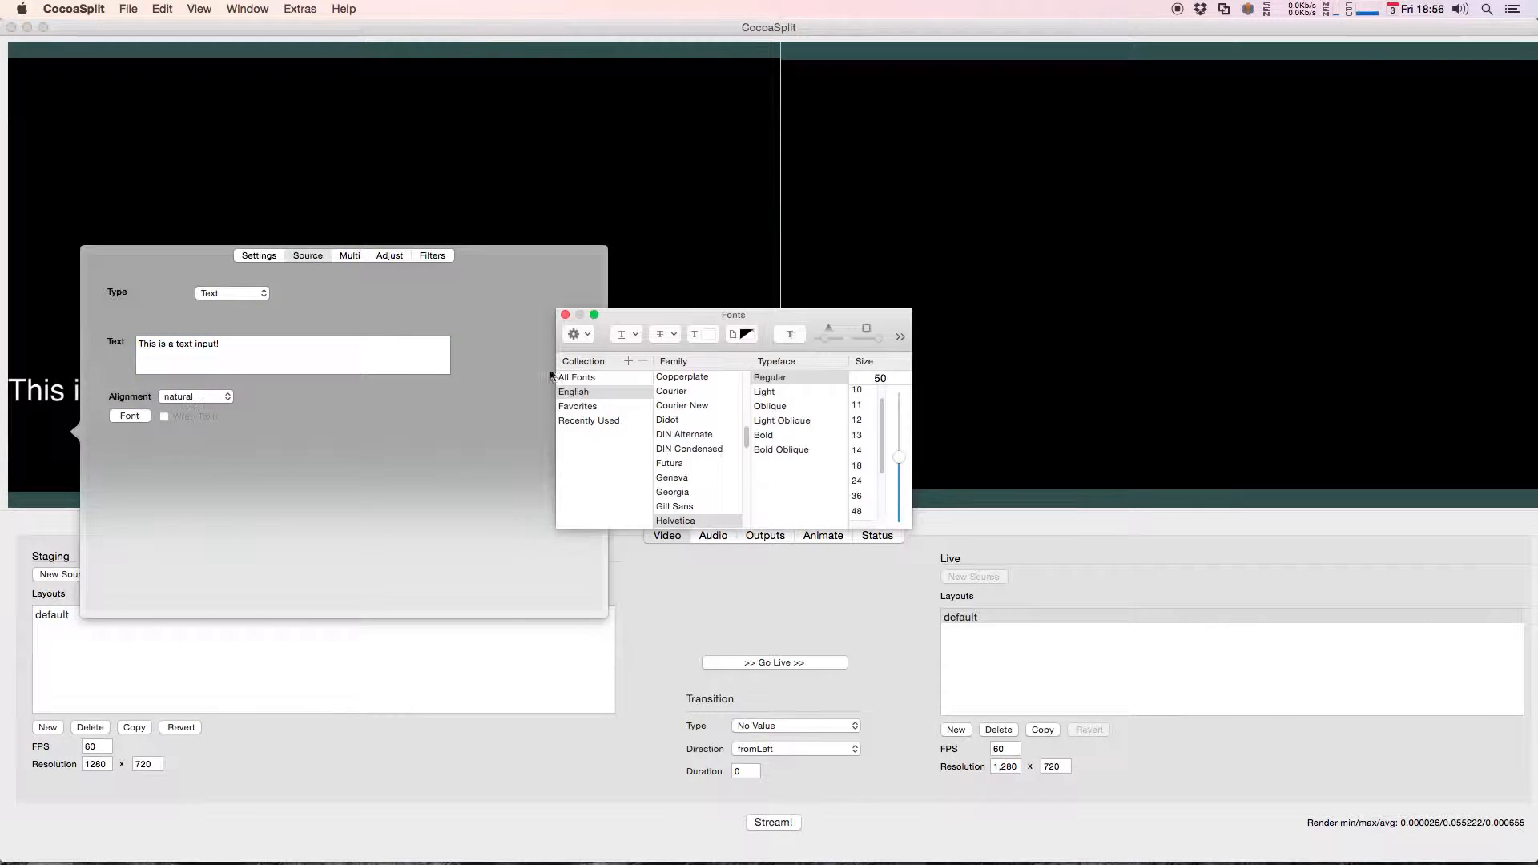
click(702, 334)
drag(348, 505, 406, 505)
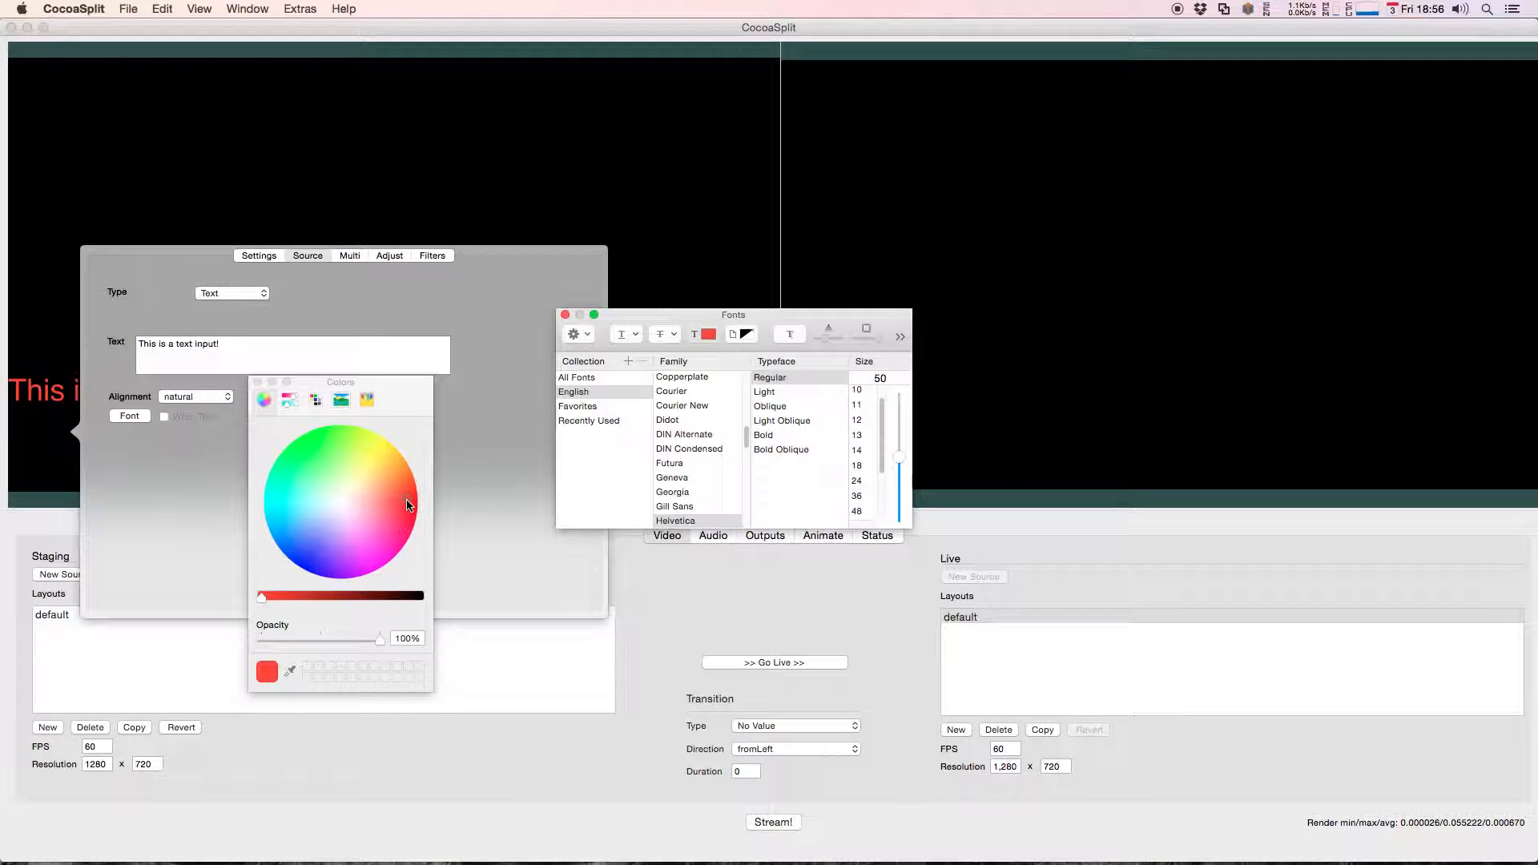
click(258, 382)
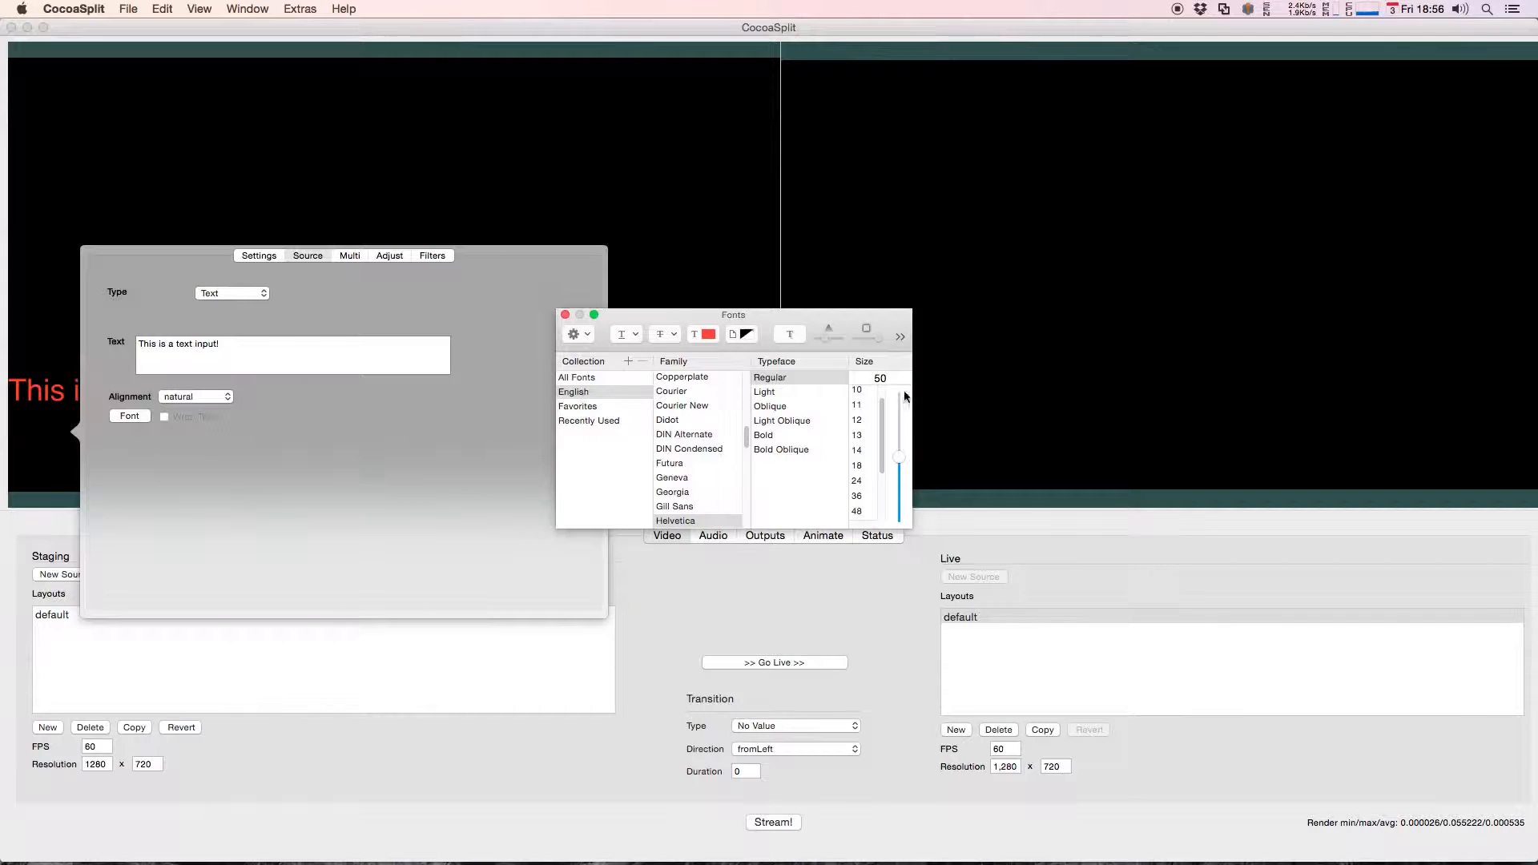
drag(902, 454, 906, 477)
click(565, 314)
Step: Give the text source a medium green background color and close its settings
click(250, 256)
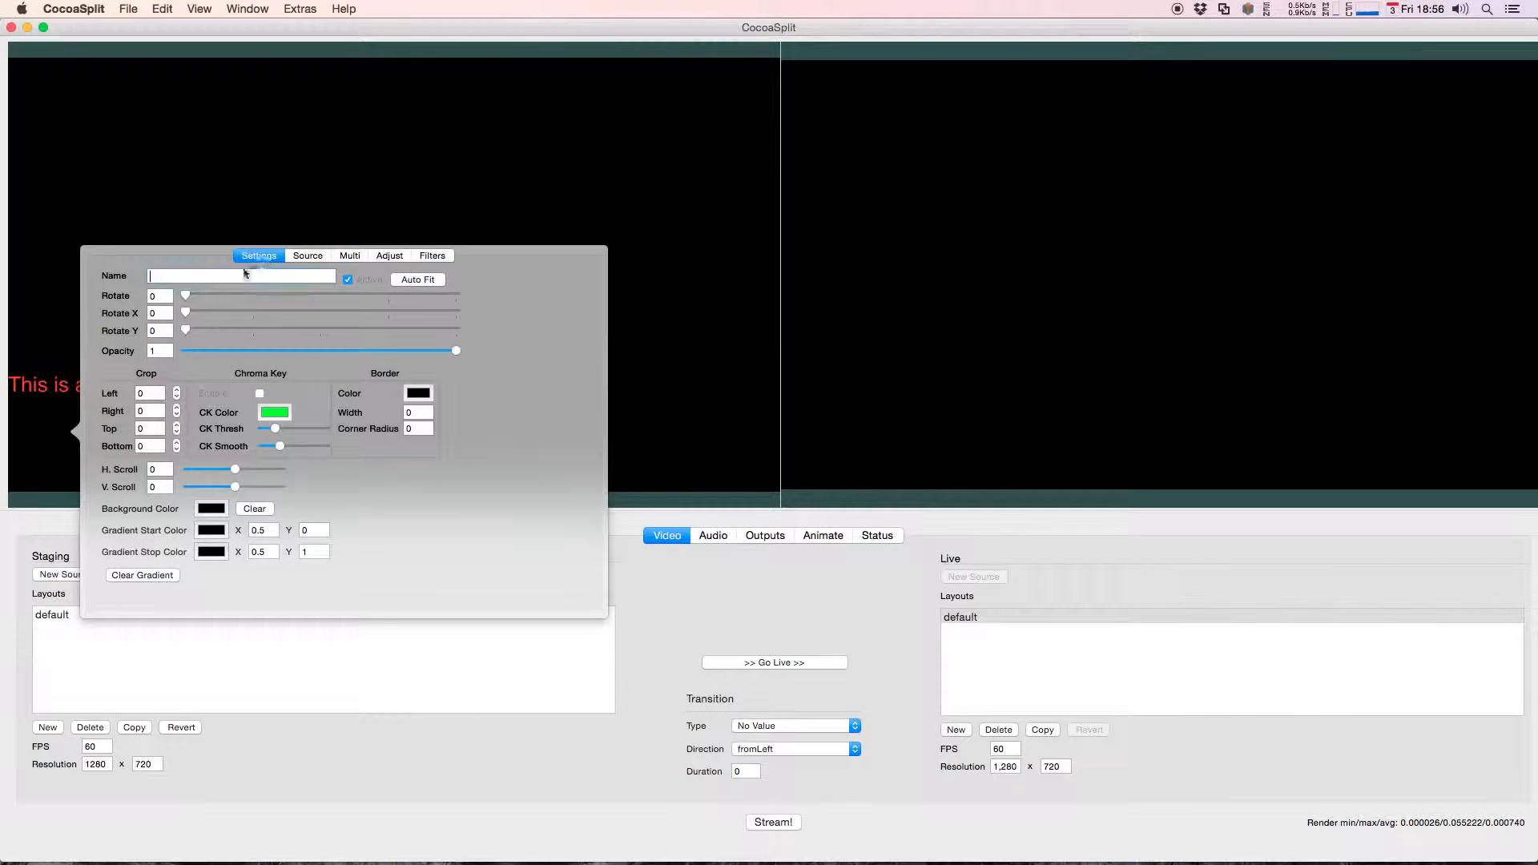
click(211, 508)
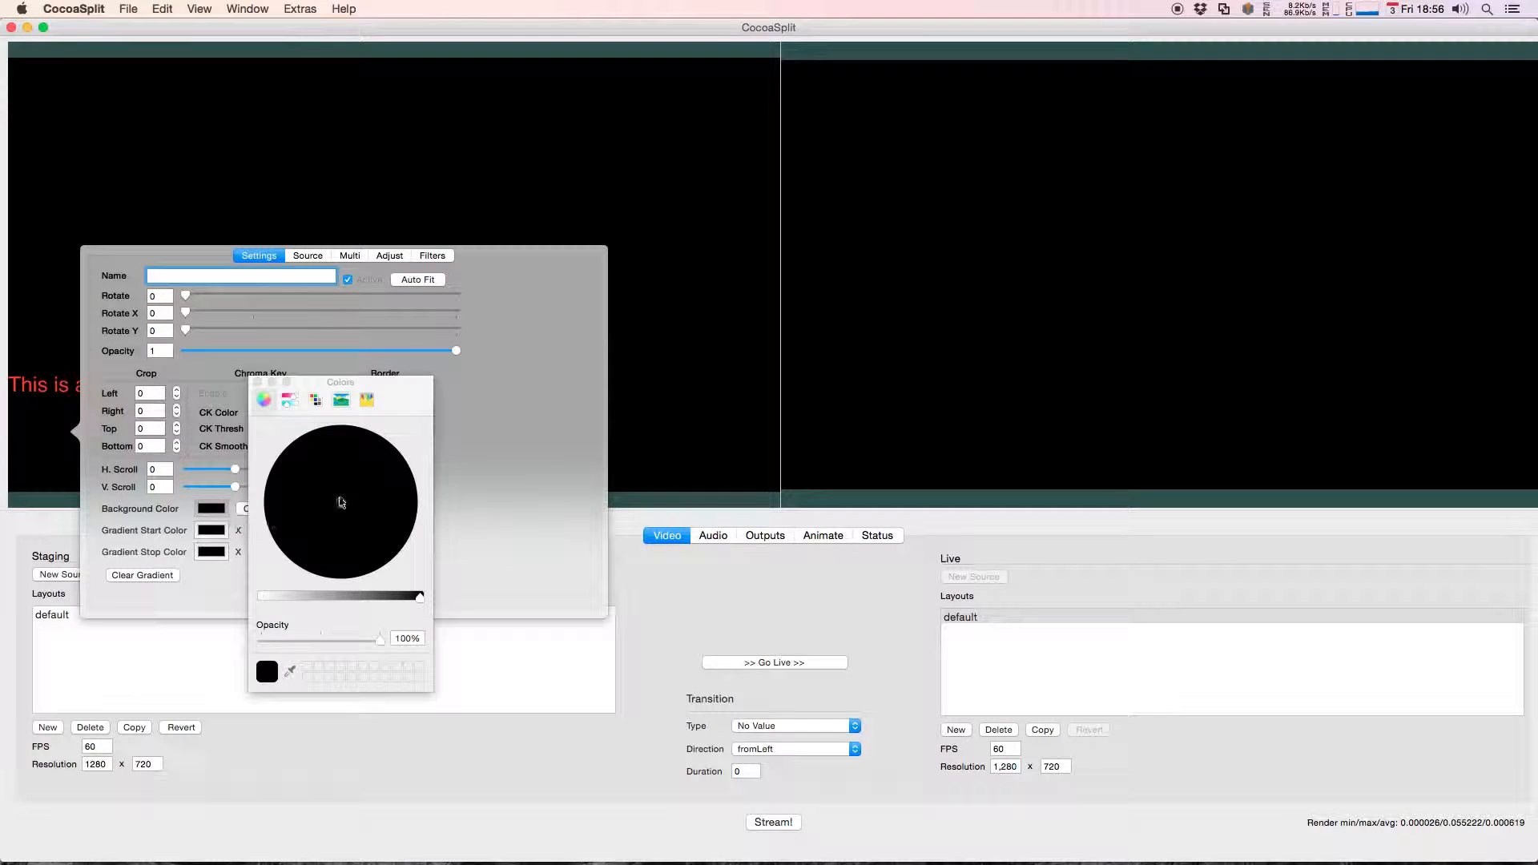
drag(420, 597, 365, 595)
drag(342, 501, 395, 510)
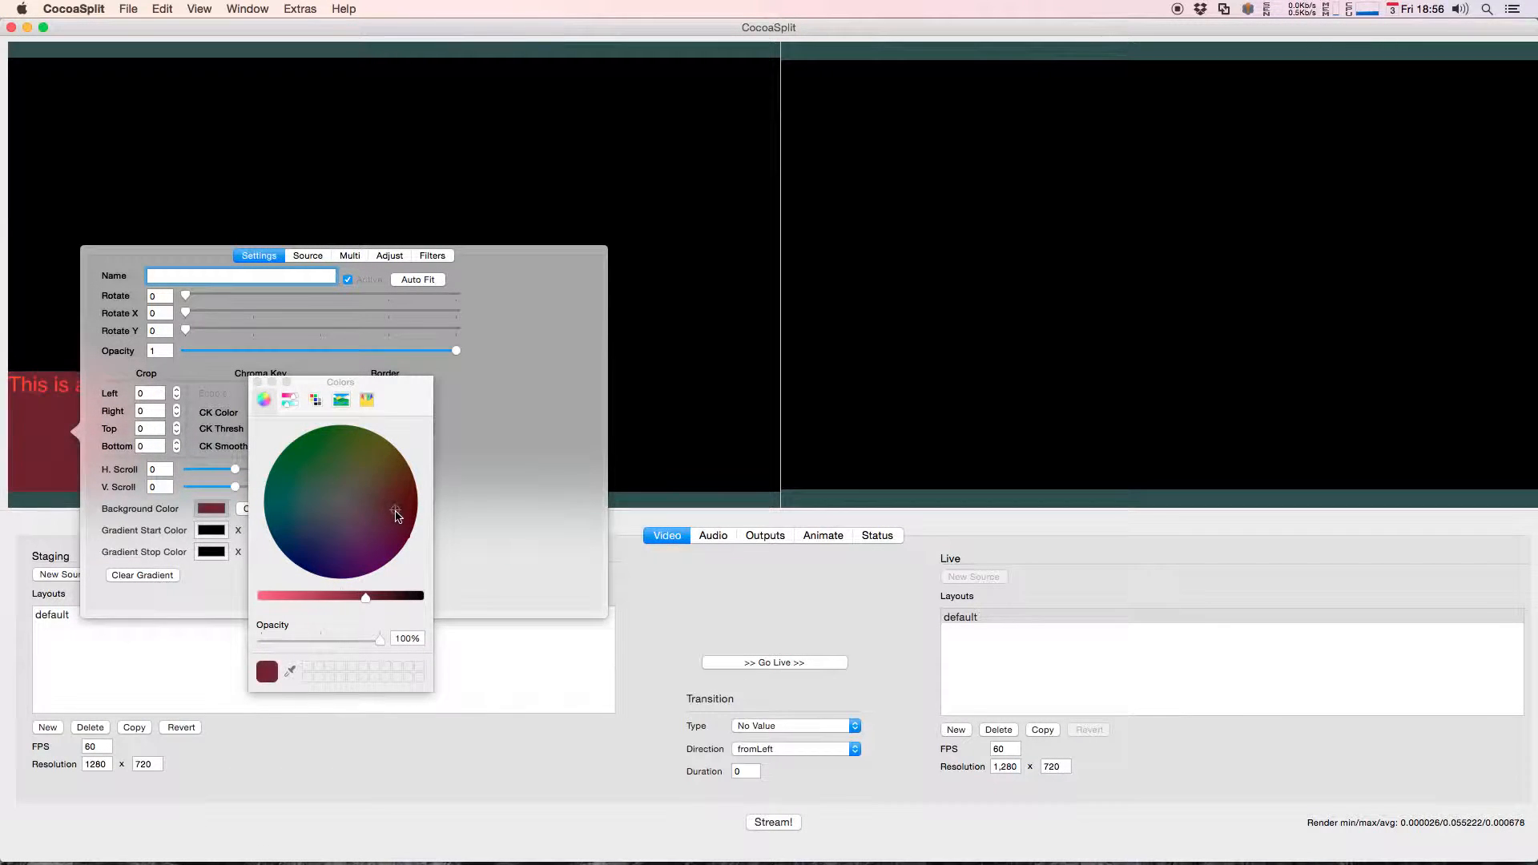
drag(367, 597, 227, 590)
drag(392, 514, 300, 448)
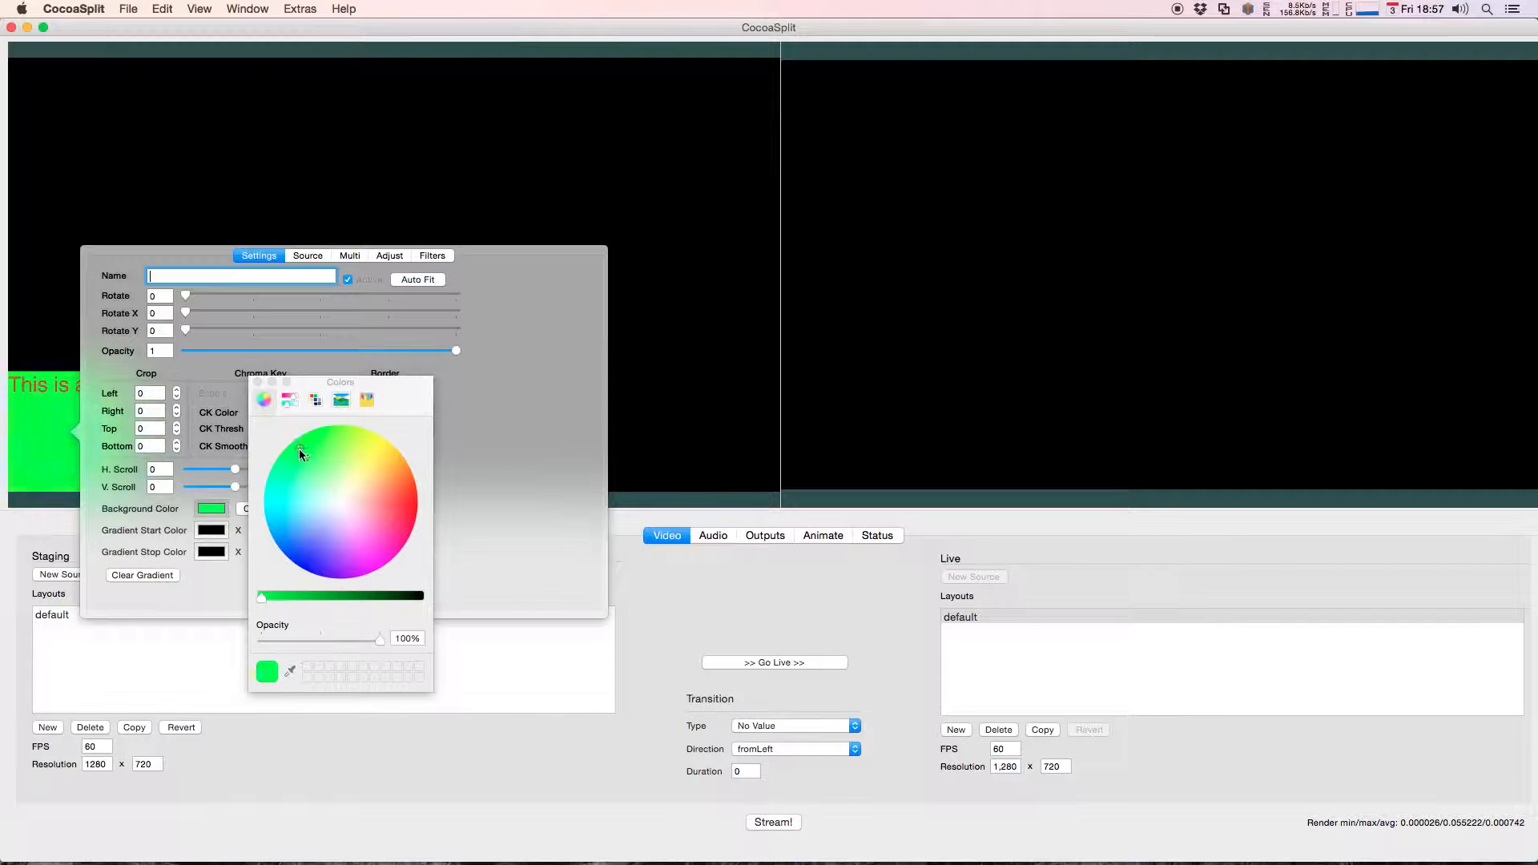
drag(261, 597, 297, 596)
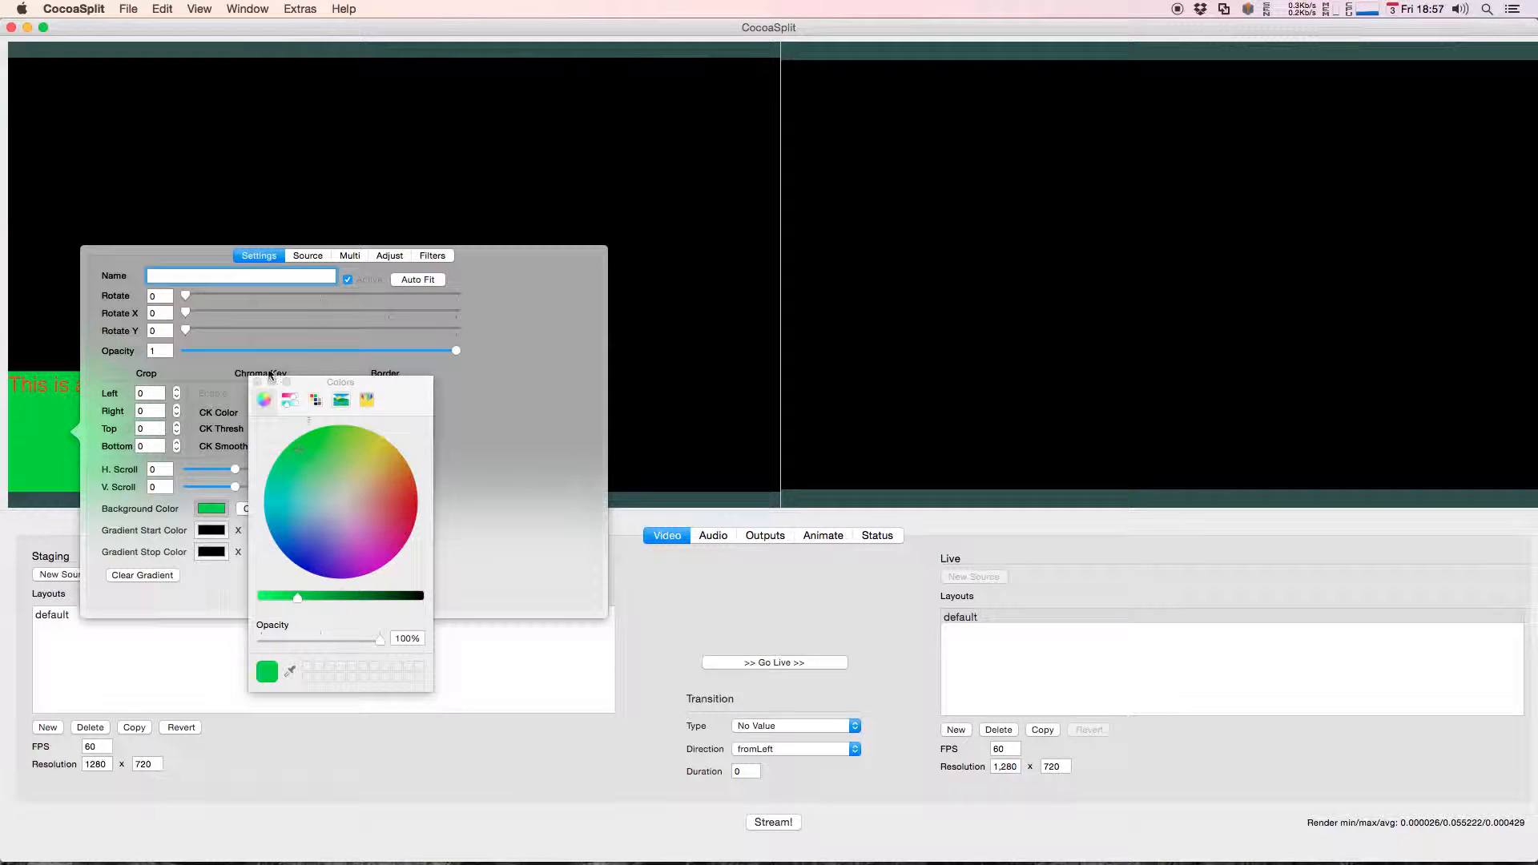
click(257, 382)
click(63, 288)
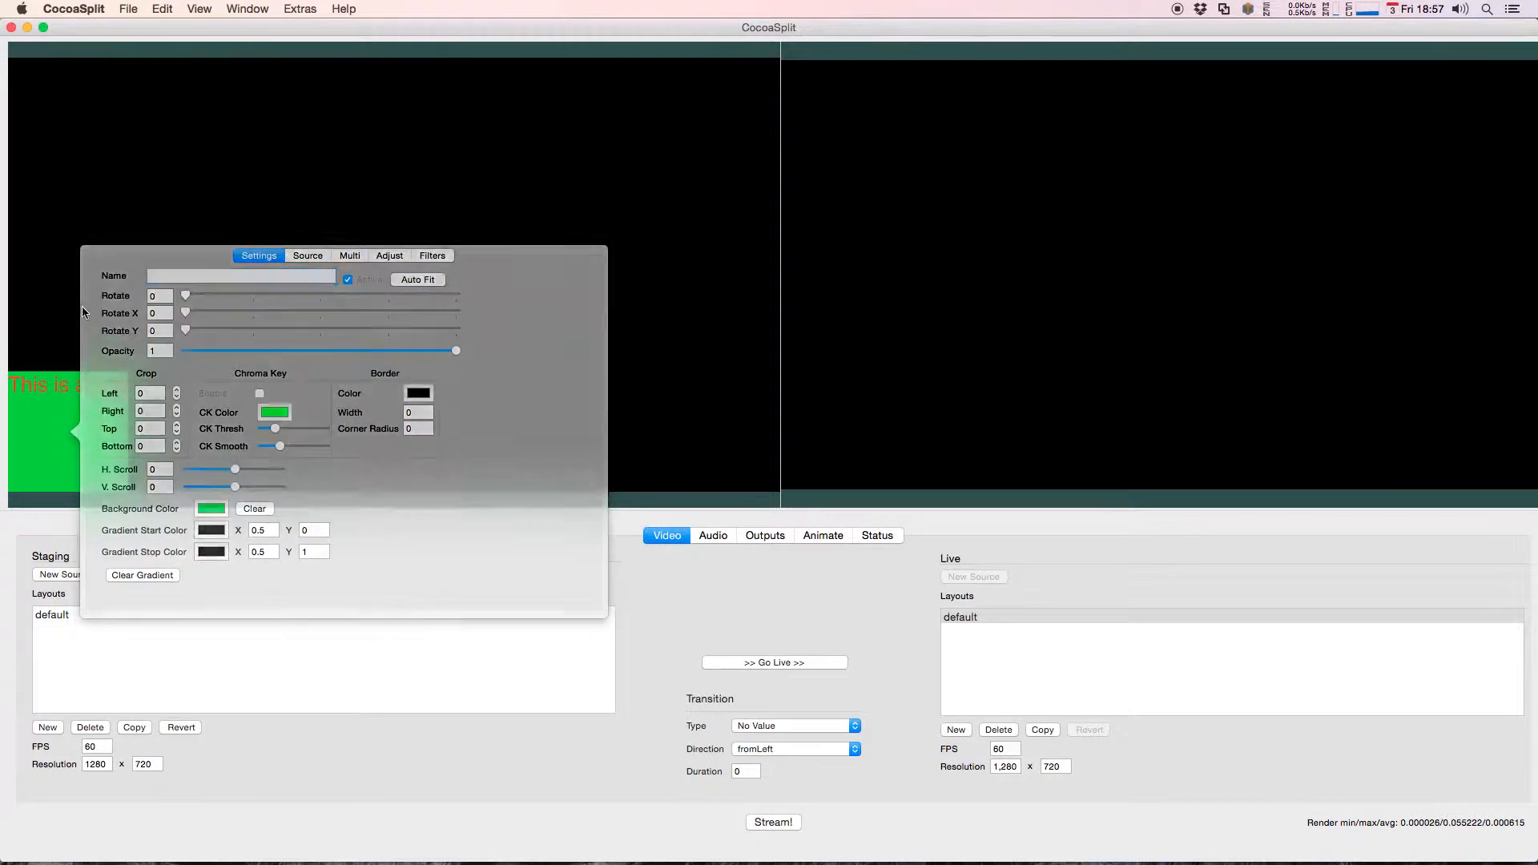
Step: Resize the text source to a wide strip fitting its text and place it in the canvas's lower-right corner
drag(127, 376, 504, 307)
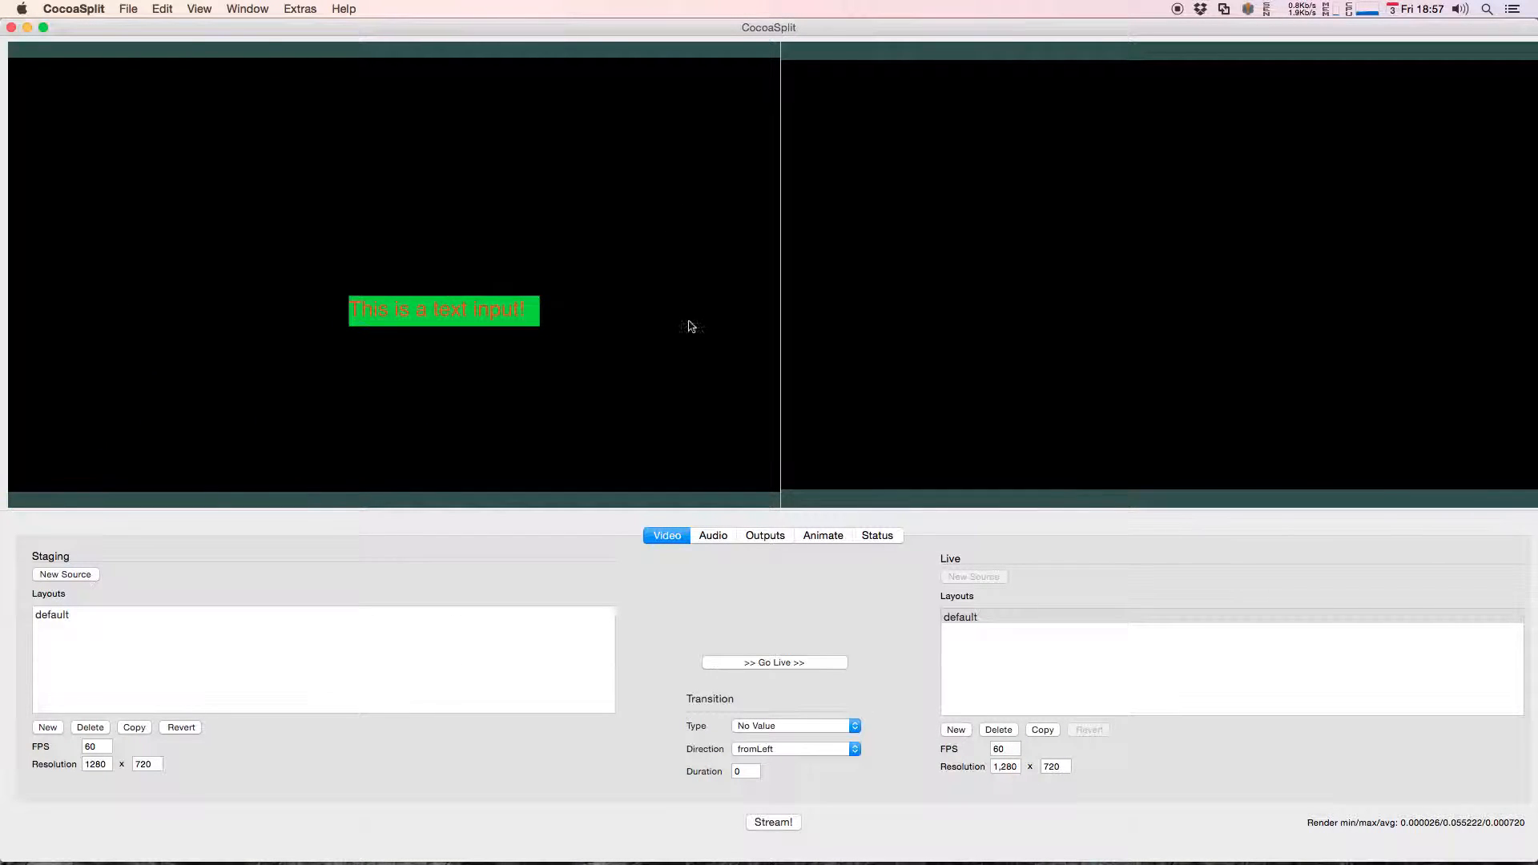
drag(446, 309, 708, 471)
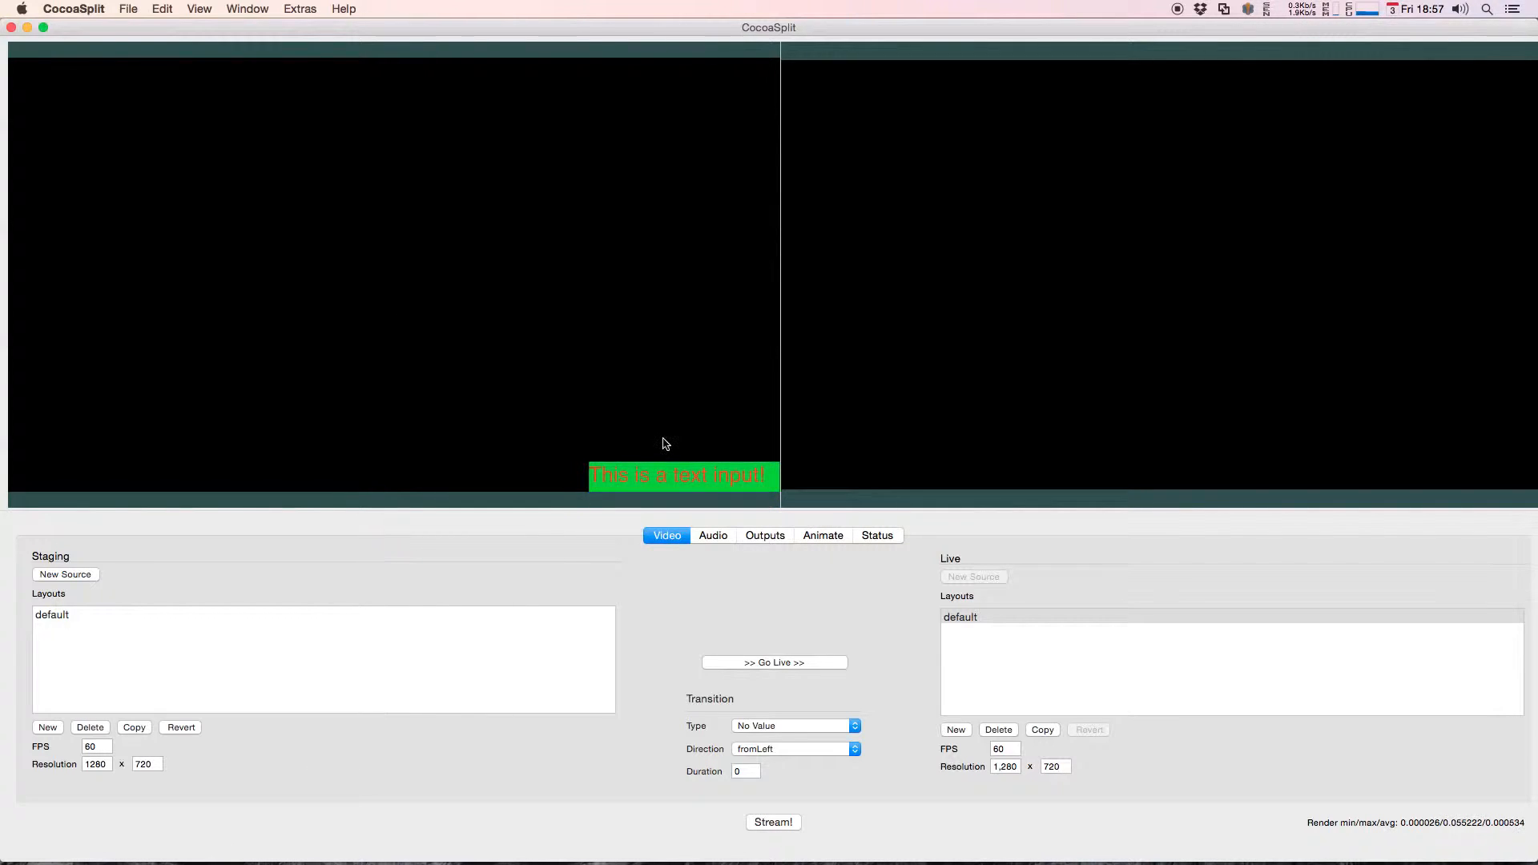
Step: Set the staging layout's resolution width to 1920
click(106, 765)
double_click(106, 766)
text(1920)
key(Return)
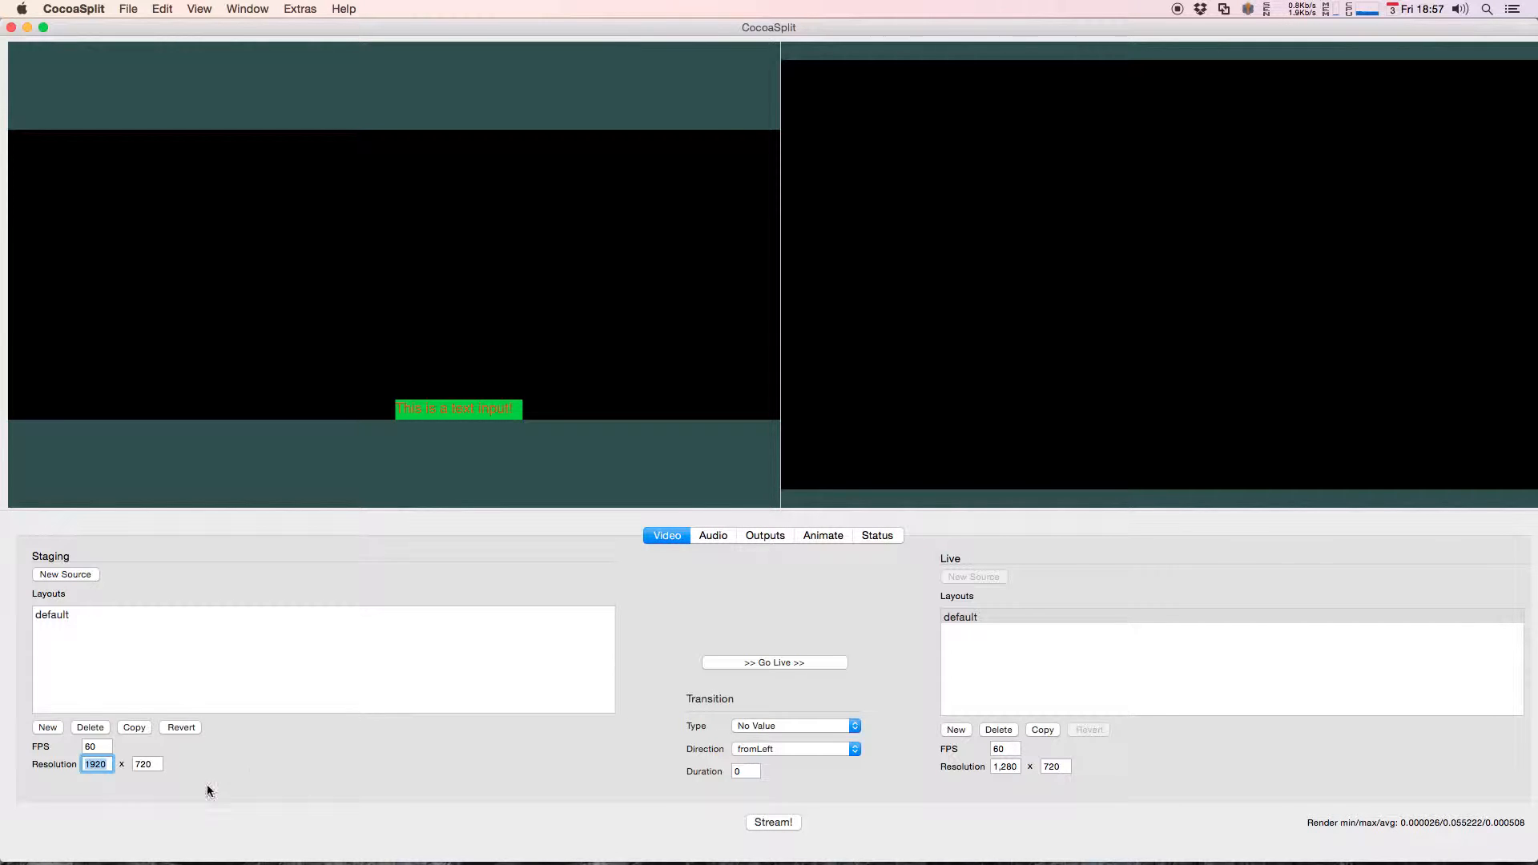
Step: Restore the staging layout's resolution width to 1280
click(422, 411)
text(1)
key(Return)
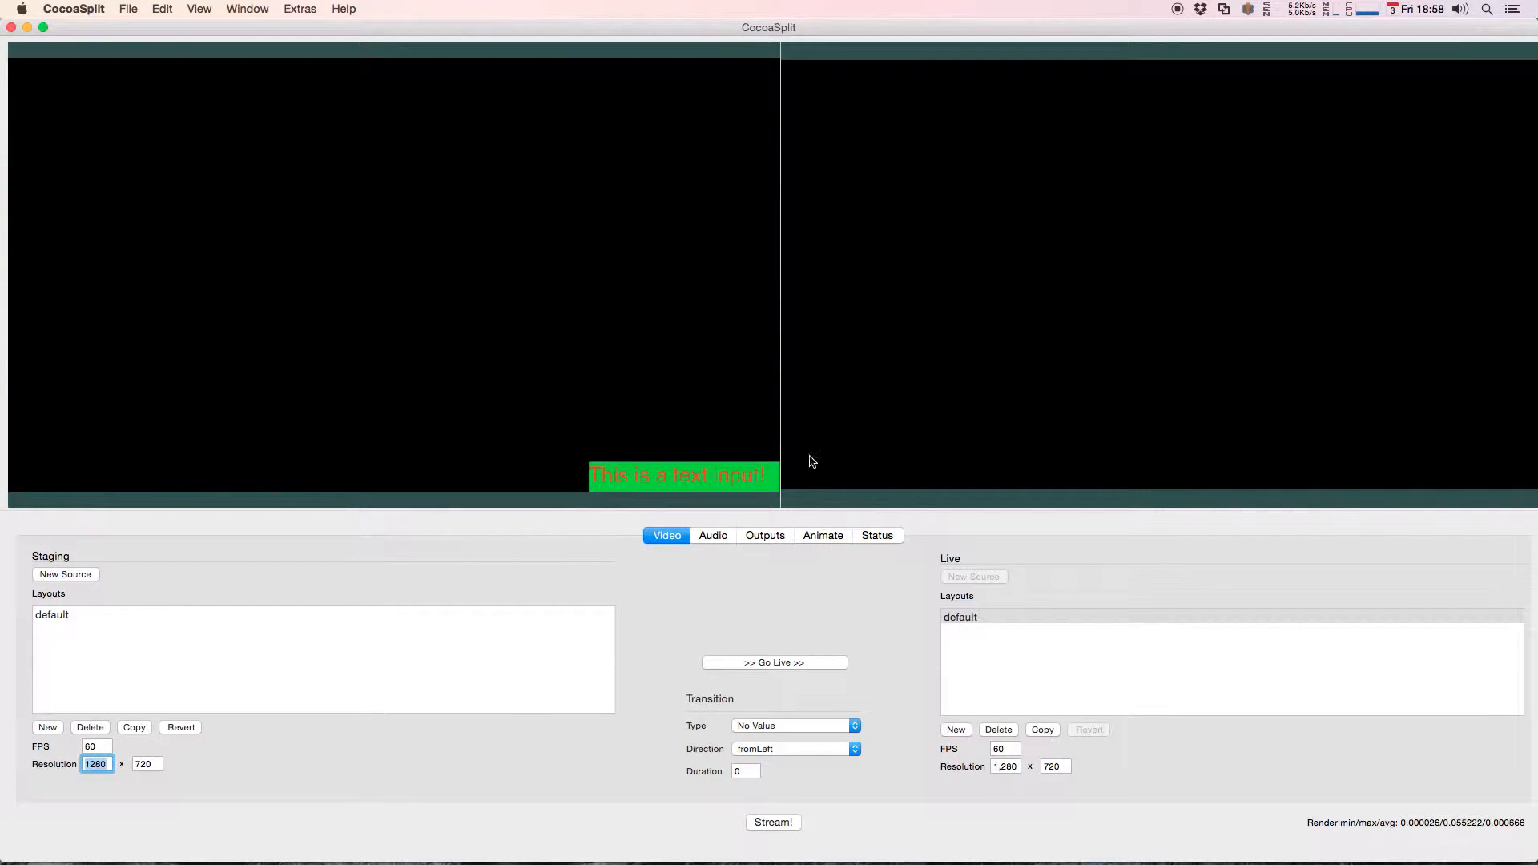
Step: Move the text source near the canvas's center and show its Adjust settings in a detached window
drag(704, 473, 433, 258)
right_click(434, 257)
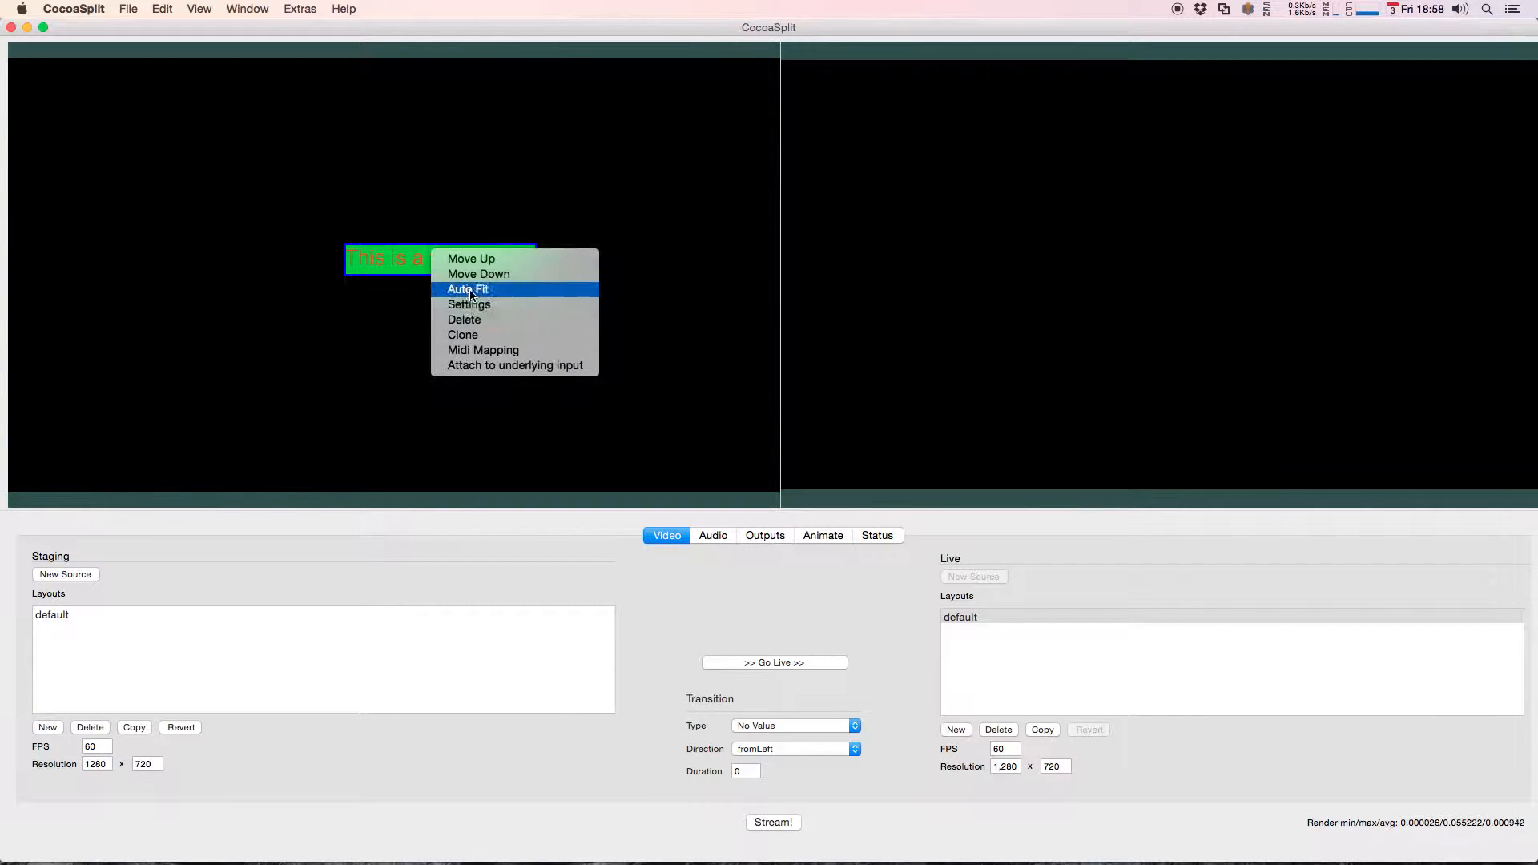
click(472, 303)
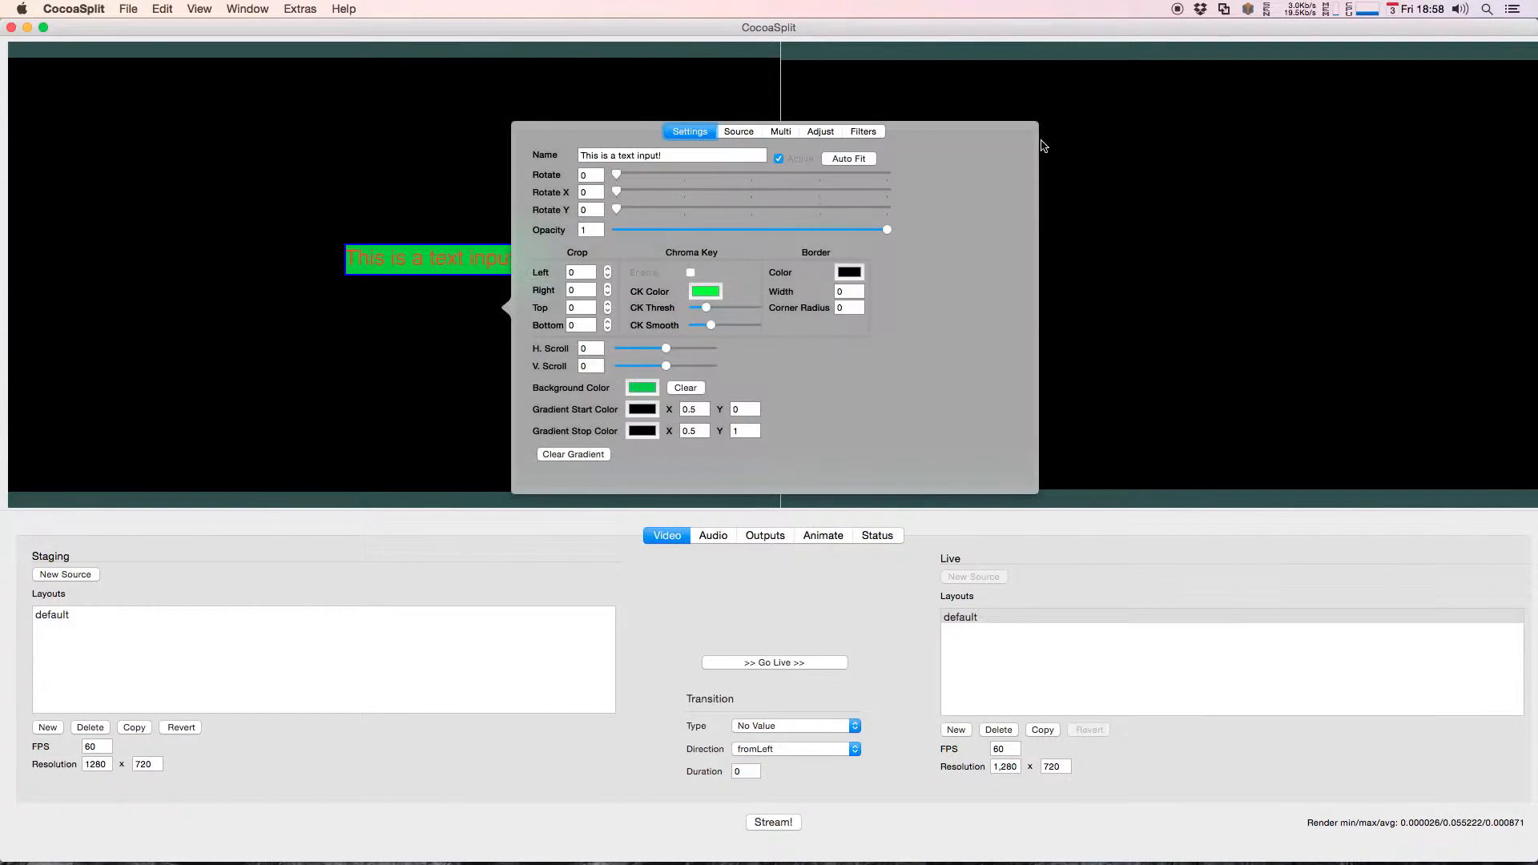
click(820, 131)
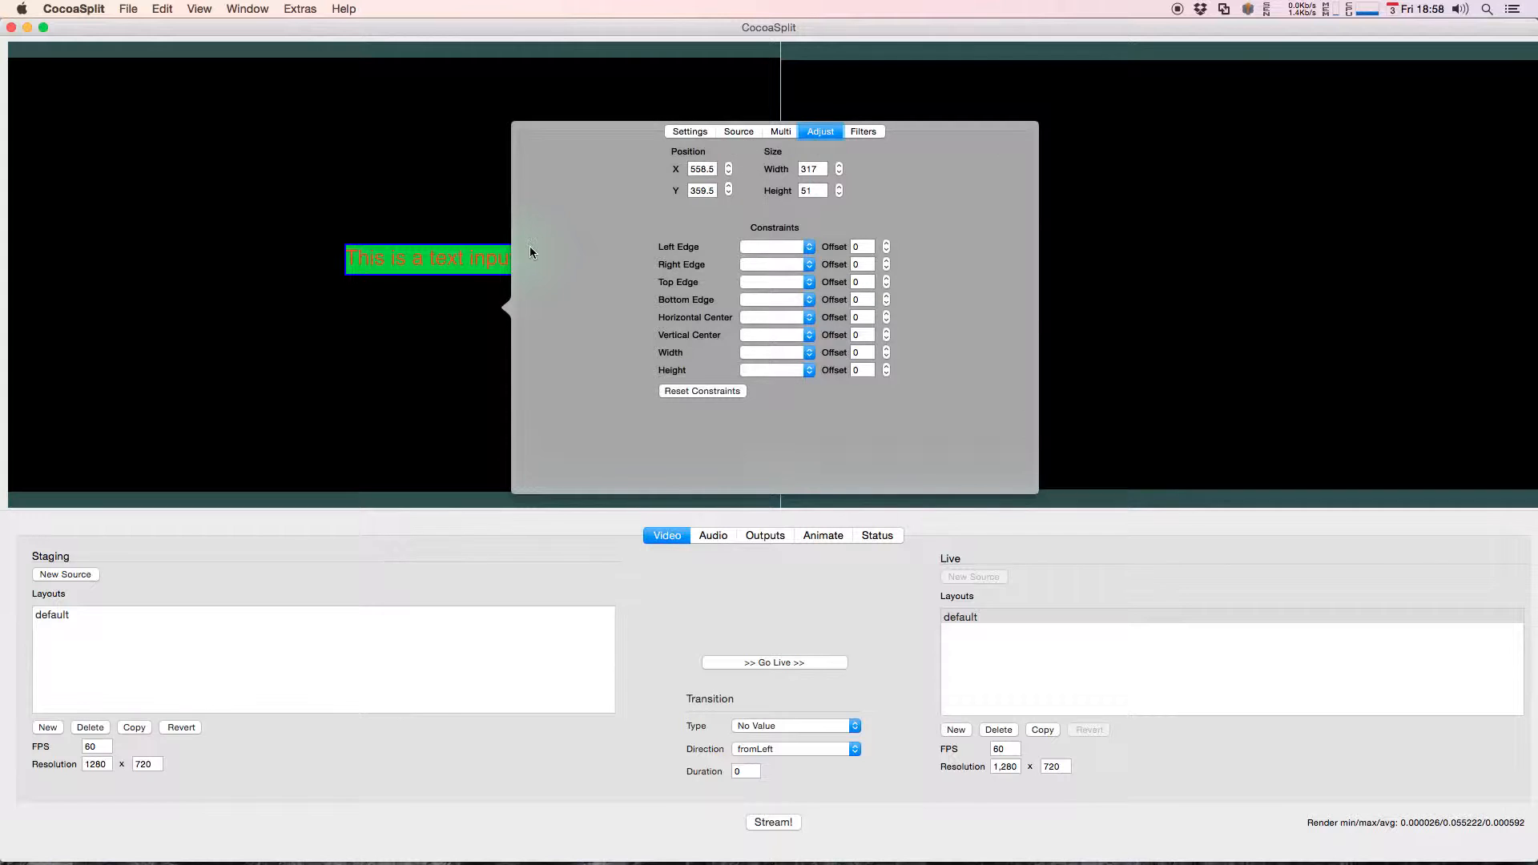
drag(518, 307, 604, 248)
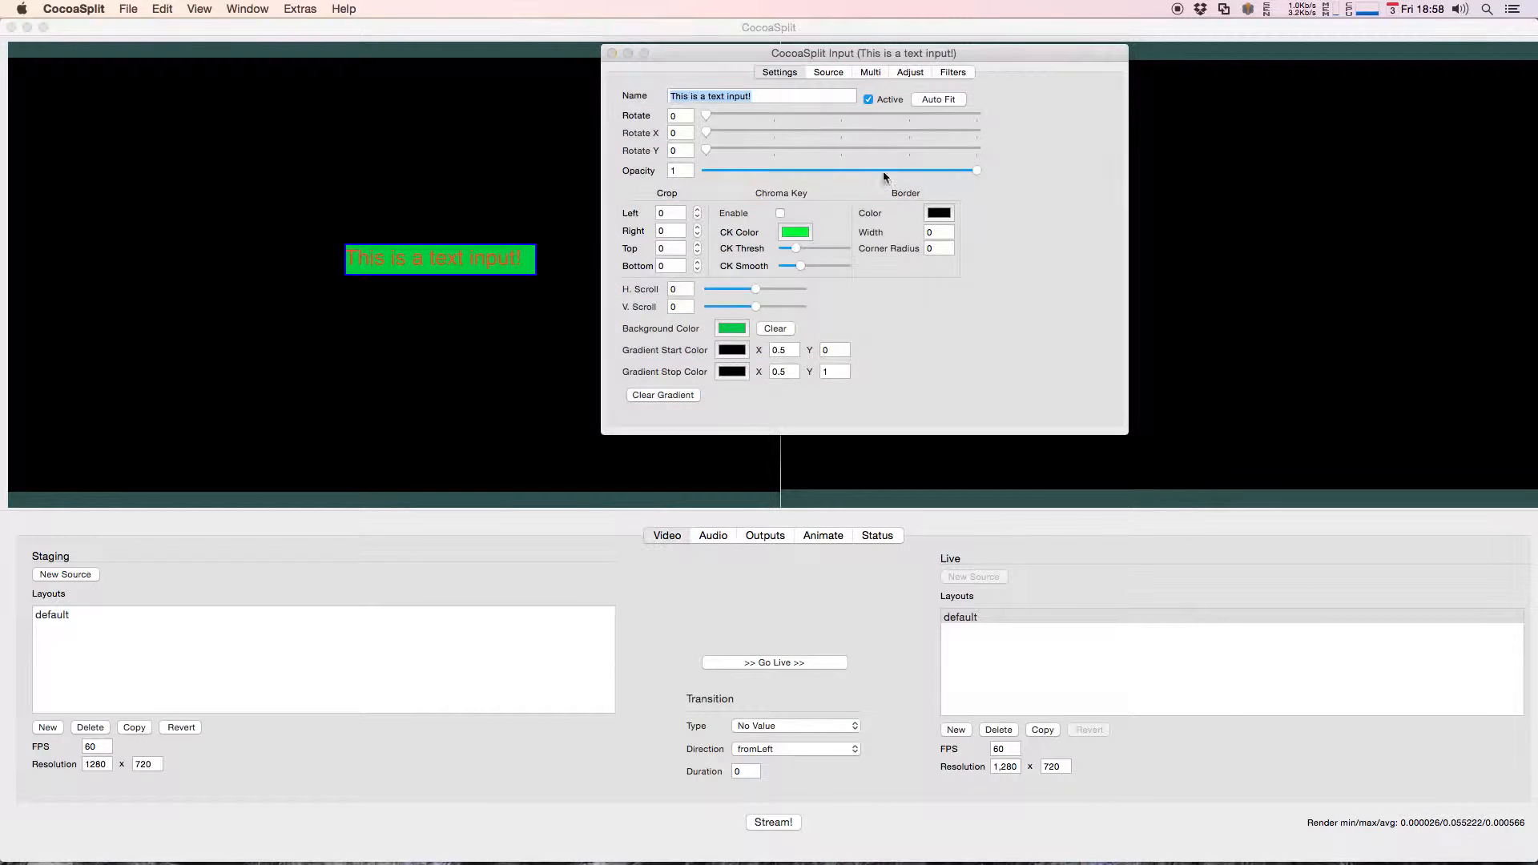
click(911, 72)
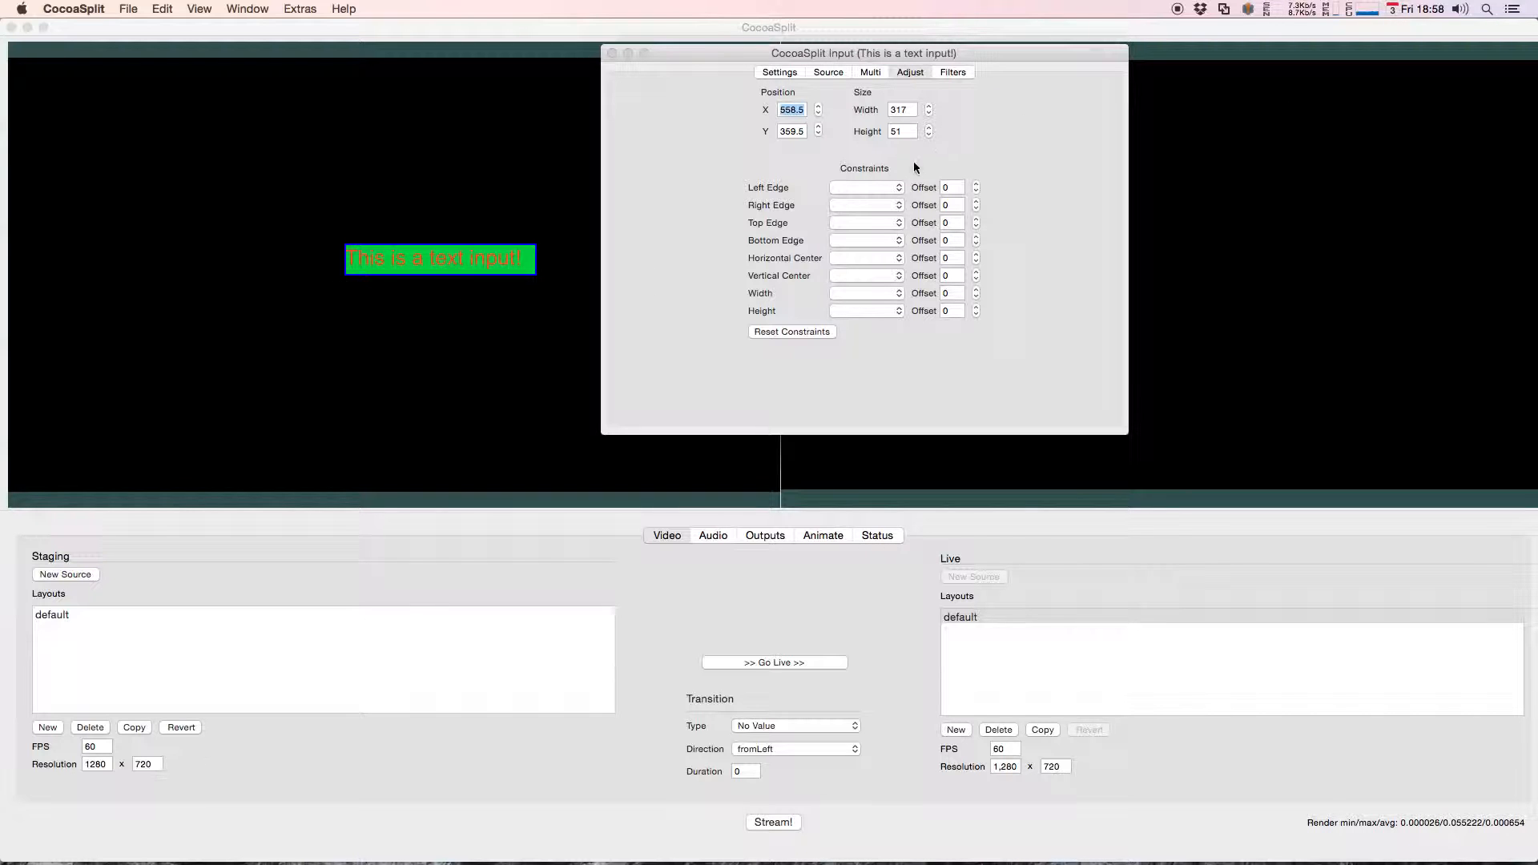
Step: Constrain the text source's right edge to the canvas's Right Edge and its bottom edge to the Bottom Edge
click(888, 187)
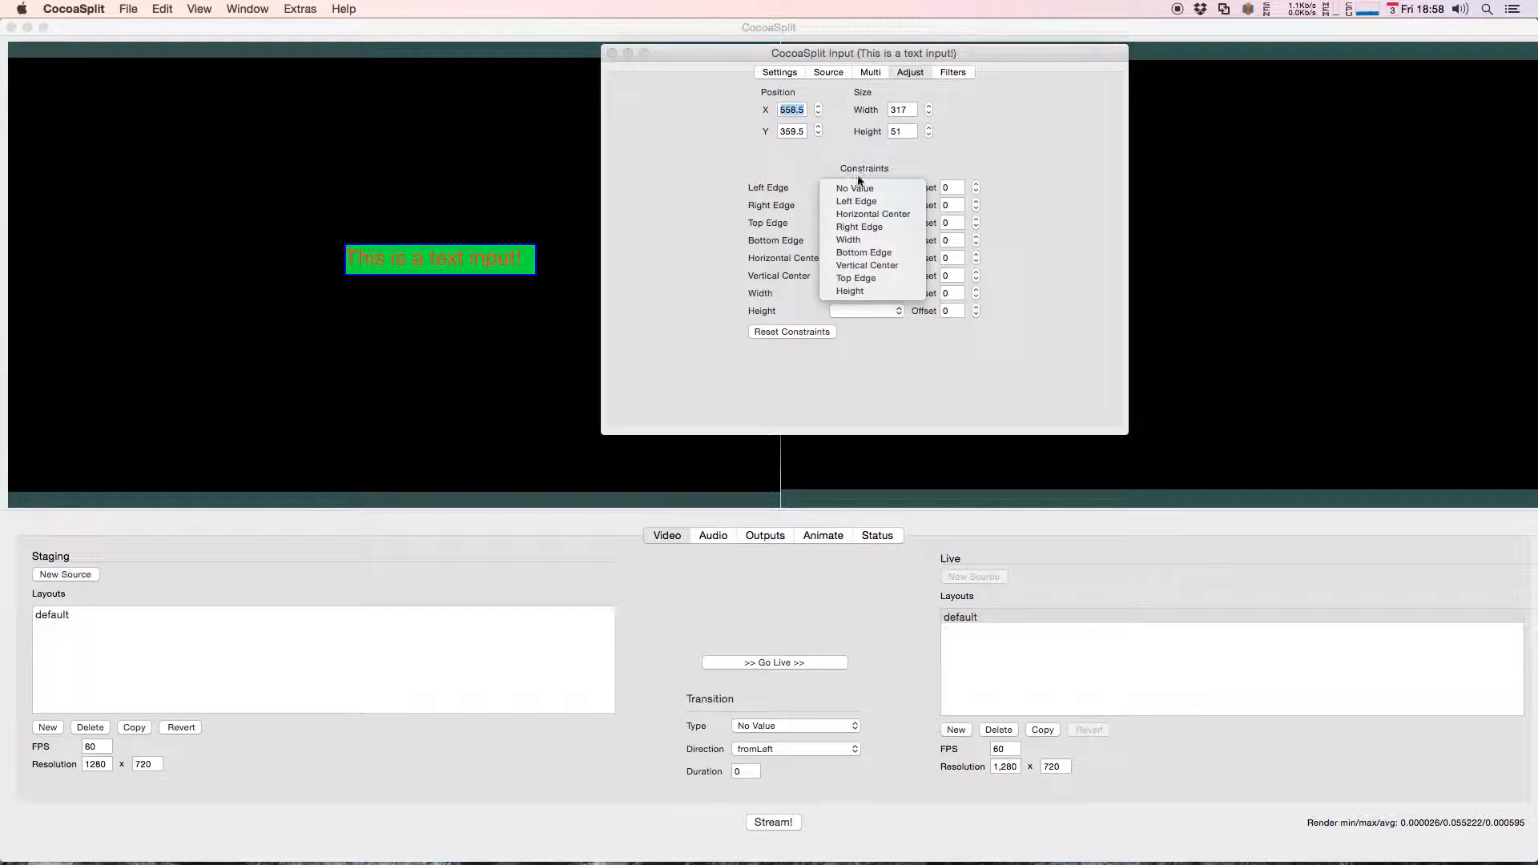
click(750, 151)
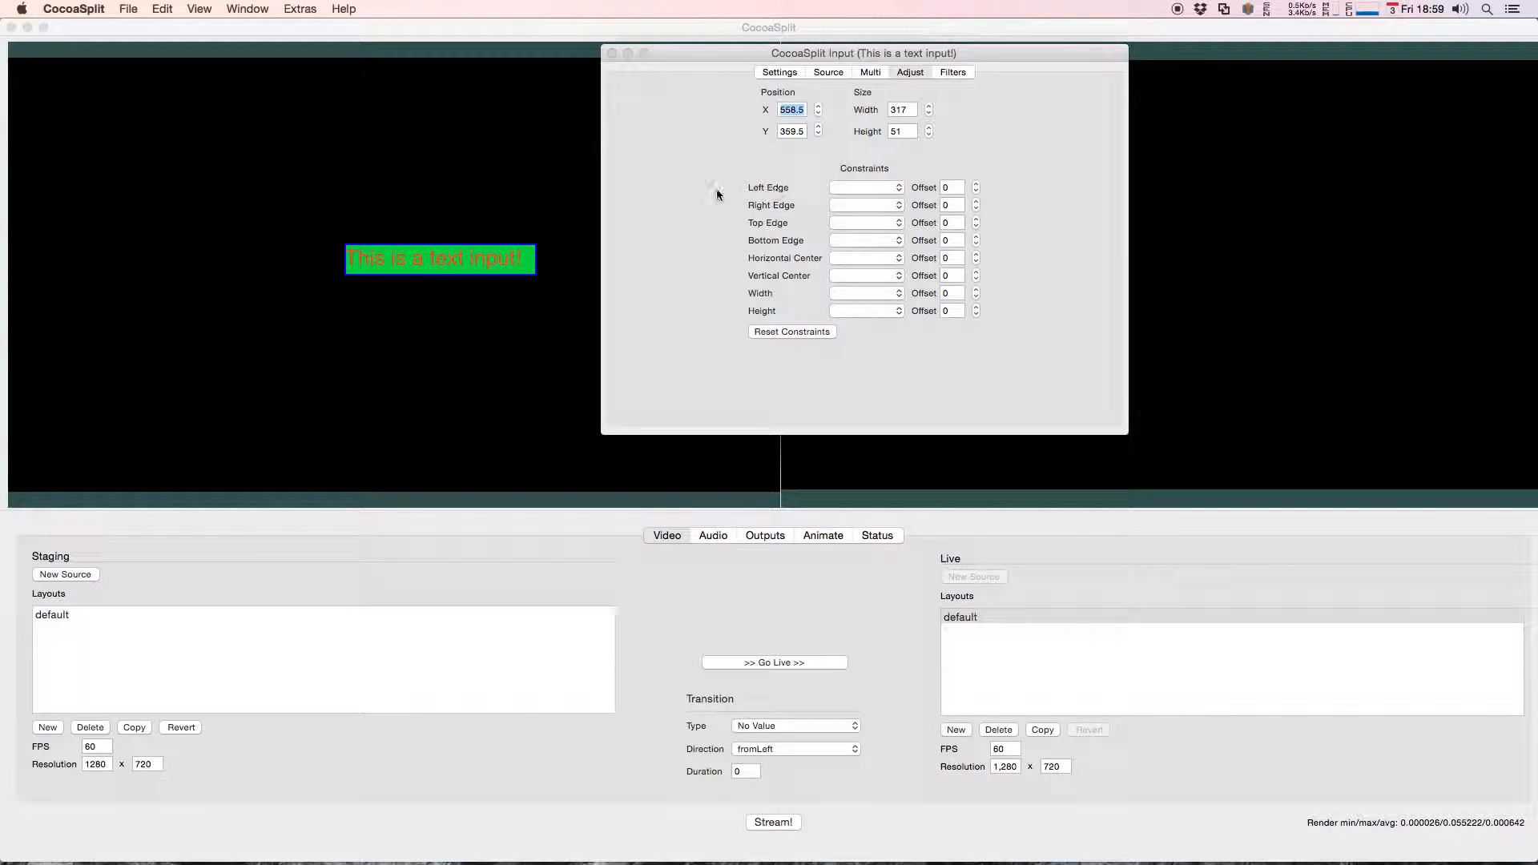
drag(684, 53, 888, 126)
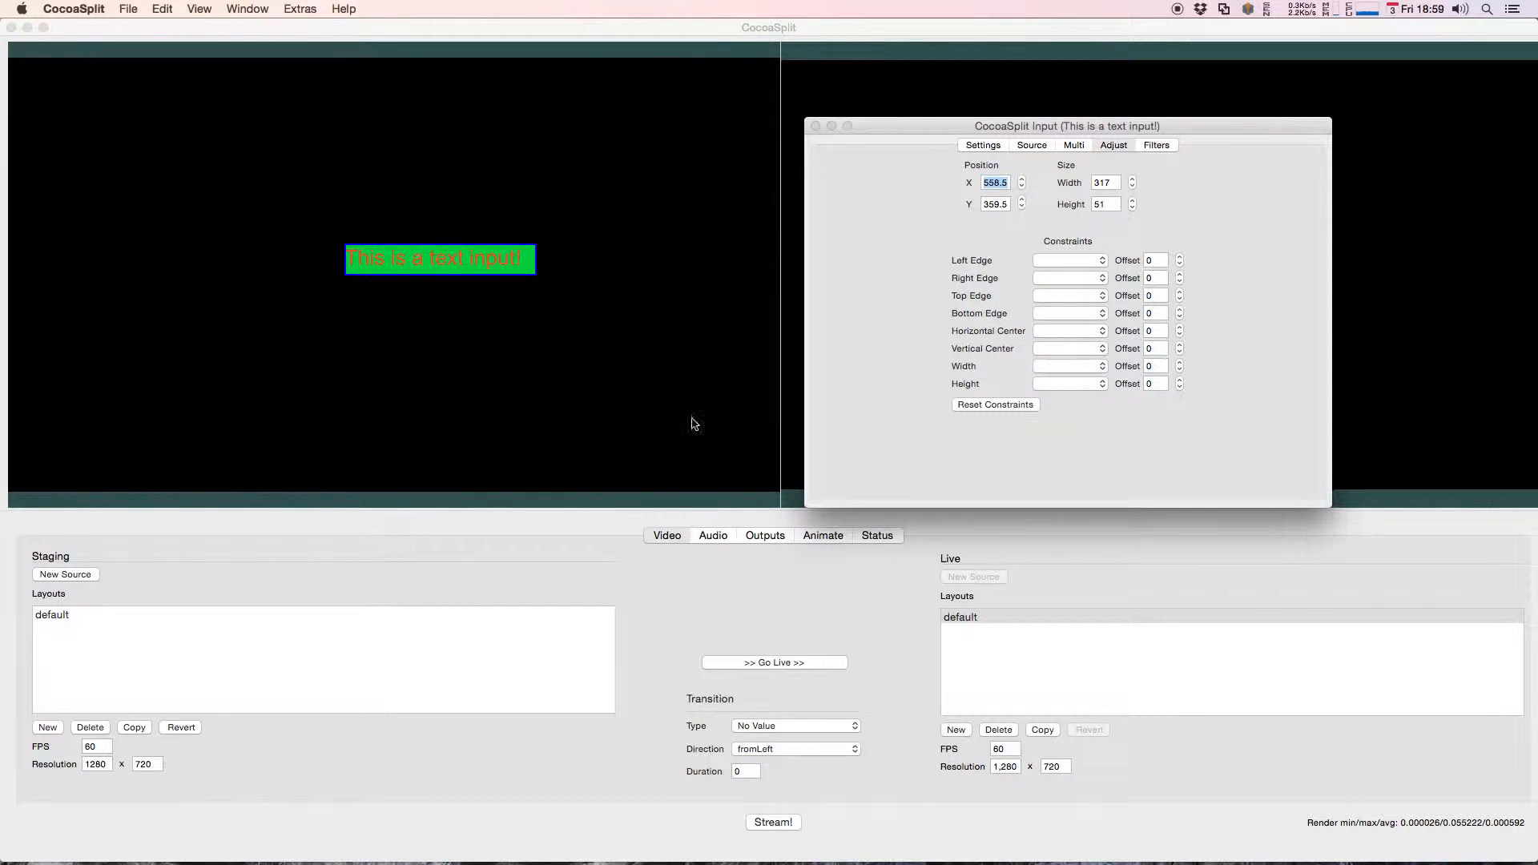
click(1067, 277)
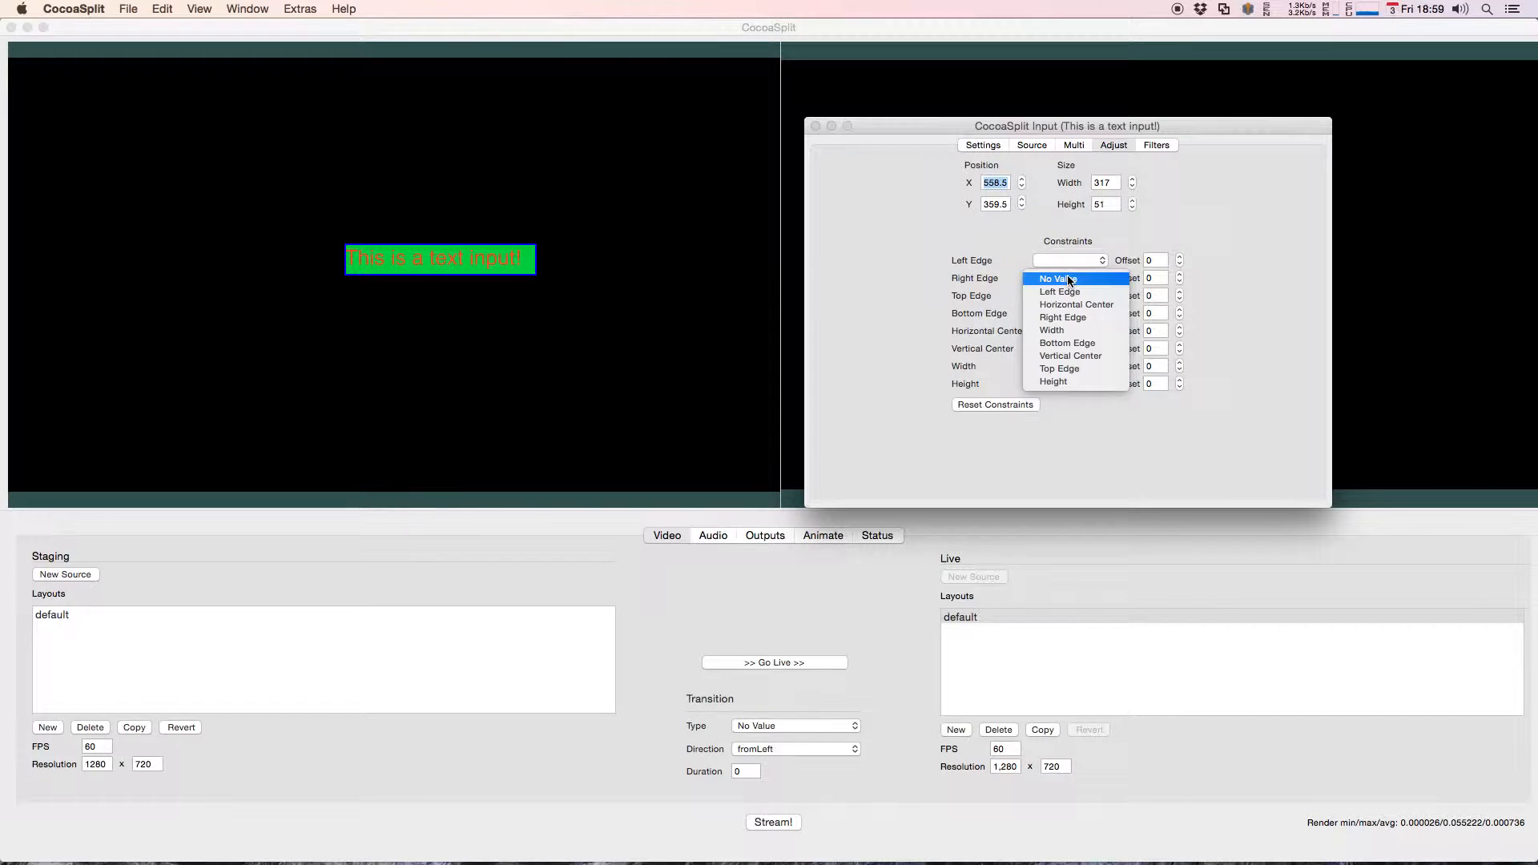
click(959, 280)
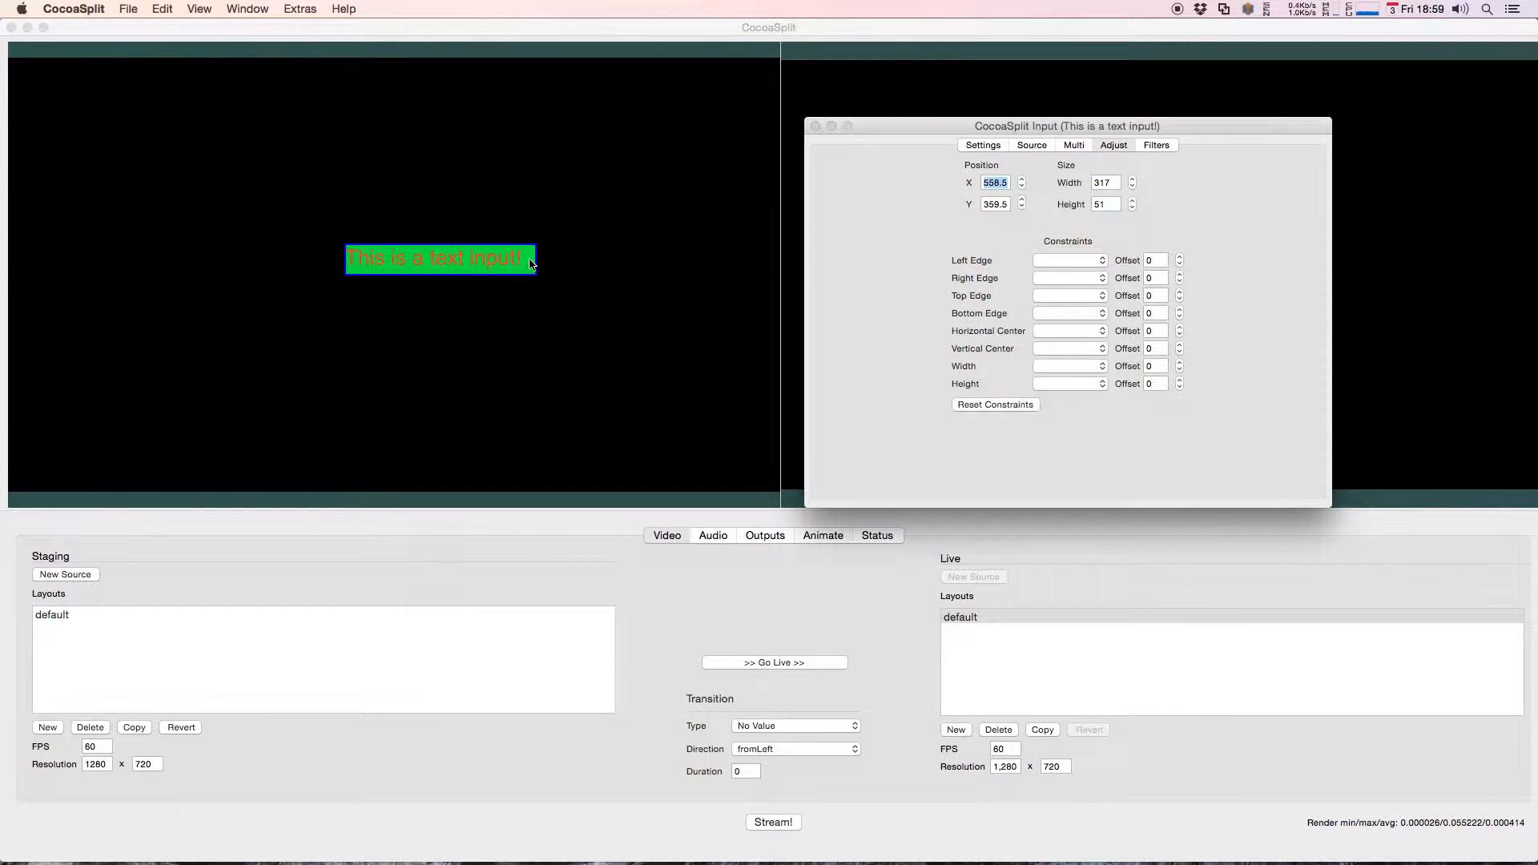
click(1081, 283)
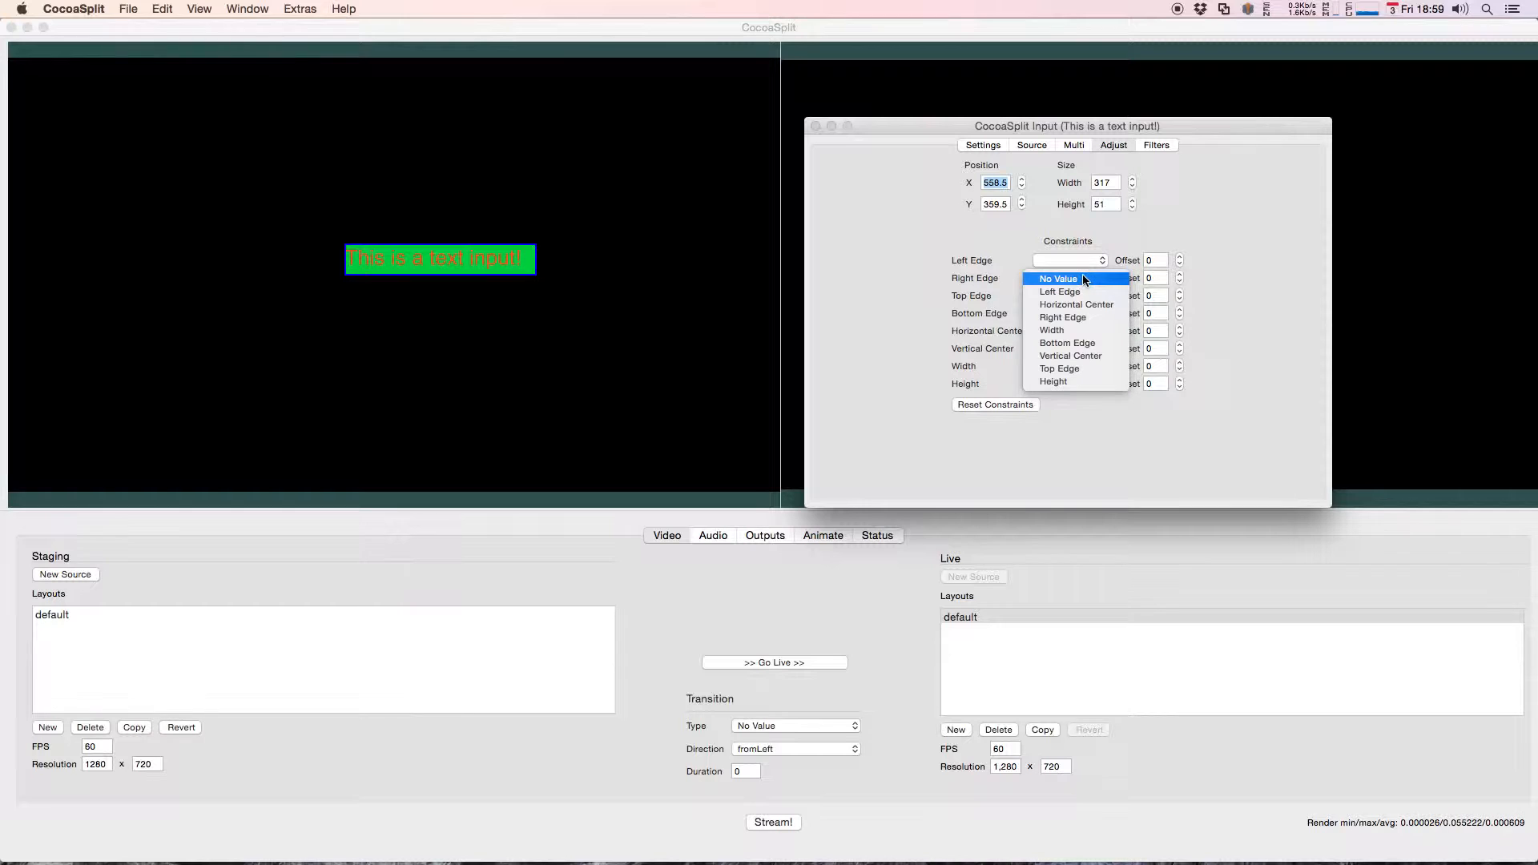
click(1069, 319)
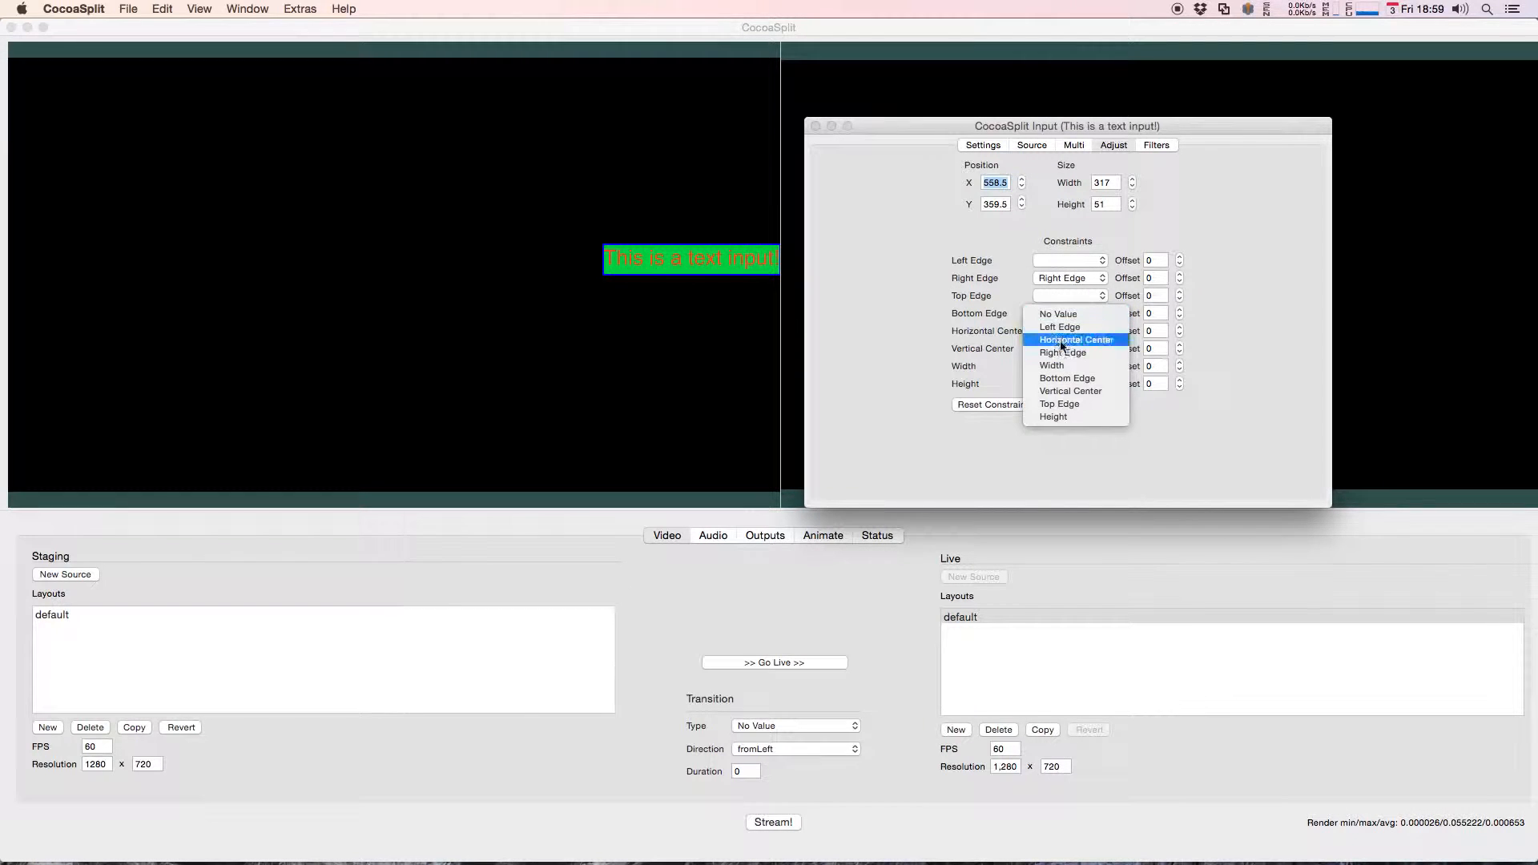
click(1066, 378)
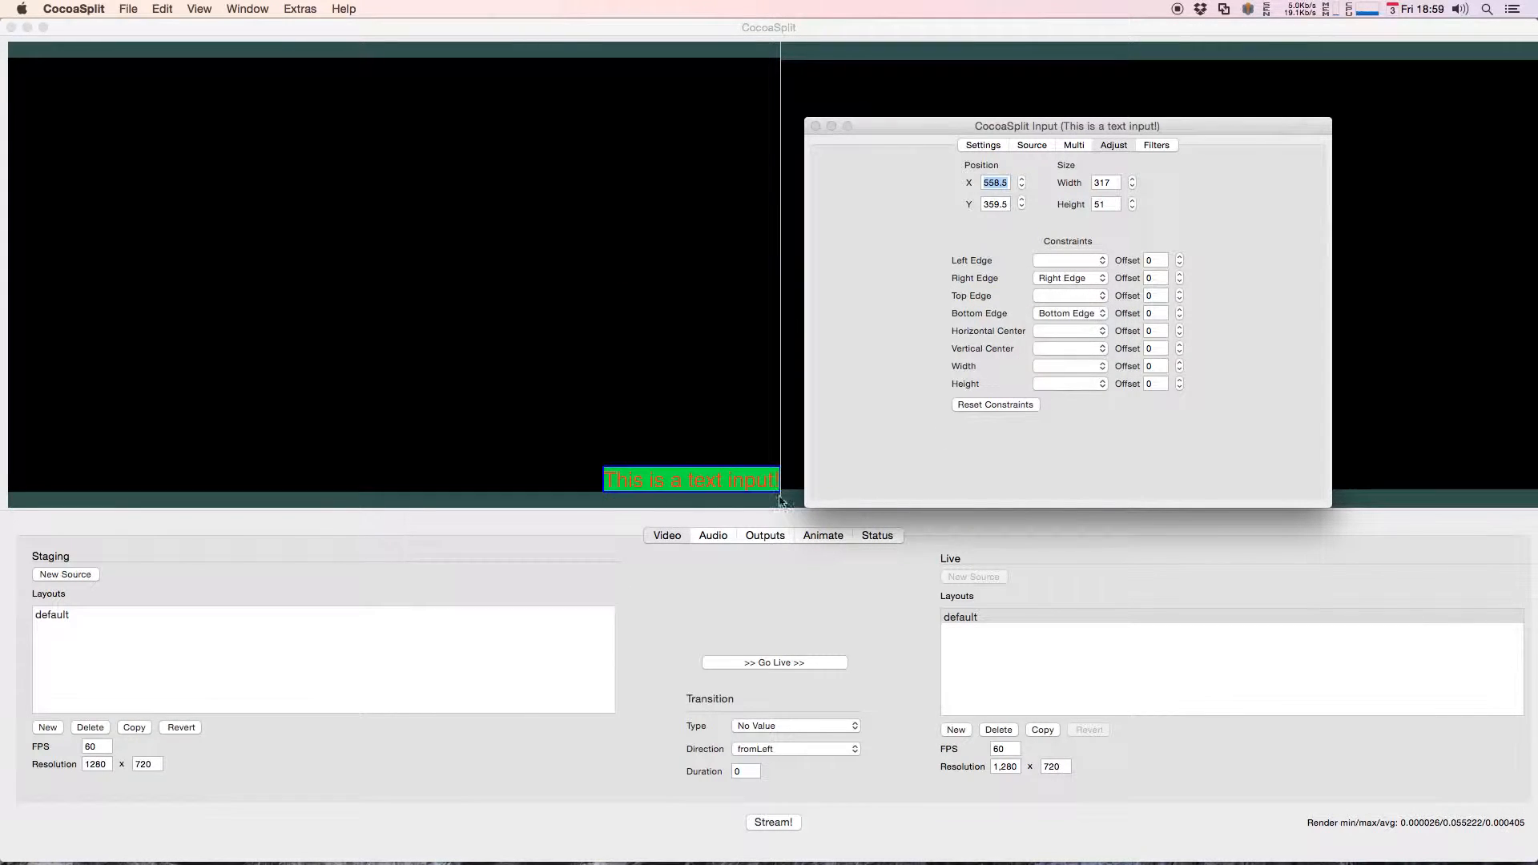
click(705, 353)
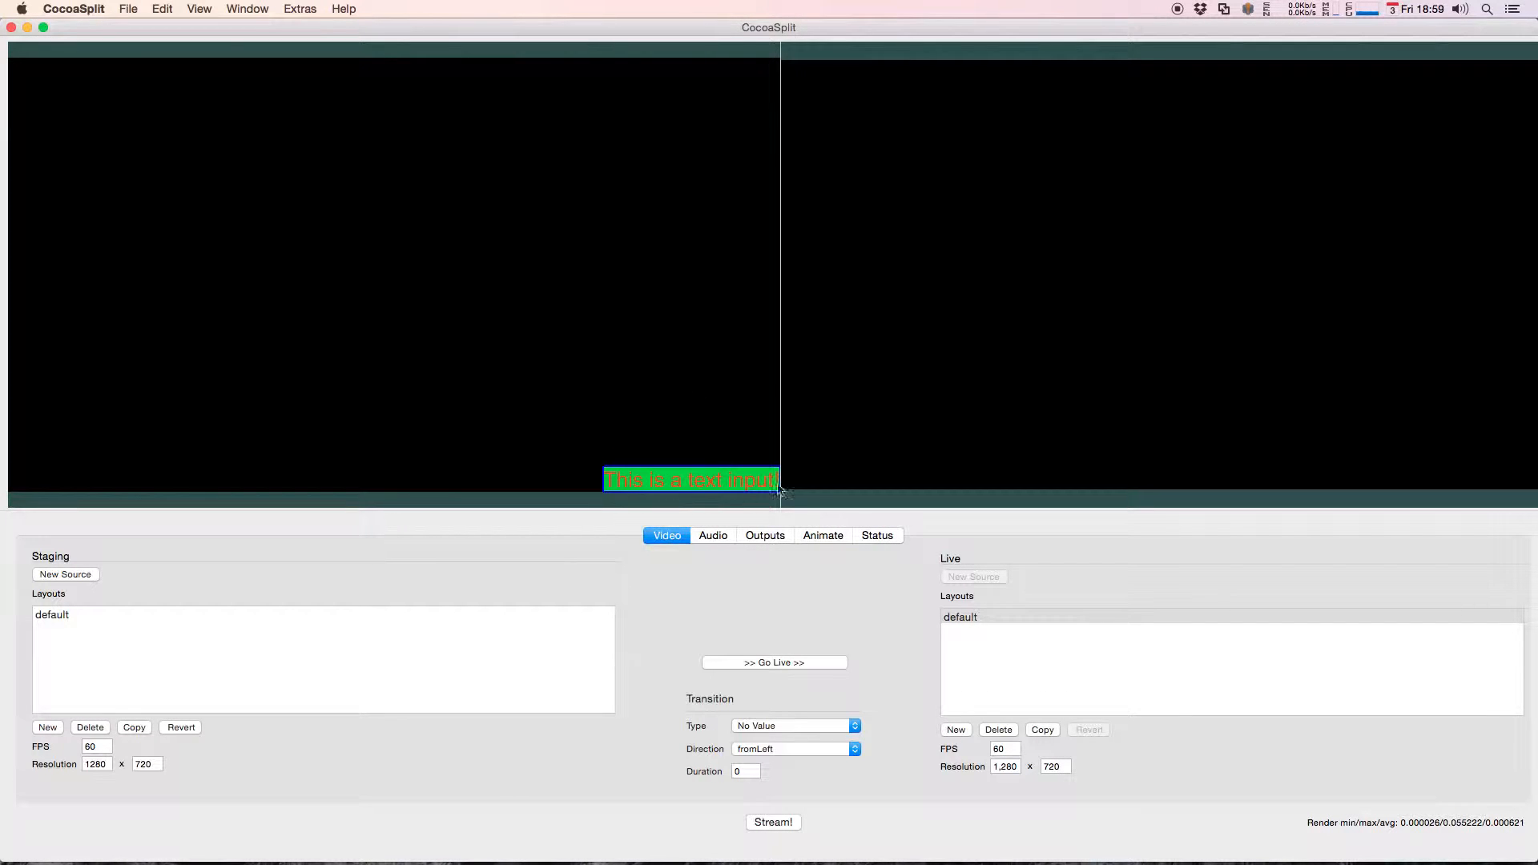
Step: Set the staging layout's resolution to 1920 x 1080 to test the edge constraints
double_click(100, 767)
text(1920)
key(Return)
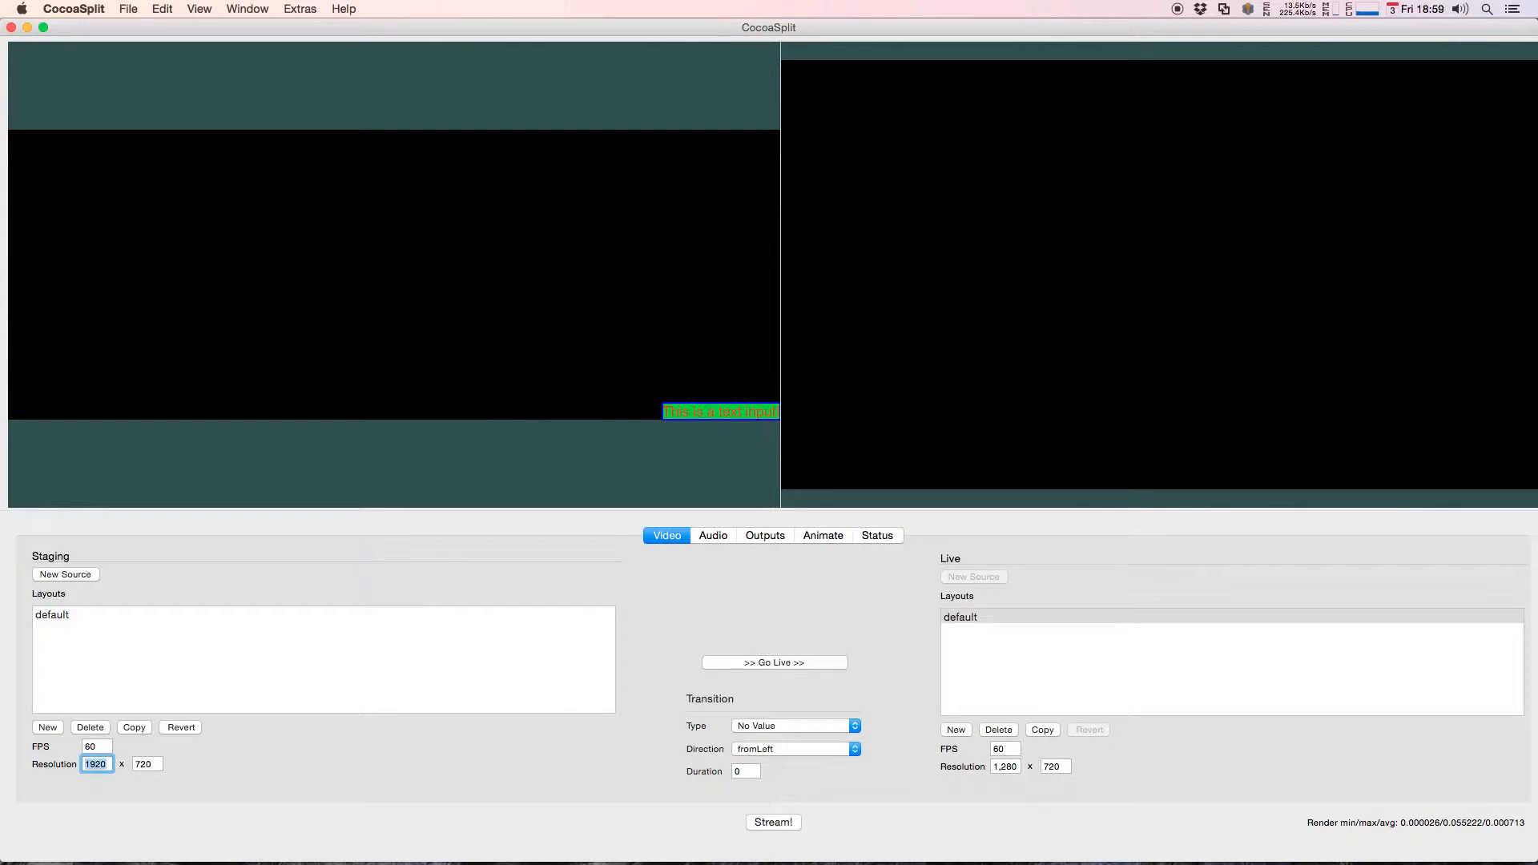
double_click(150, 761)
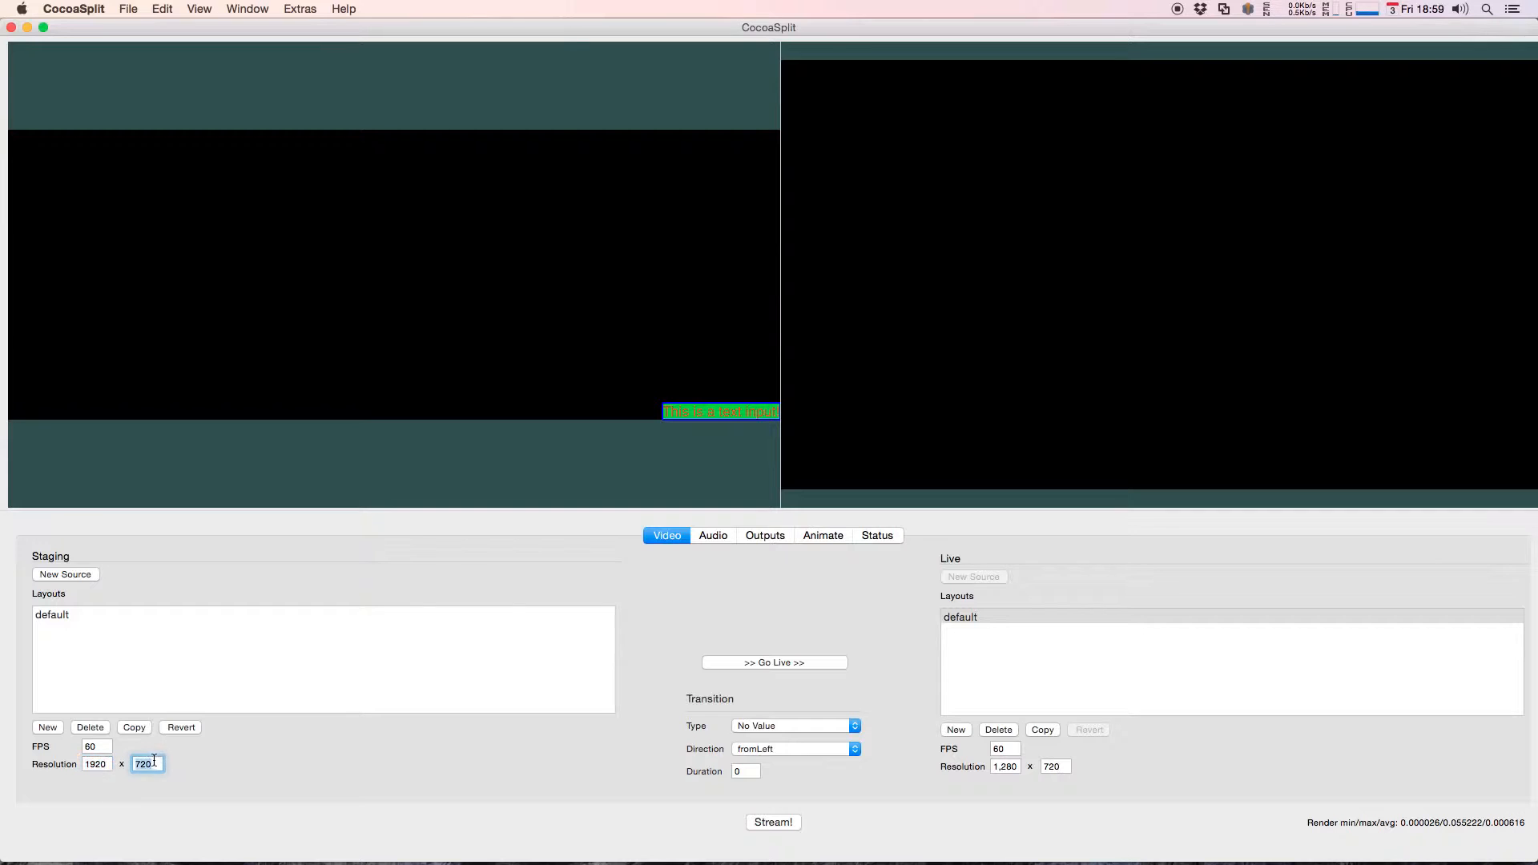
text(1080)
key(Return)
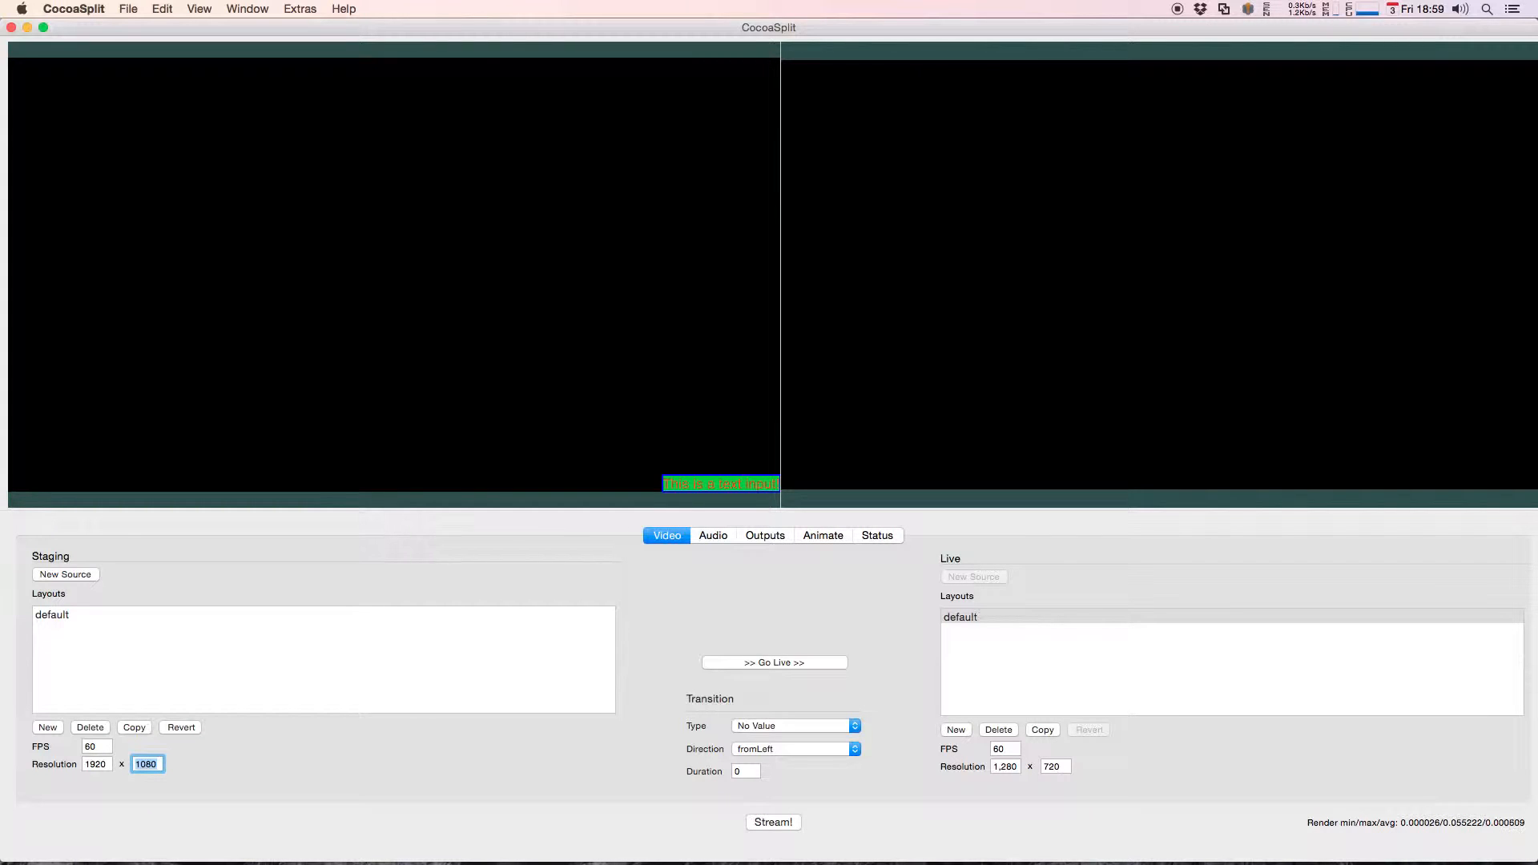
Step: Return the staging layout's resolution to 1280 x 720
double_click(102, 764)
text(1280)
double_click(148, 762)
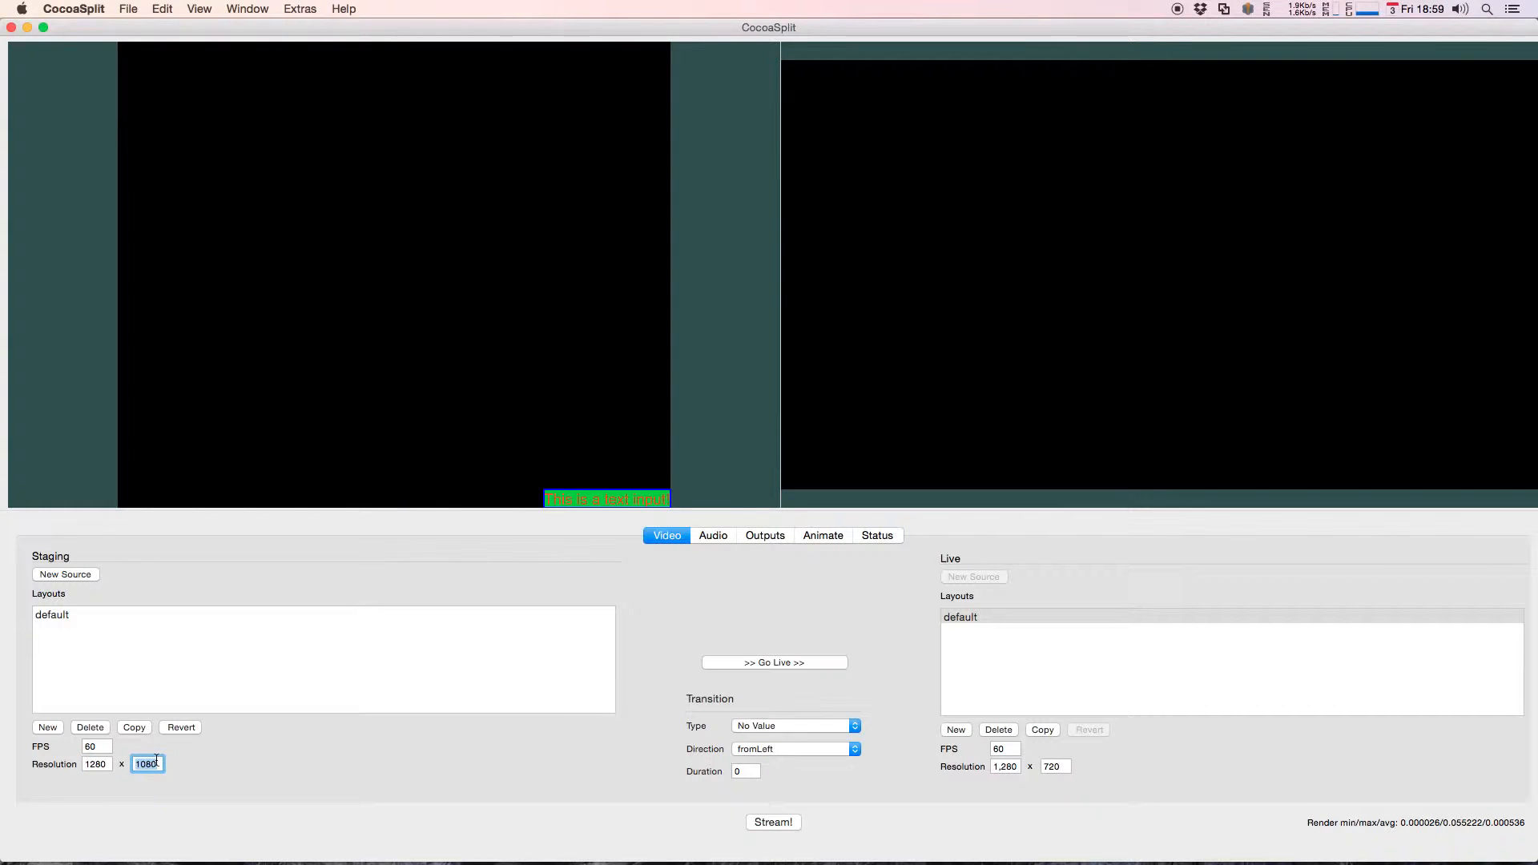
text(720)
key(Return)
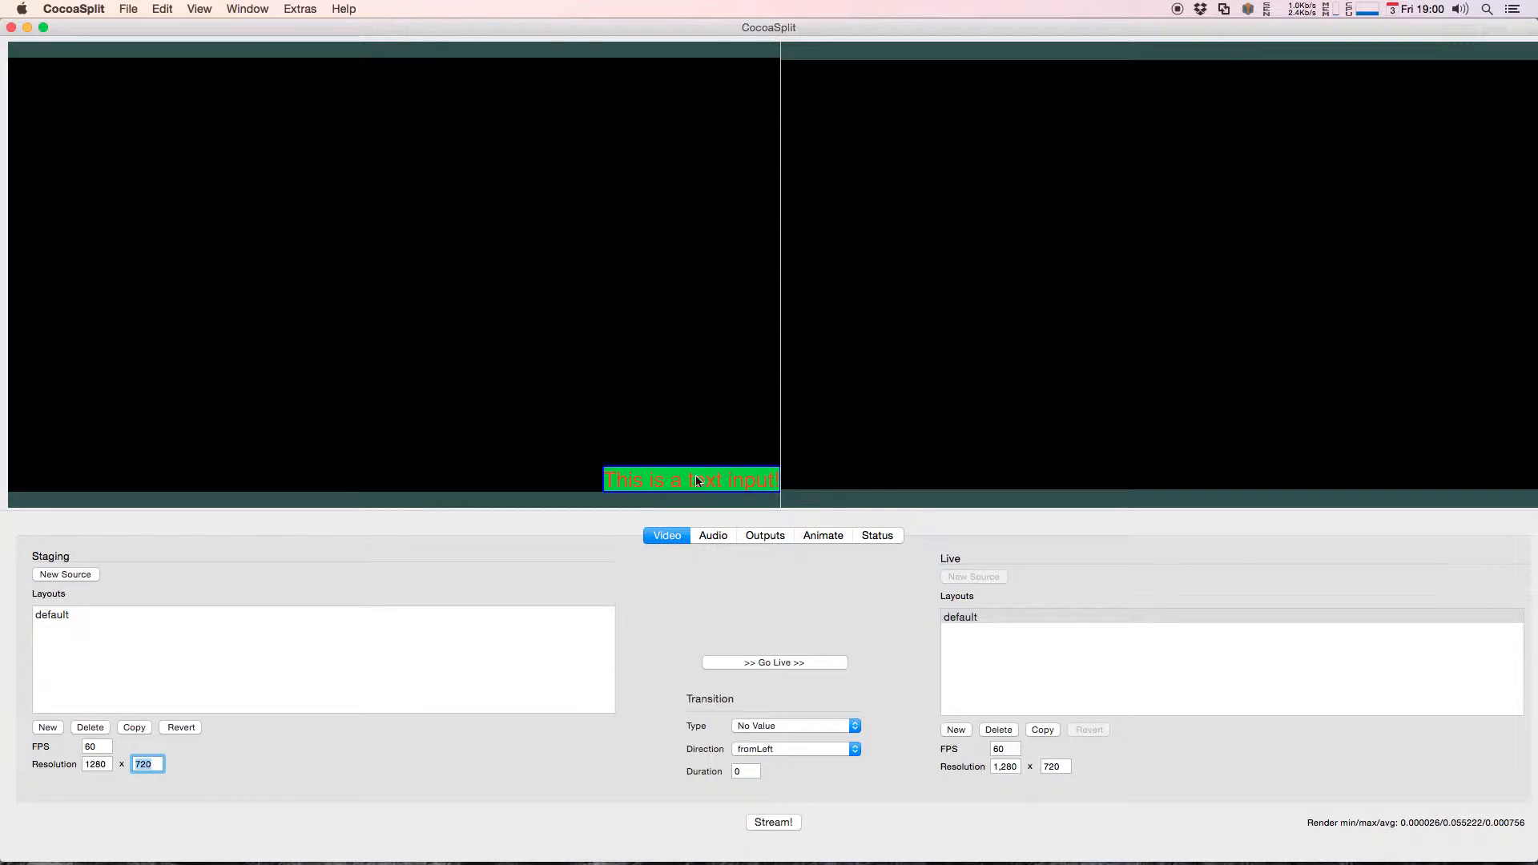
Step: Offset the text source's Right Edge constraint by -10 and its Bottom Edge constraint by 10
key(ctrl+Down)
click(1018, 528)
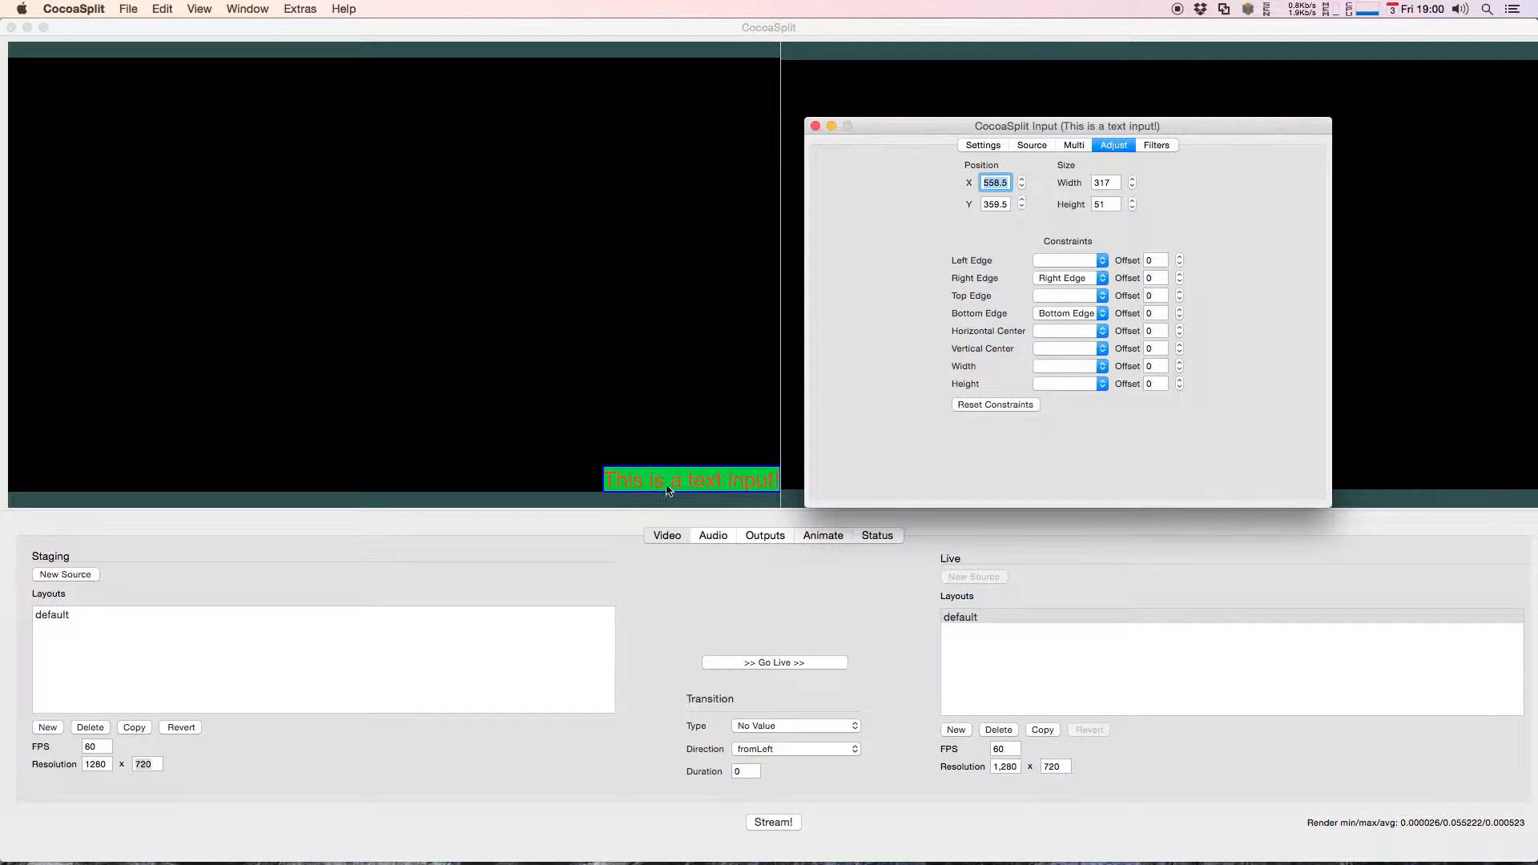
click(1179, 275)
click(1179, 274)
click(1179, 280)
click(1179, 280)
click(1179, 282)
click(1179, 281)
click(1179, 281)
click(1179, 281)
click(1179, 280)
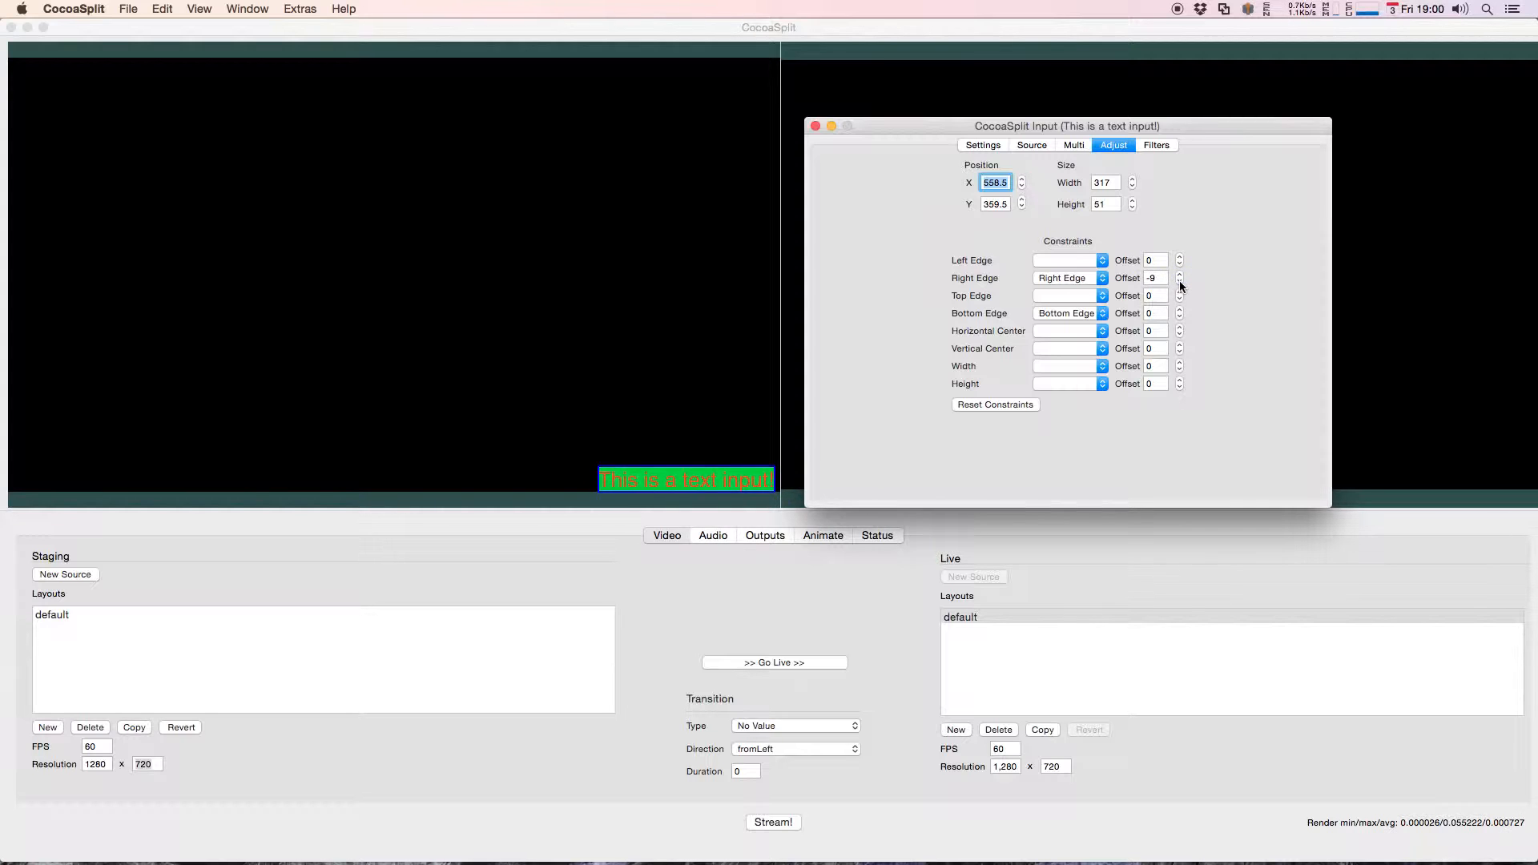
click(1178, 310)
click(1178, 310)
click(1178, 310)
click(1178, 310)
click(1178, 310)
click(1178, 310)
click(1178, 310)
click(1178, 310)
click(1179, 310)
click(1178, 309)
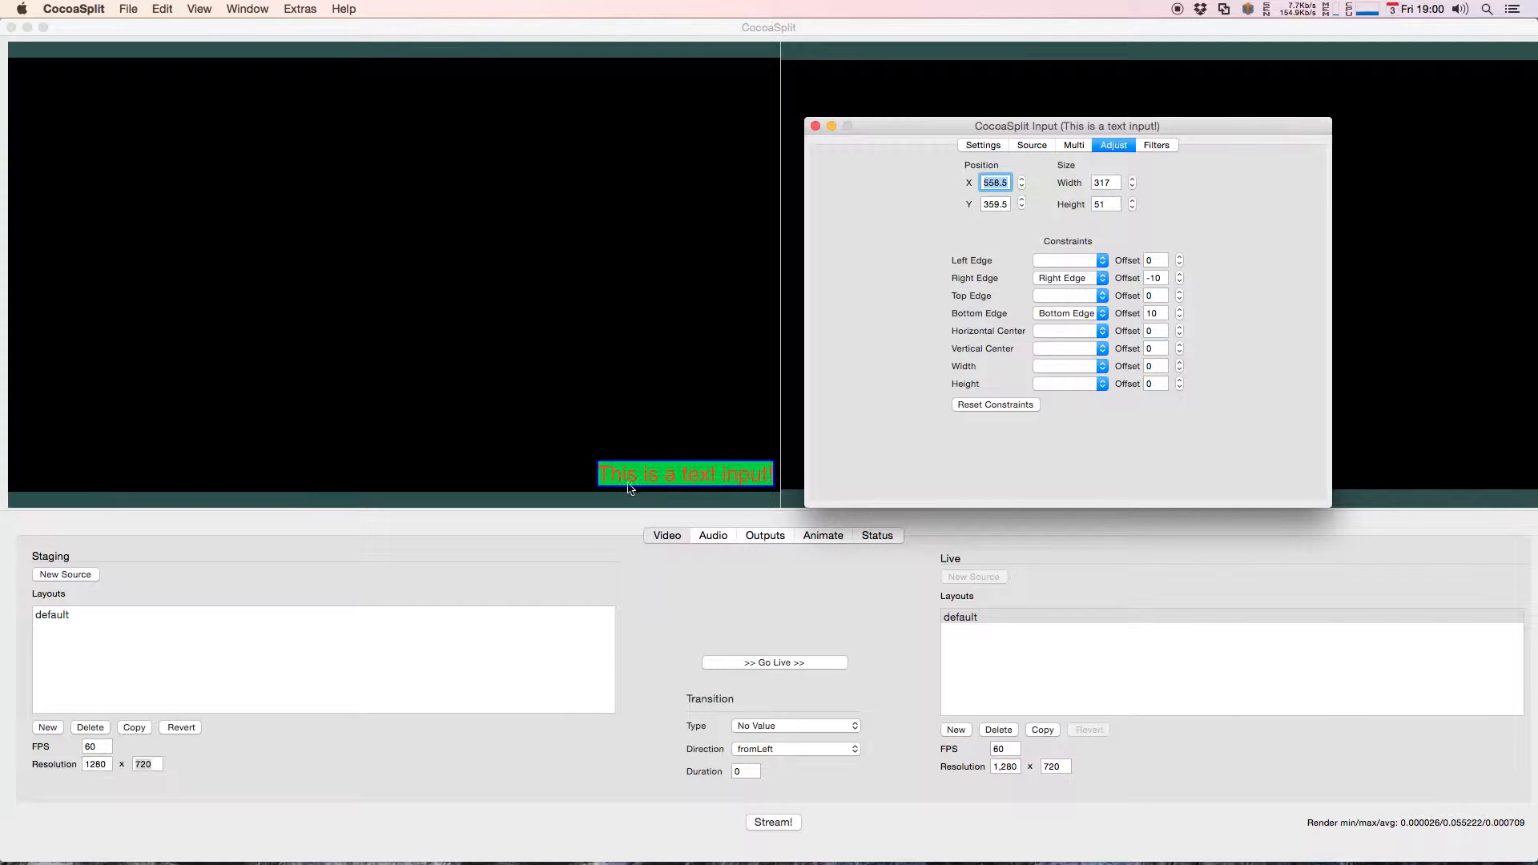
Step: Set the staging layout's resolution to 1920 x 1080 to test the offset edge constraints
click(97, 763)
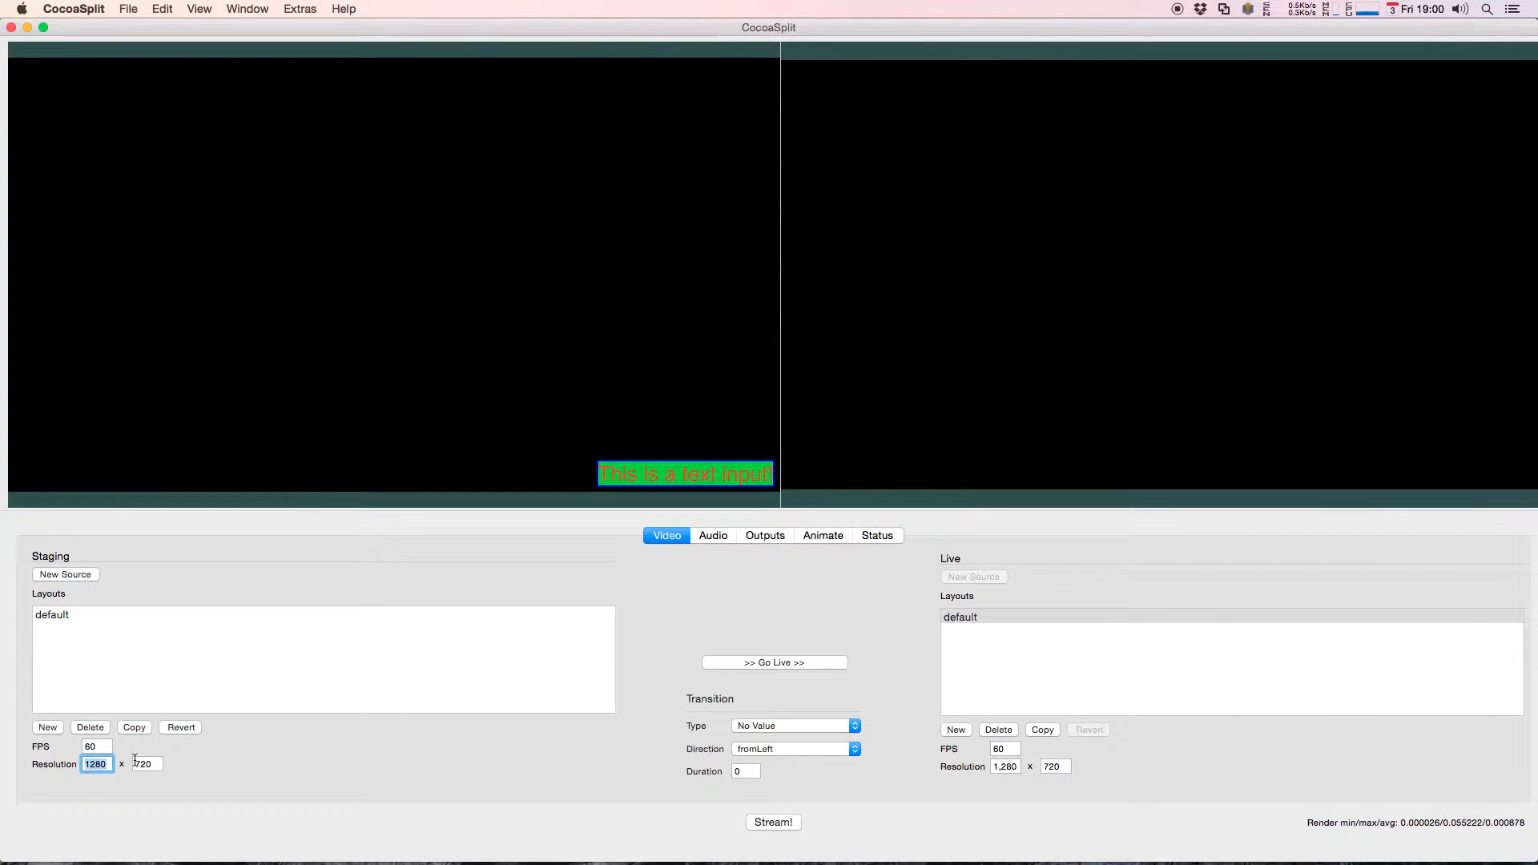
text(1920)
key(Return)
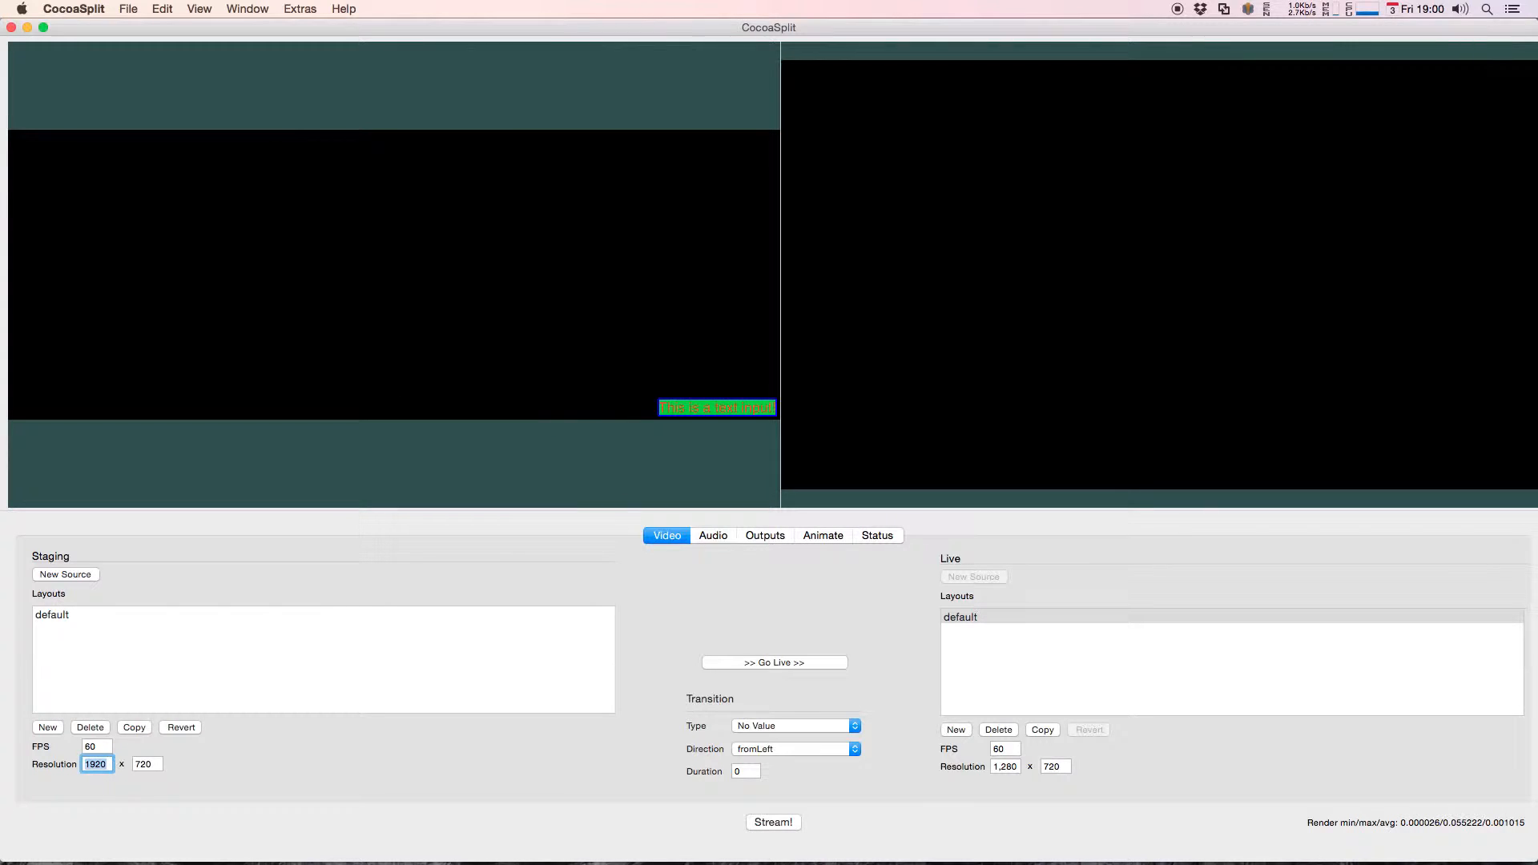
click(150, 766)
text(1)
text(1,08)
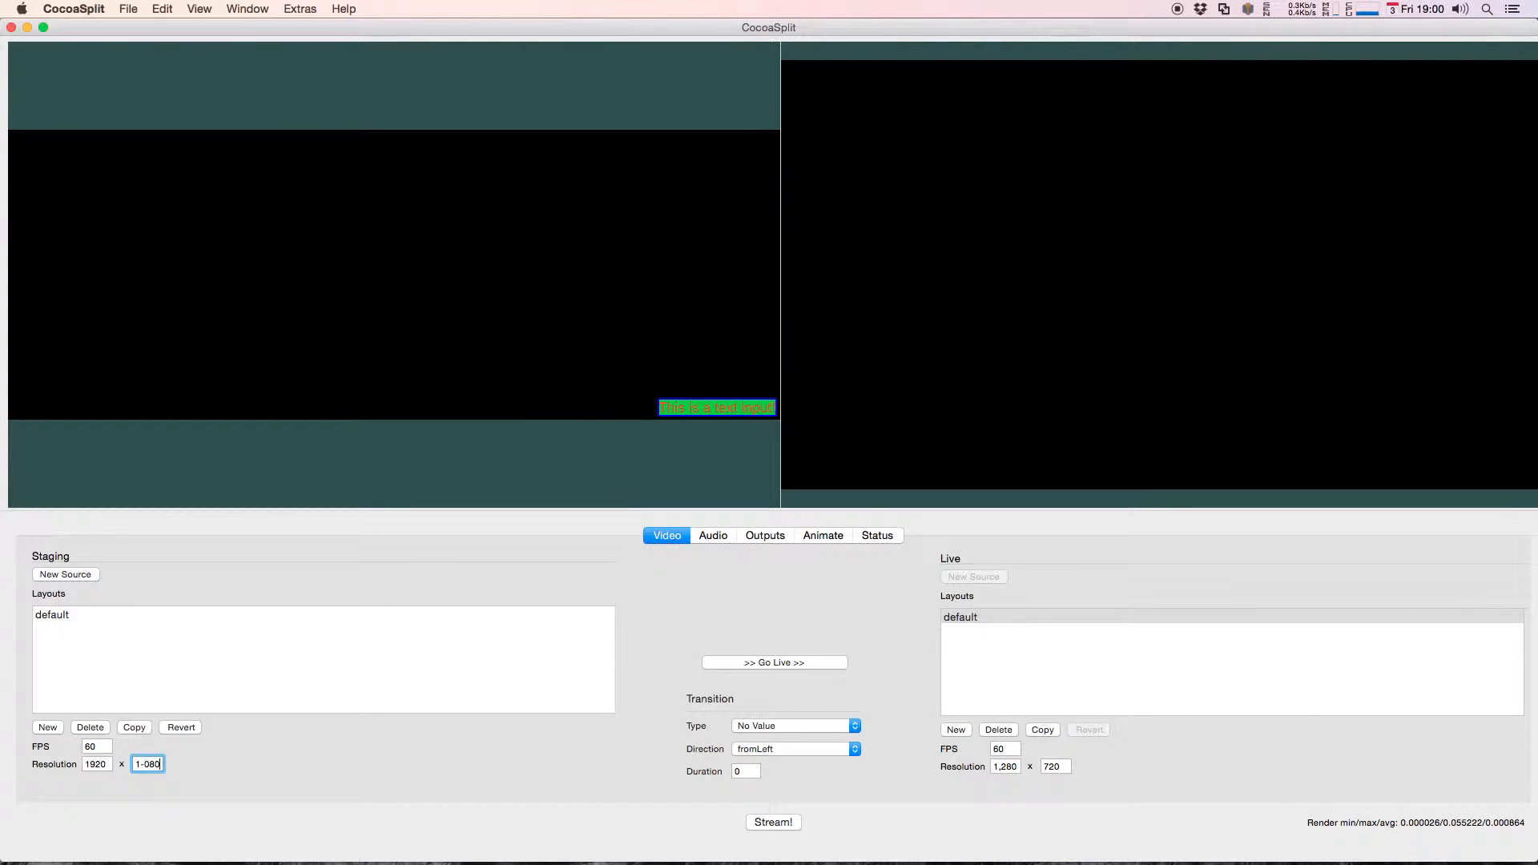
key(BackSpace)
text(080)
key(Return)
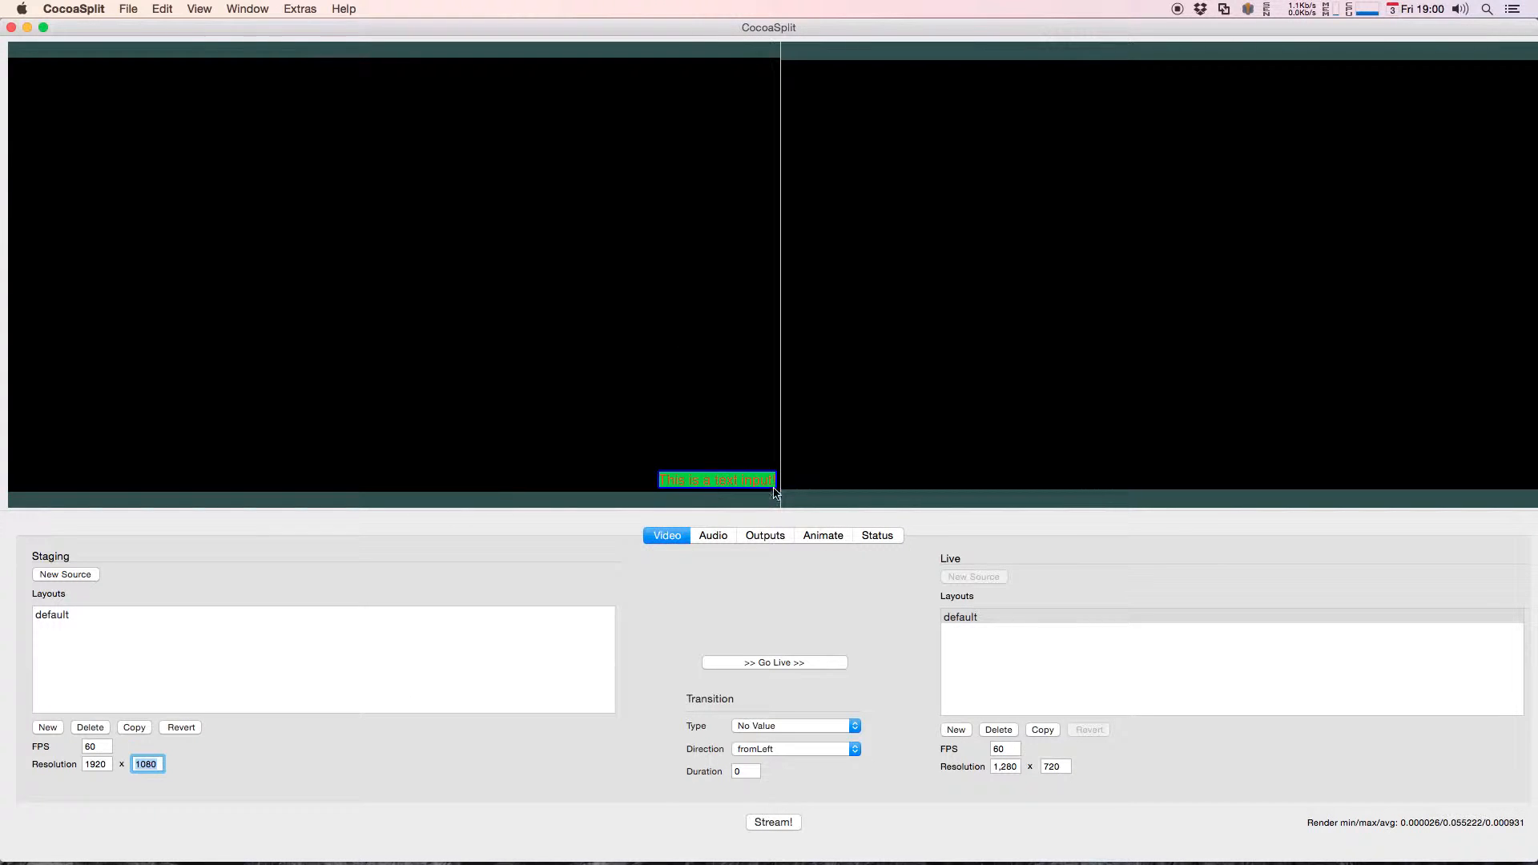
Step: Restore the staging layout's resolution to 1280 x 720
double_click(99, 763)
text(12)
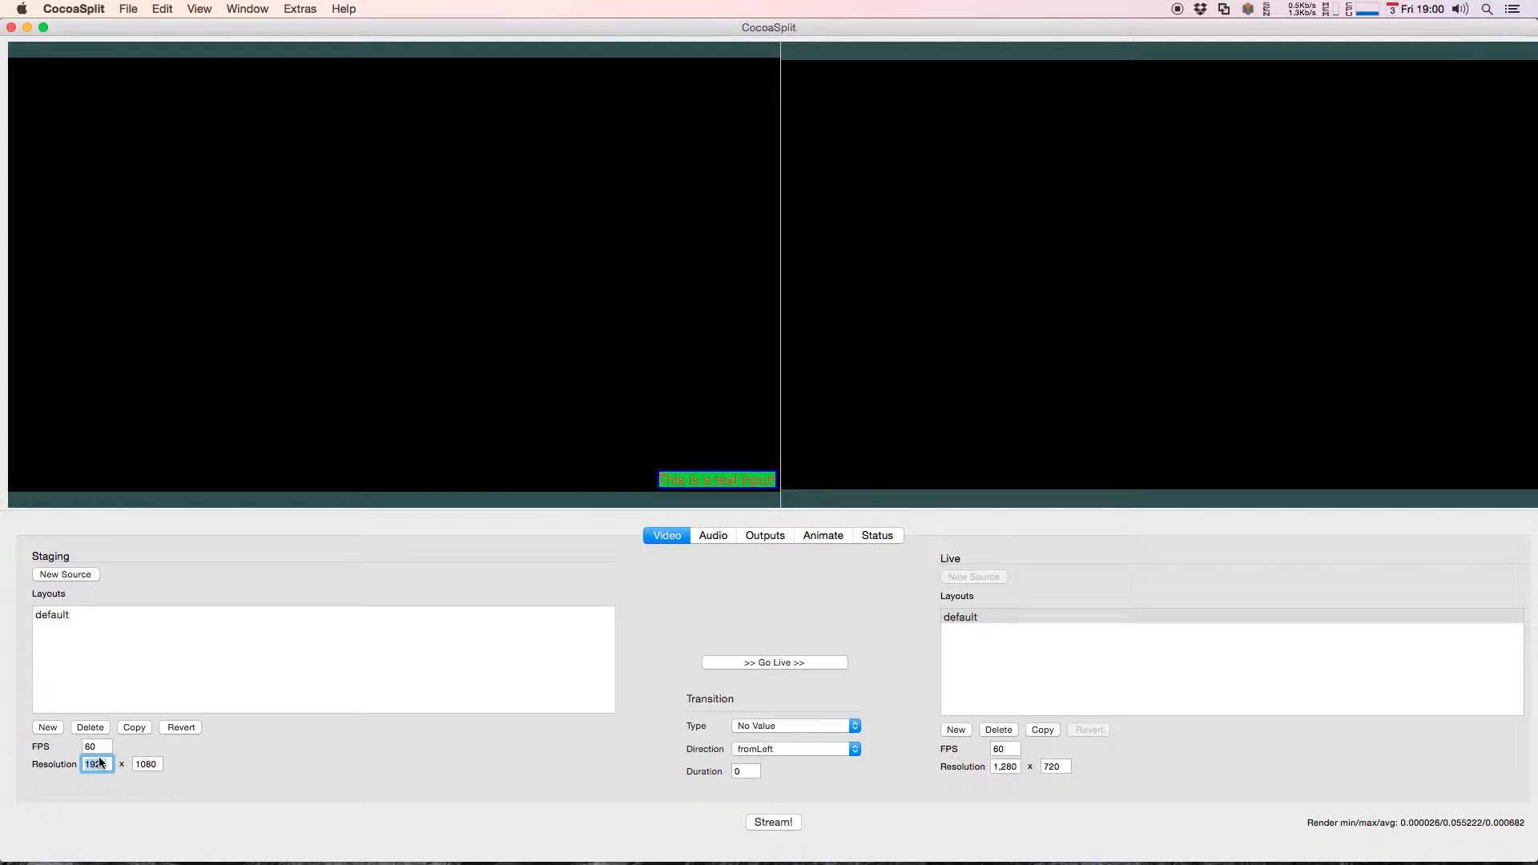
key(Return)
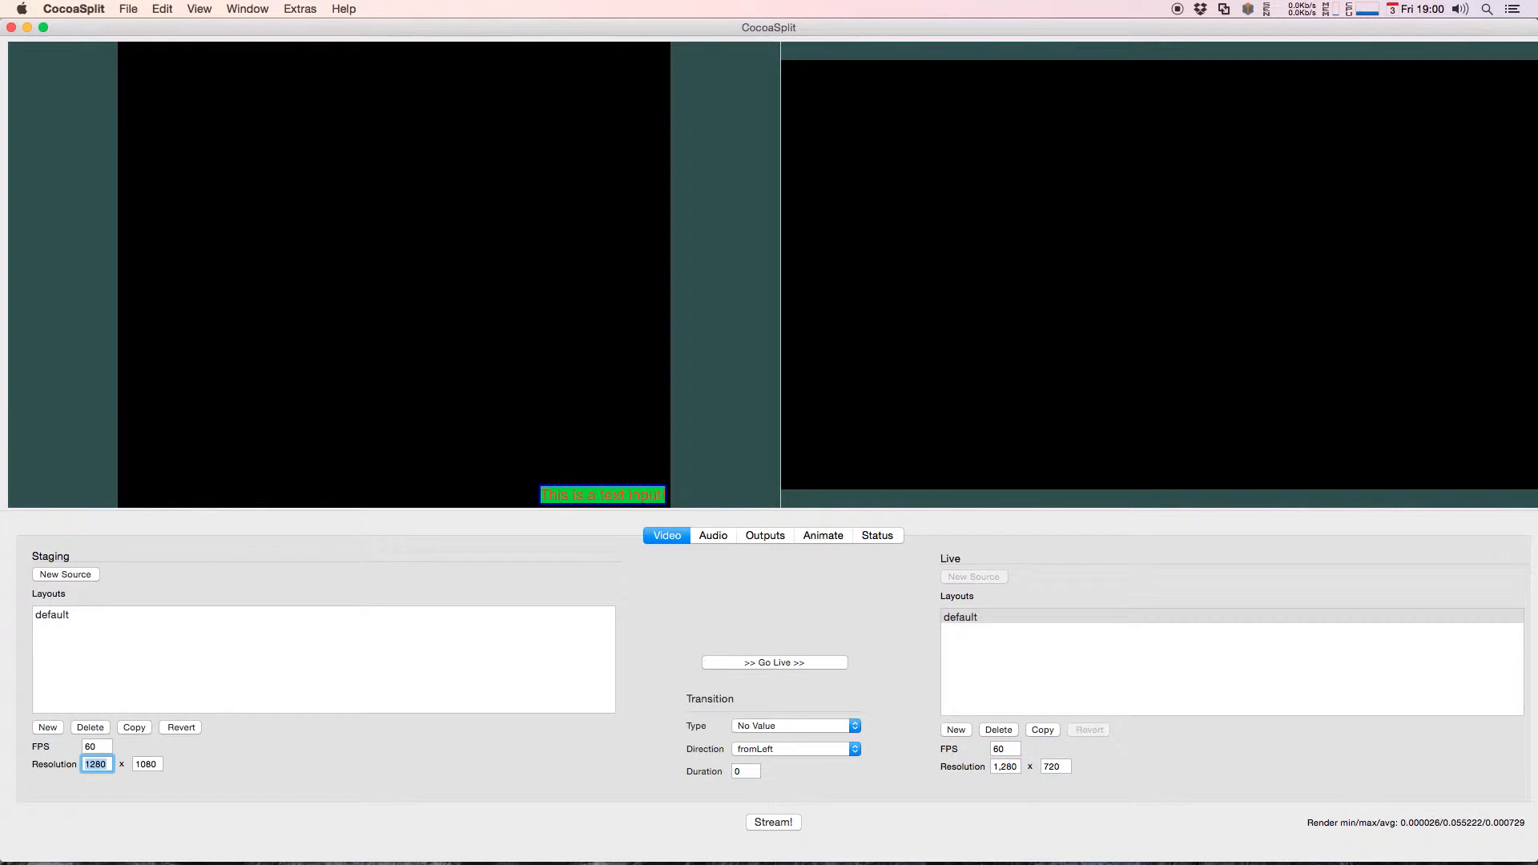
double_click(159, 767)
text(72)
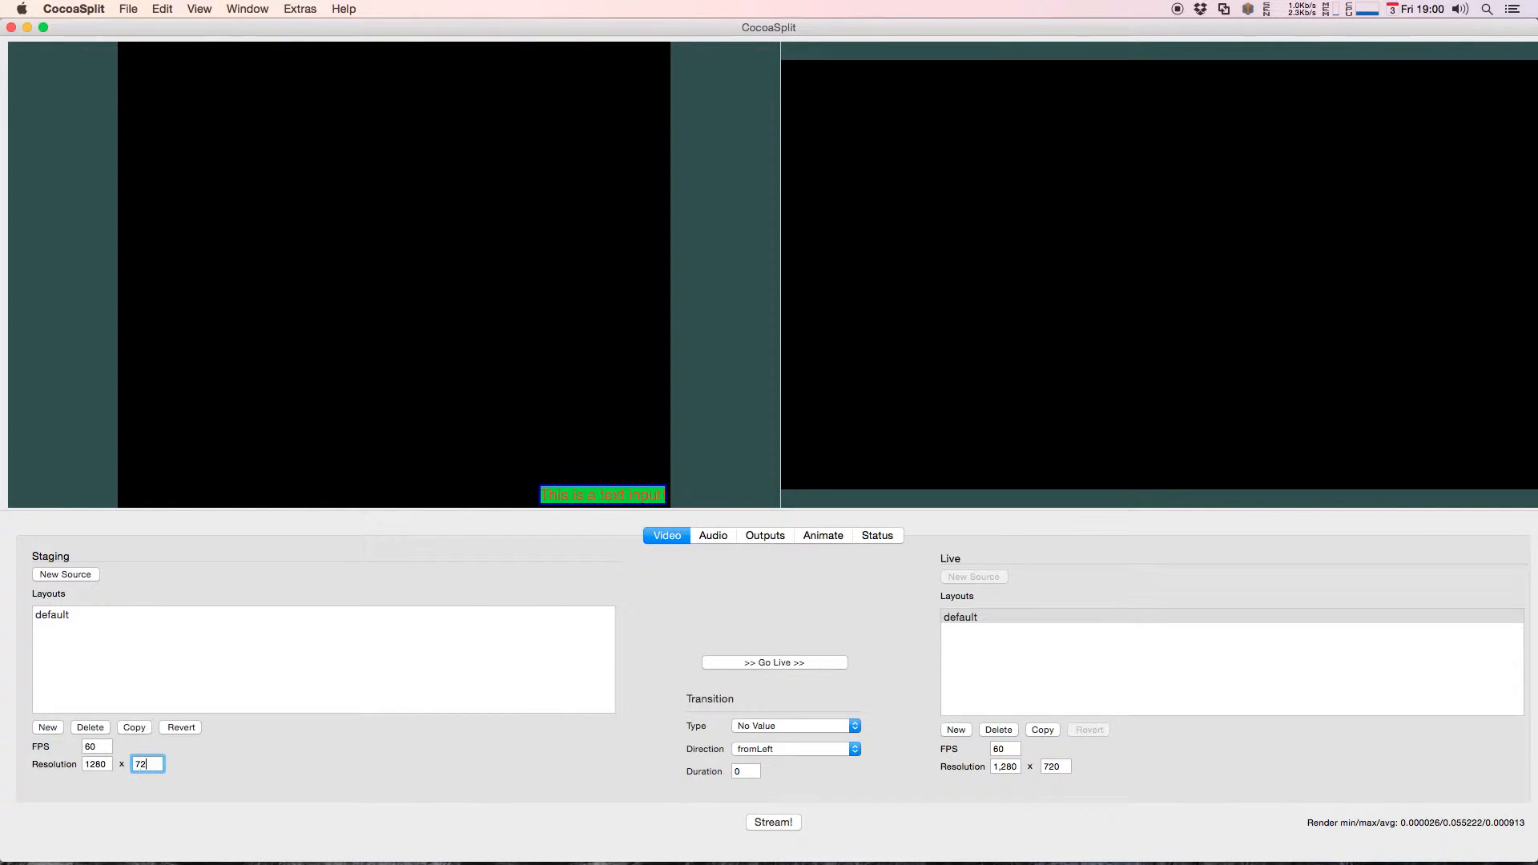
text(0)
key(Return)
Step: Try to move the constrained text source away from the canvas's lower-right corner
right_click(683, 481)
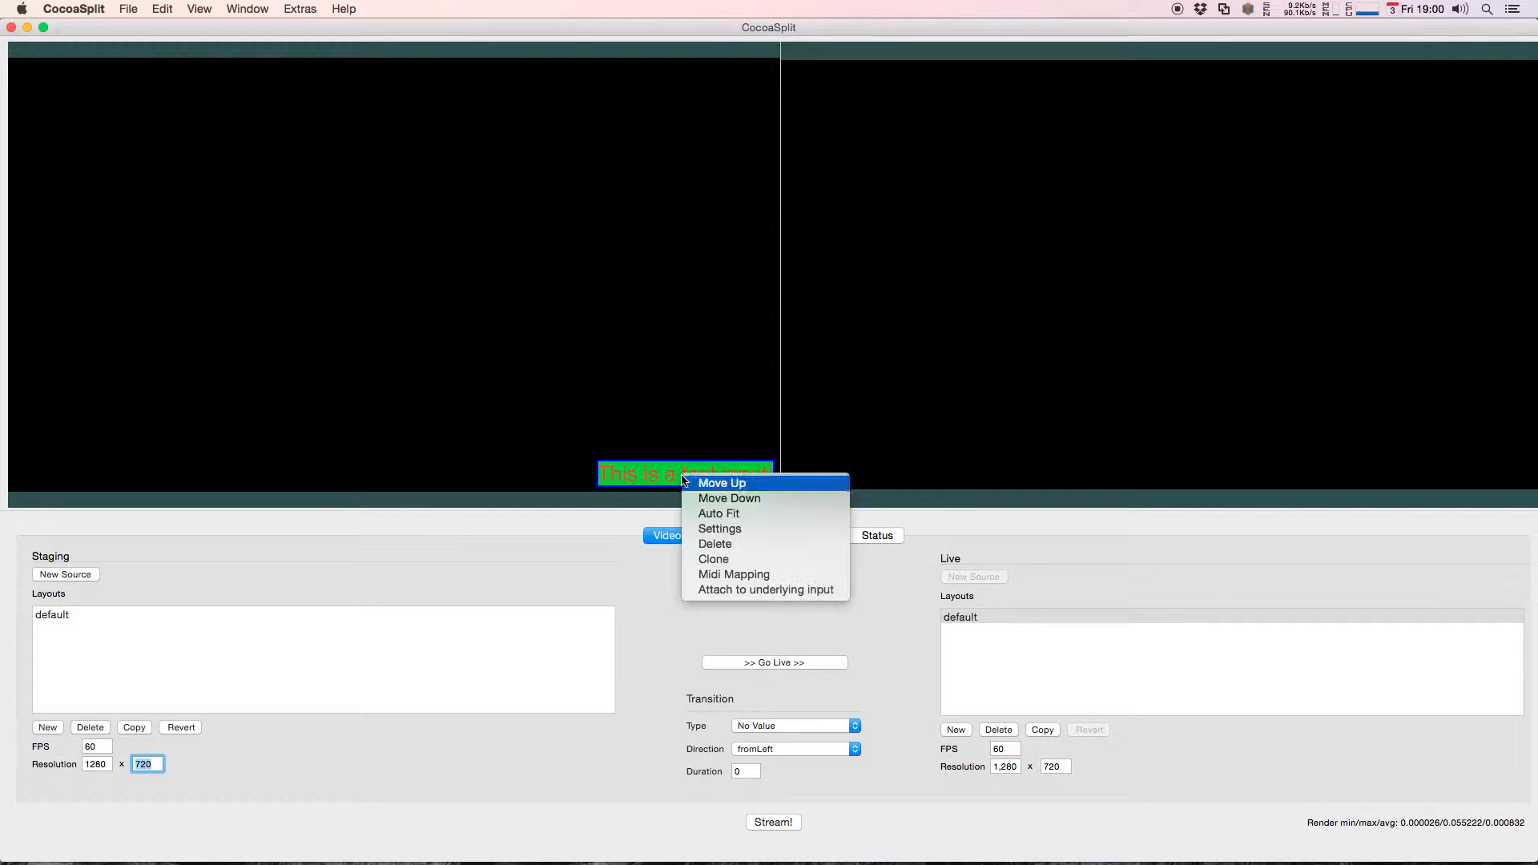
click(726, 530)
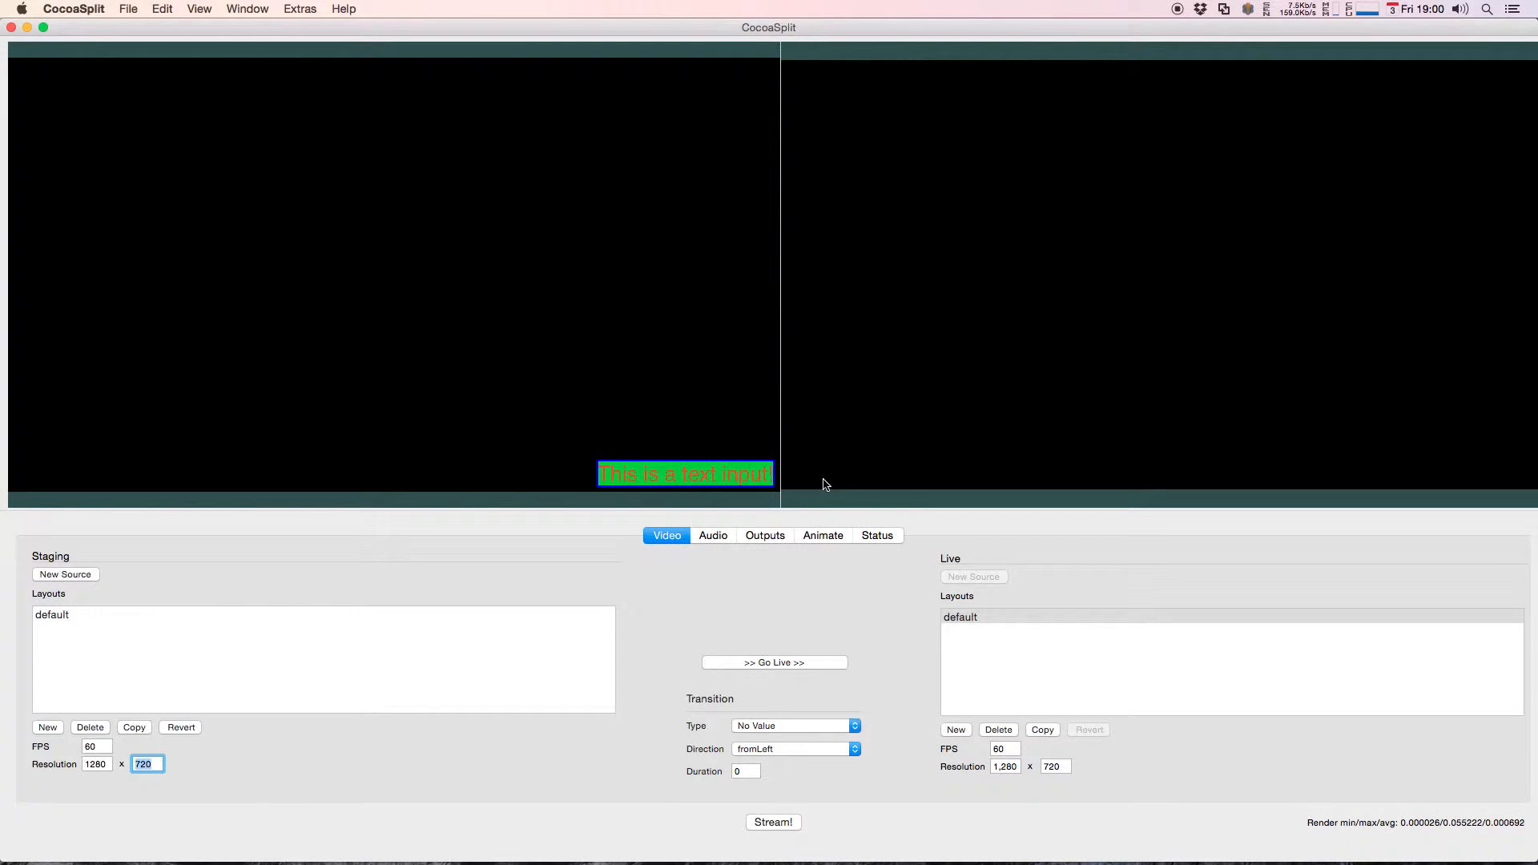
drag(717, 473, 467, 291)
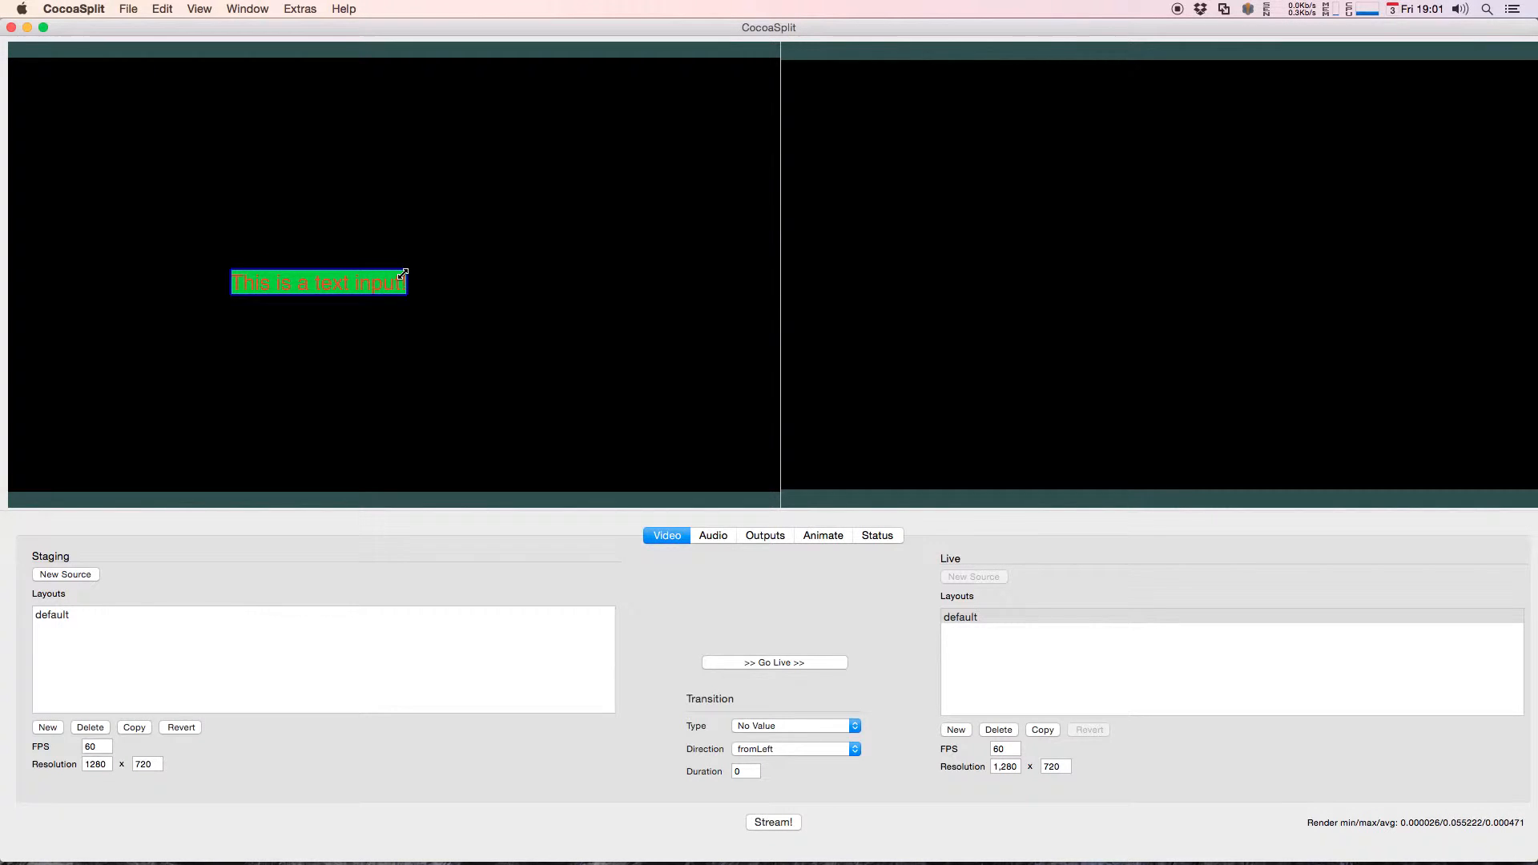
drag(403, 274, 459, 247)
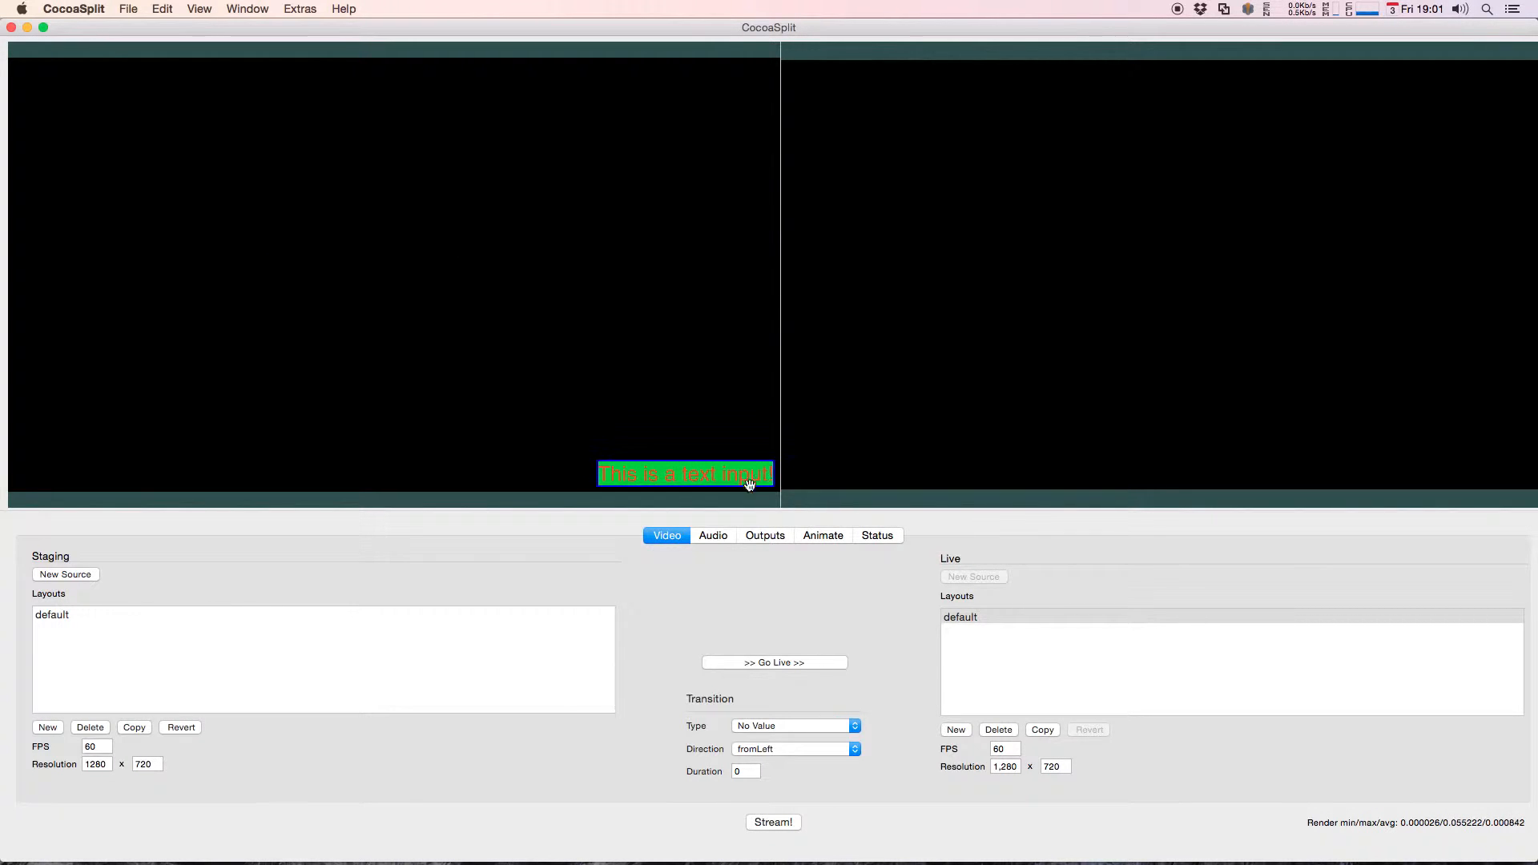
drag(737, 481, 439, 247)
drag(663, 467, 465, 308)
key(super+z)
Step: Reset all constraints in the text source's Adjust settings
right_click(739, 473)
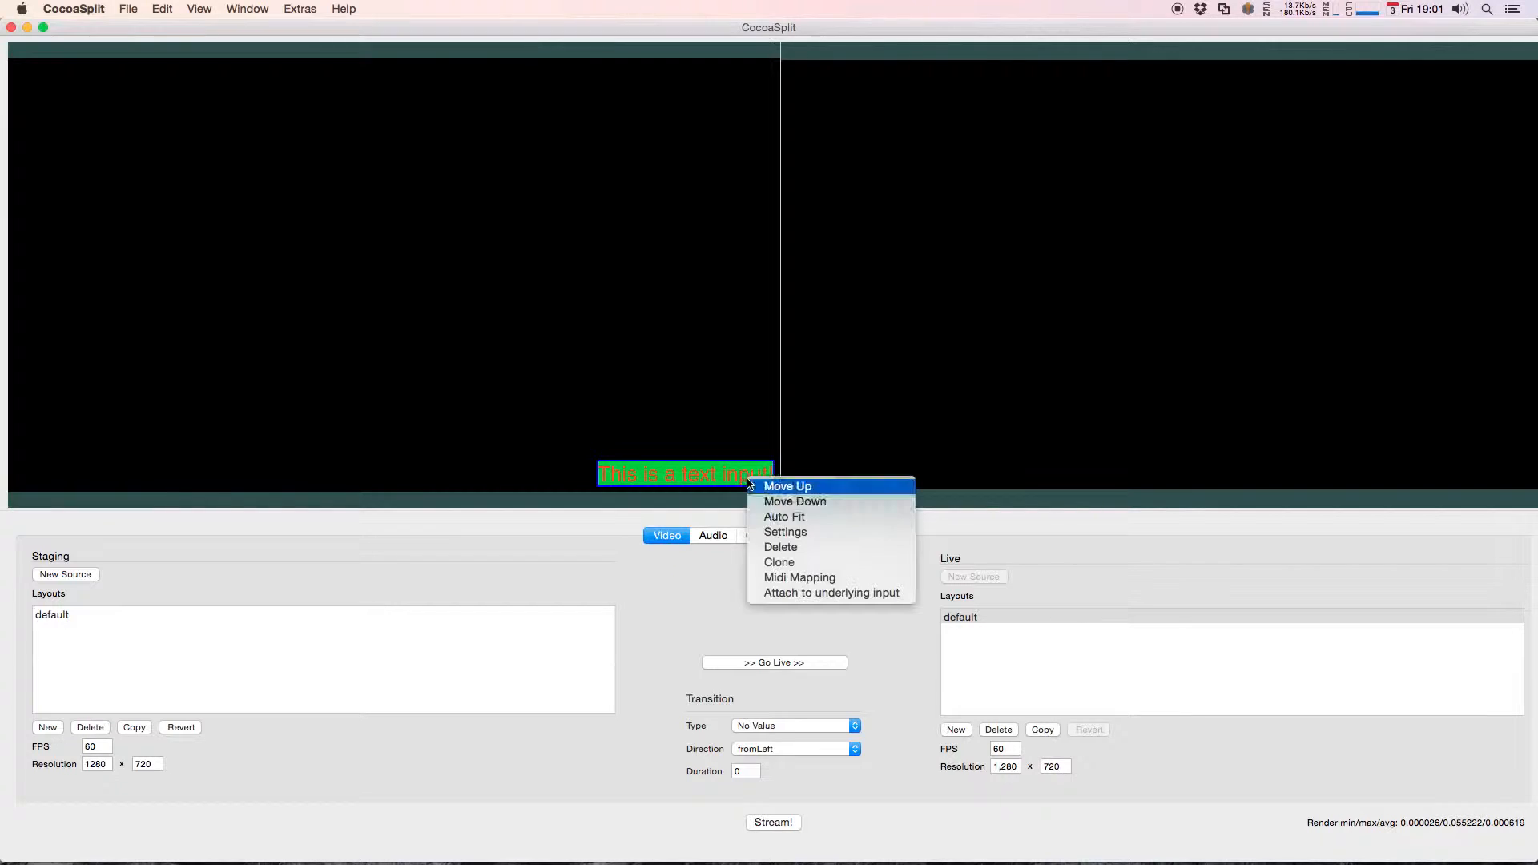
click(853, 533)
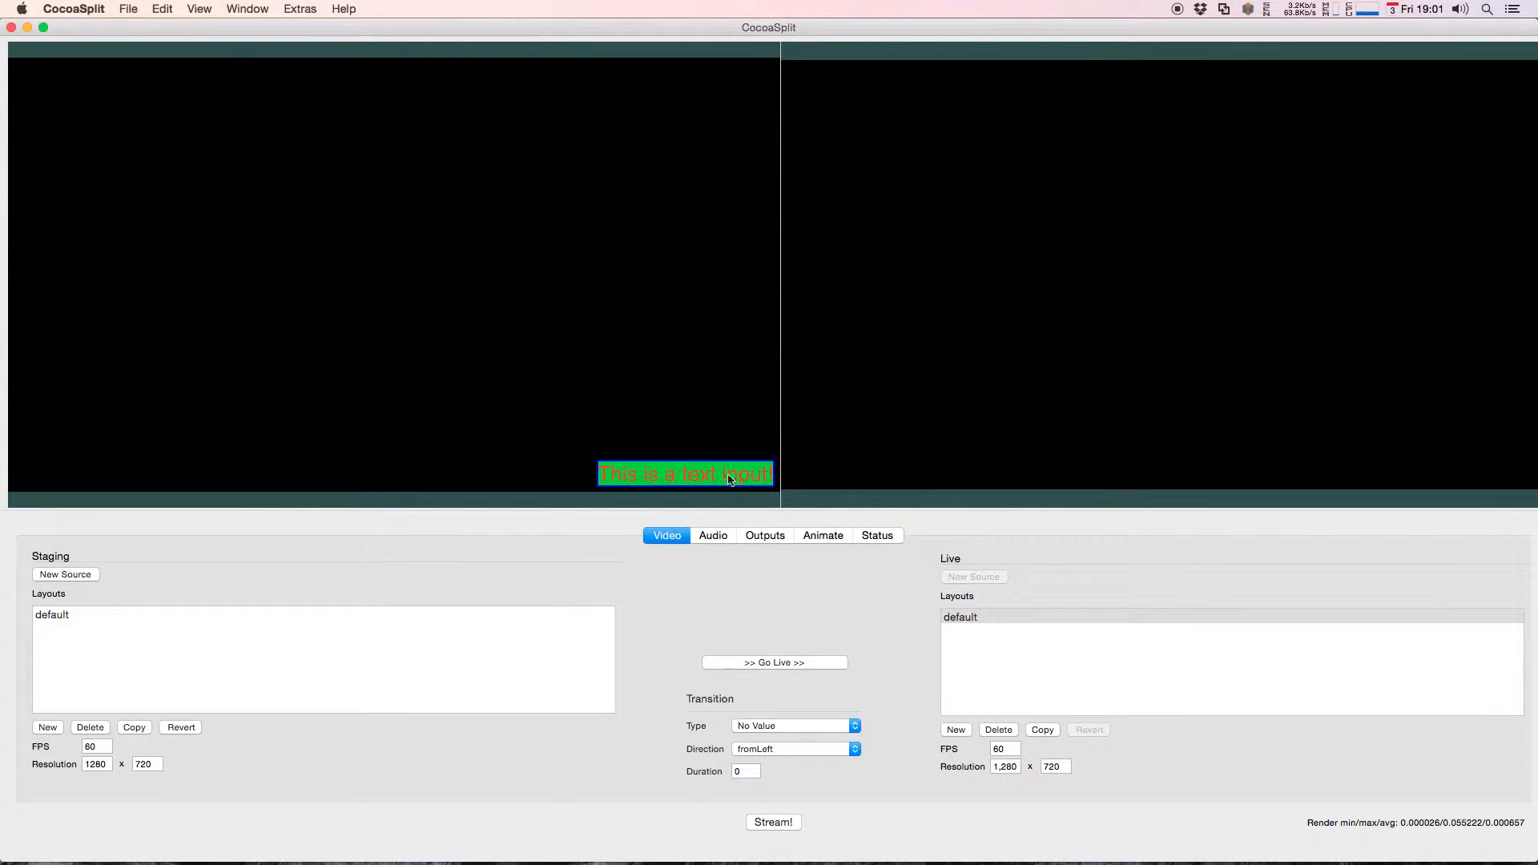
right_click(729, 472)
click(753, 532)
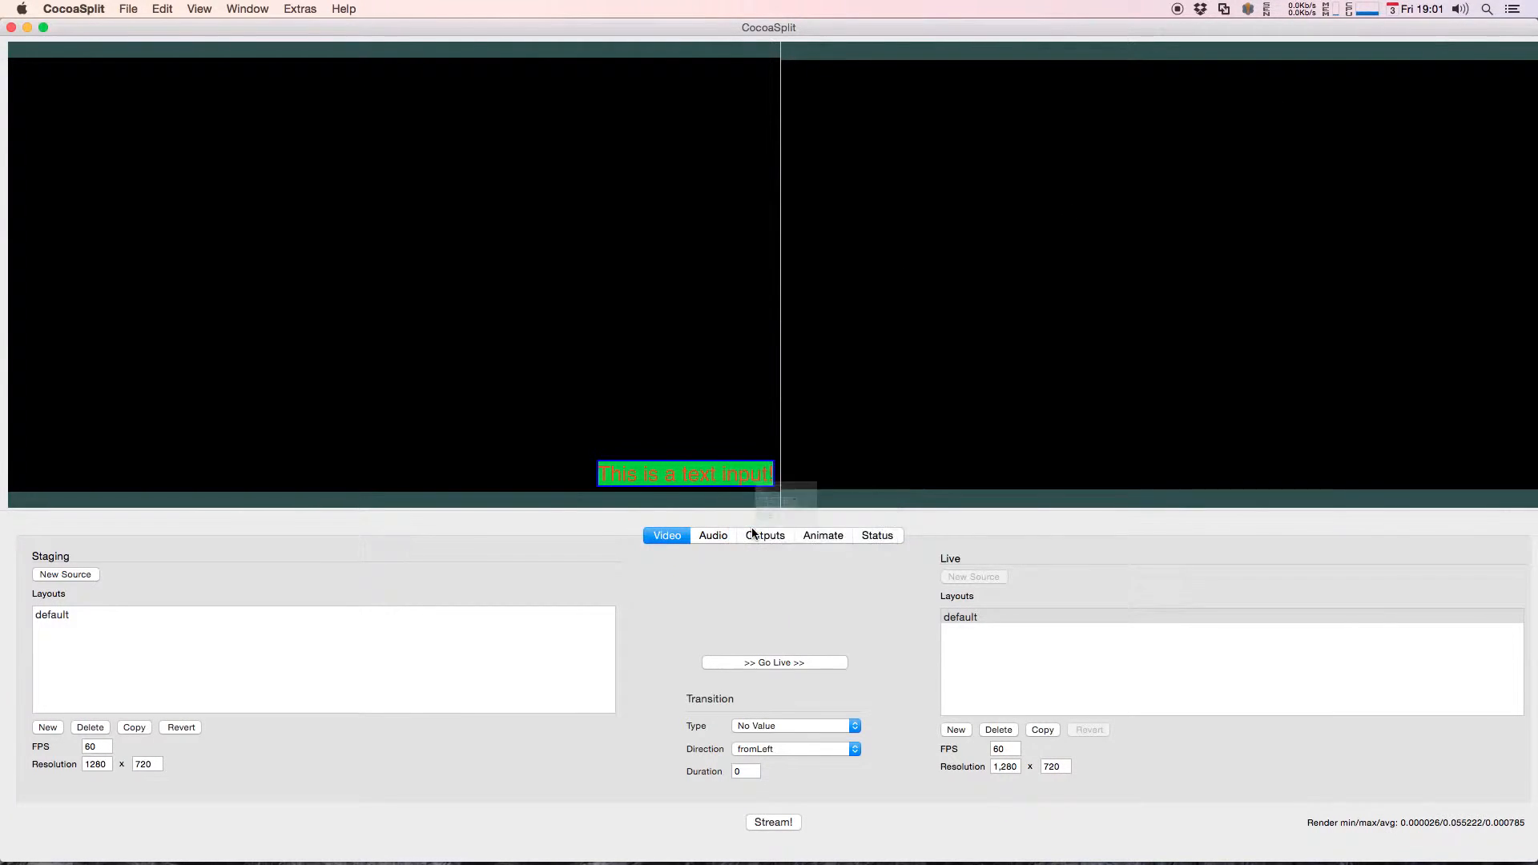
click(1073, 328)
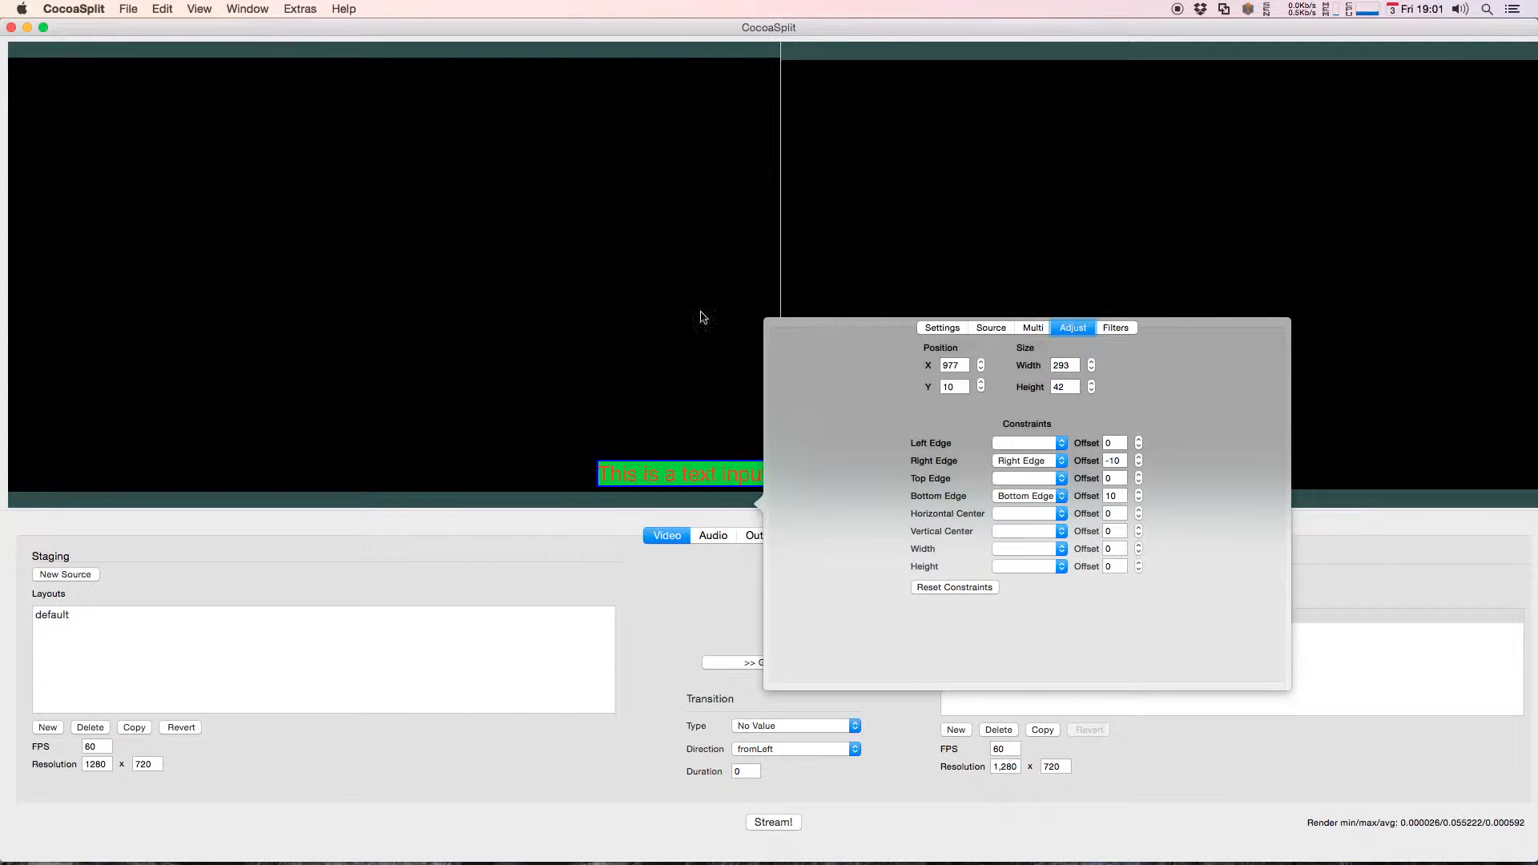
click(954, 587)
Step: Move the unconstrained text source to the canvas's center and widen it to about 308
click(676, 443)
drag(675, 478, 230, 306)
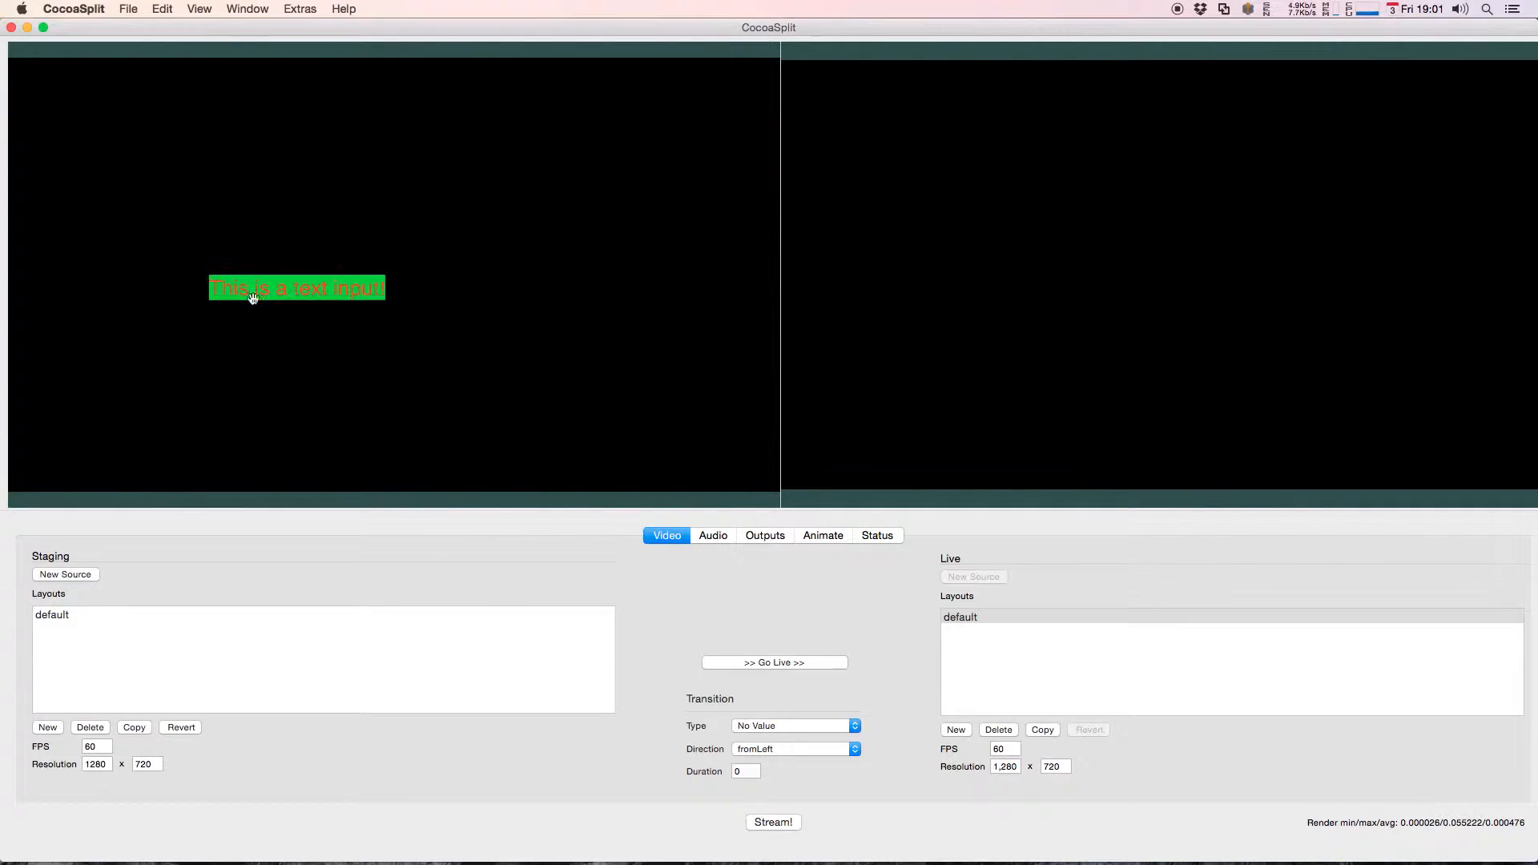
drag(381, 274, 418, 280)
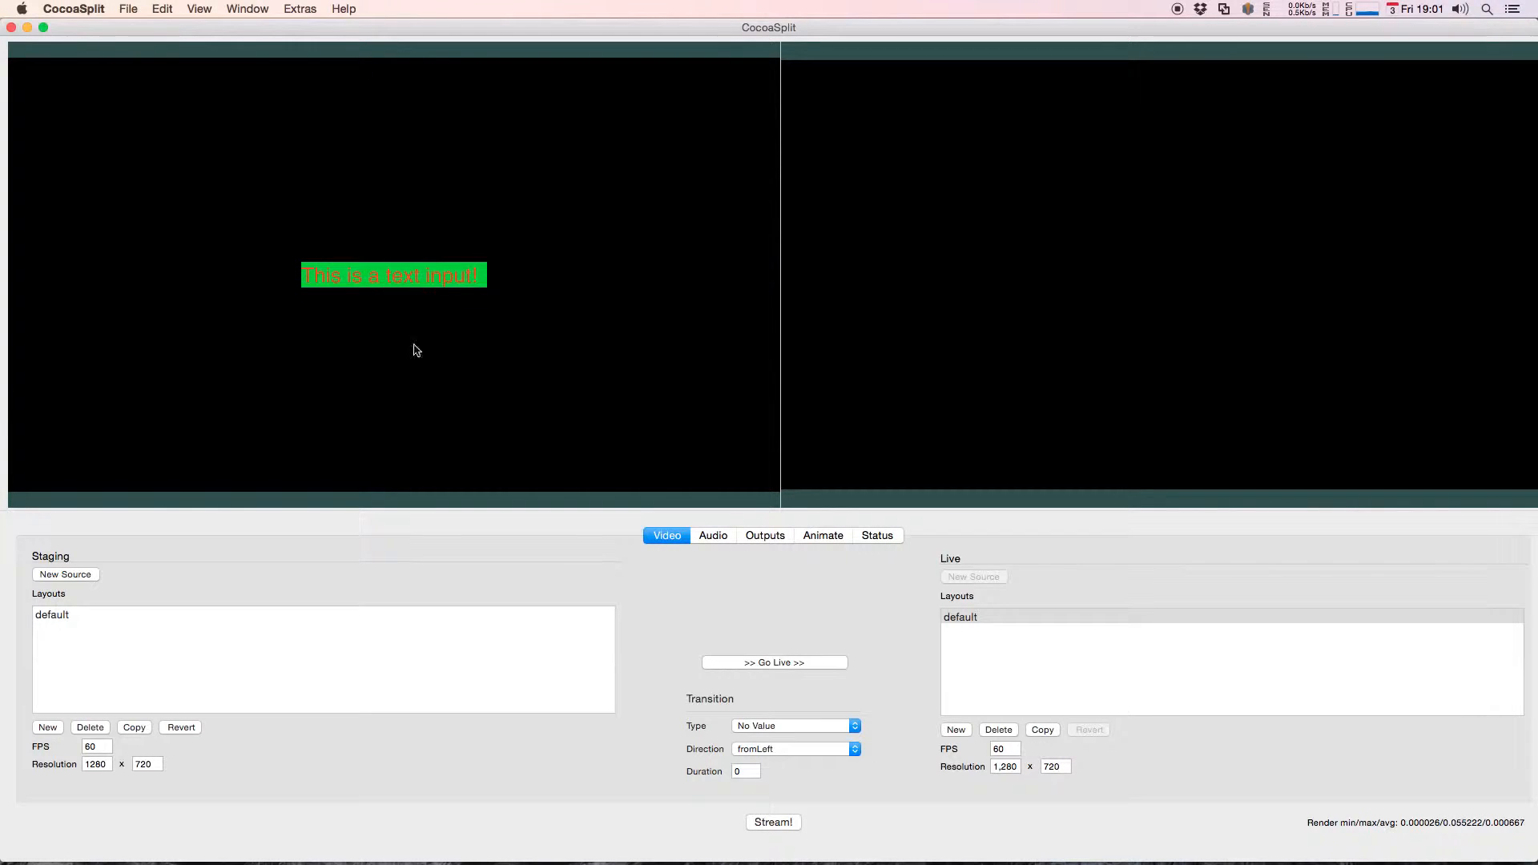
Step: Test the unconstrained text source by setting the staging layout's width to 1920 and returning it to 1280
double_click(104, 768)
text(1920)
key(Return)
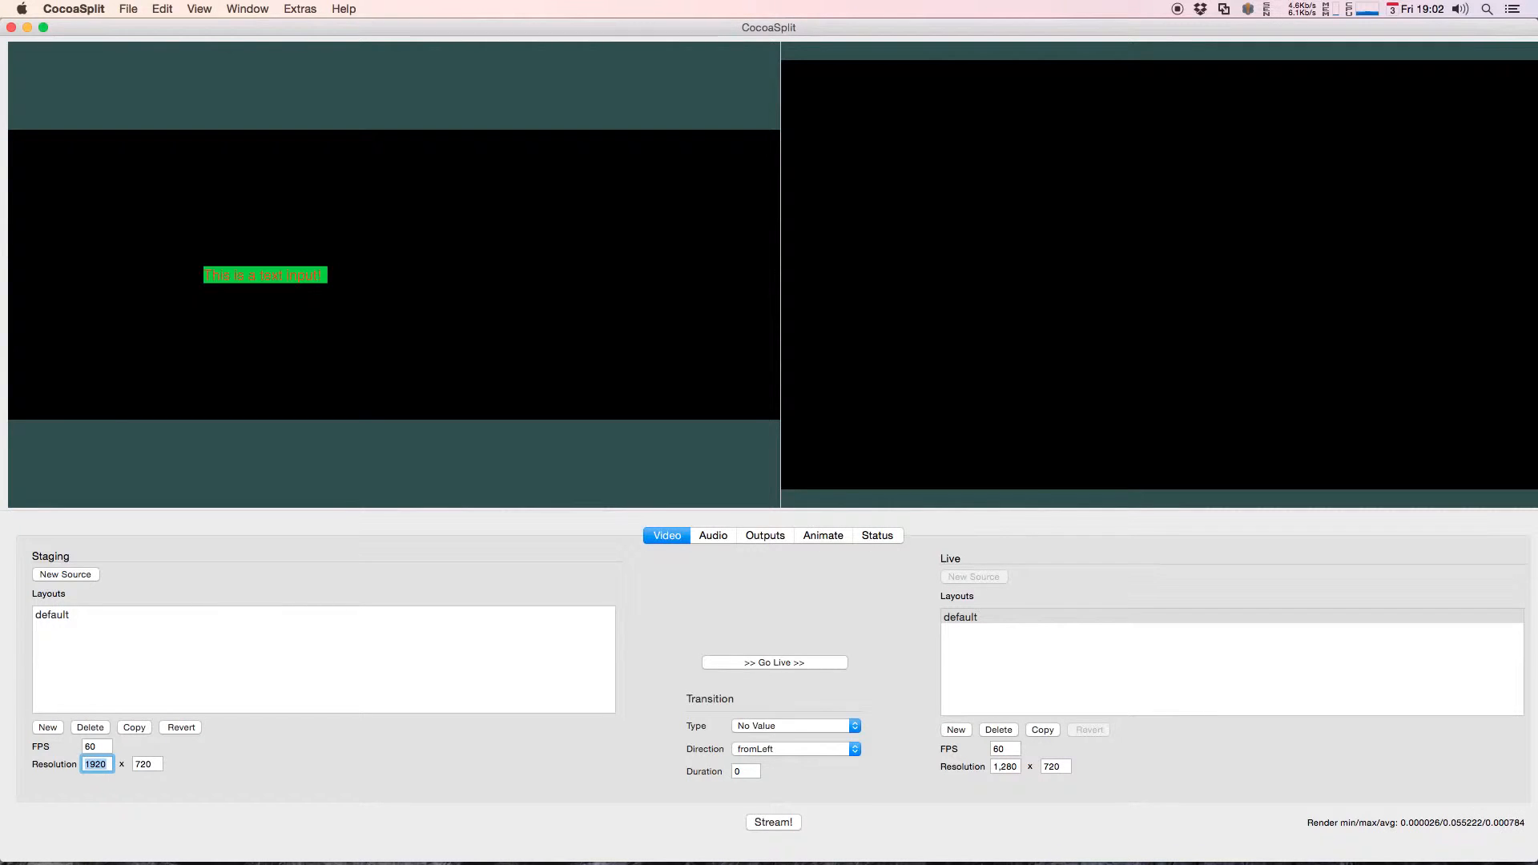
text(1280)
key(Return)
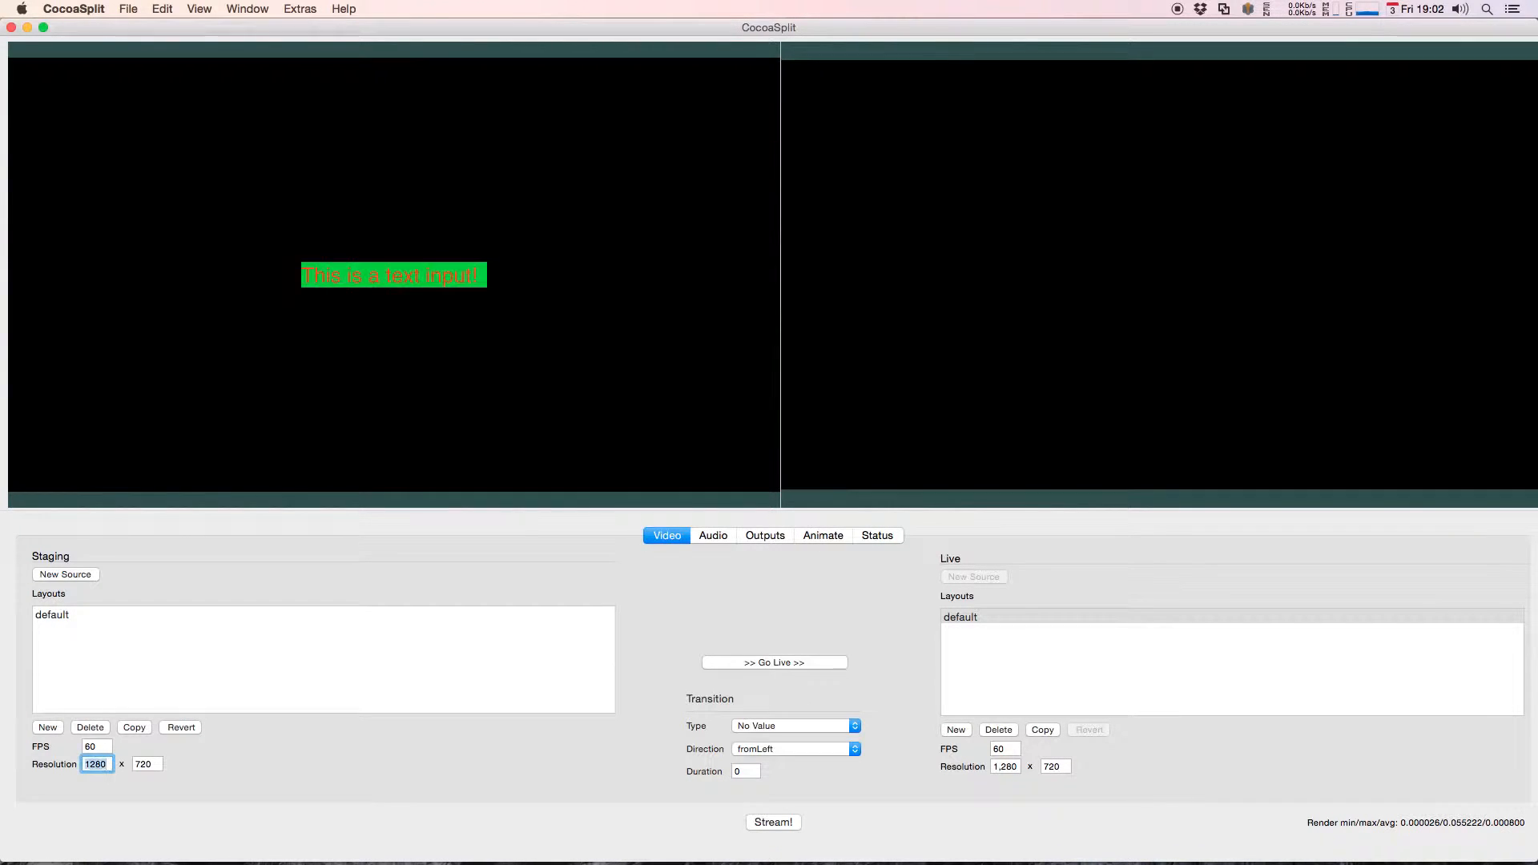
Step: Constrain the text source's horizontal center to the canvas's Horizontal Center and its vertical center to the Vertical Center
right_click(455, 269)
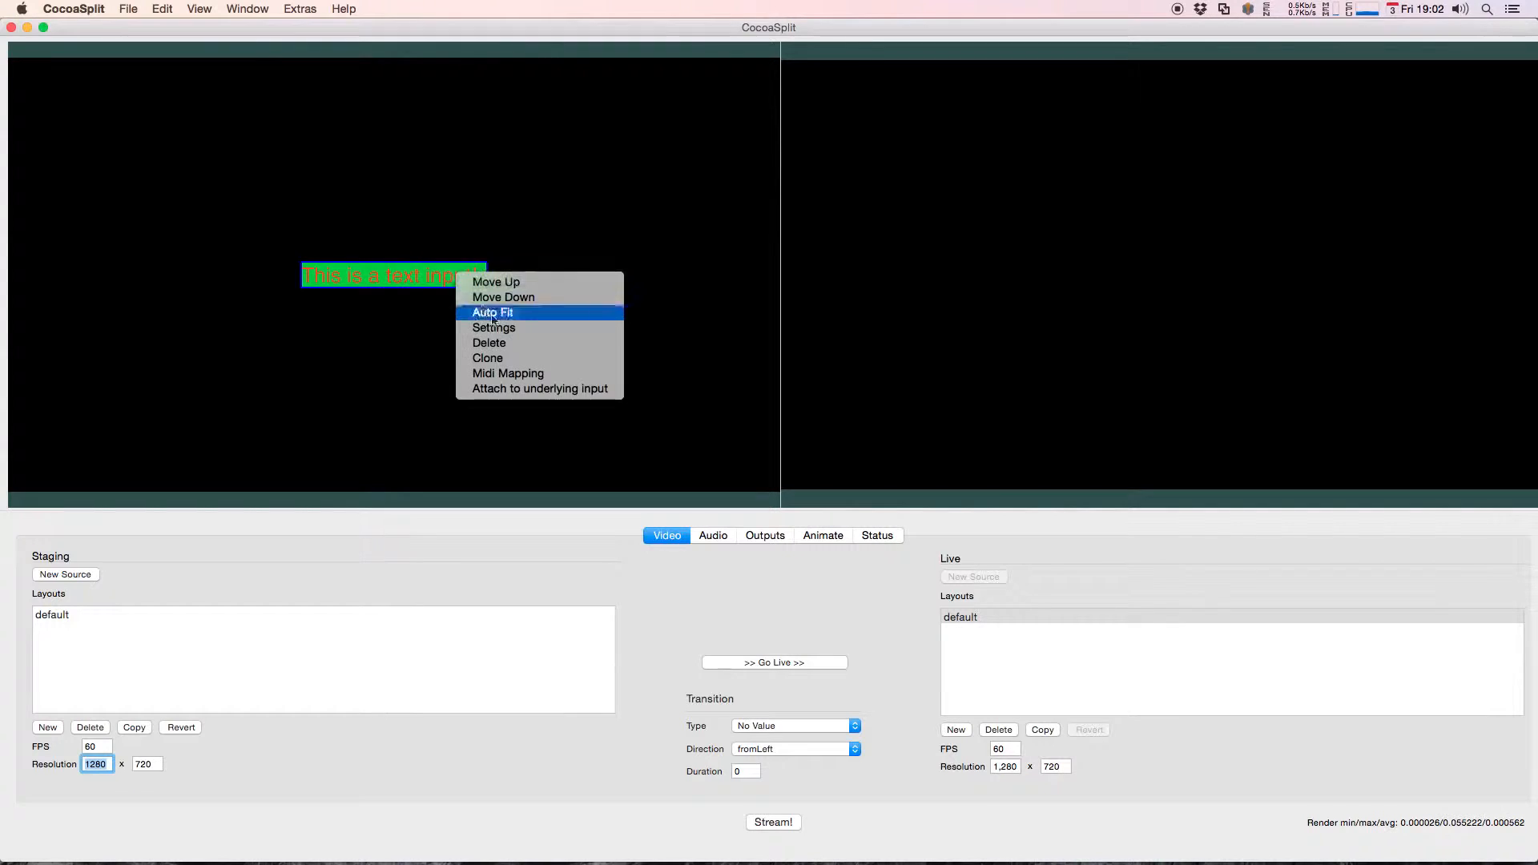
click(501, 328)
click(1096, 40)
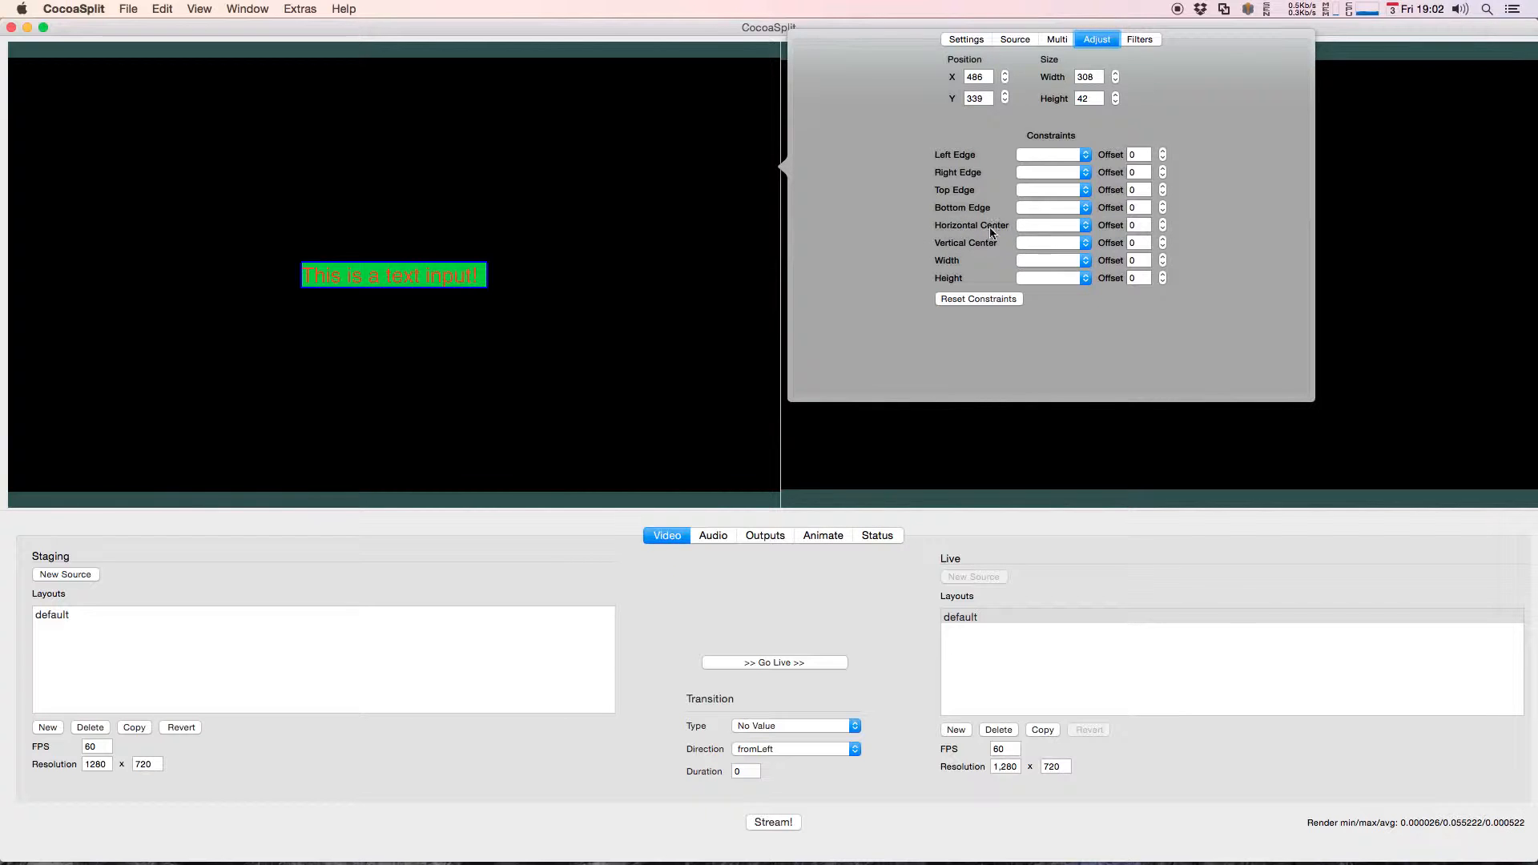
click(1060, 232)
click(1070, 251)
click(1041, 243)
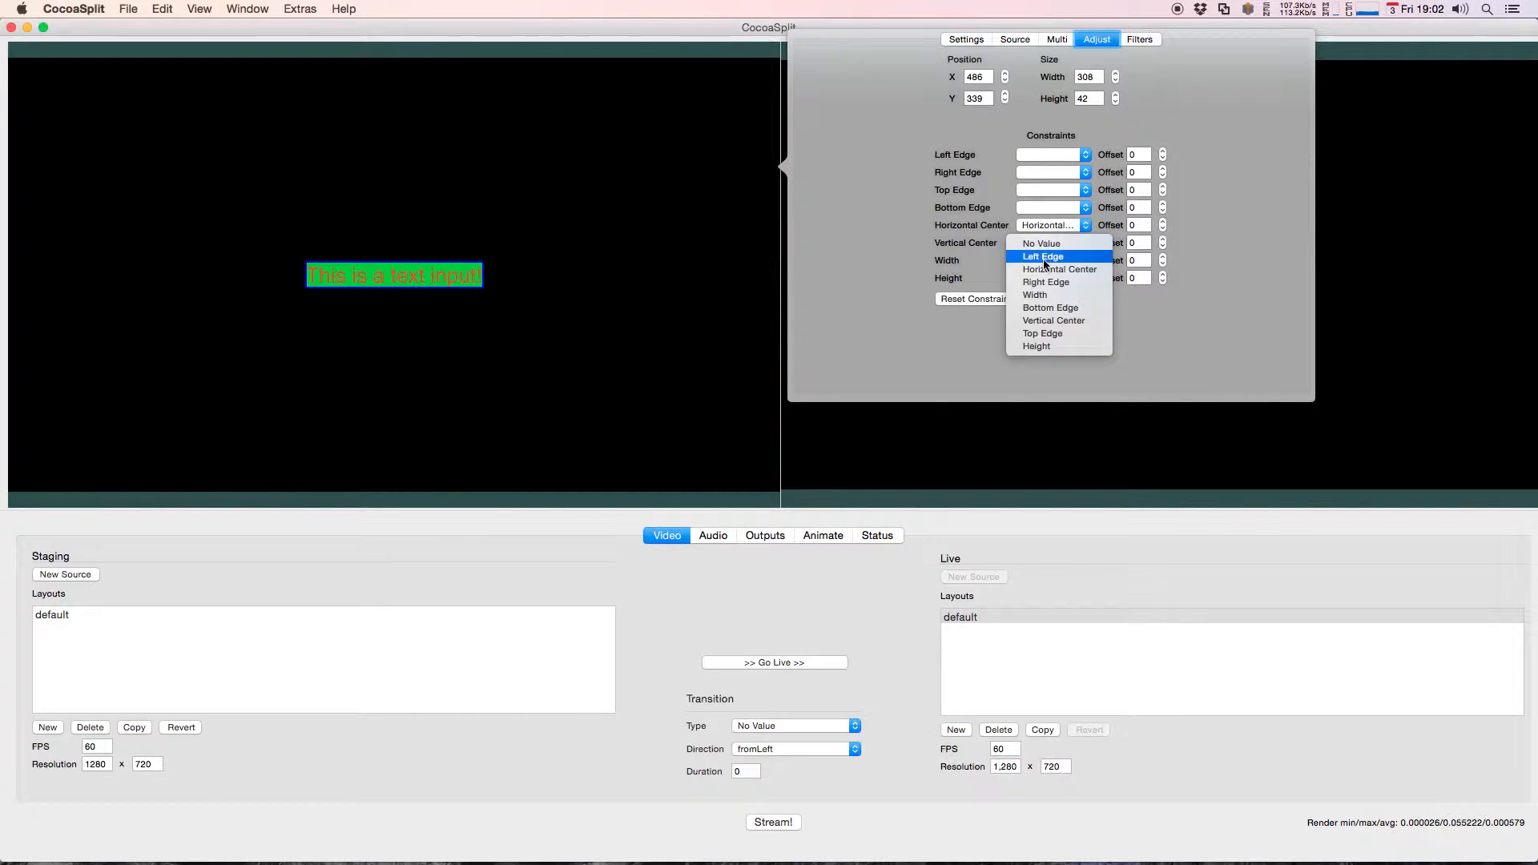
click(1044, 314)
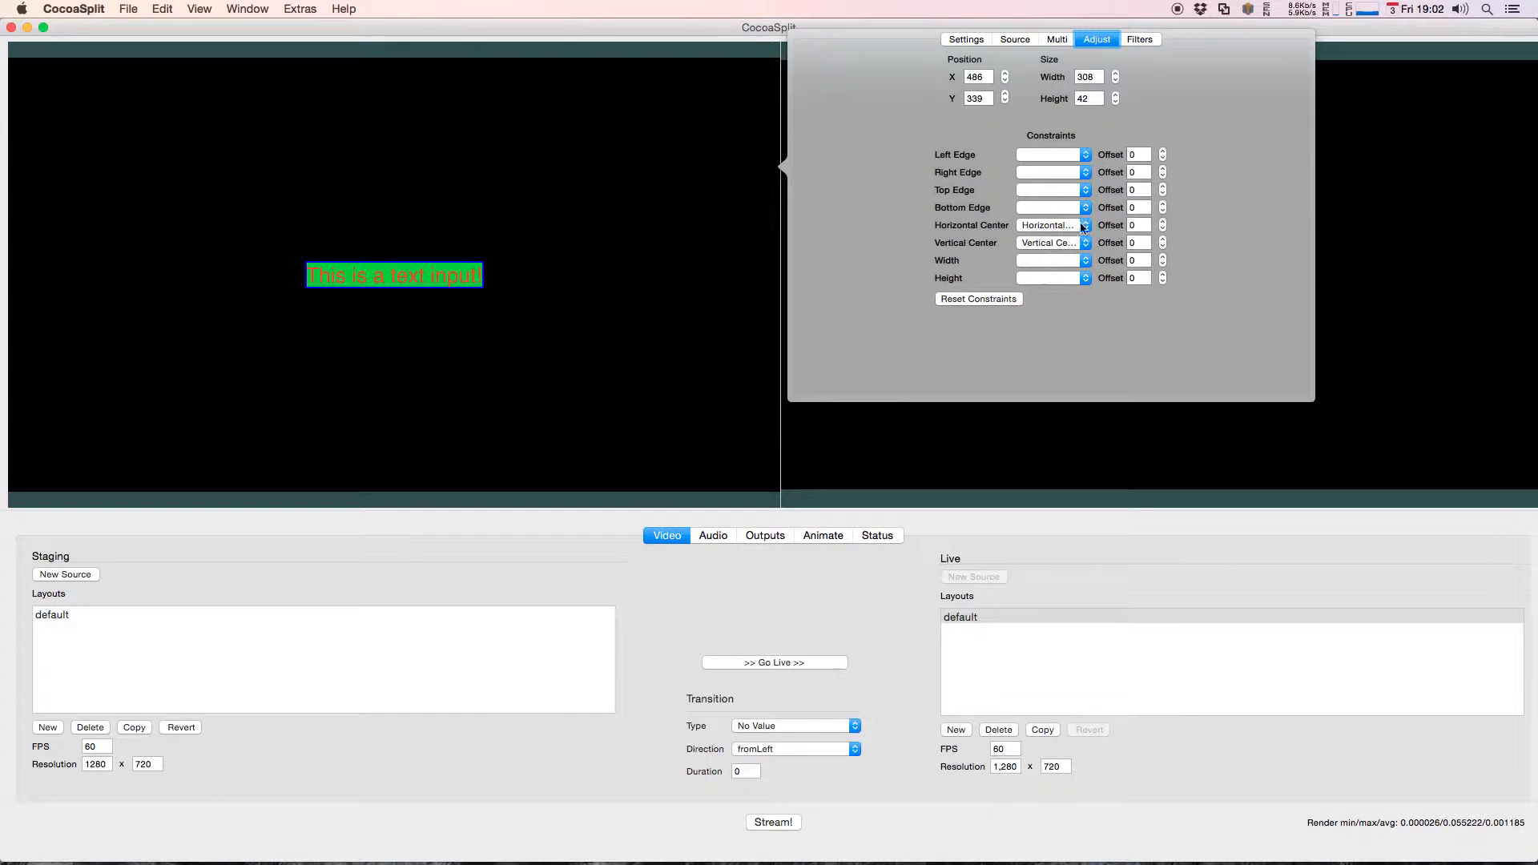
Step: Reset the text source's center constraints and move it toward the canvas's upper-left area
click(997, 301)
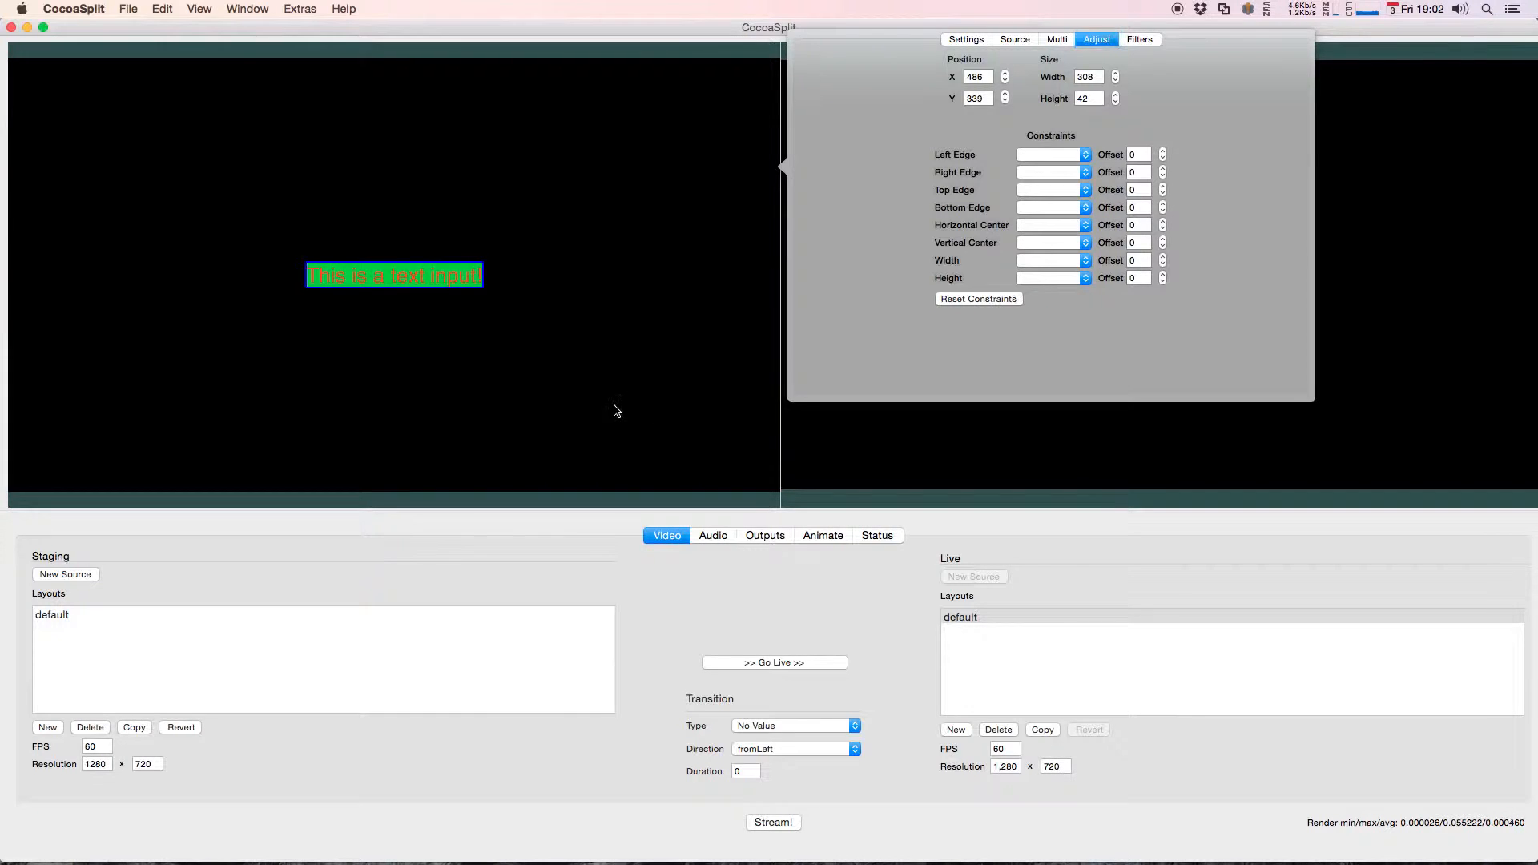
click(385, 278)
drag(384, 278, 125, 221)
Step: Using a detached settings window, constrain the moved text source to the canvas's Horizontal Center and Vertical Center
right_click(146, 218)
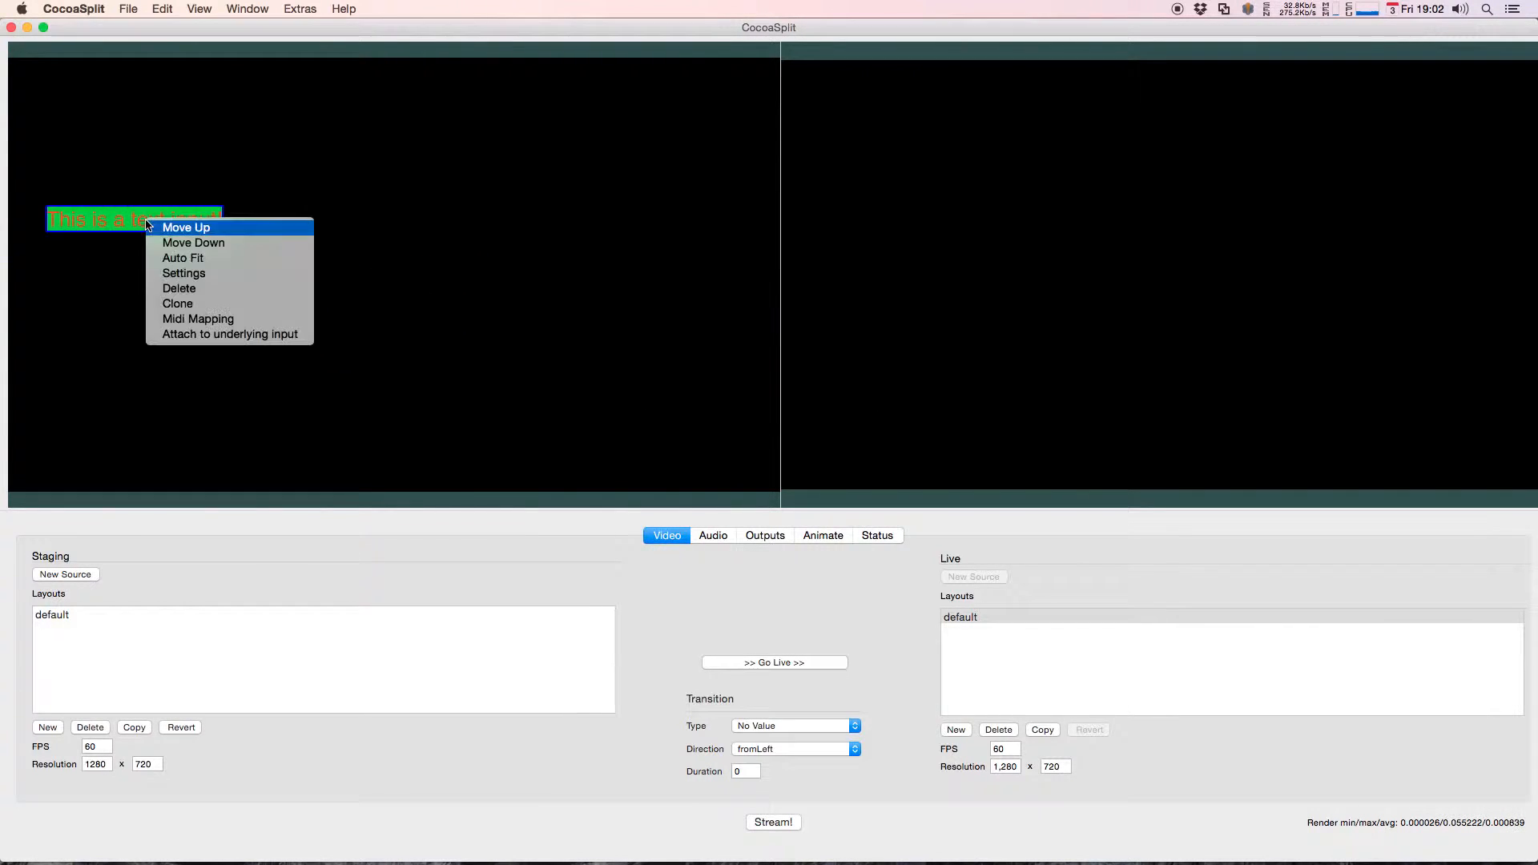
click(199, 273)
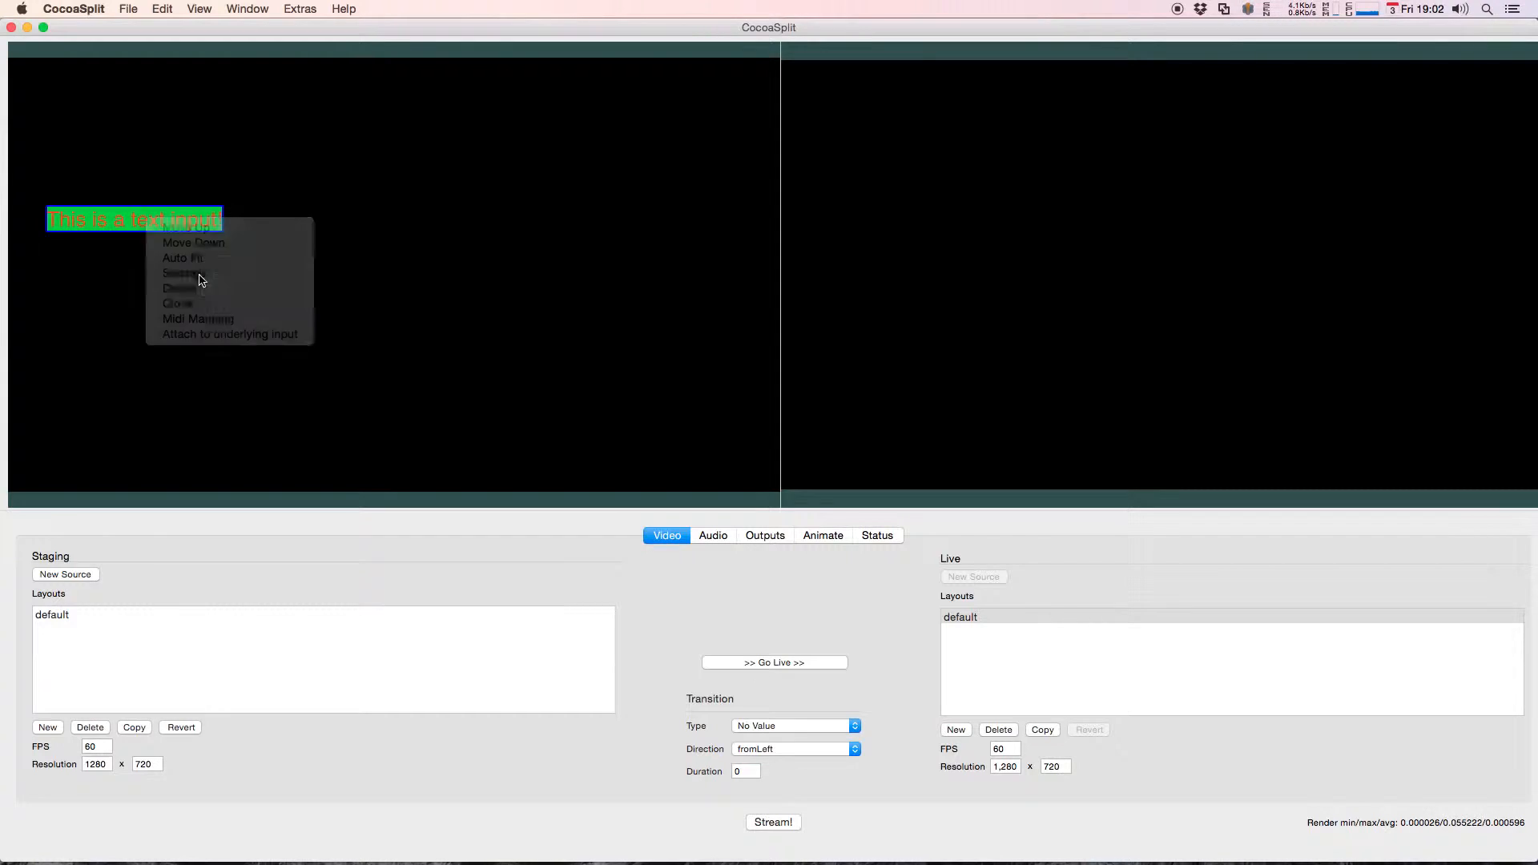
click(519, 99)
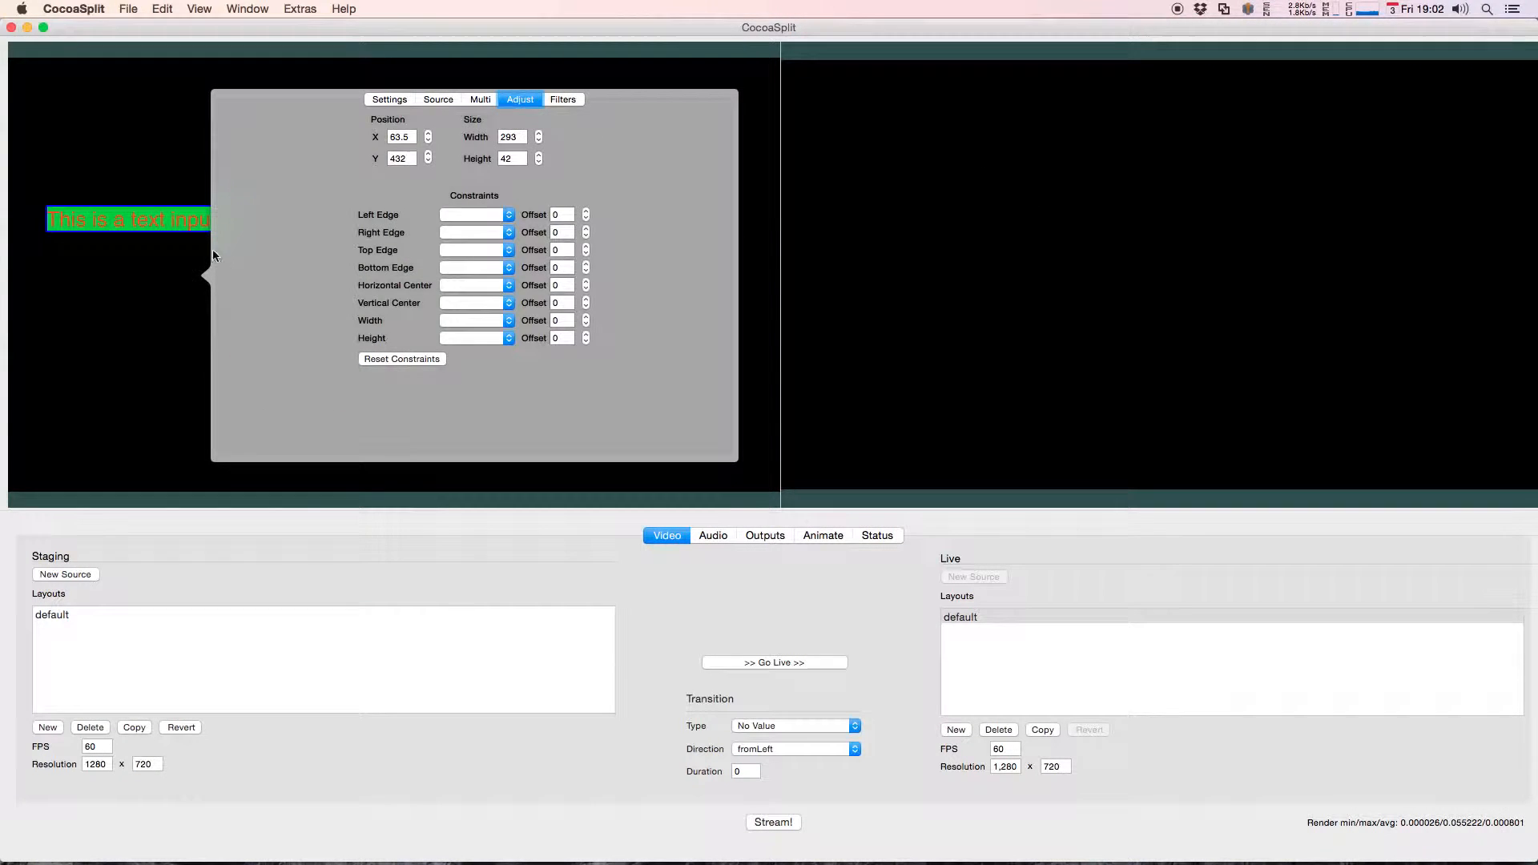
drag(313, 284, 828, 308)
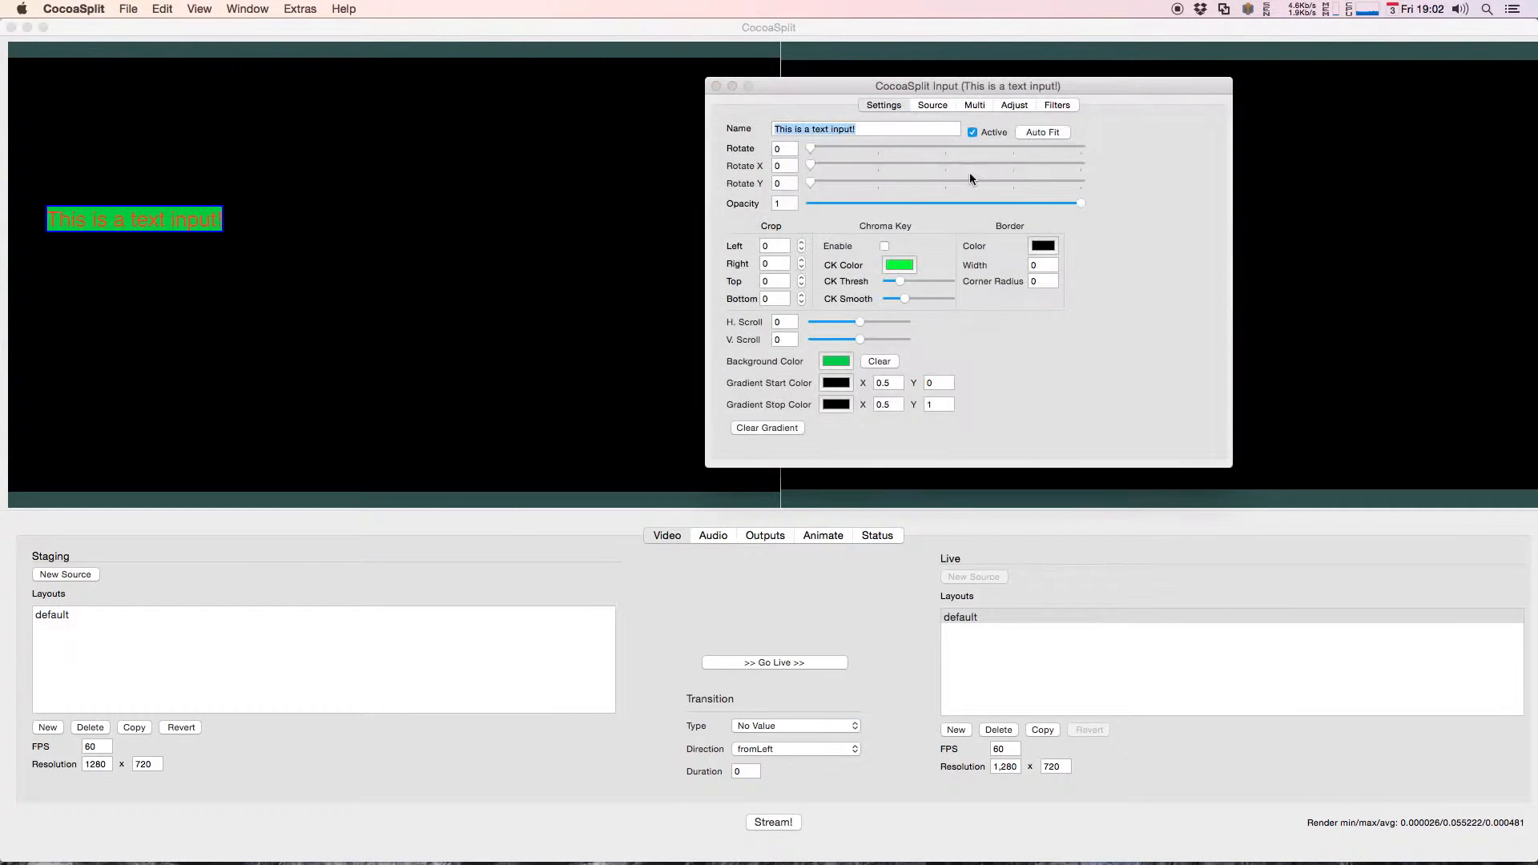
click(1014, 105)
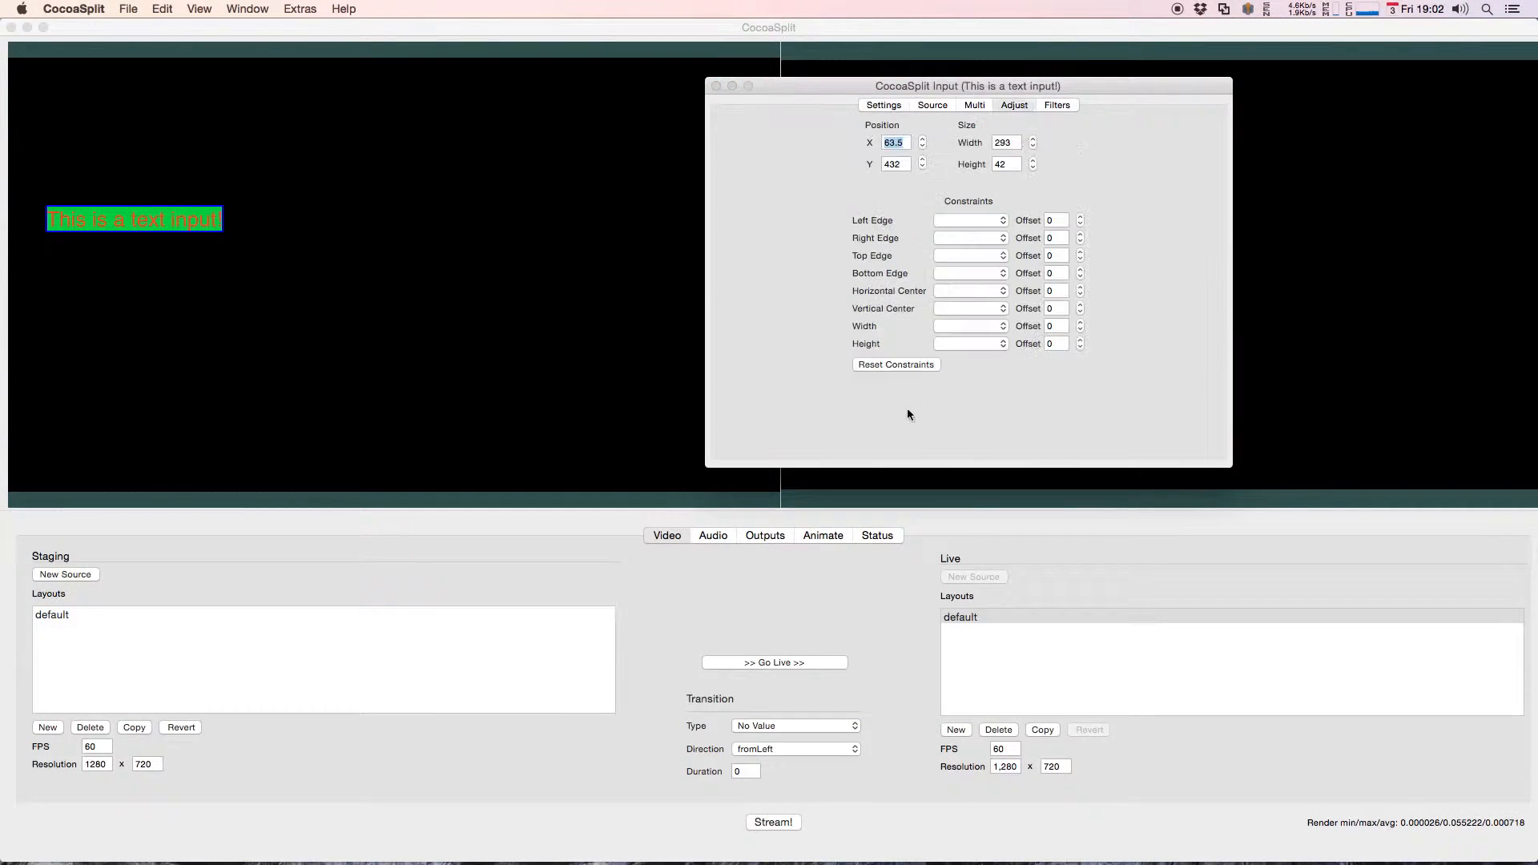
click(955, 290)
click(967, 326)
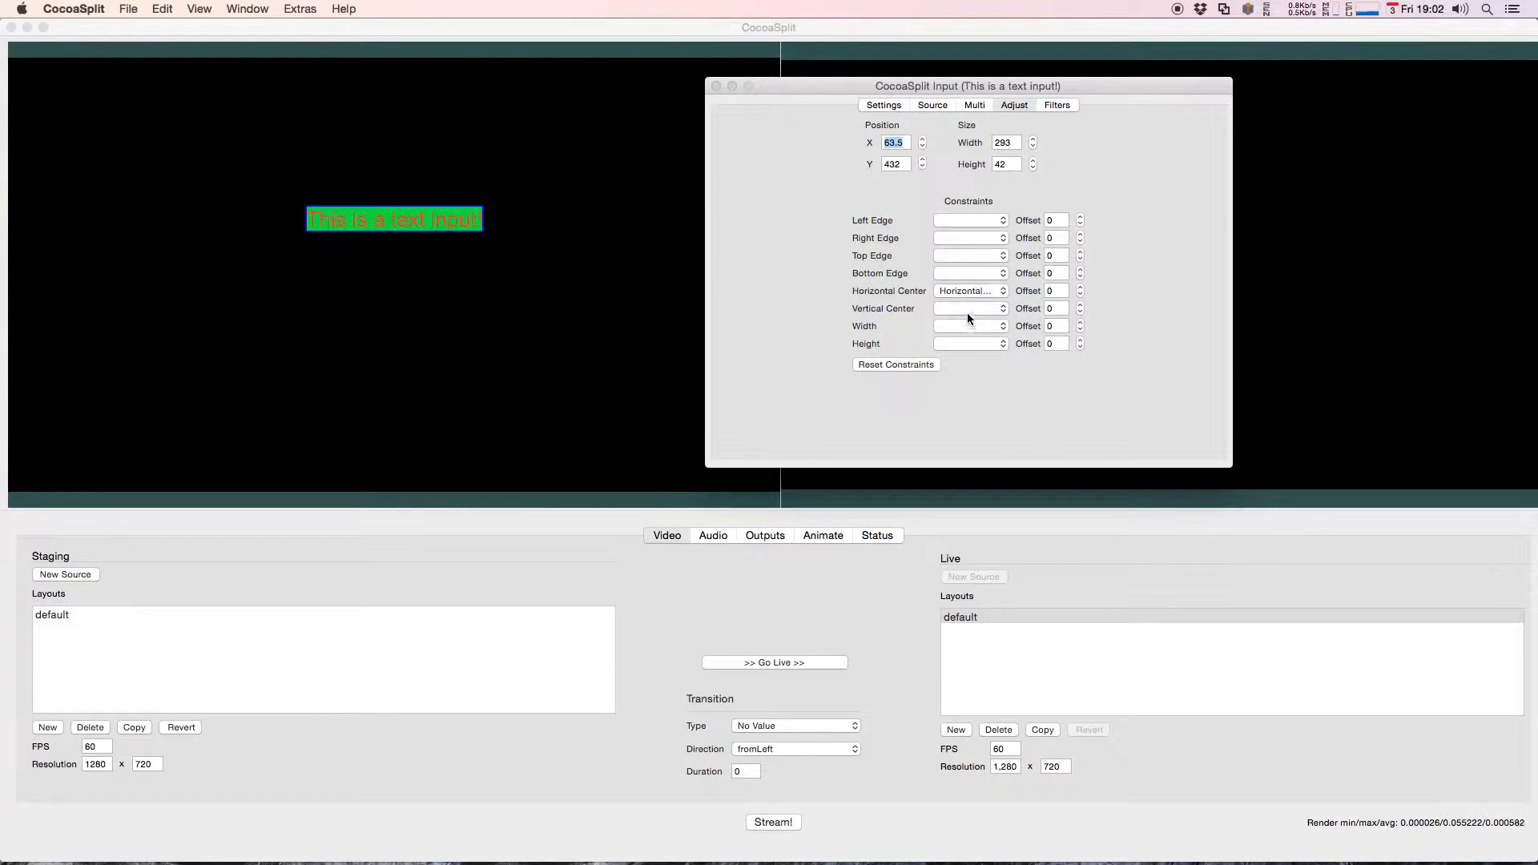
click(968, 311)
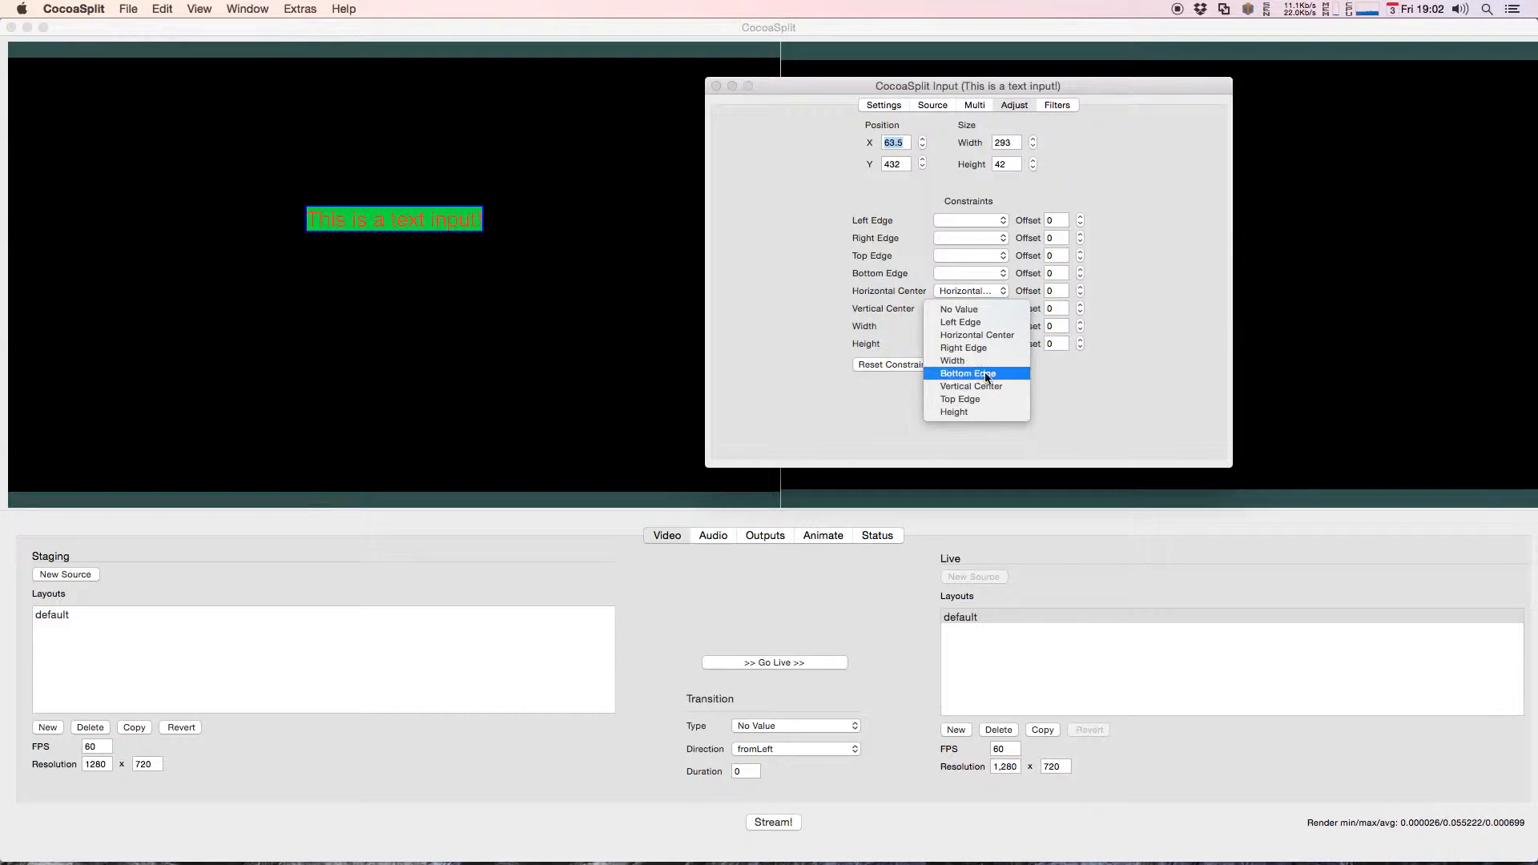
click(988, 385)
click(587, 358)
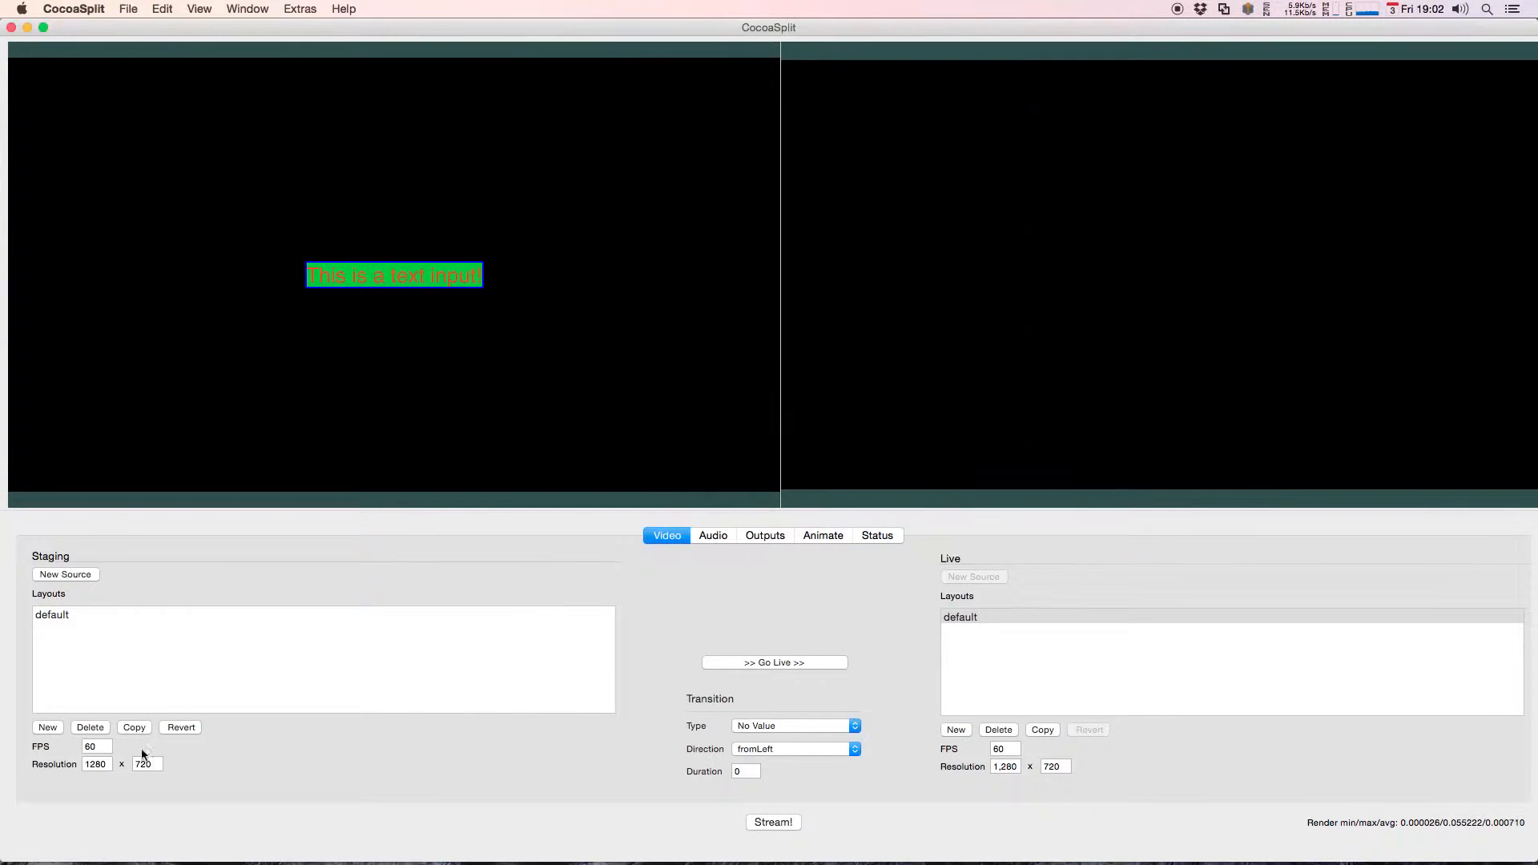
Step: Set the staging layout's width to 1920 to test the text source's center constraints
double_click(89, 764)
text(12192)
key(Return)
text(1920)
key(Return)
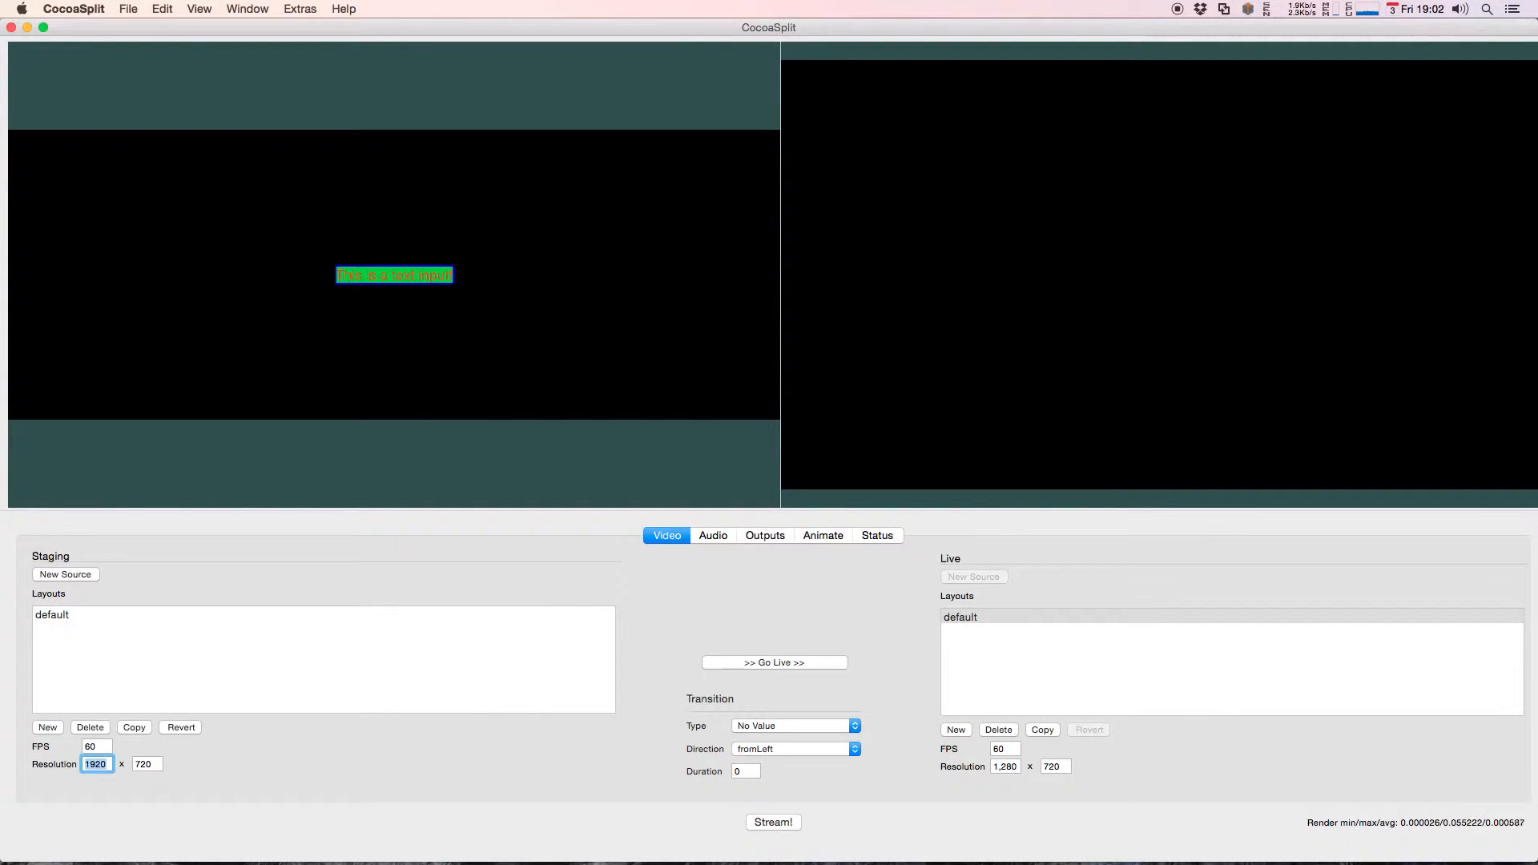
Step: Set the staging layout's height to 1080 to test the text source's centering at a larger resolution
key(Tab)
text(1080)
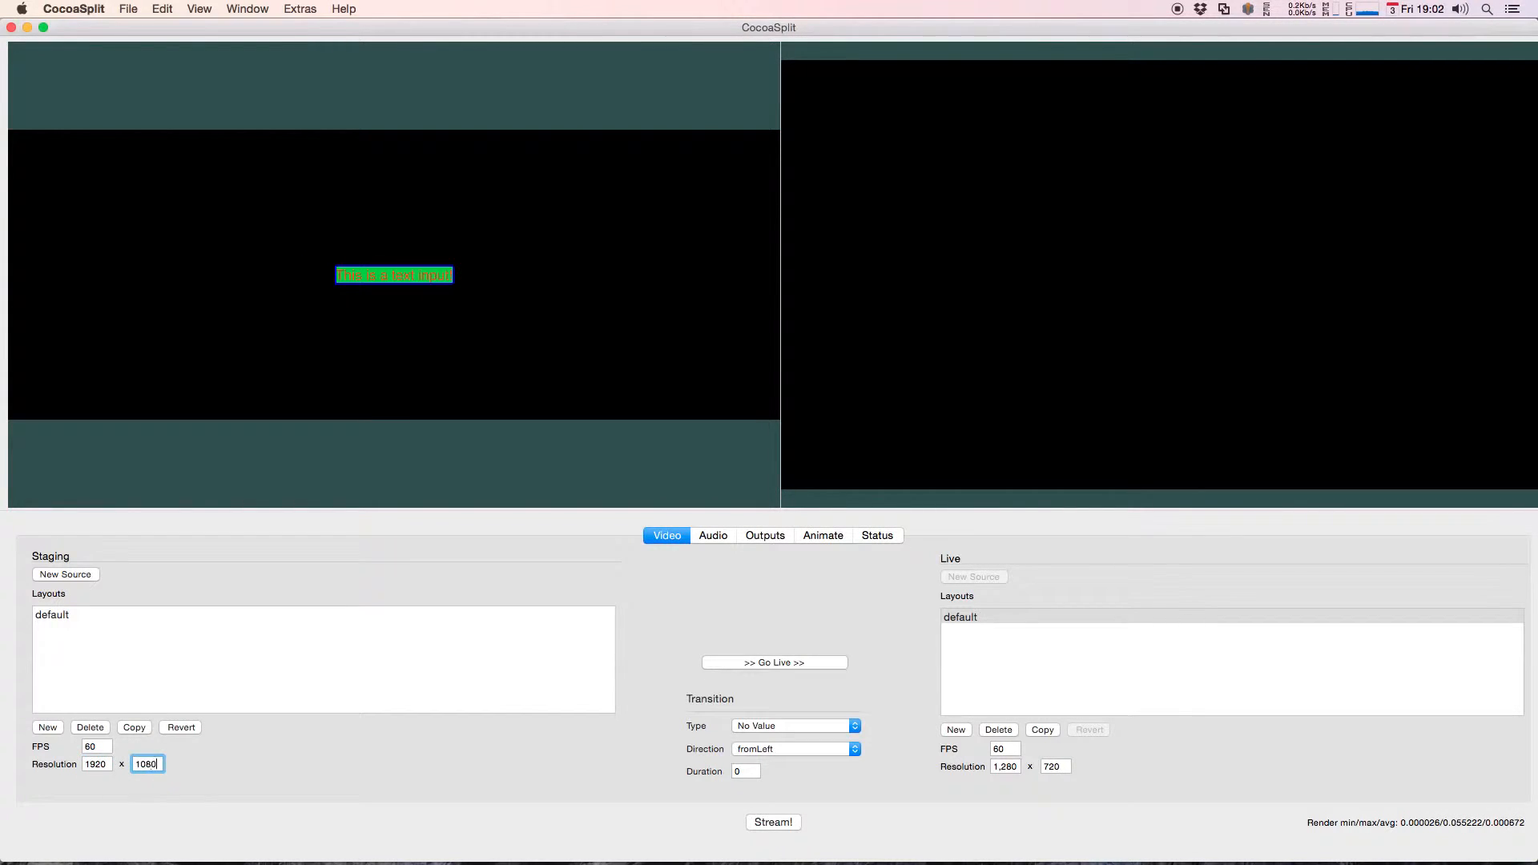
key(Return)
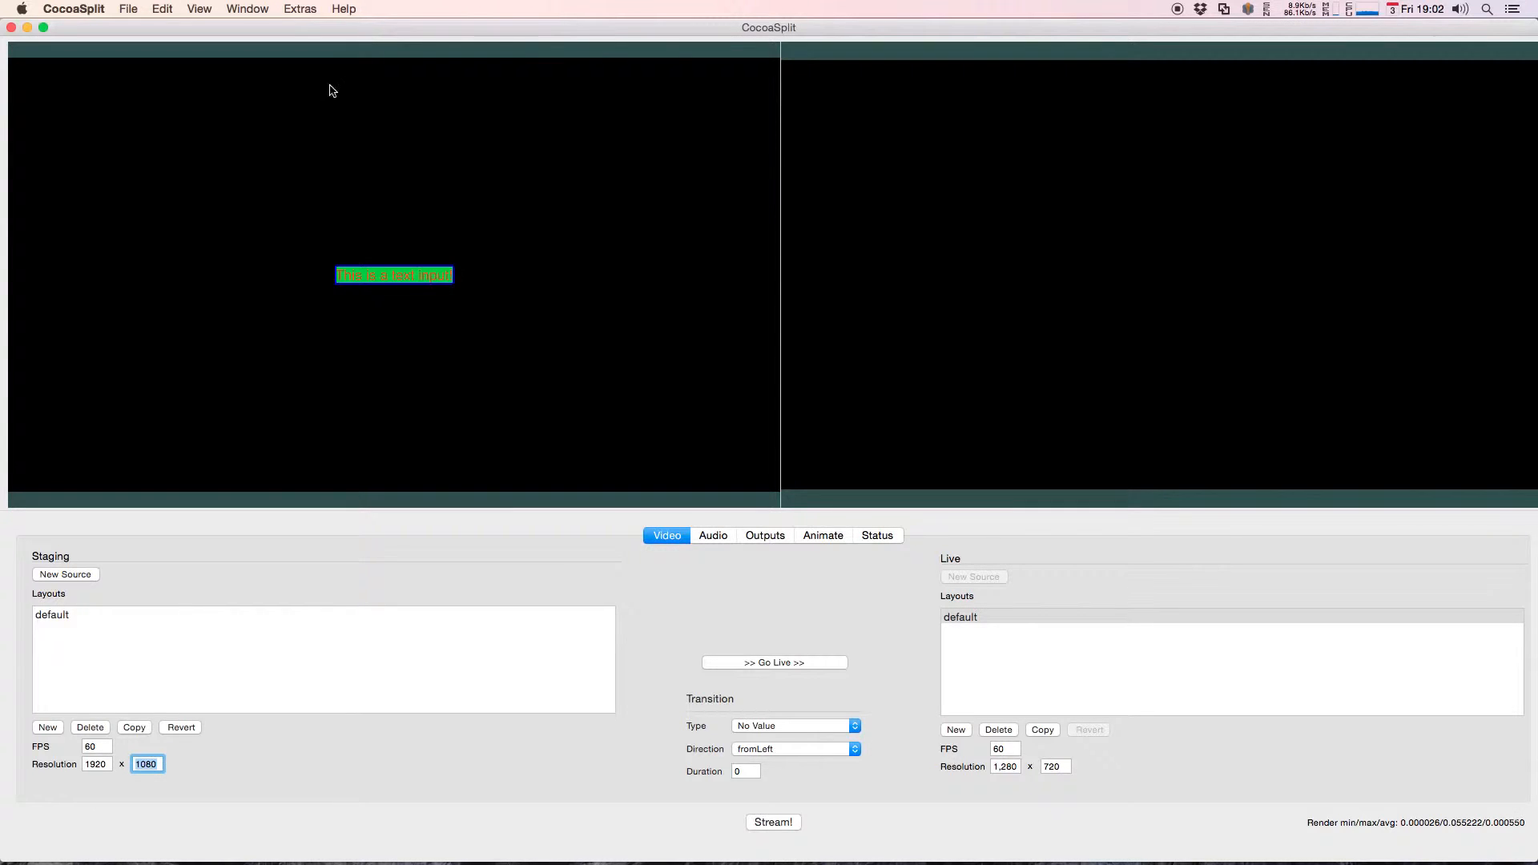
Step: Set the staging layout's resolution back to 1280 x 720
key(shift+Tab)
text(12)
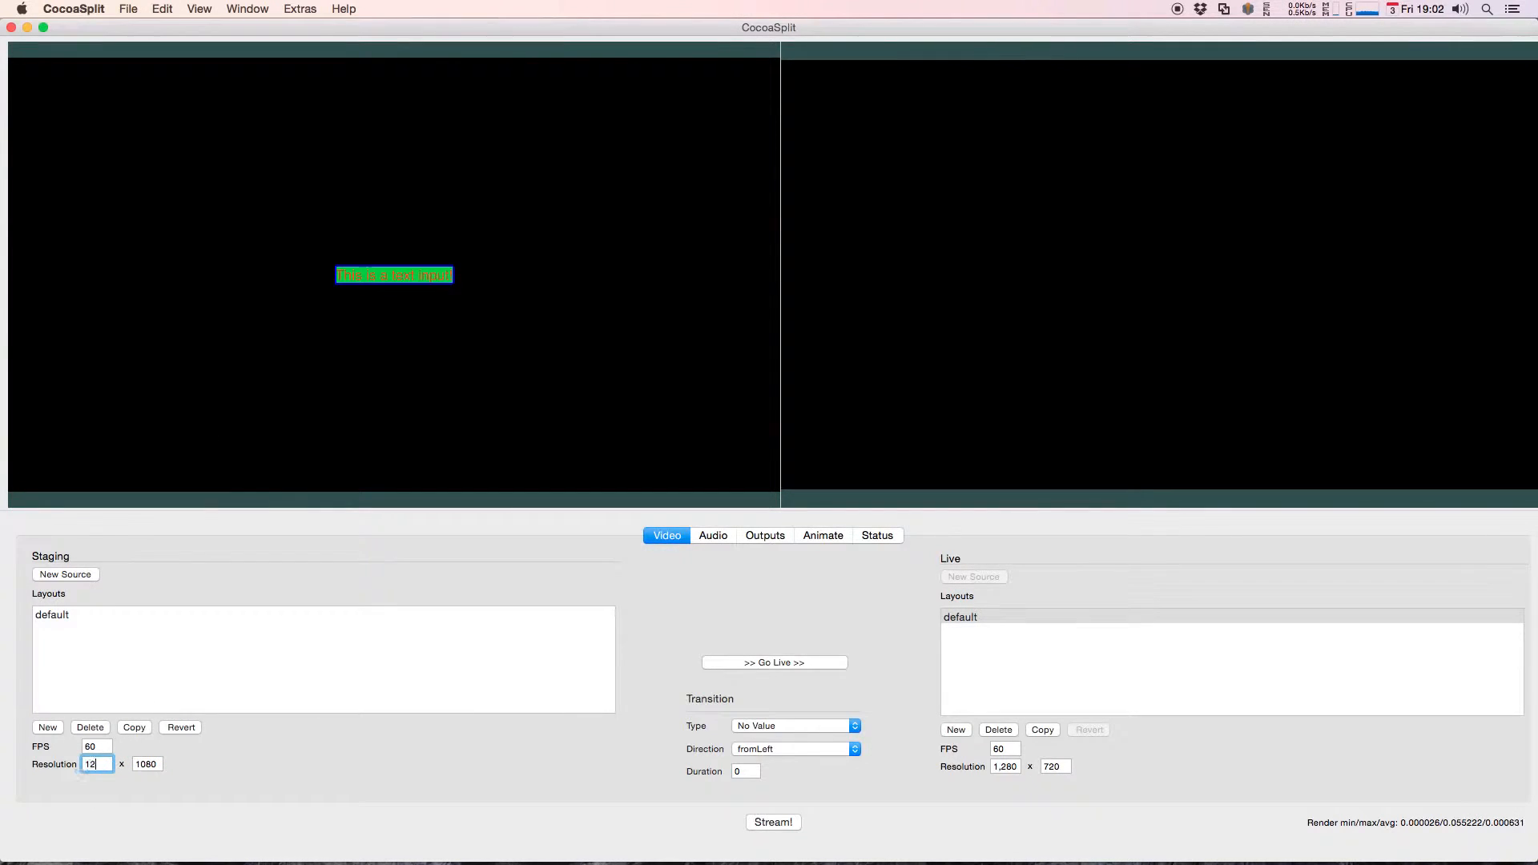
key(Return)
key(Tab)
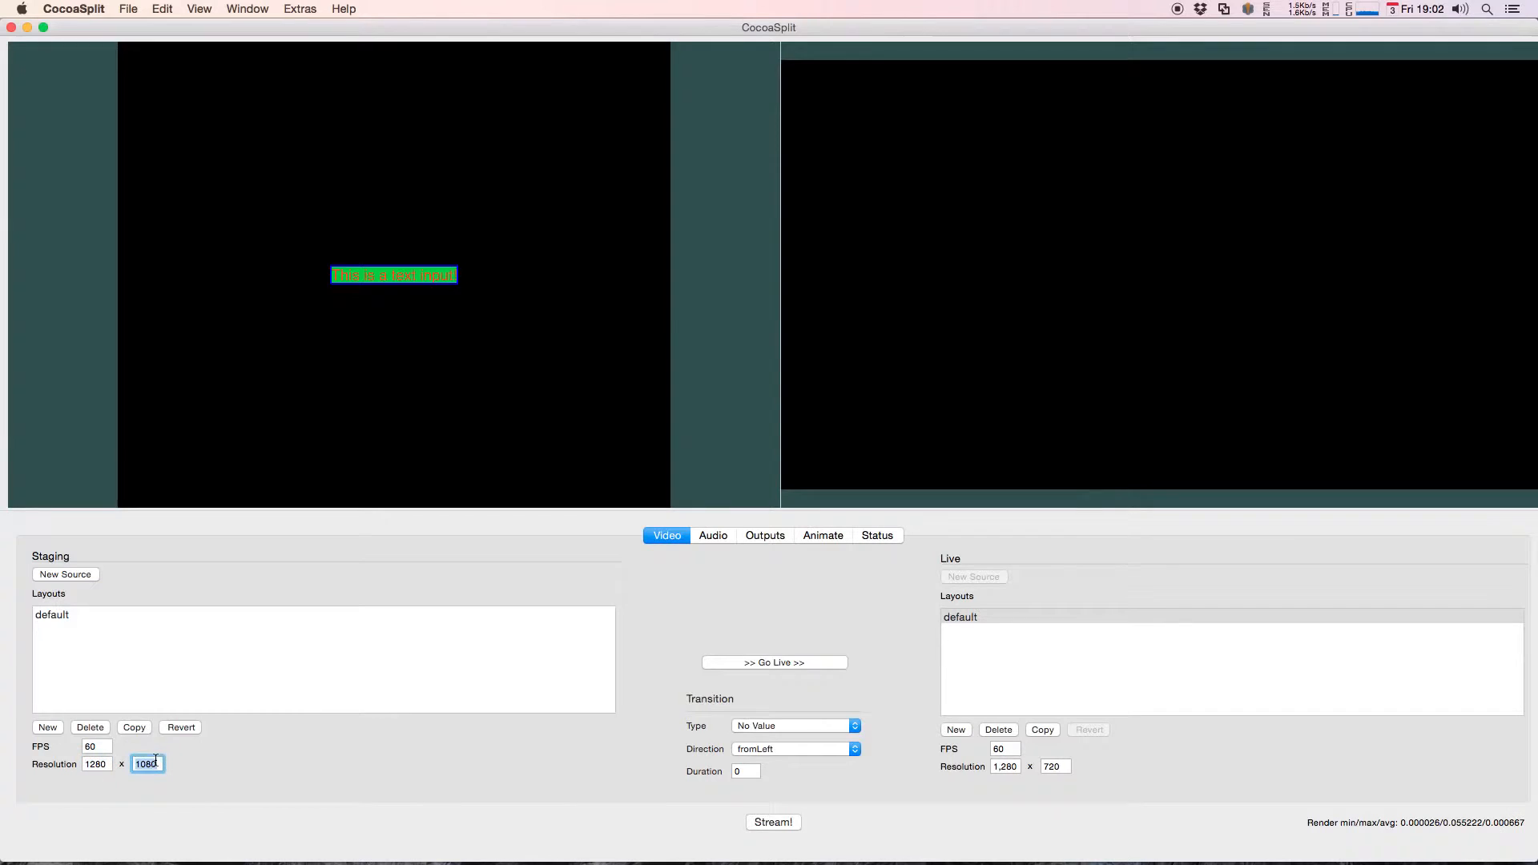
text(720)
key(Return)
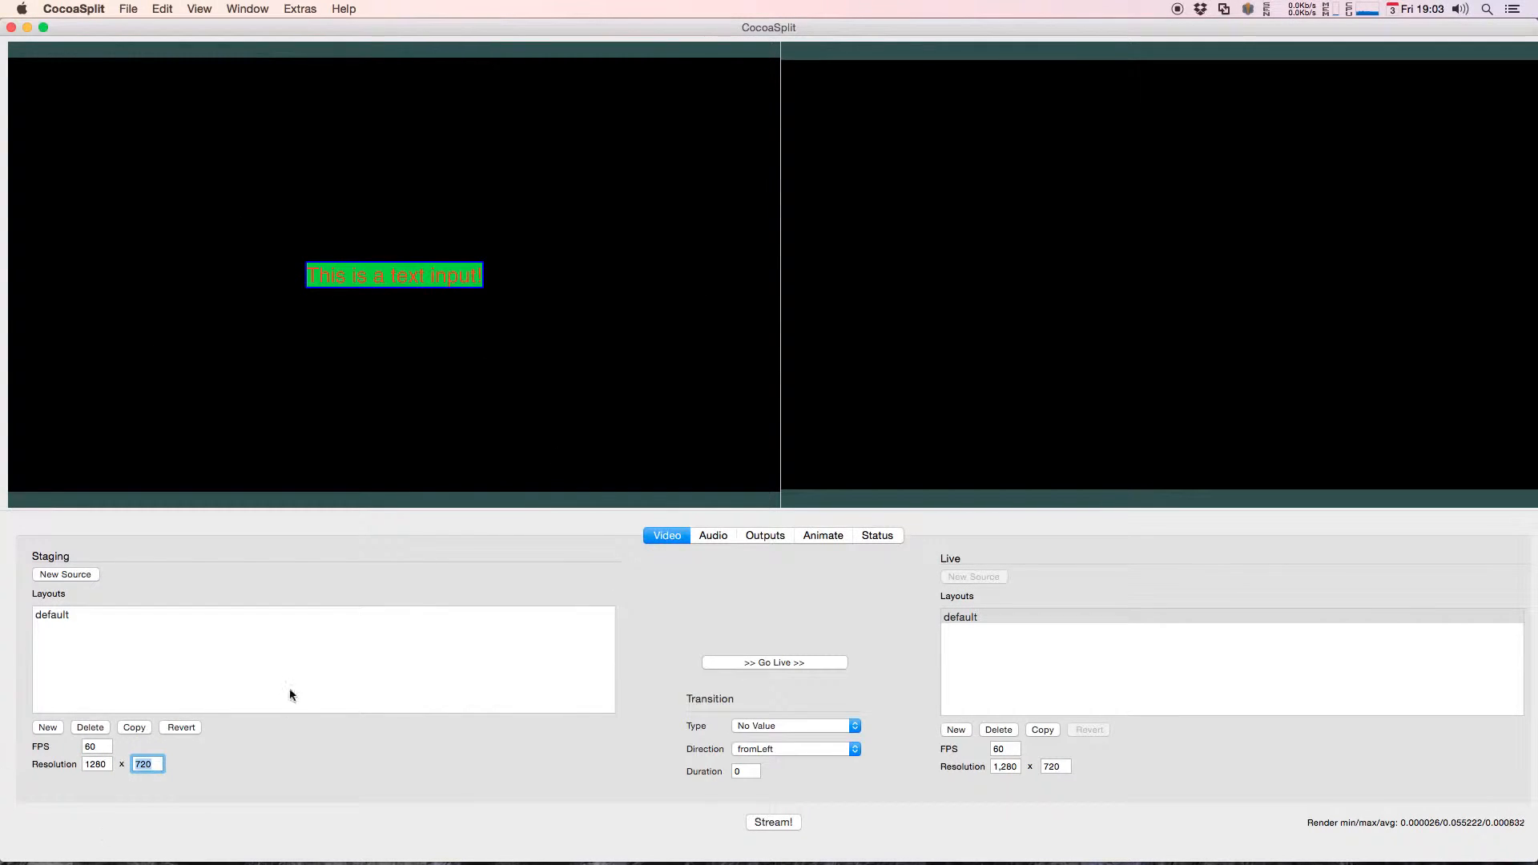
Step: Reset the text source's center constraints and move it up into the upper-left area of the canvas, at about X 318, Y 522
drag(430, 275, 393, 273)
right_click(396, 273)
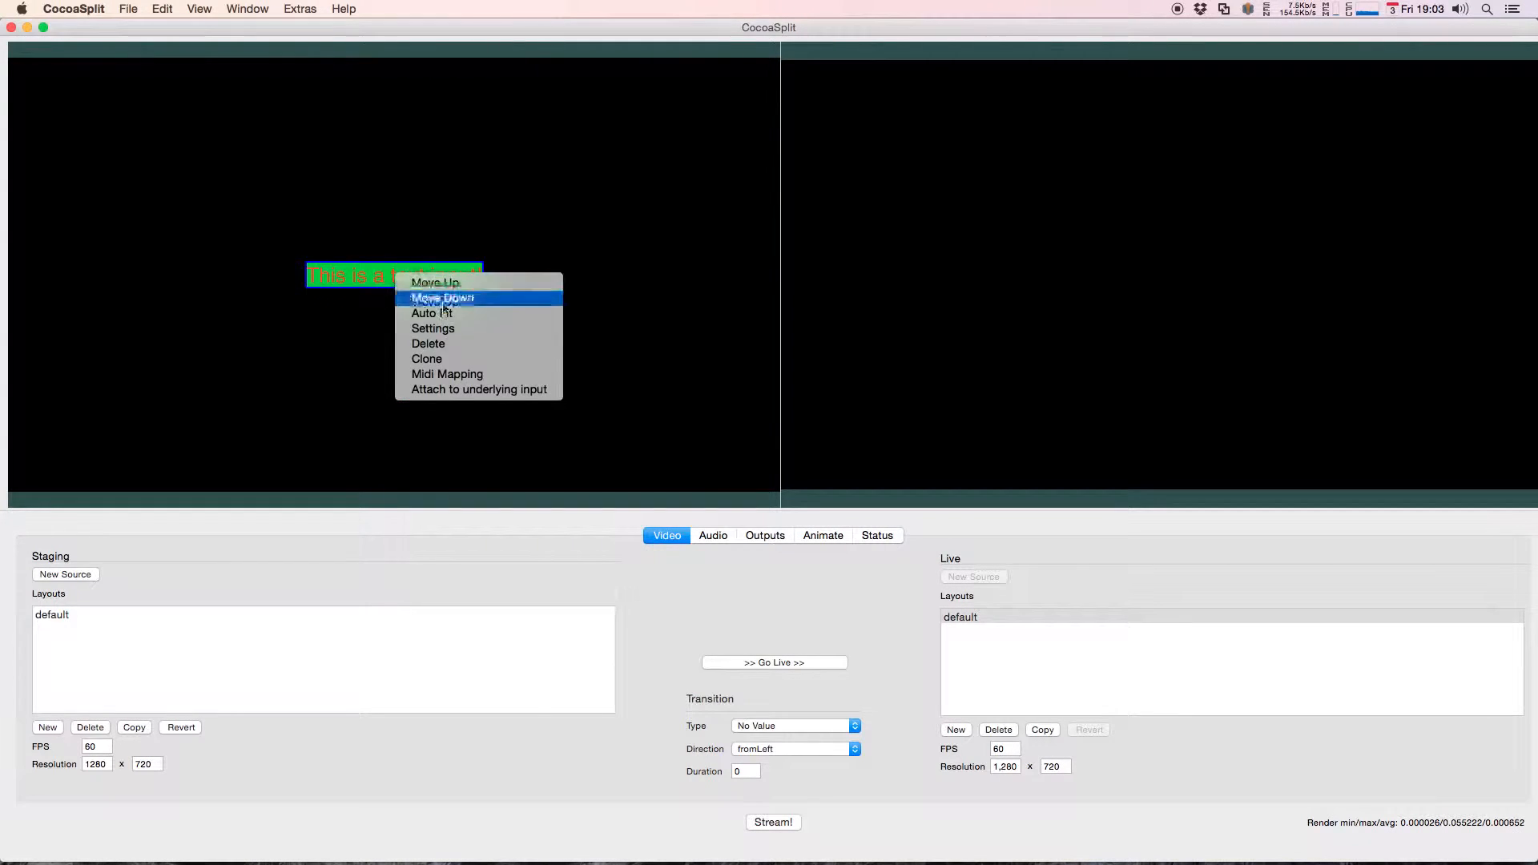
click(432, 328)
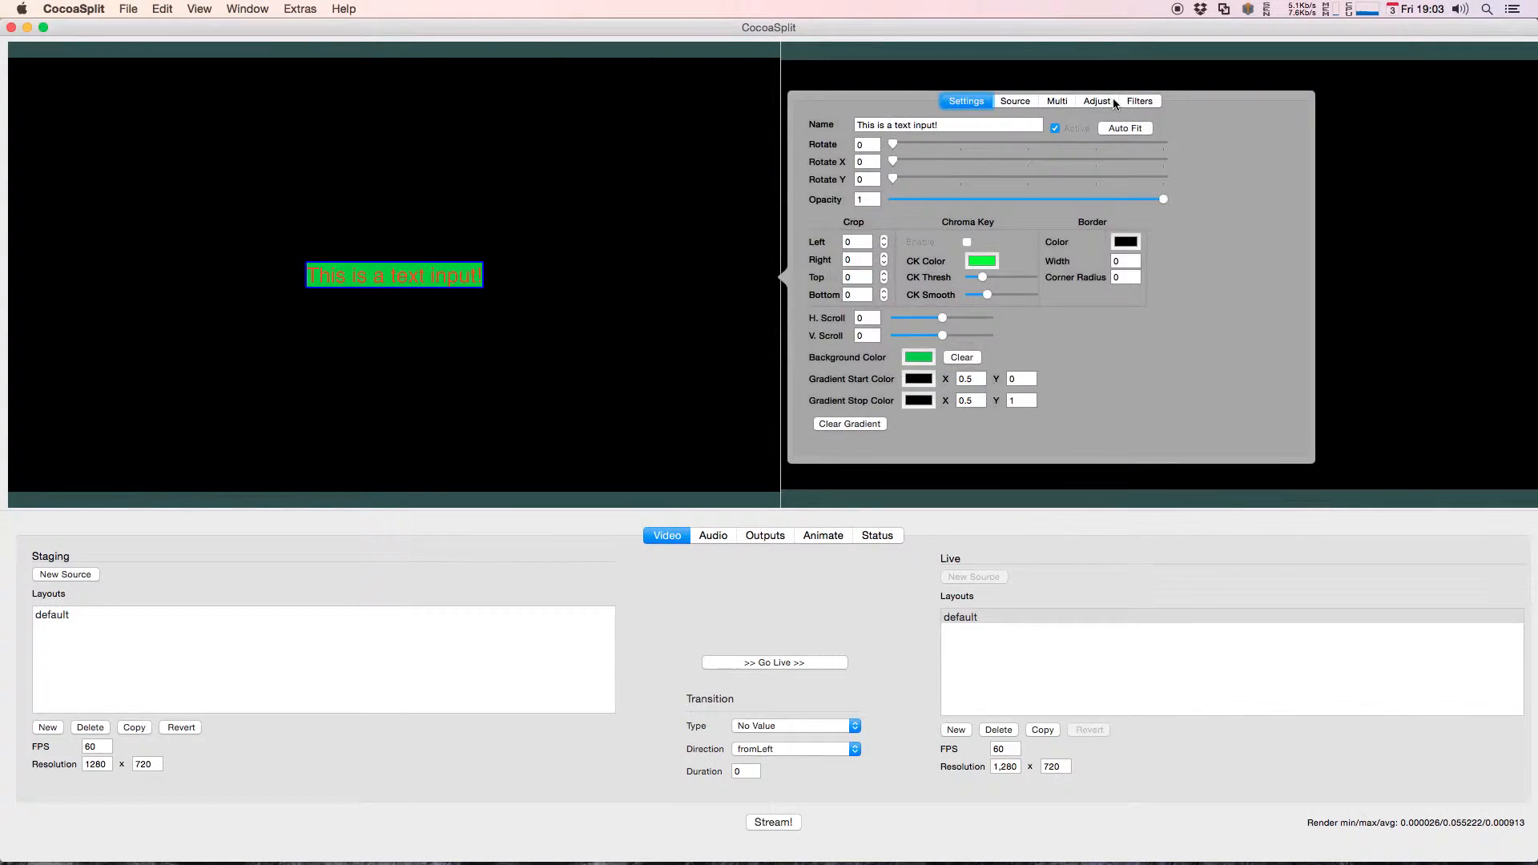
click(1096, 101)
click(405, 393)
mouse_move(353, 274)
mouse_down()
mouse_move(223, 371)
mouse_move(412, 227)
mouse_move(309, 206)
mouse_move(446, 158)
mouse_move(539, 230)
mouse_move(373, 253)
mouse_up()
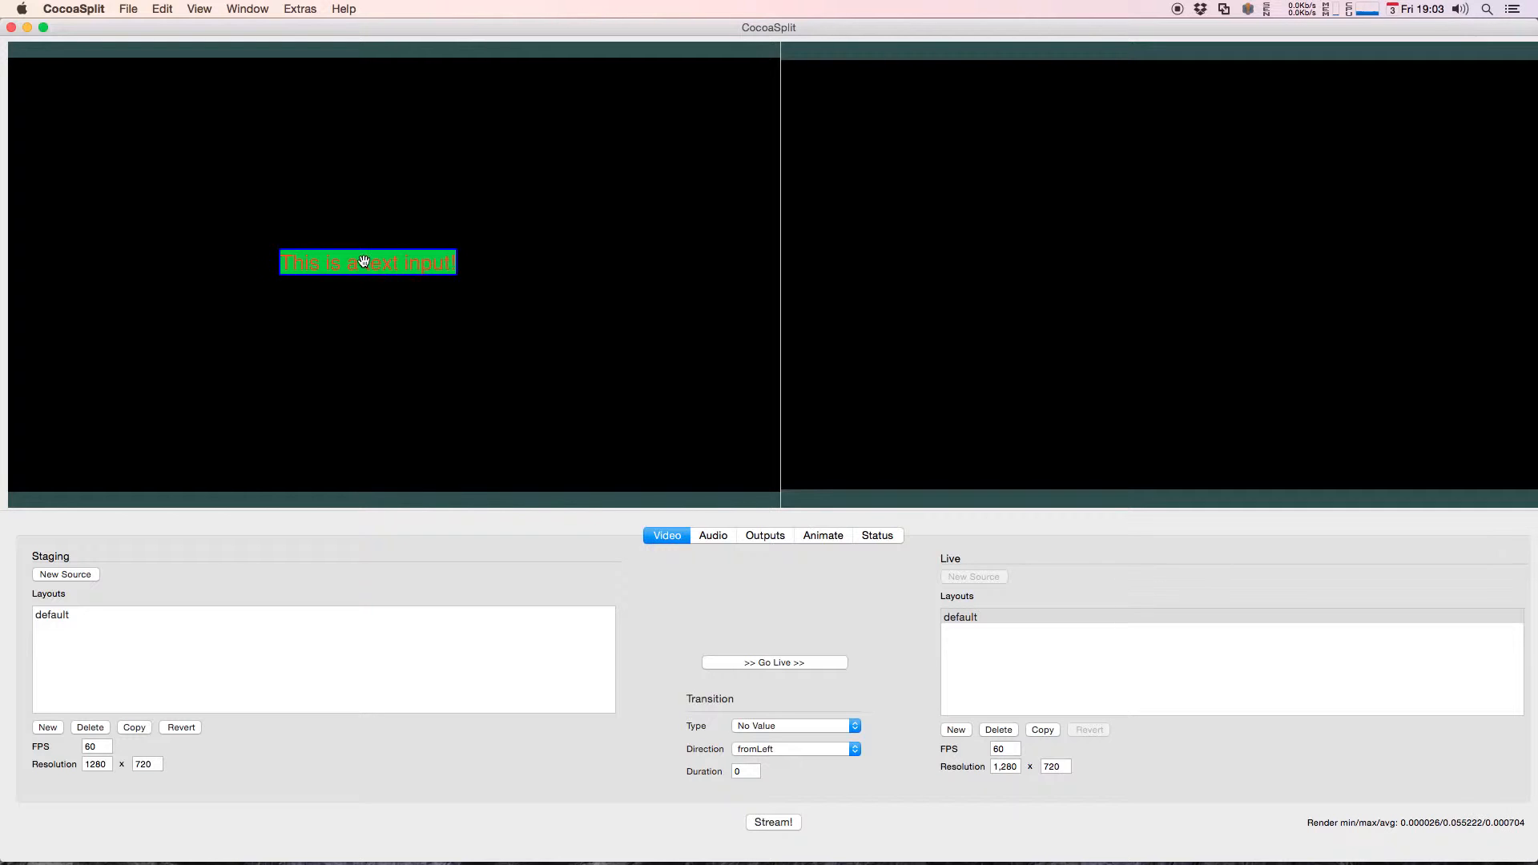
drag(377, 253, 307, 137)
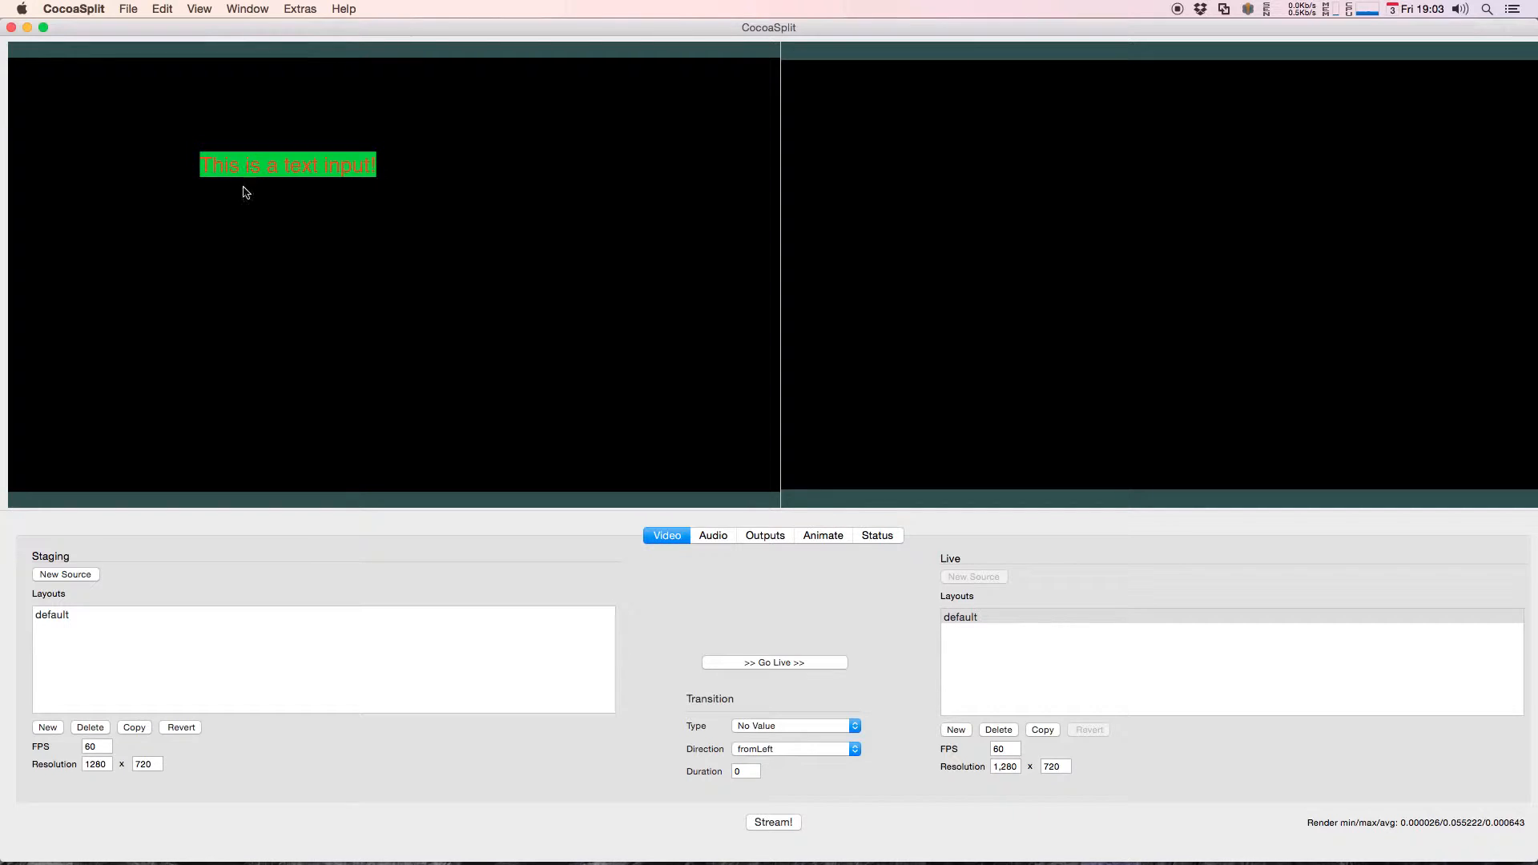
Step: Constrain the text source's left edge to the canvas's Left Edge and its right edge to the Right Edge
right_click(275, 164)
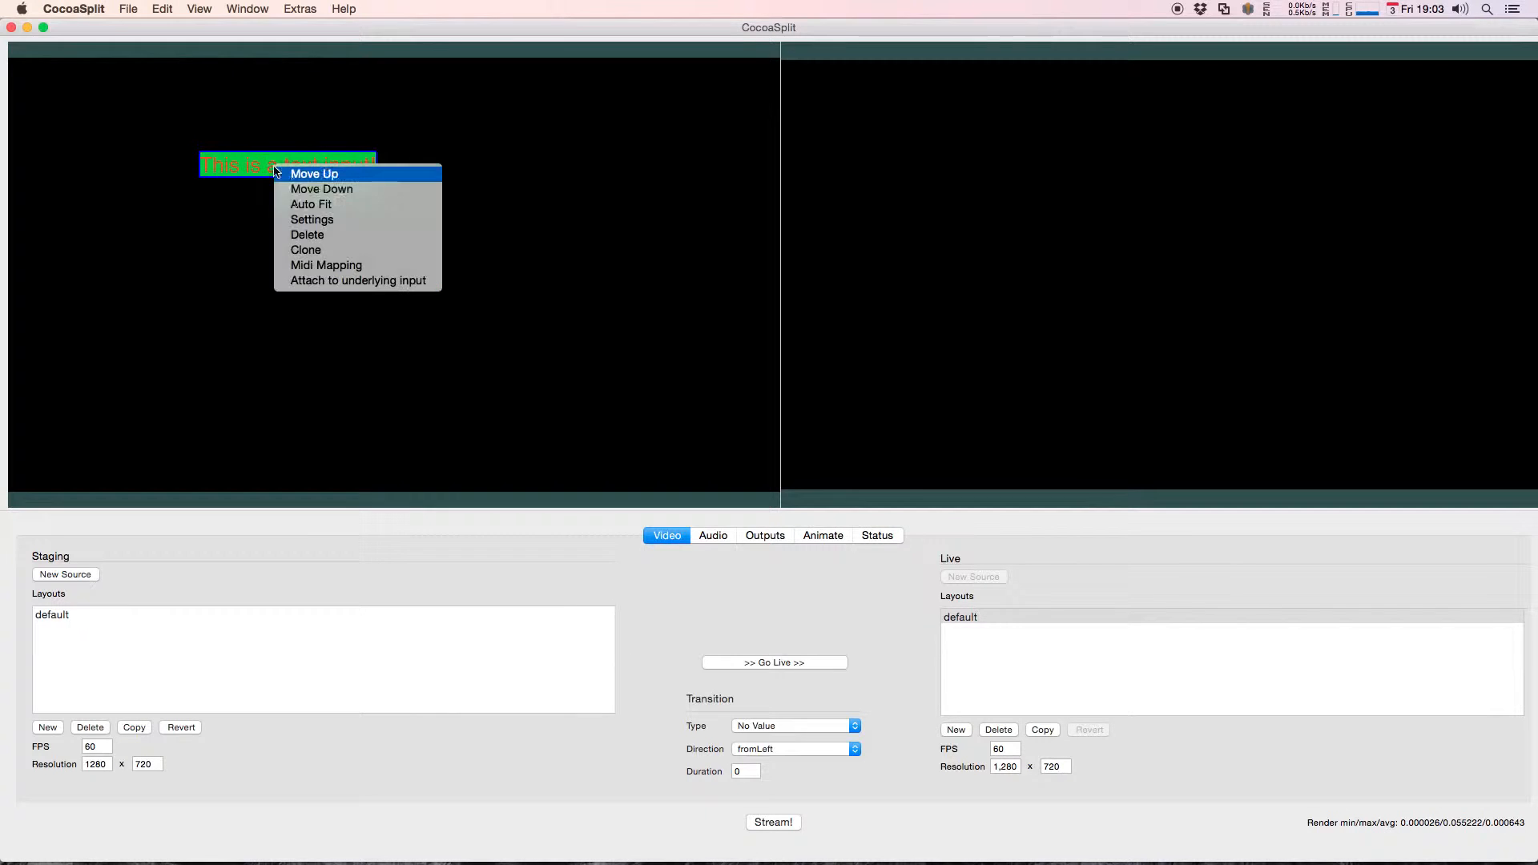
click(307, 221)
click(1083, 58)
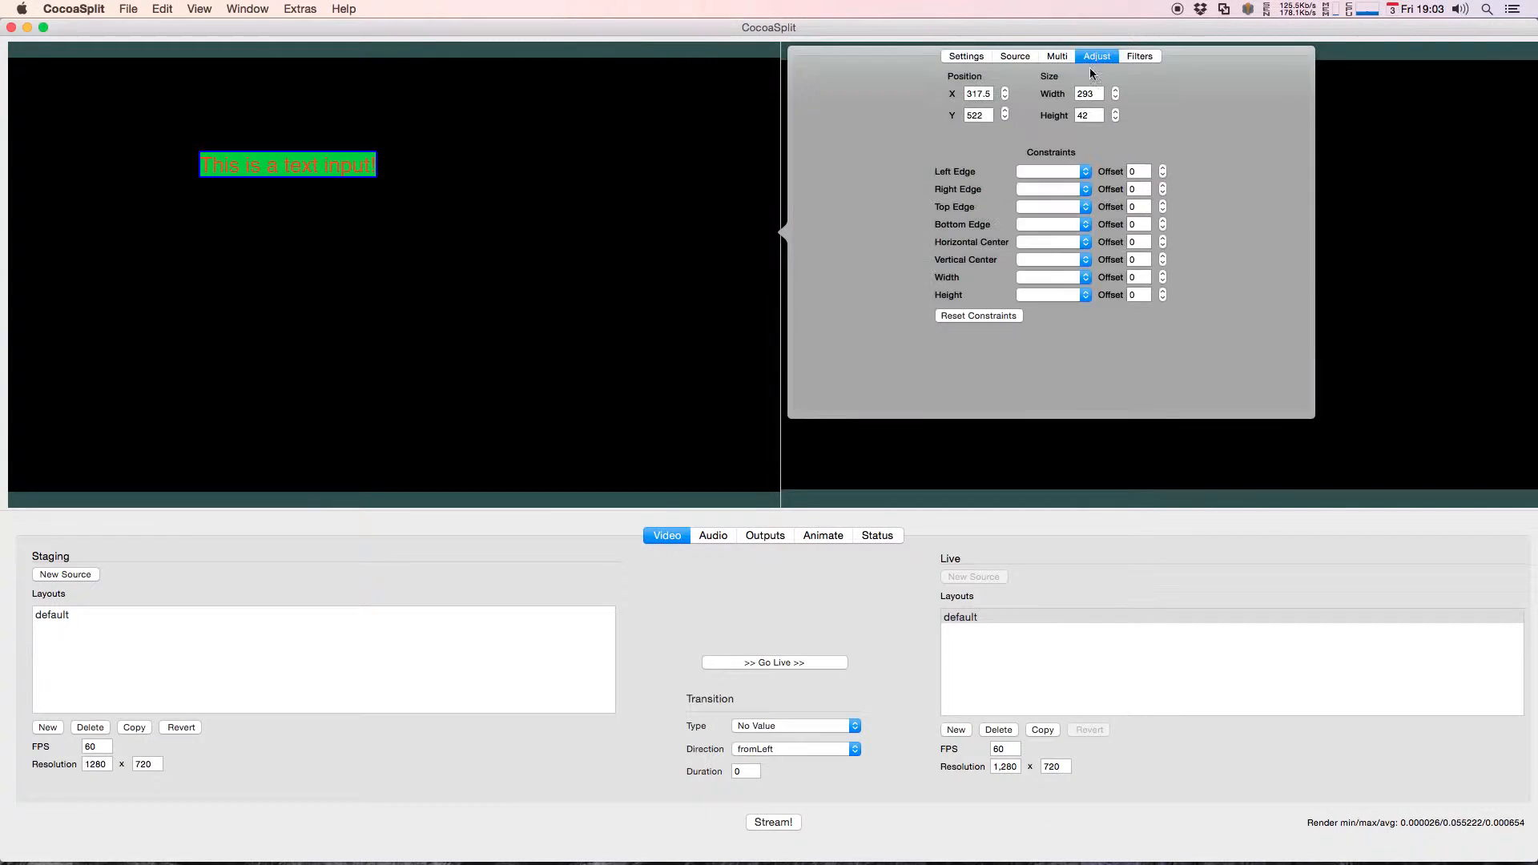
click(1047, 172)
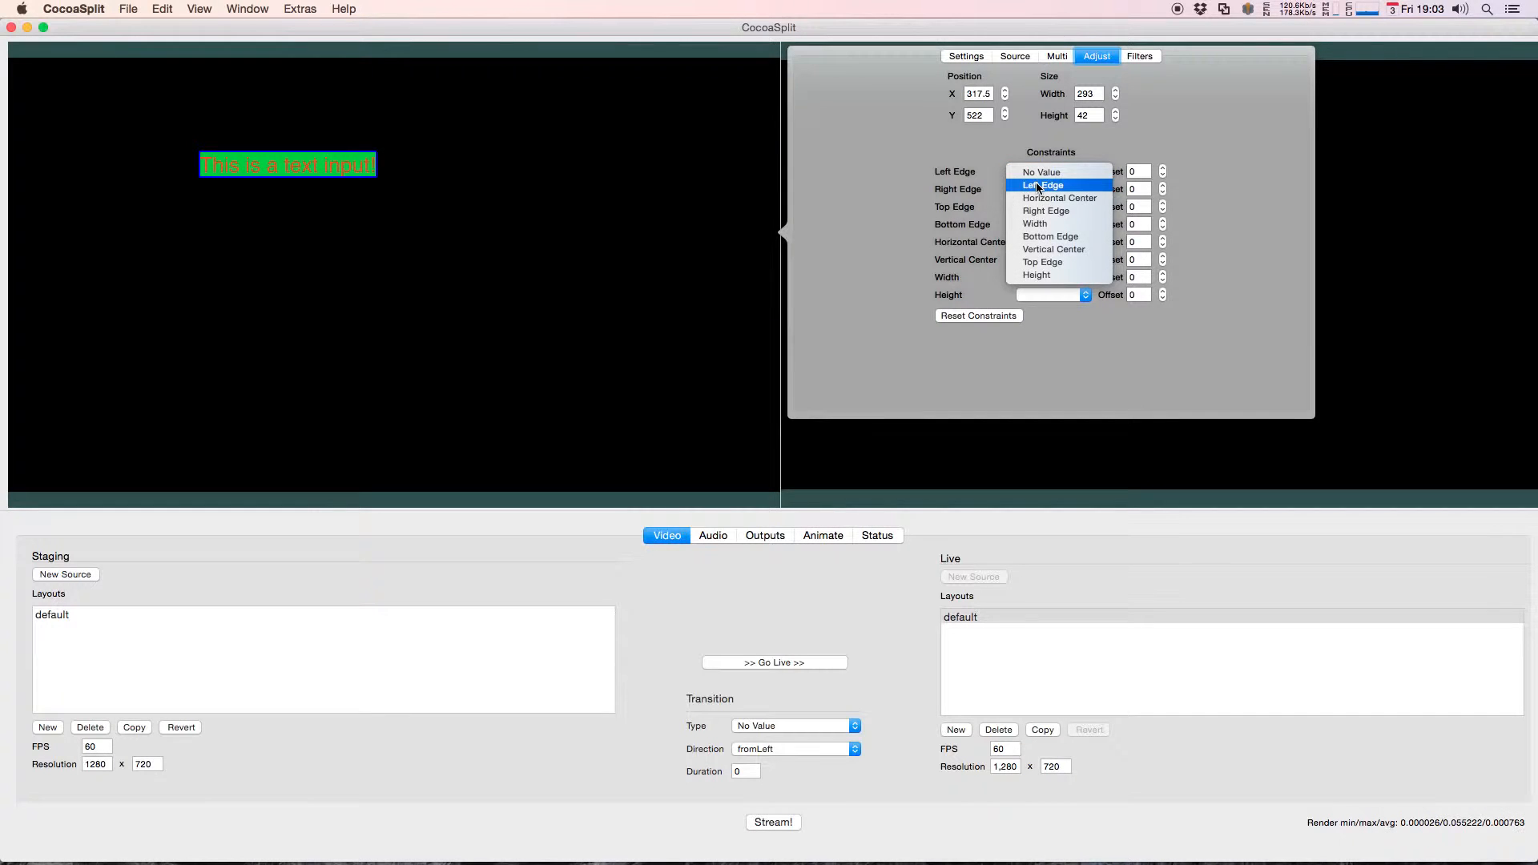
click(1037, 185)
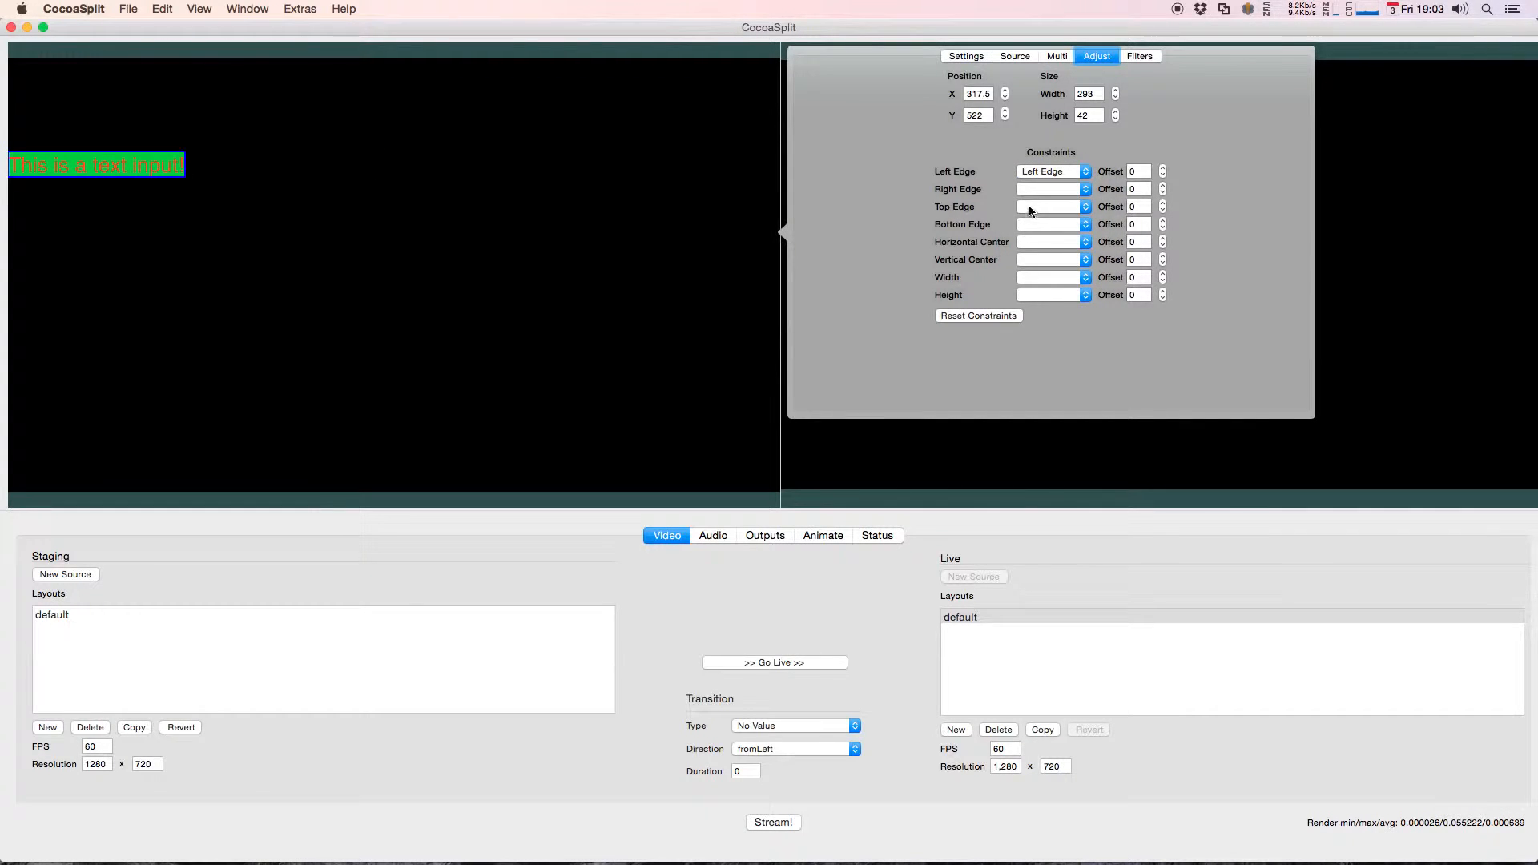
click(1033, 190)
click(1041, 230)
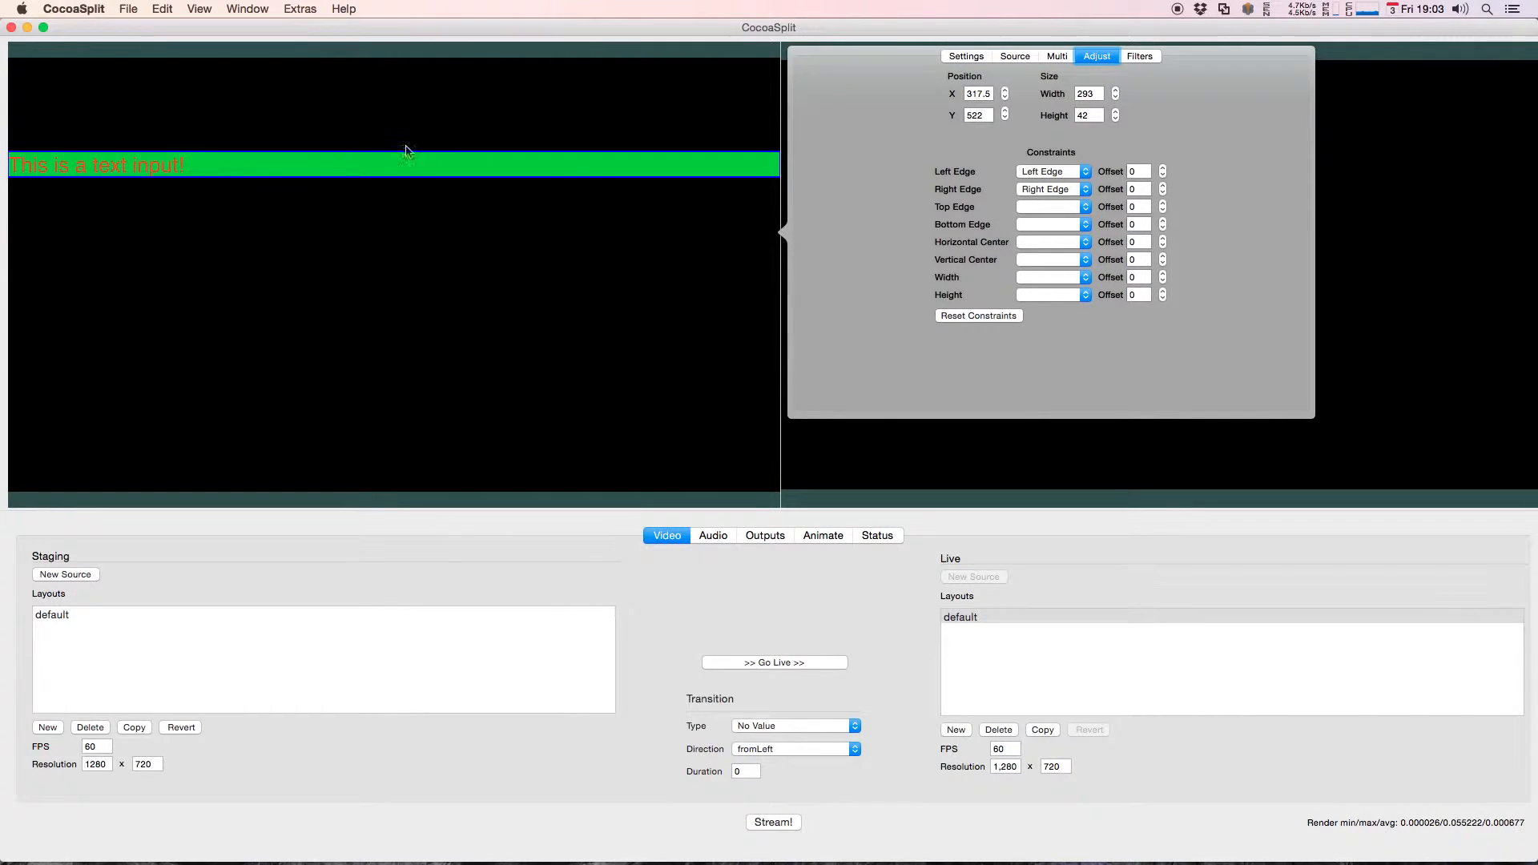
Step: Set the stretched text source's text alignment to center
click(387, 169)
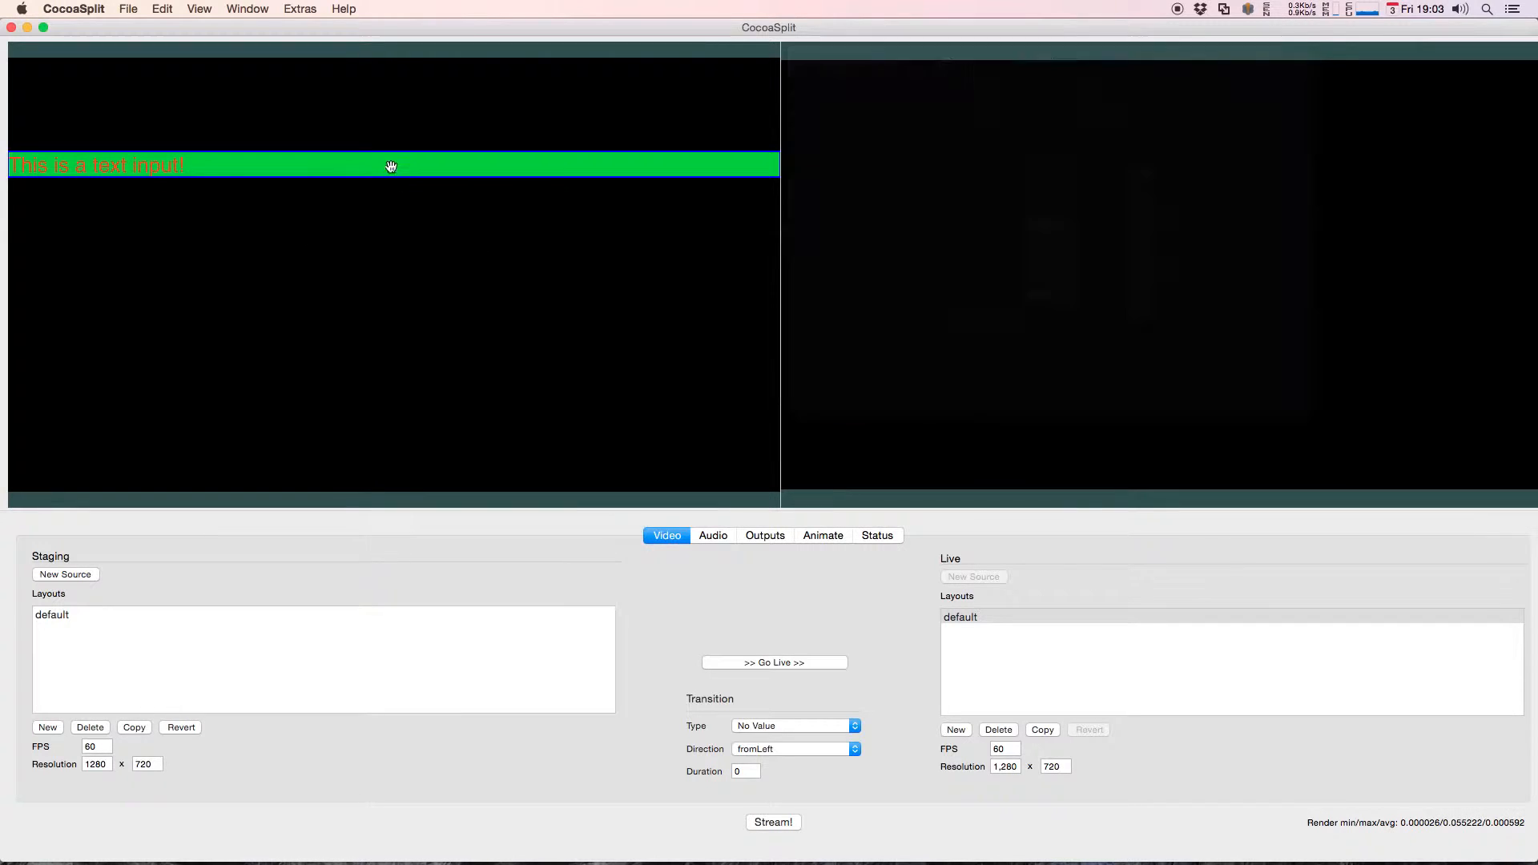
right_click(386, 169)
click(420, 217)
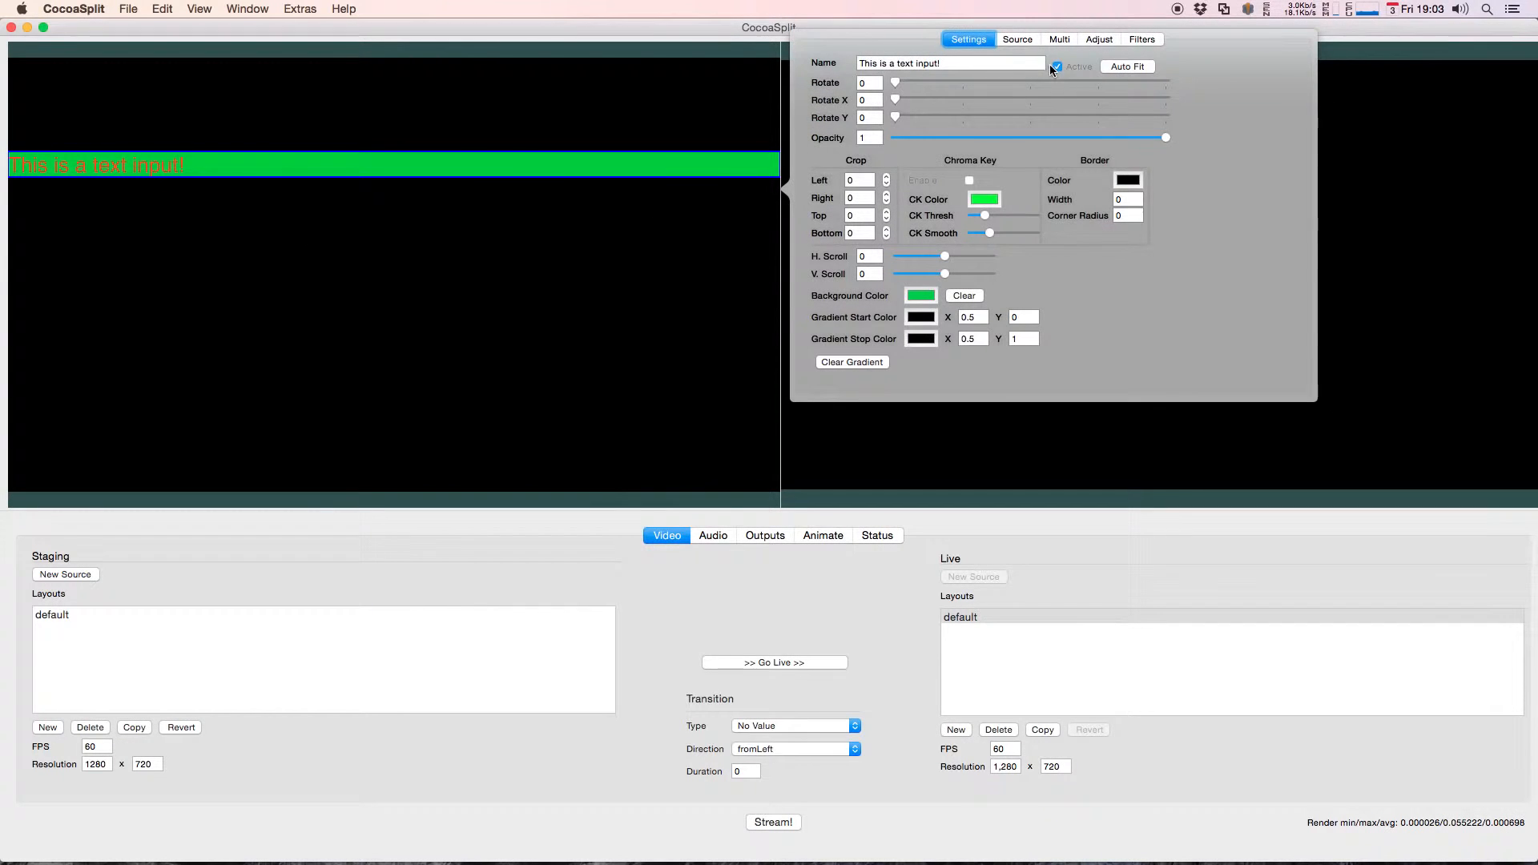
click(1022, 39)
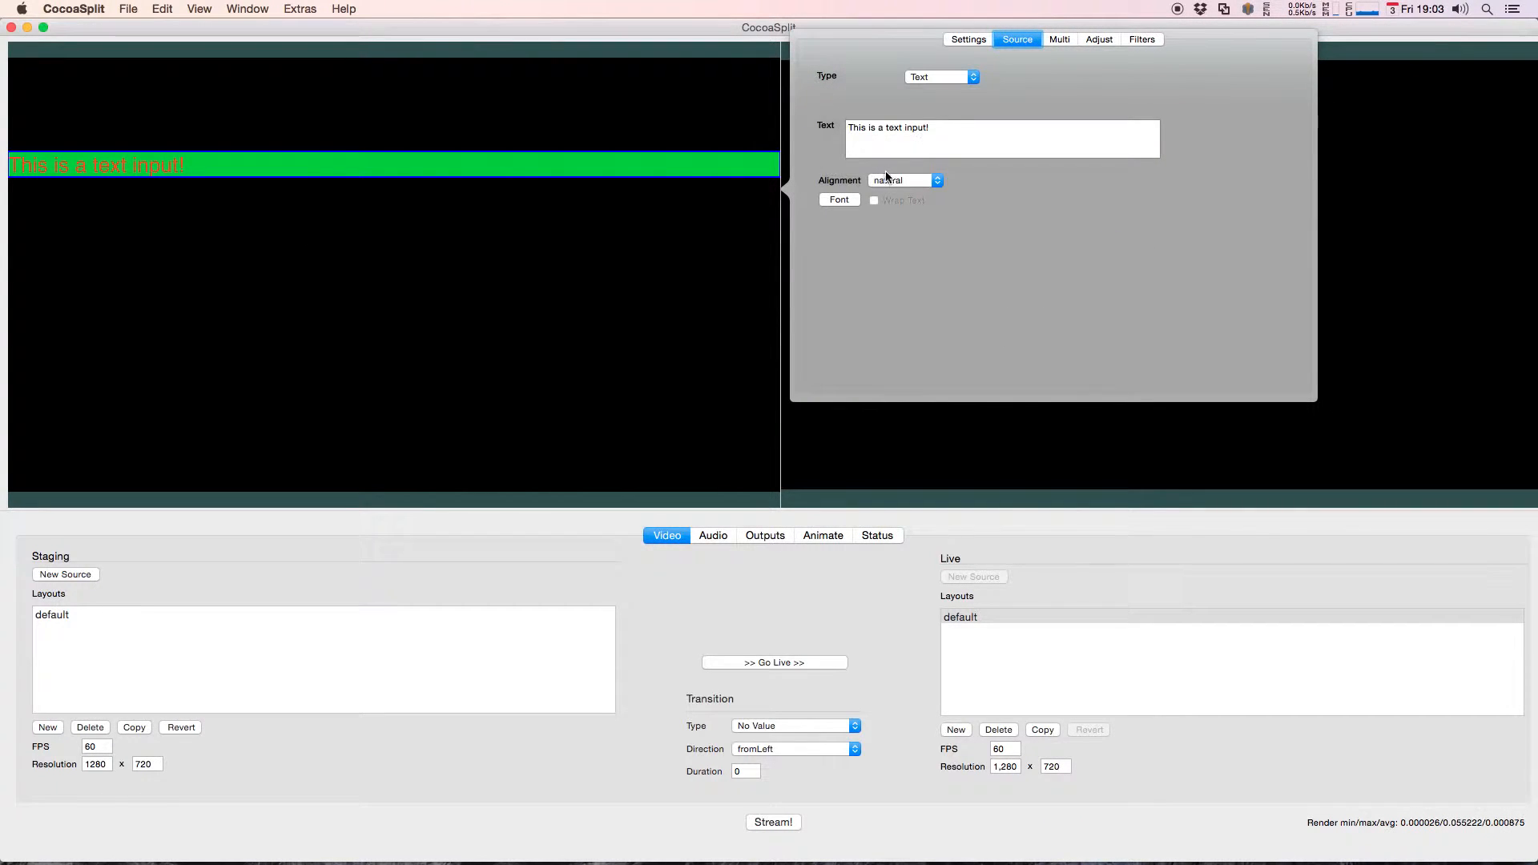
click(887, 178)
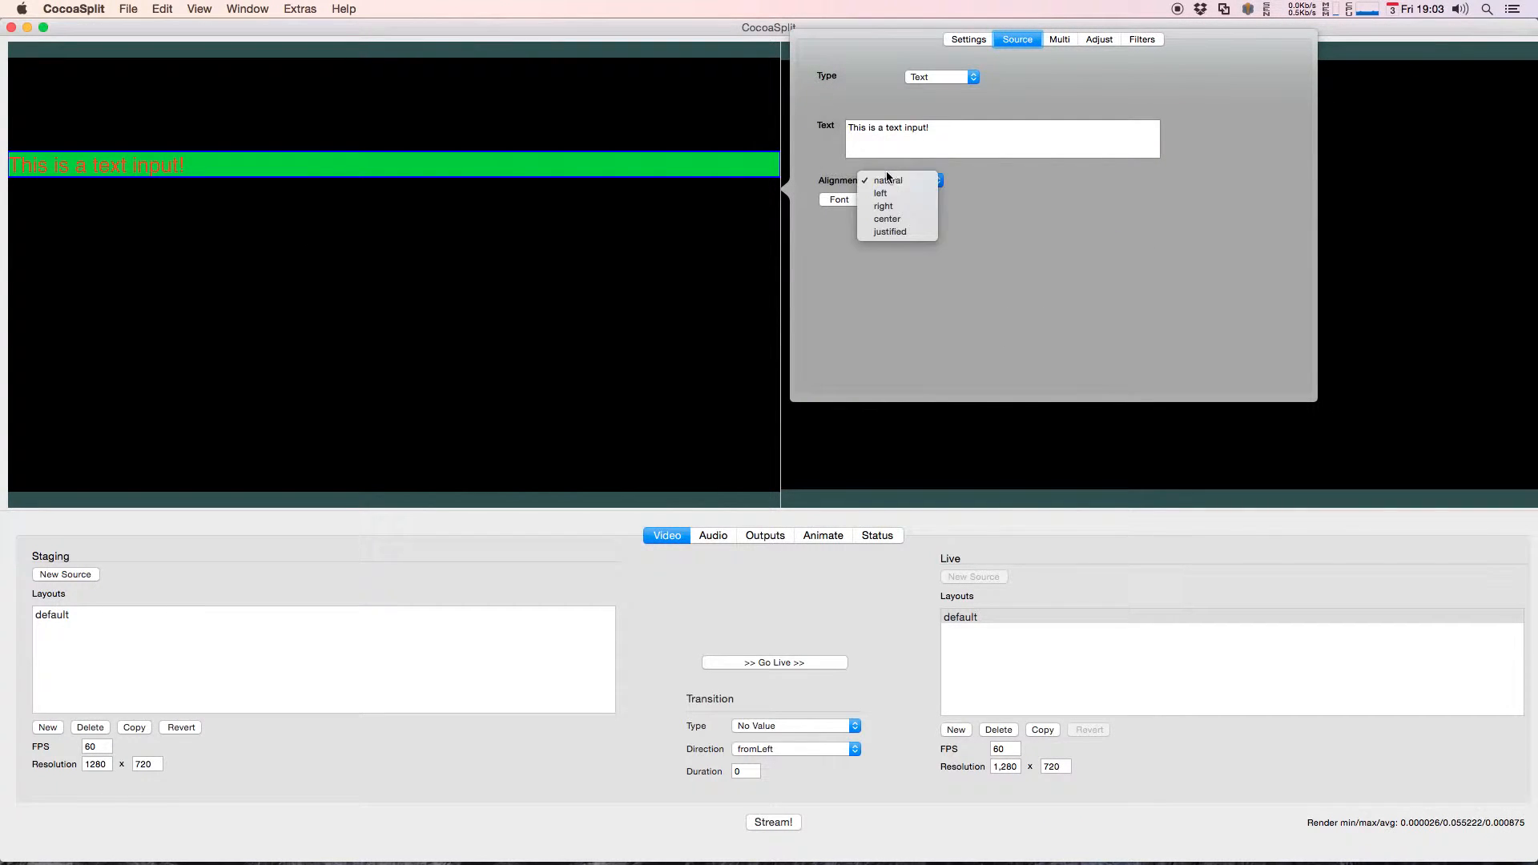
click(886, 219)
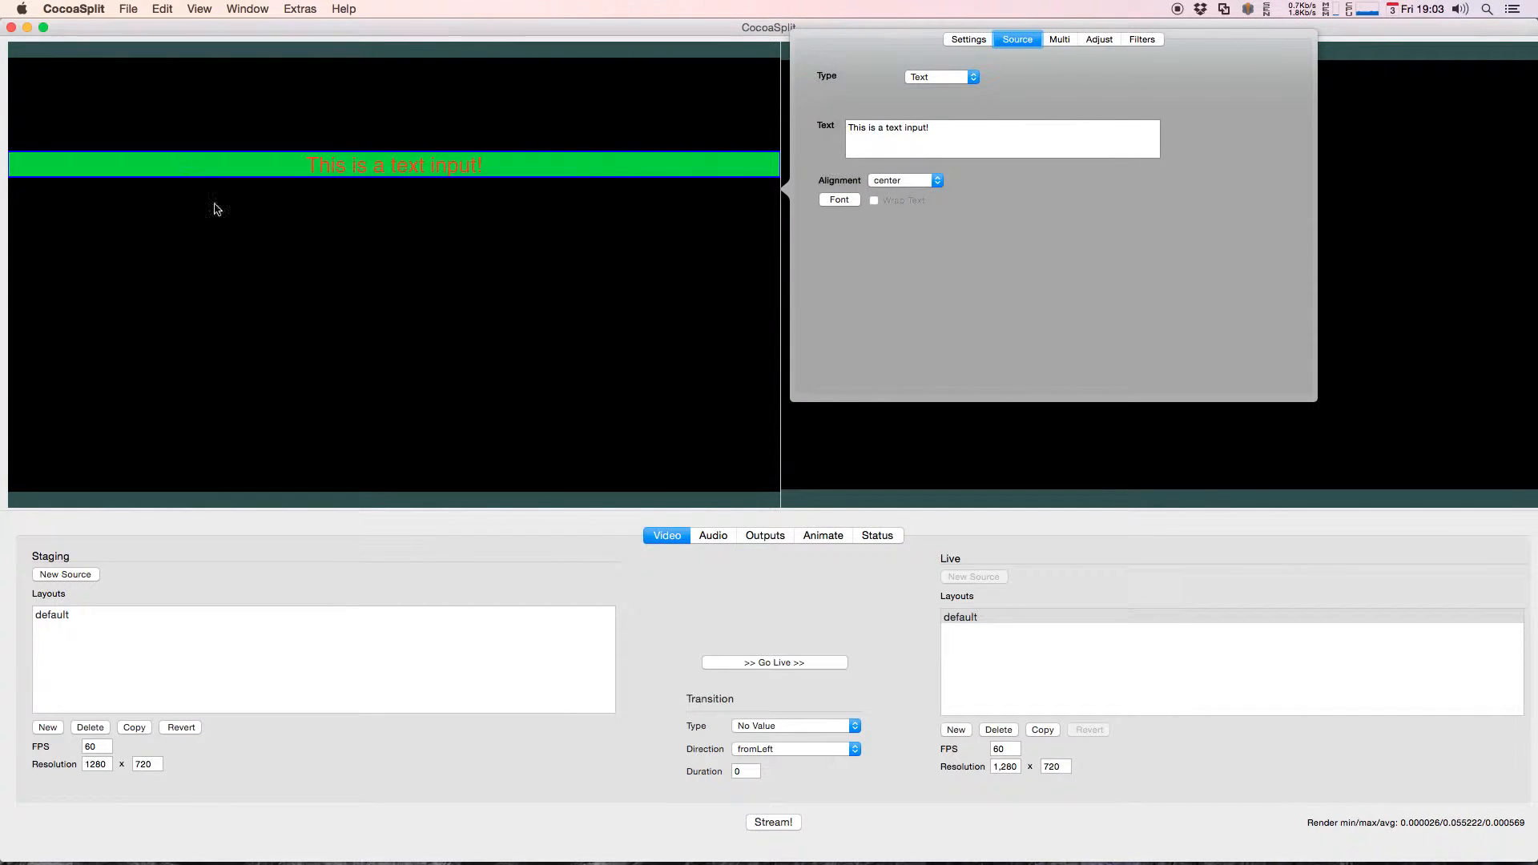
click(387, 229)
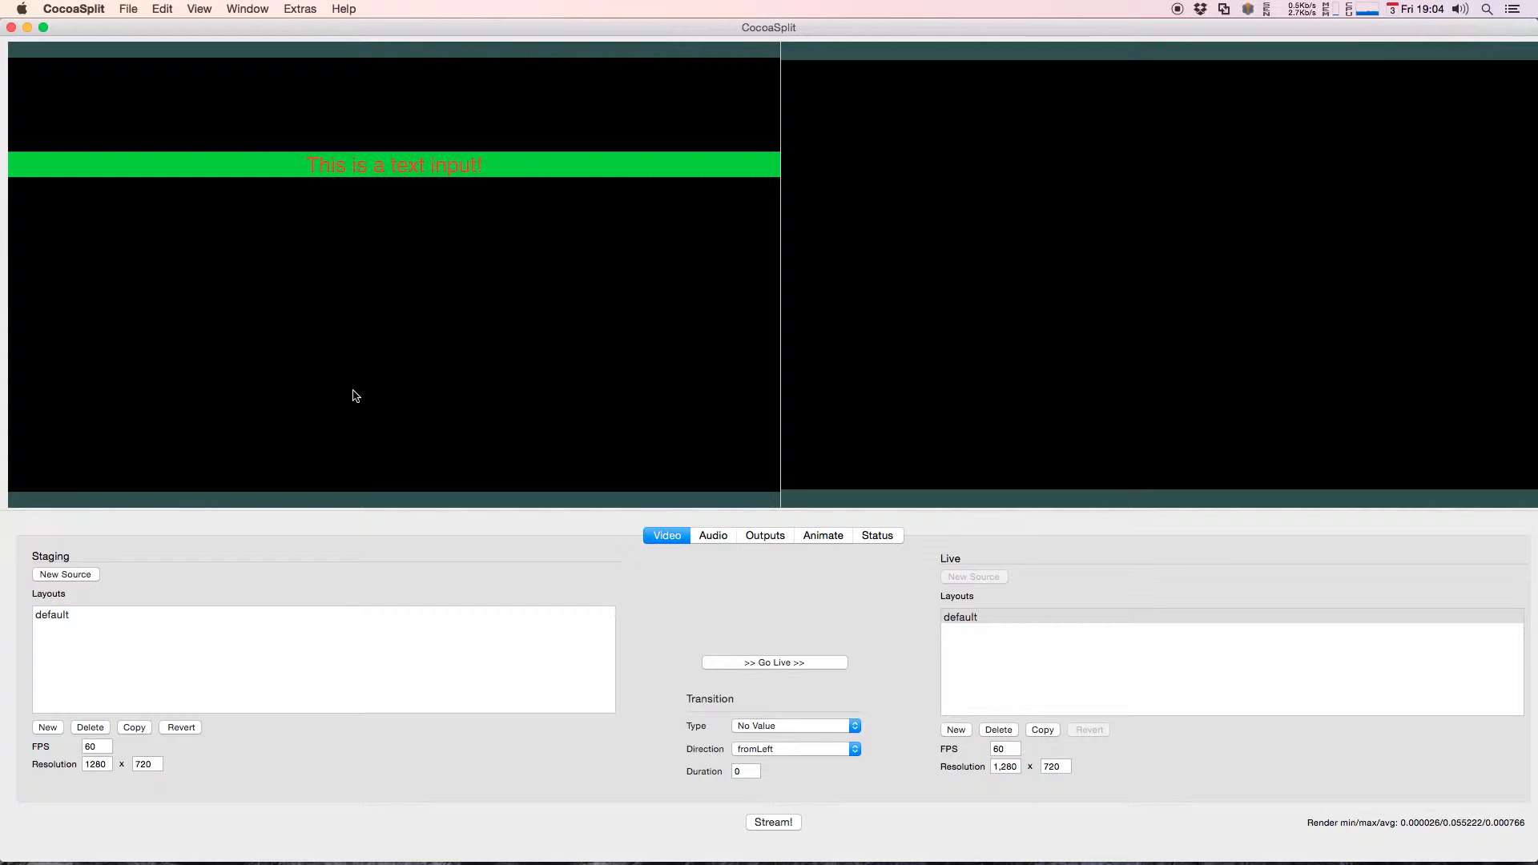
Step: Constrain the text source's right edge to the canvas's Horizontal Center so it spans half the canvas width
right_click(593, 162)
click(630, 218)
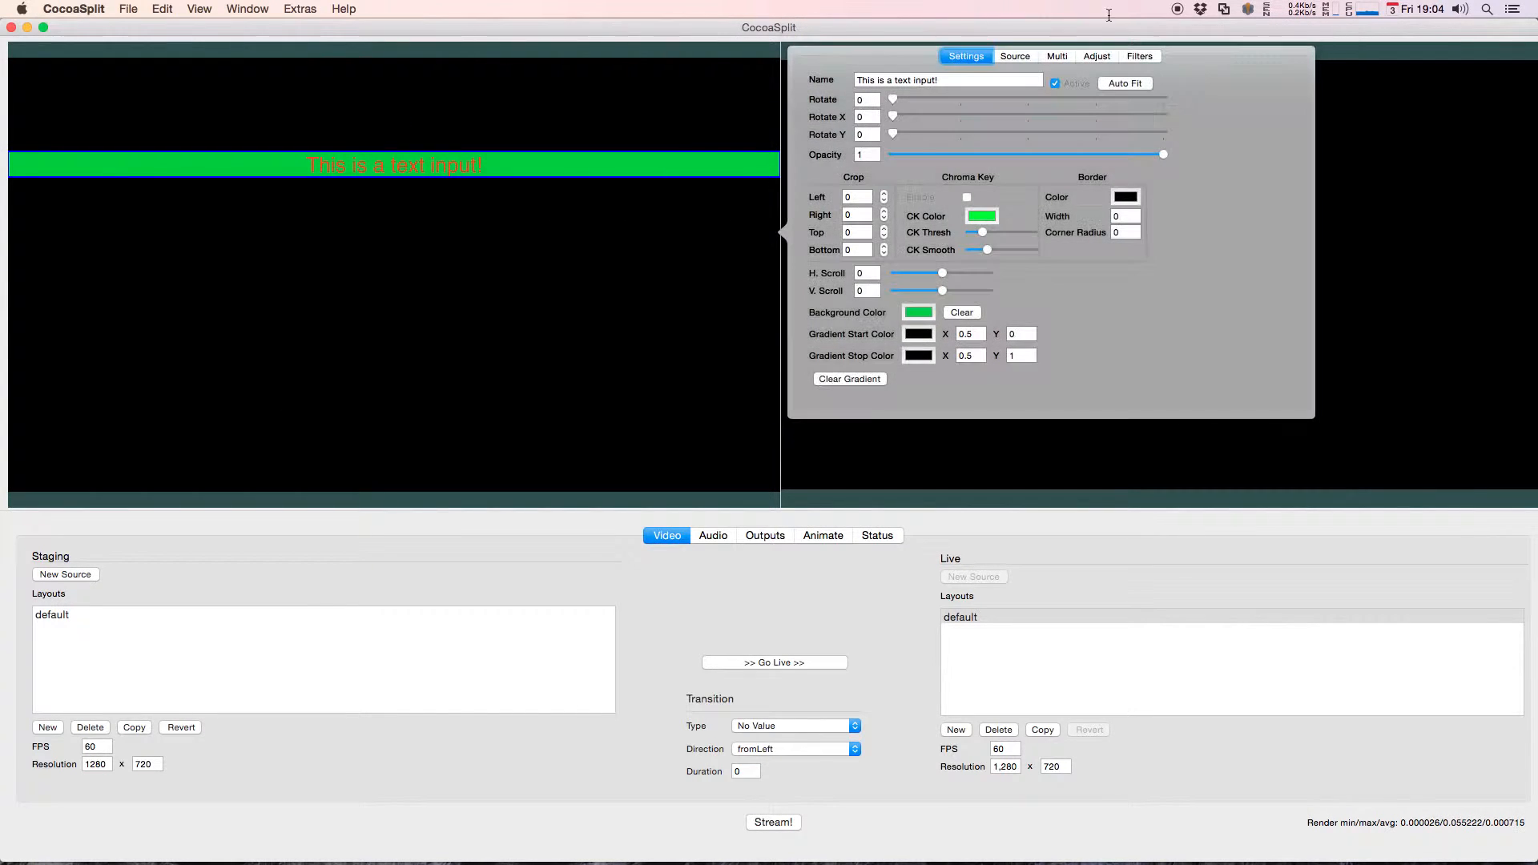
click(1095, 57)
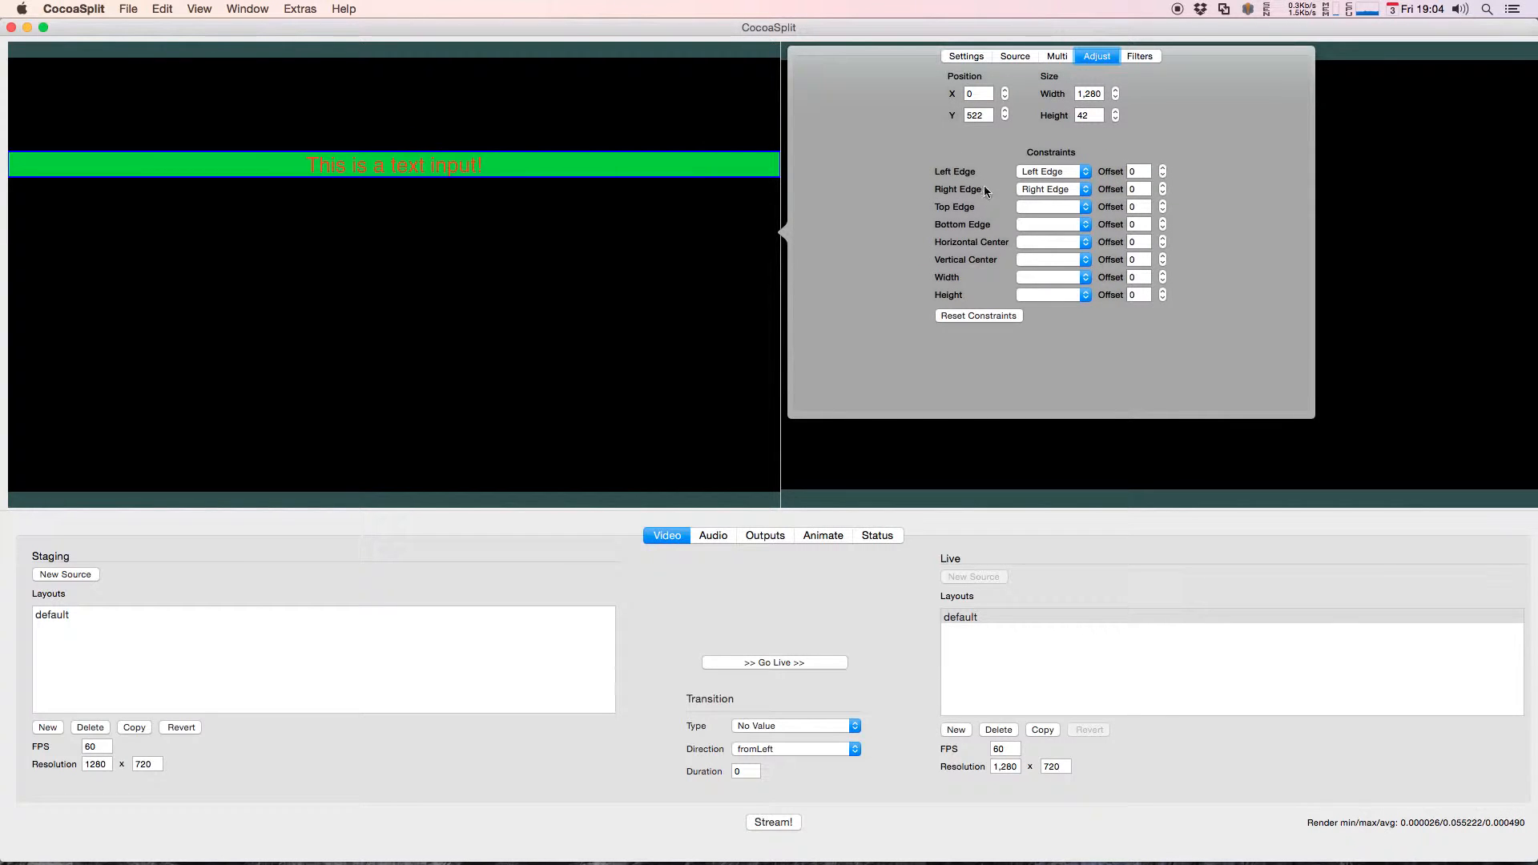
click(1059, 192)
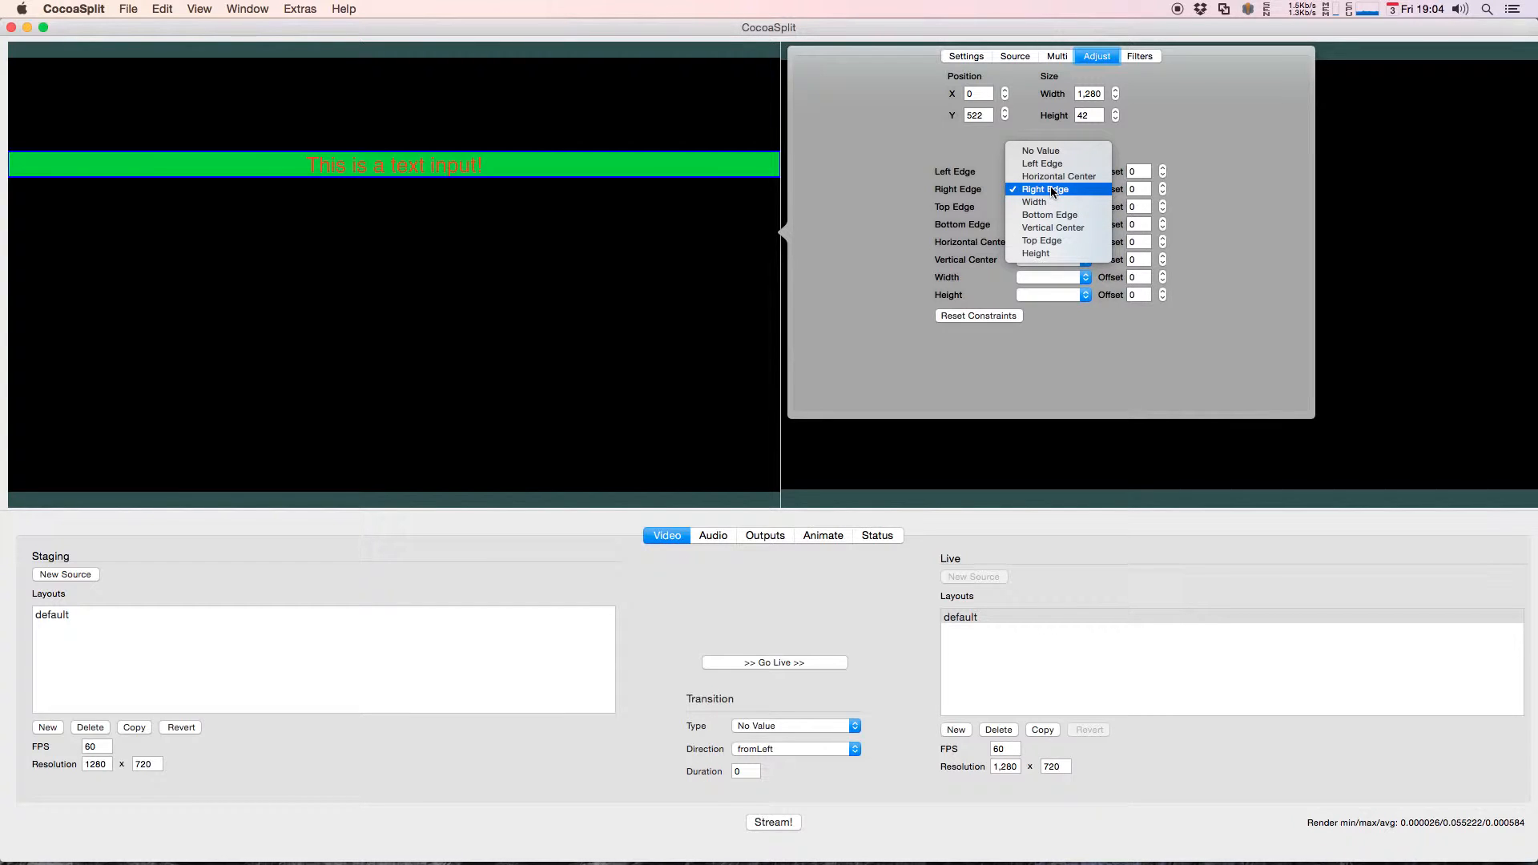
click(1060, 176)
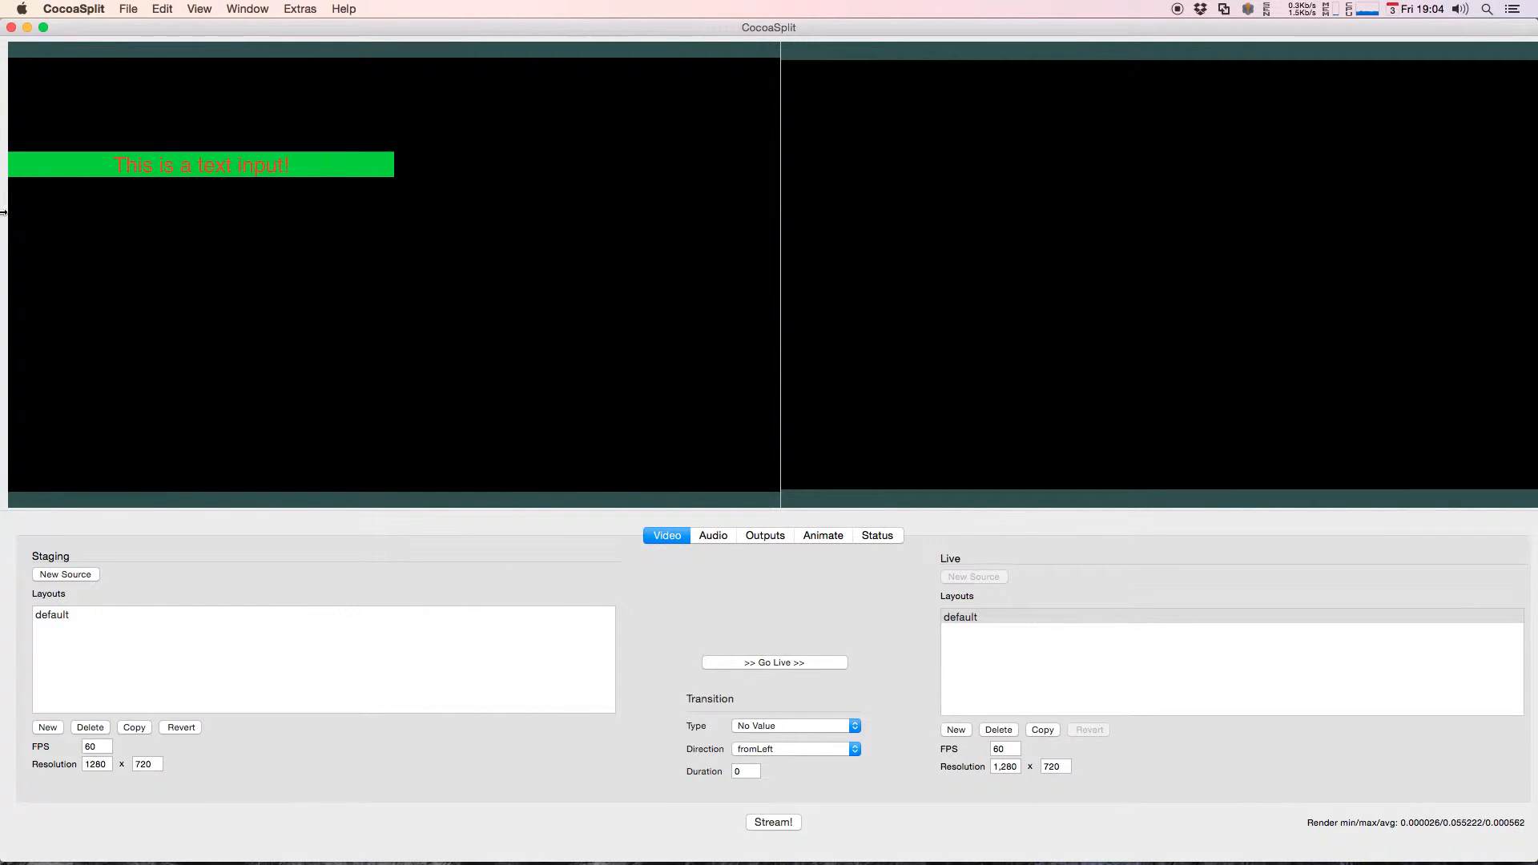
Step: Set the staging layout's resolution to 1920 x 1080 to test the half-width text source
double_click(96, 764)
text(1920)
key(Return)
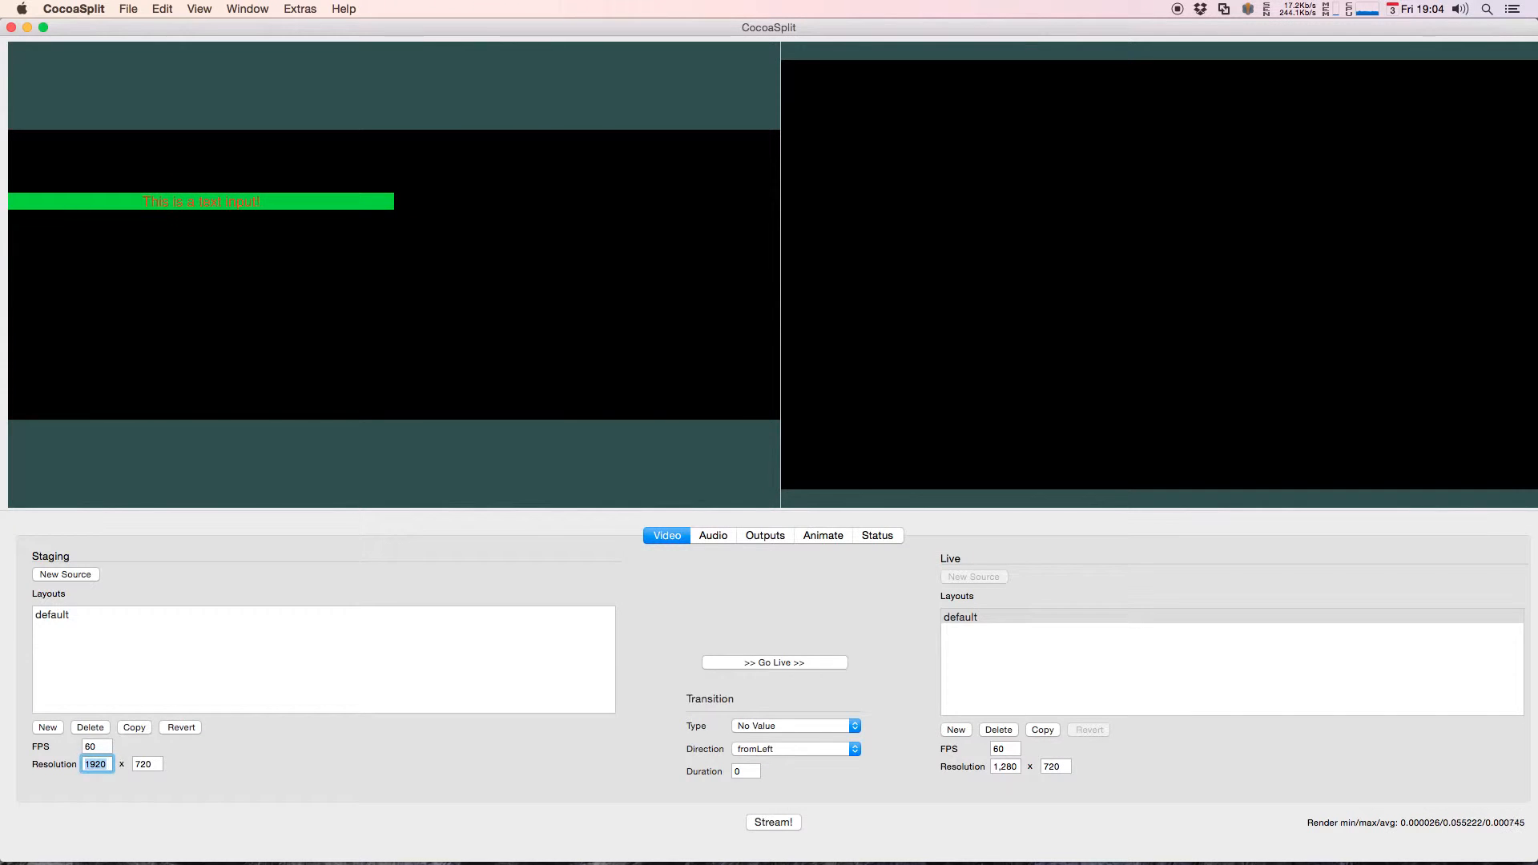
double_click(154, 765)
text(1080)
key(Return)
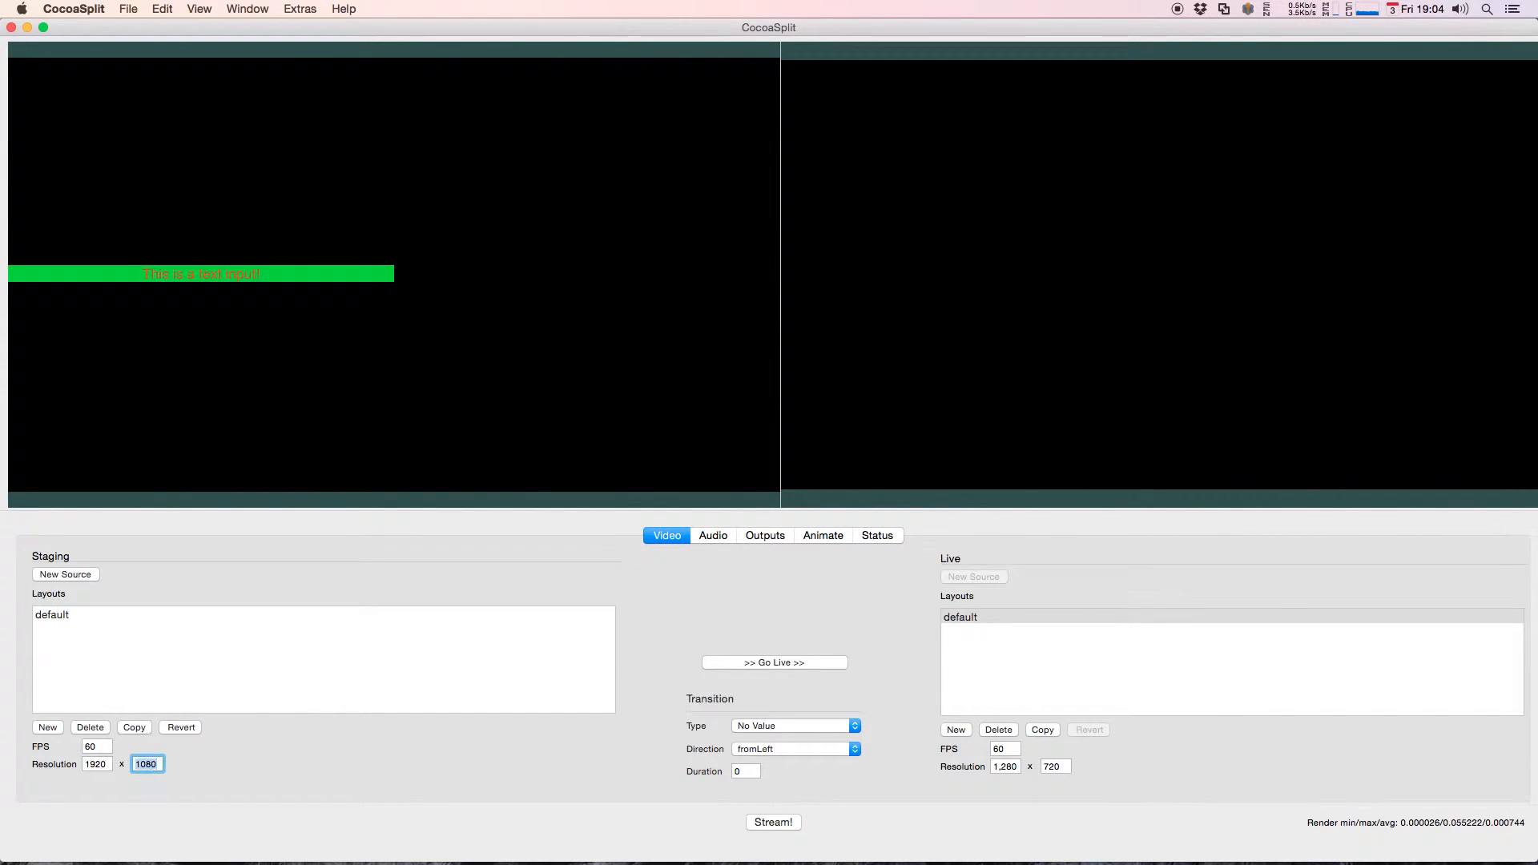
Step: Set the staging layout's width to 800 to test the half-width text source on a narrow canvas
double_click(96, 764)
text(800)
key(Return)
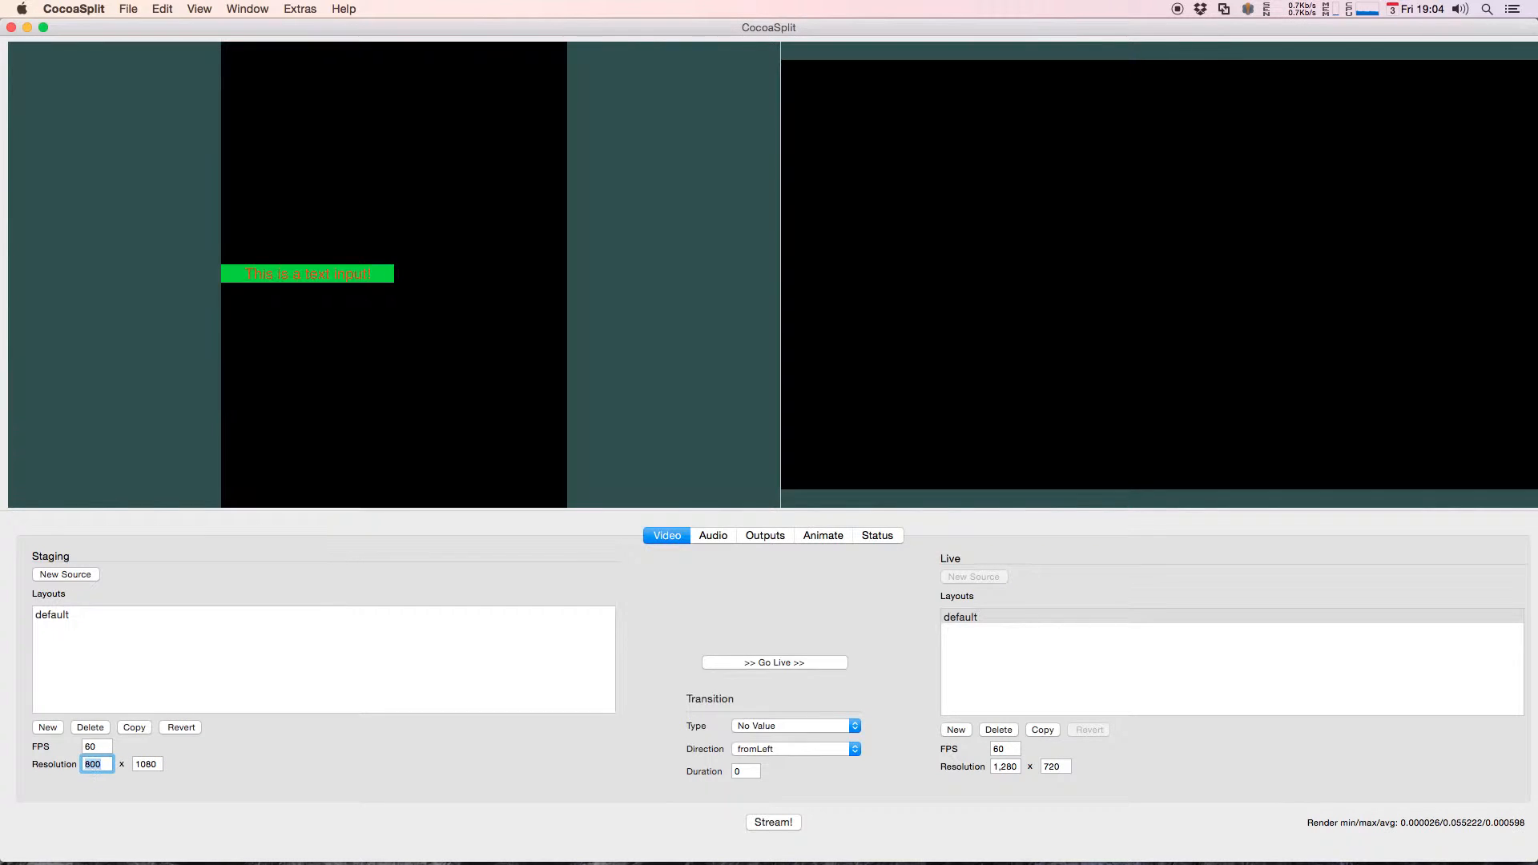
Step: Restore the staging layout's resolution to 1280 x 720 after the narrow-canvas test
double_click(104, 765)
text(127)
text(0)
key(Return)
double_click(149, 764)
text(720)
key(Return)
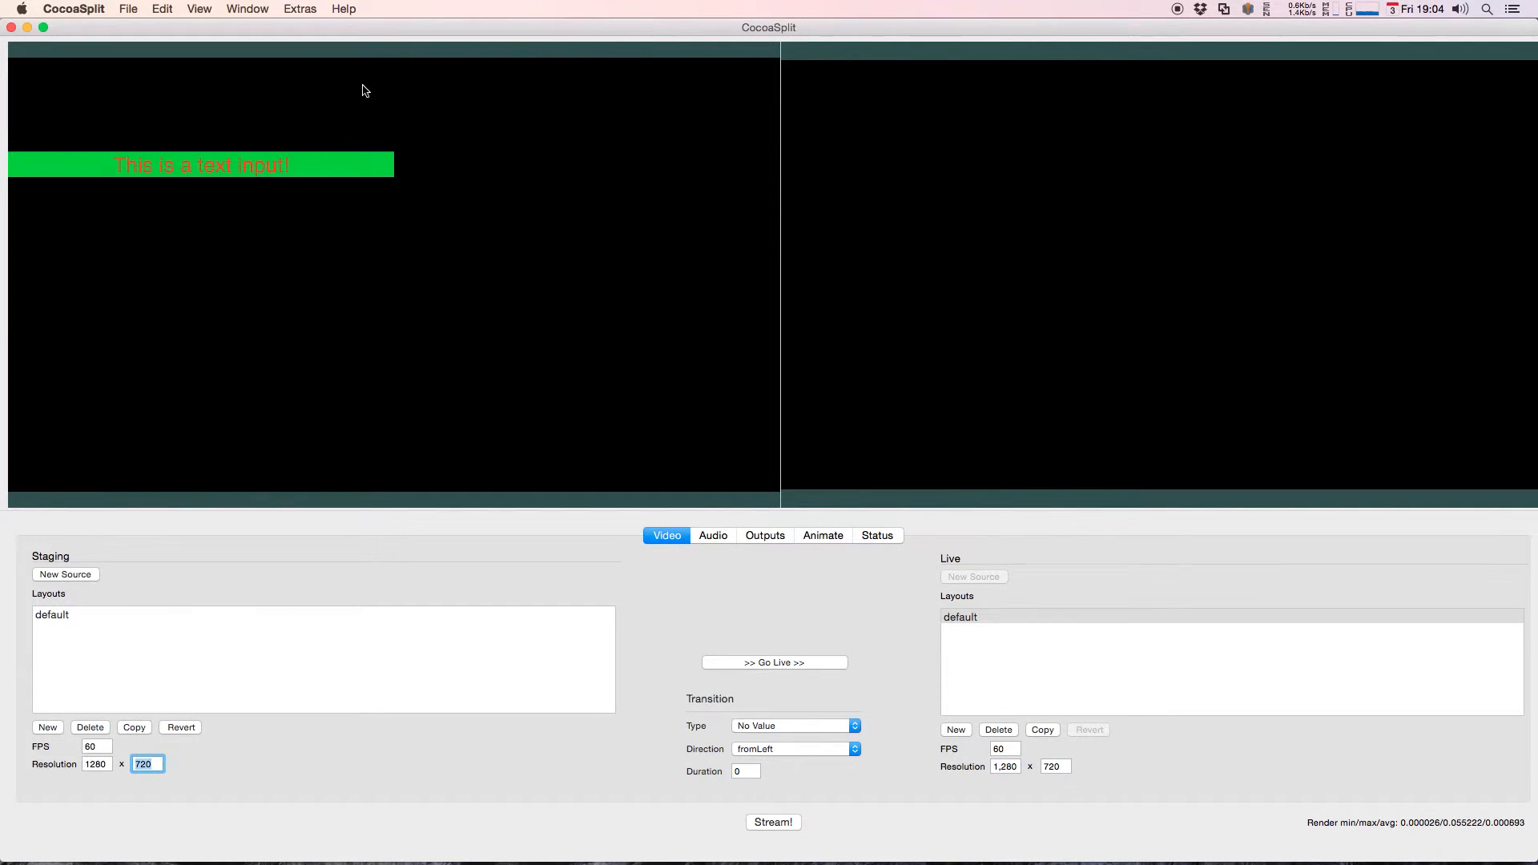
Step: Clear the text source's right edge and left edge constraints by setting both to No Value
right_click(243, 165)
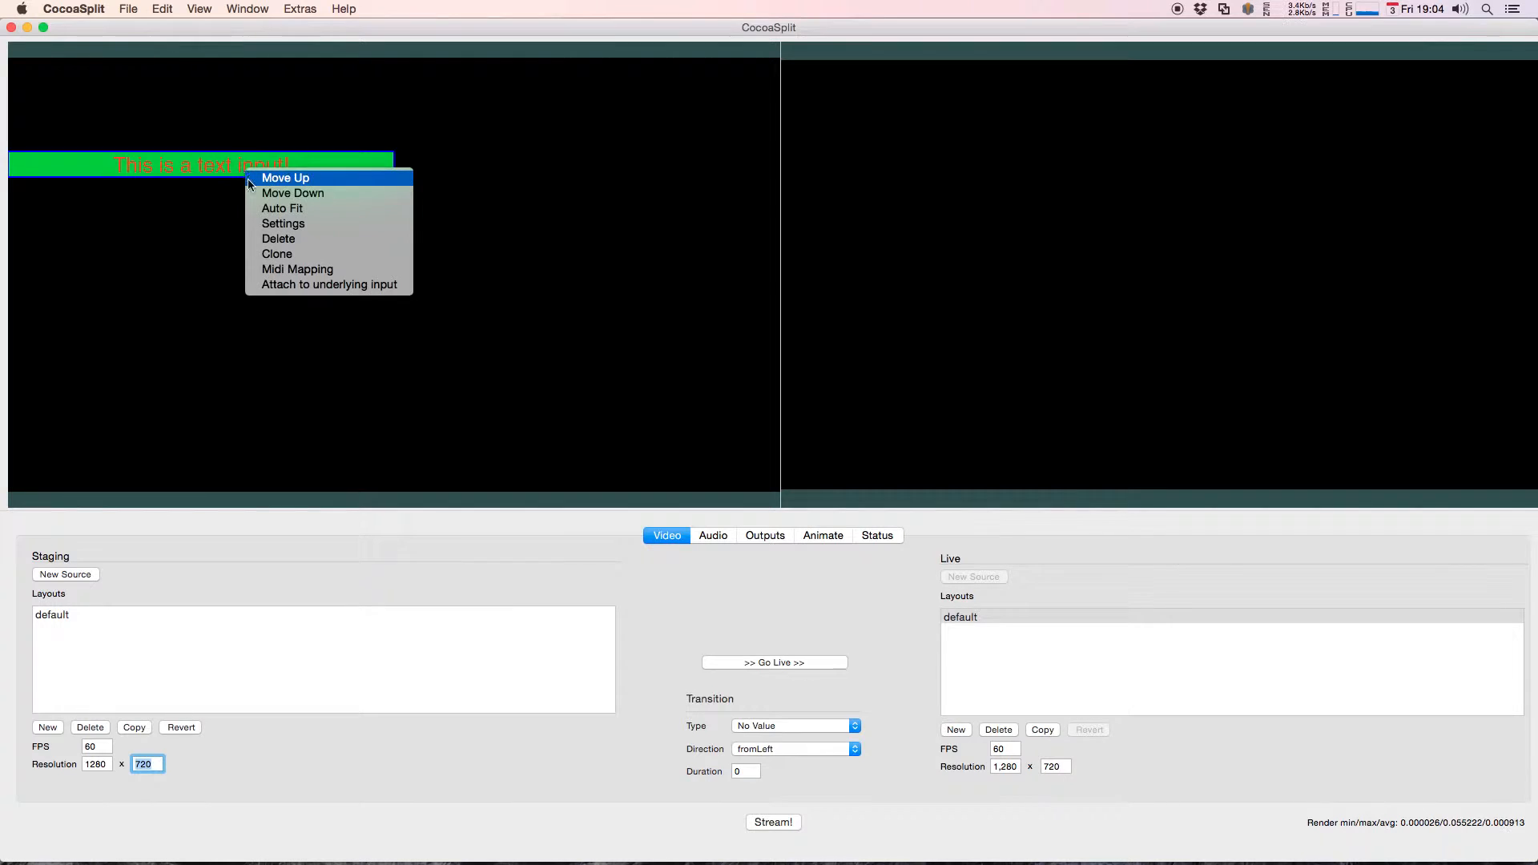
click(280, 224)
click(1015, 122)
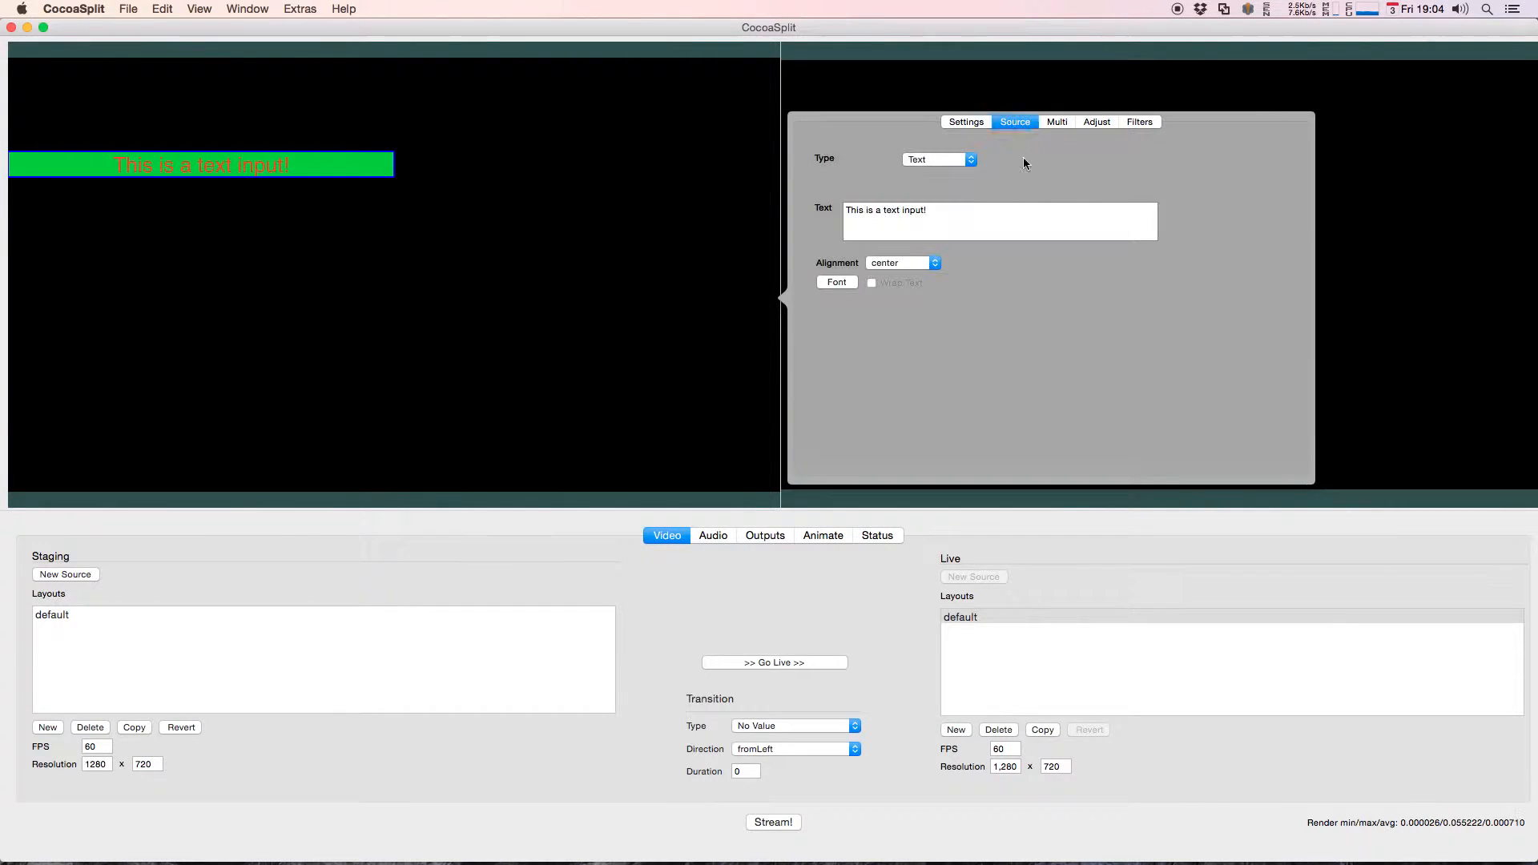
click(1096, 123)
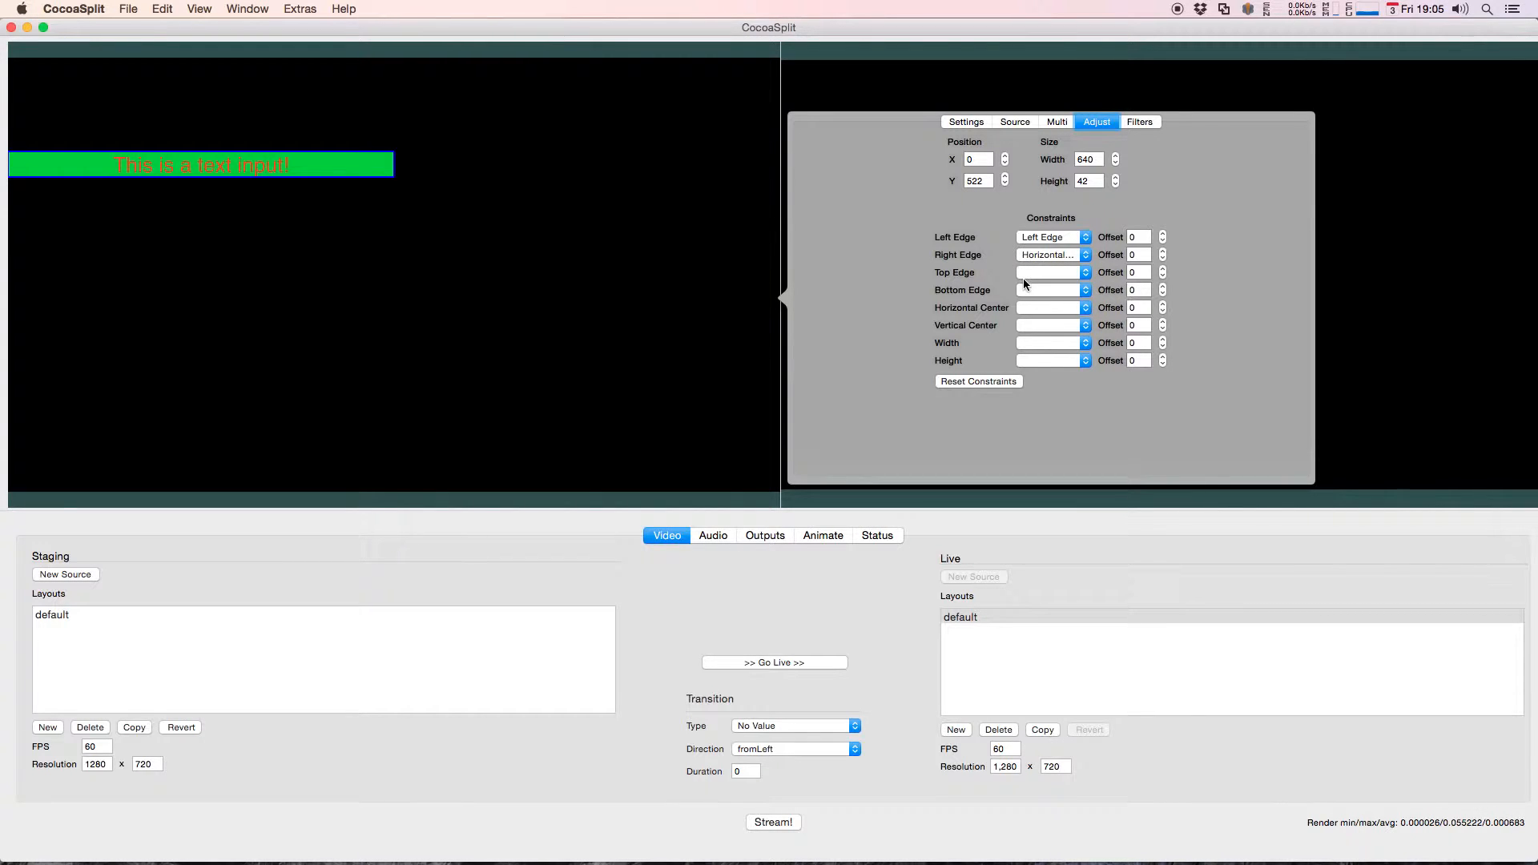
click(1050, 256)
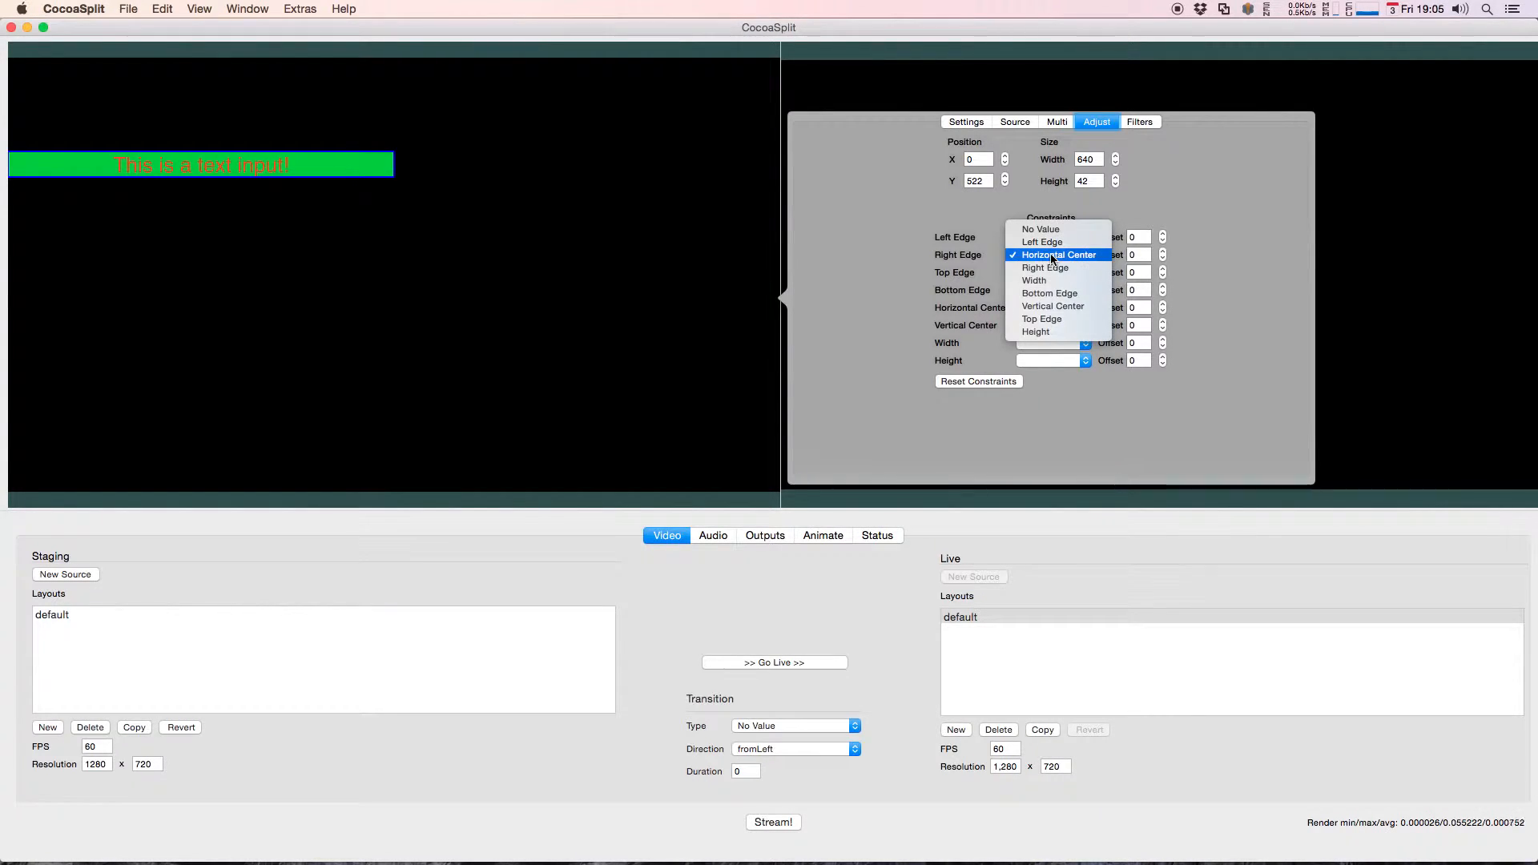
click(1048, 231)
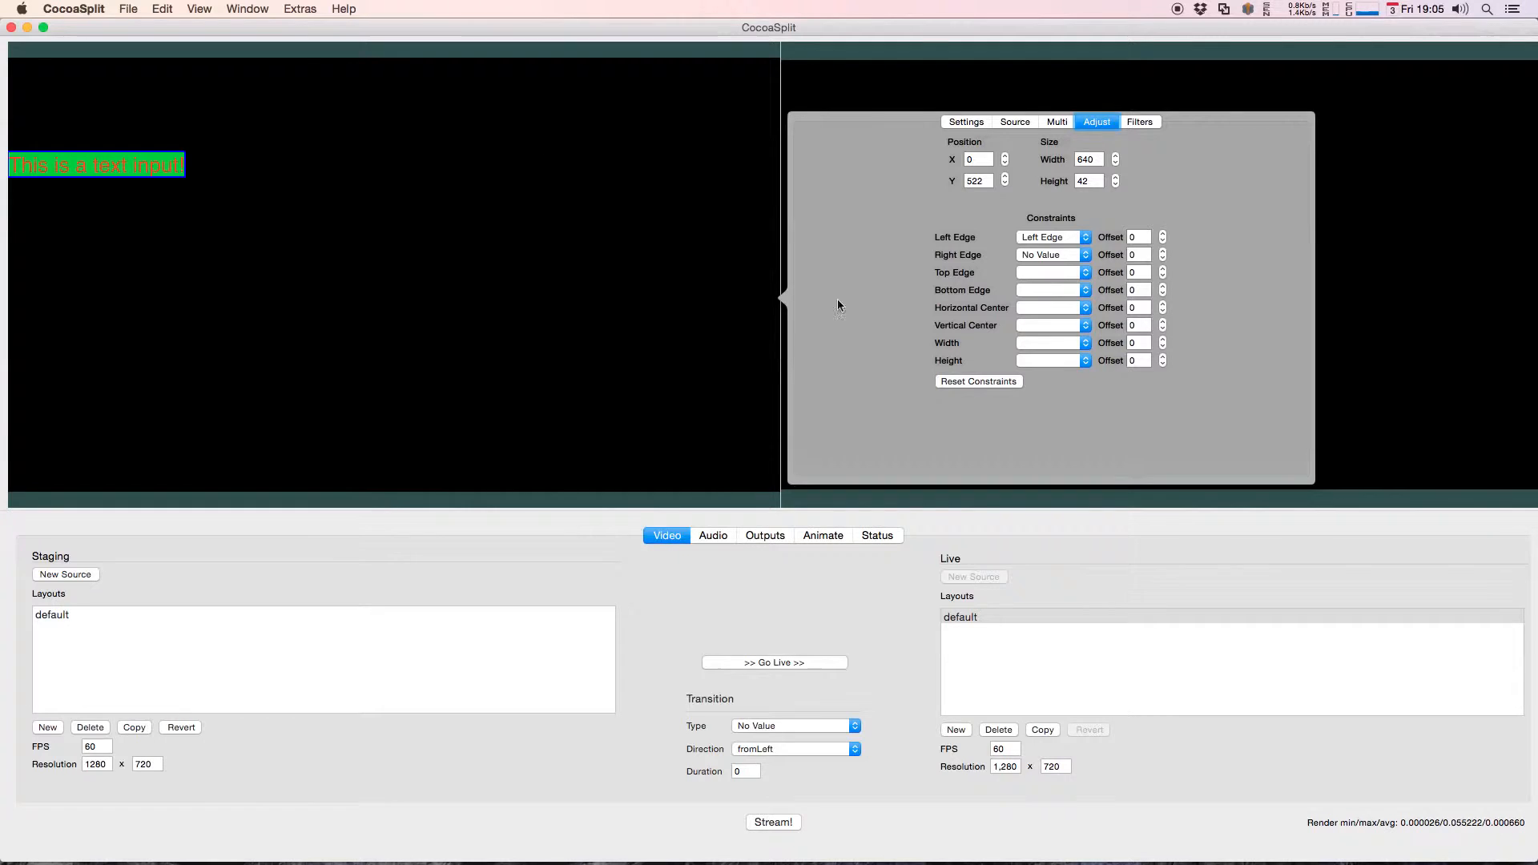
click(1067, 239)
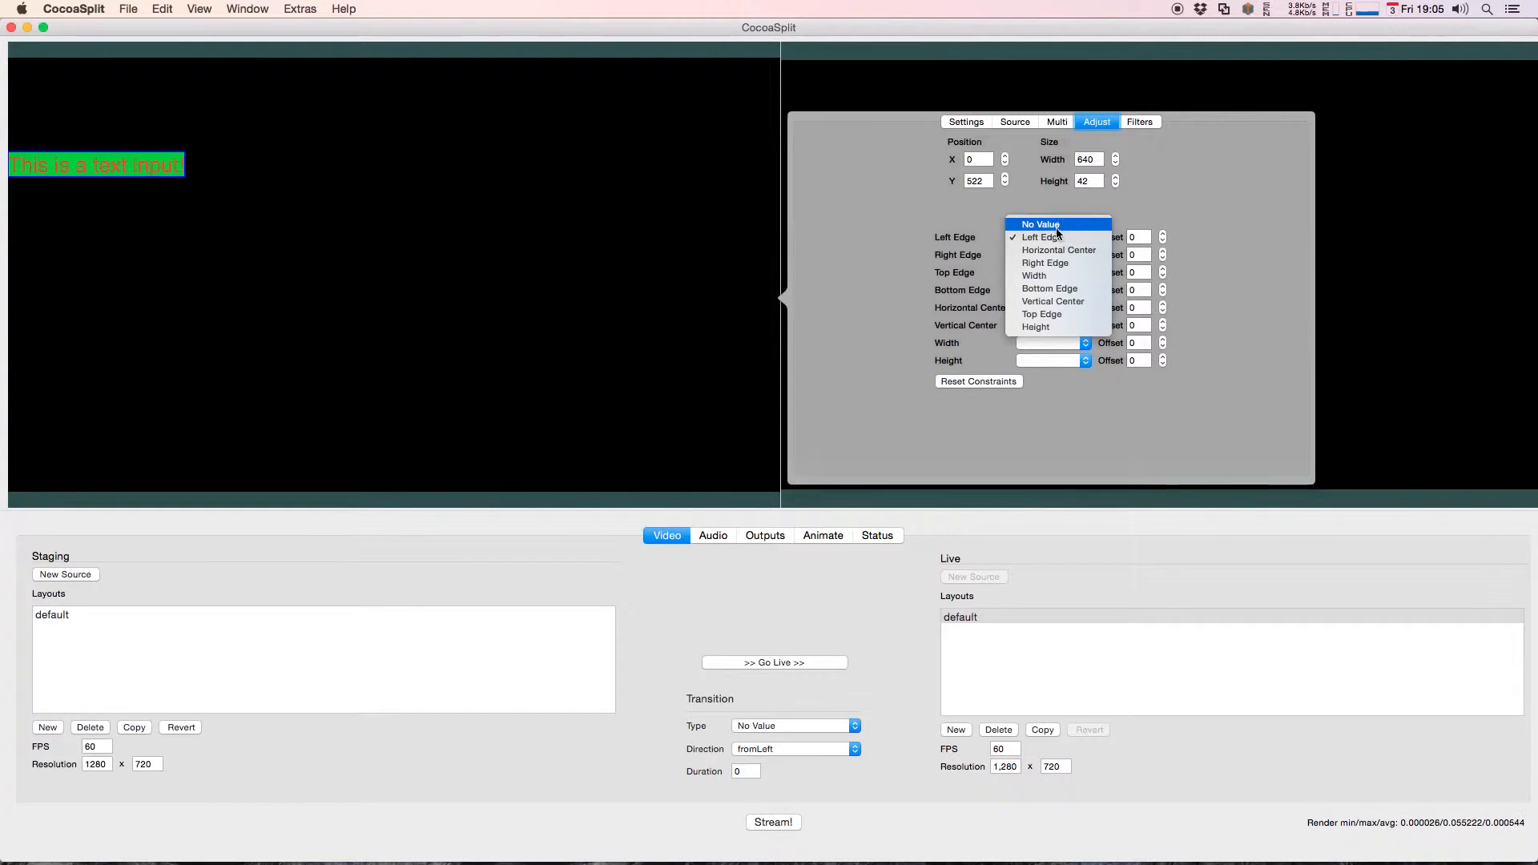
click(1057, 228)
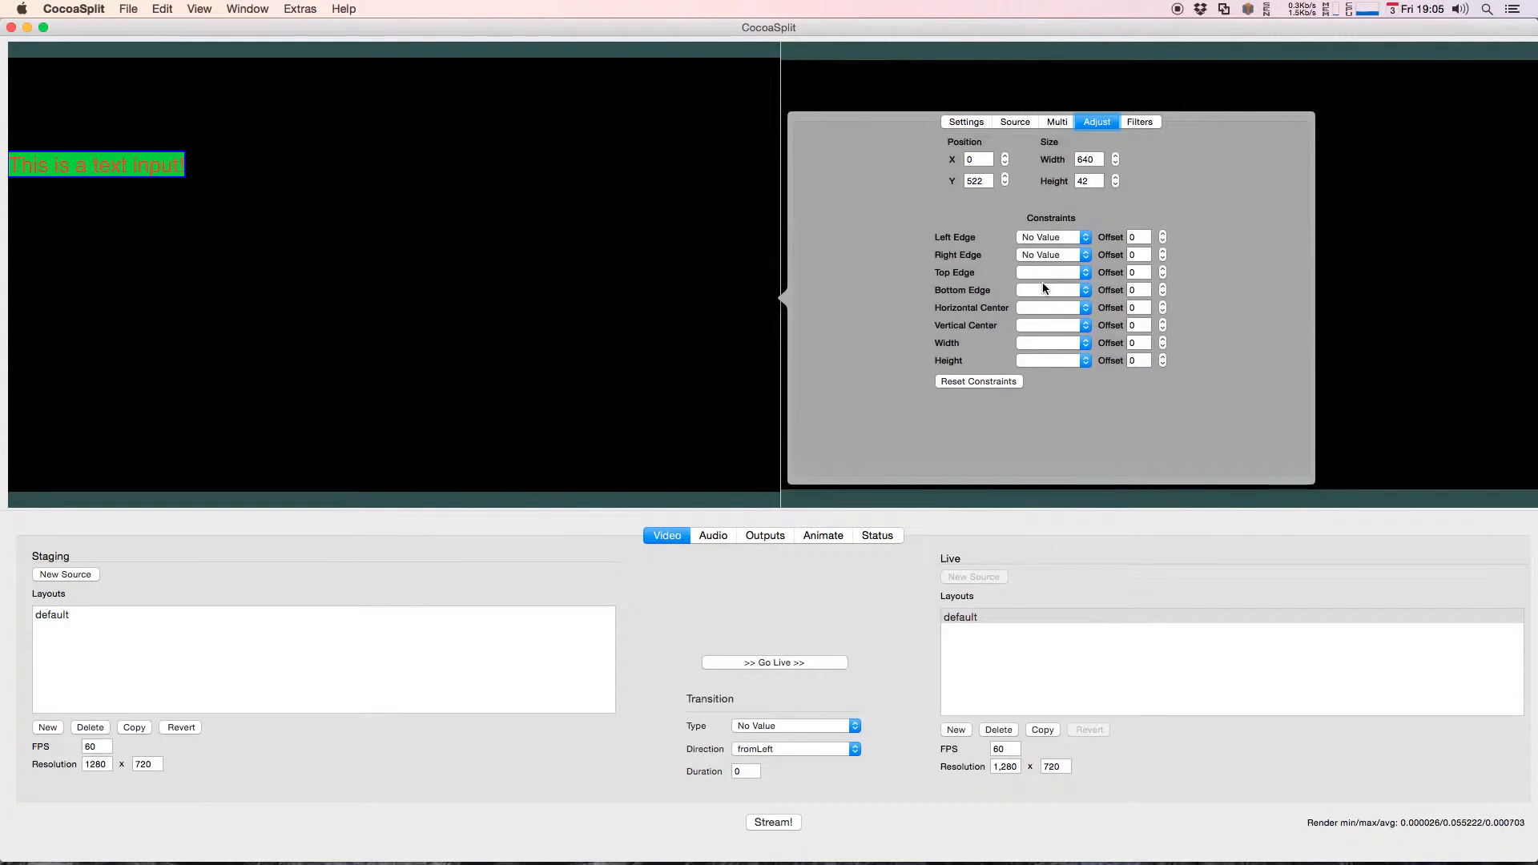
Step: Constrain the text source's horizontal center to Horizontal Center and its top edge to Top Edge
click(1044, 310)
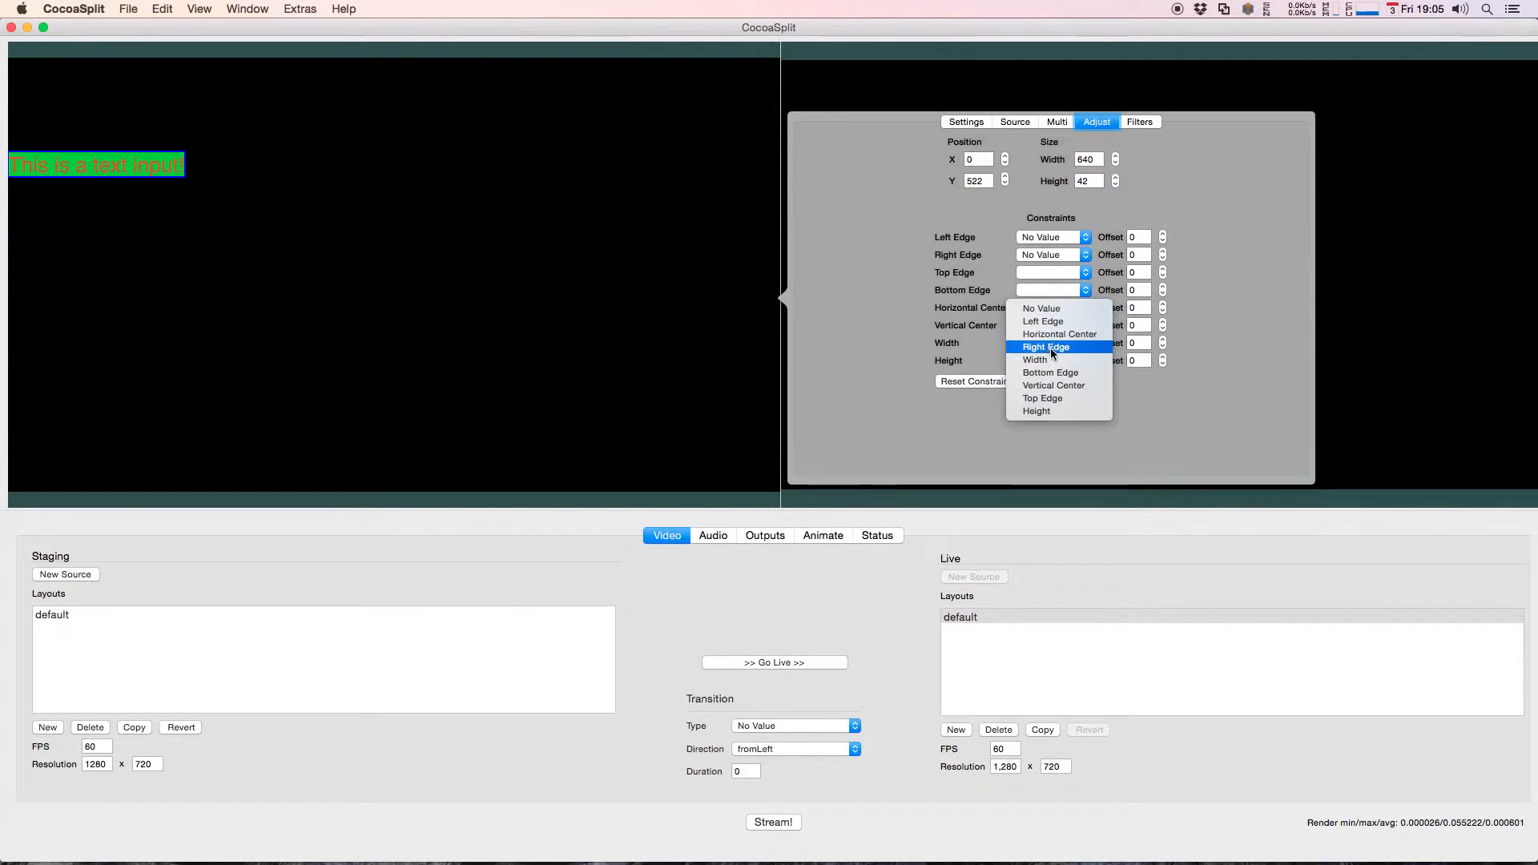
click(1054, 334)
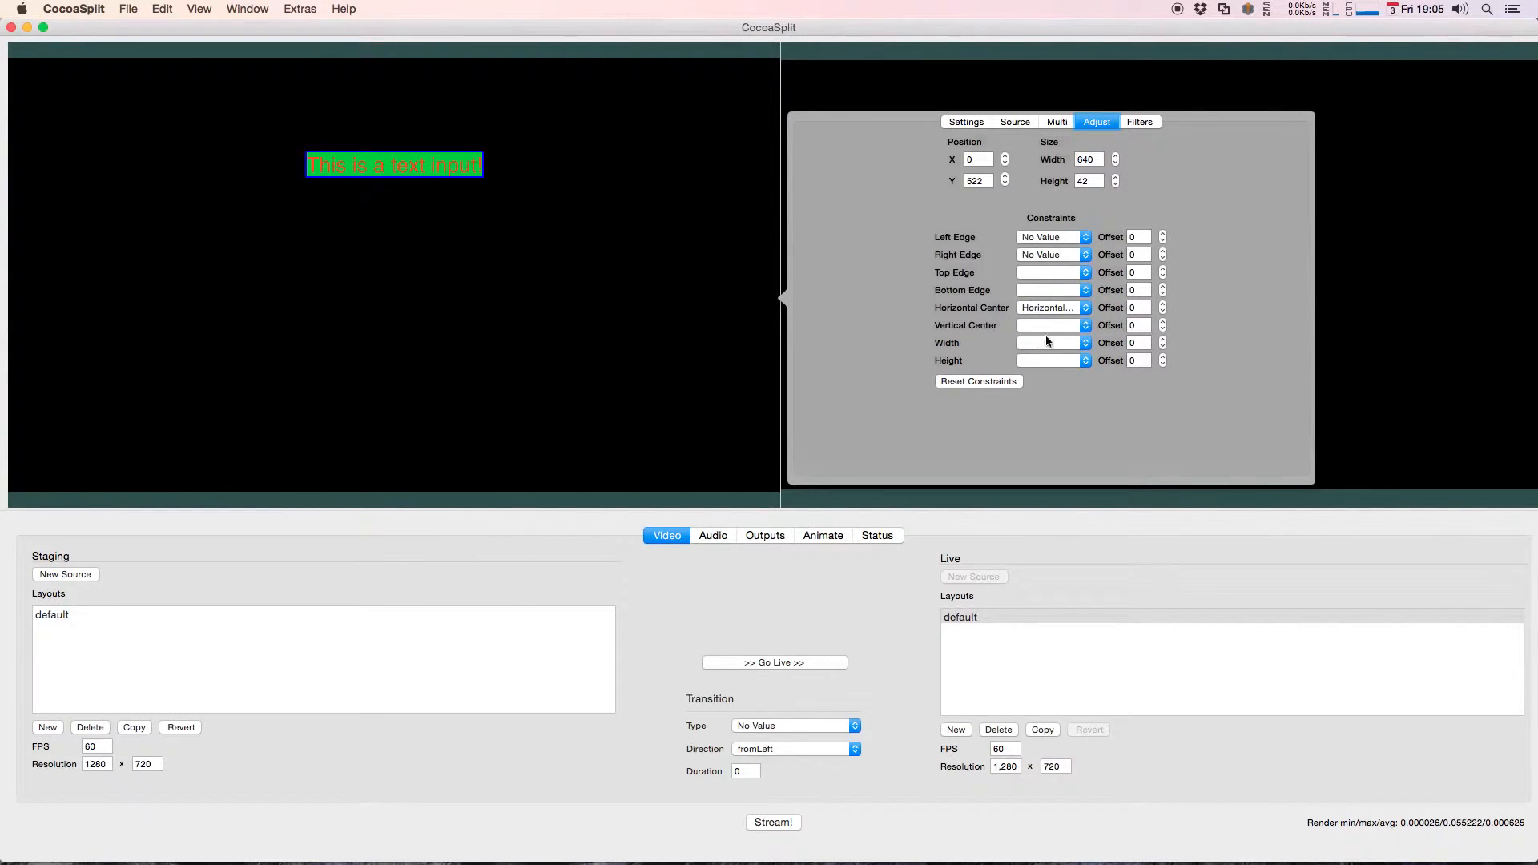
click(1038, 272)
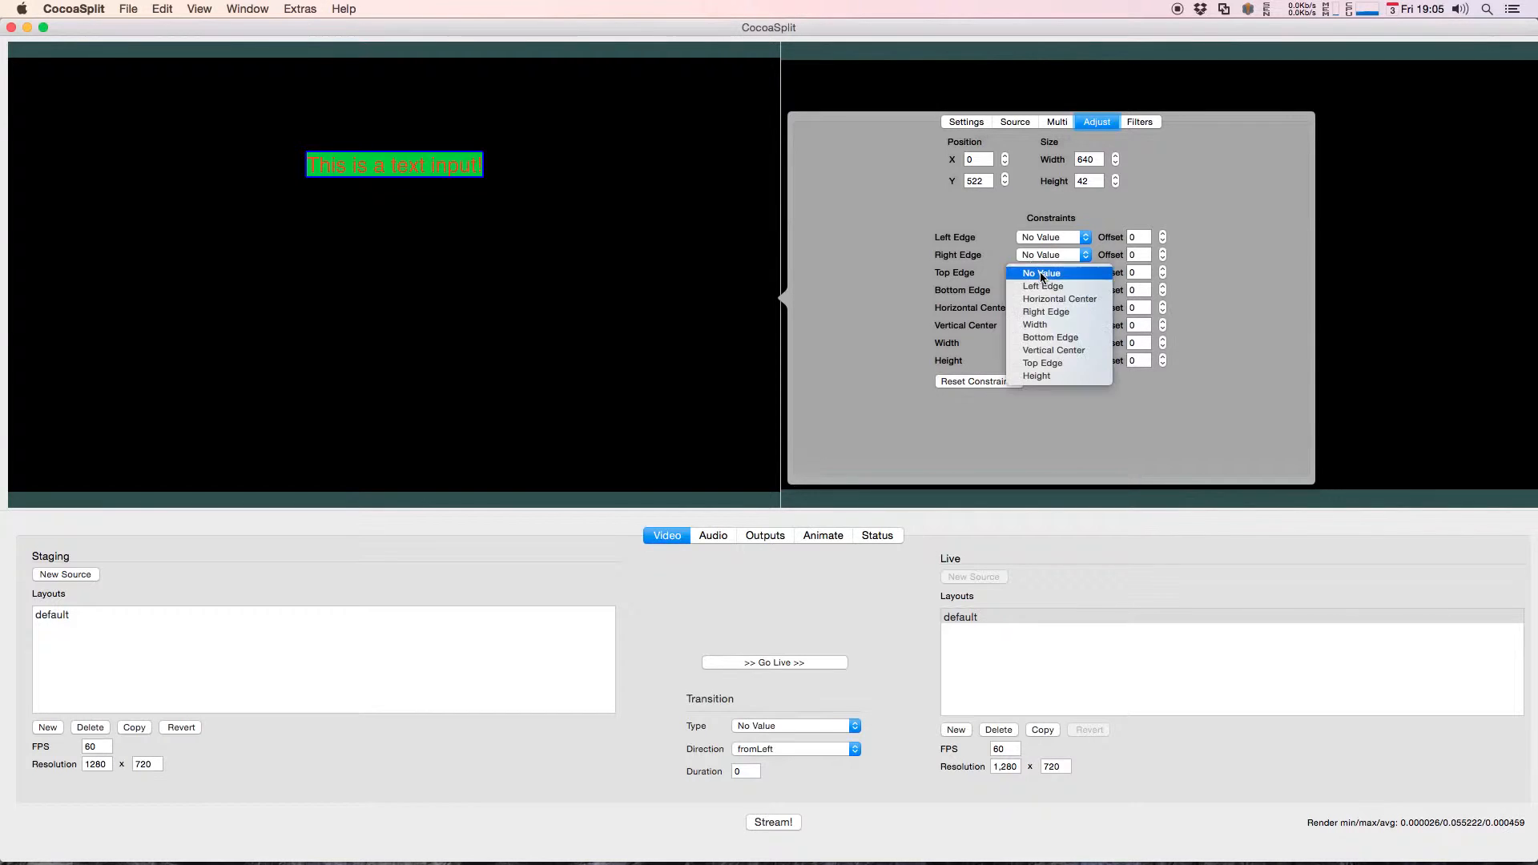
click(1050, 363)
click(409, 288)
Step: Test the top-centered text source by setting the staging layout's width to 1920, and restore the width to 1280
double_click(96, 764)
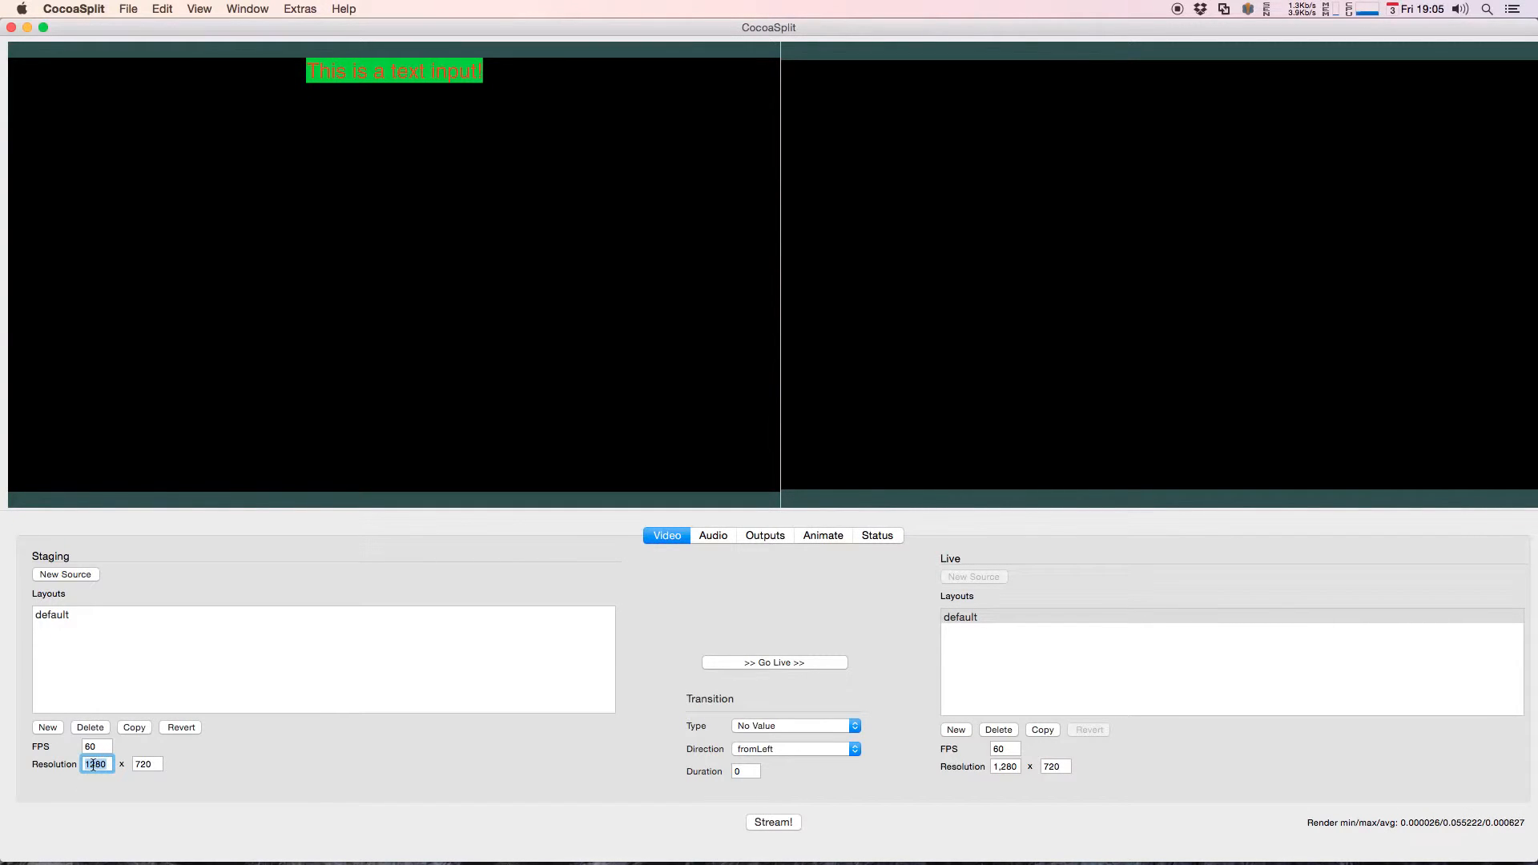
text(1920)
key(Return)
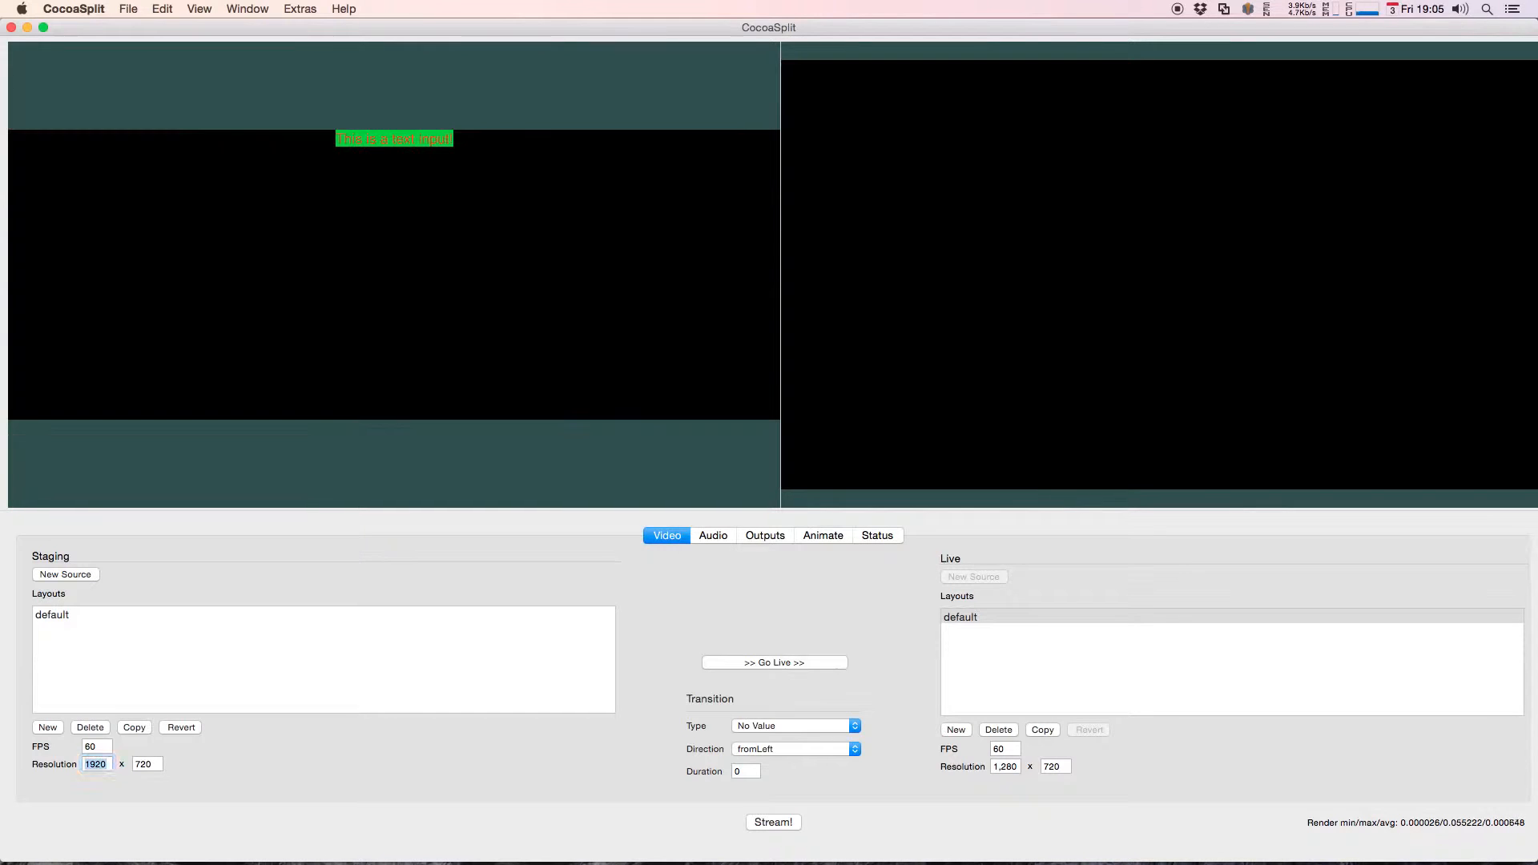
text(1280)
key(Return)
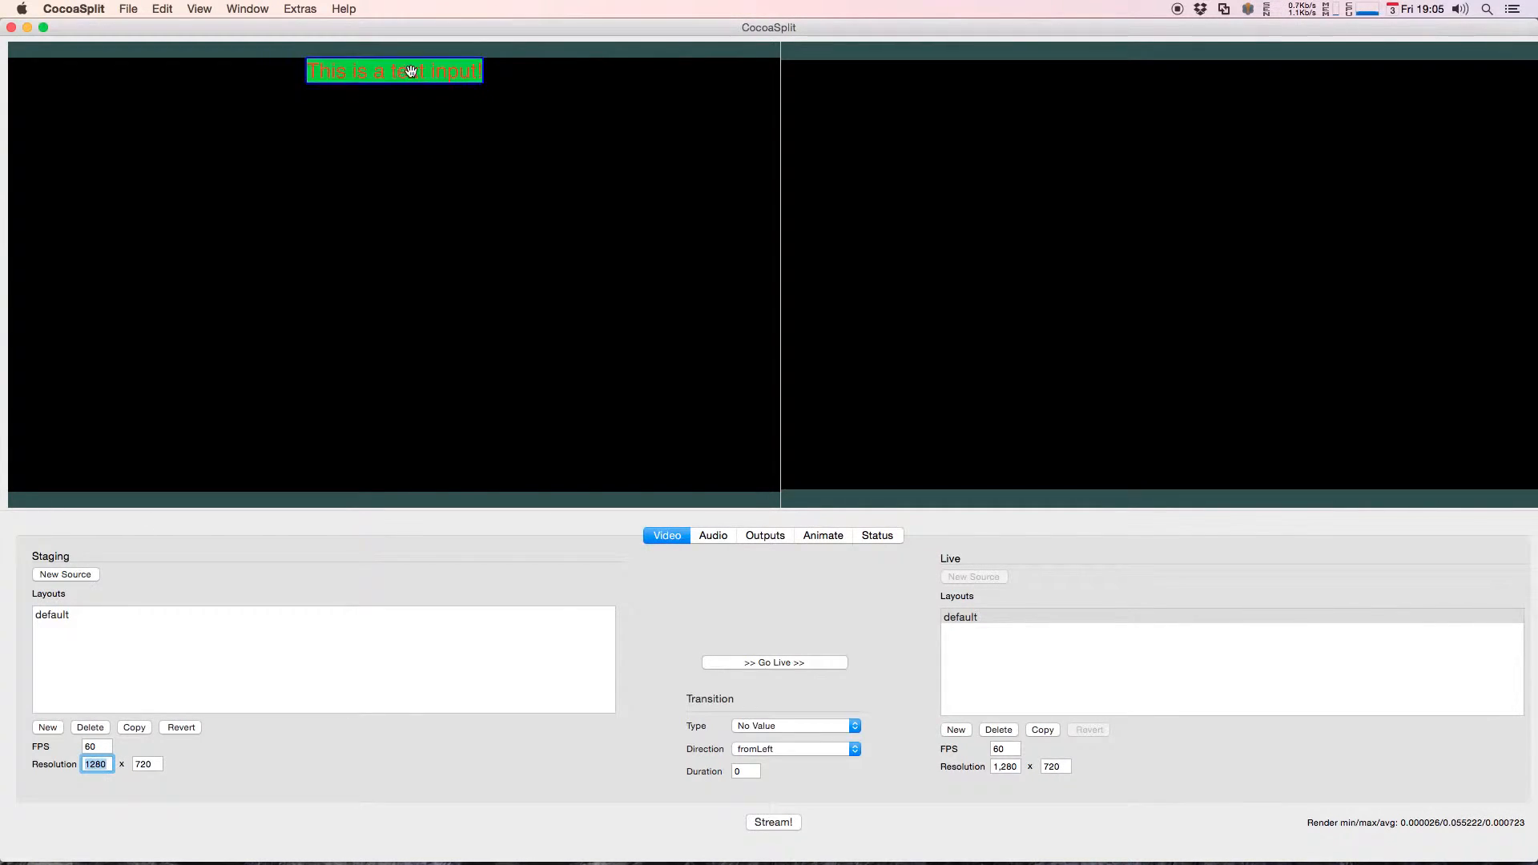
Step: Delete the text source from the staging layout
drag(410, 70, 418, 146)
right_click(417, 146)
click(444, 213)
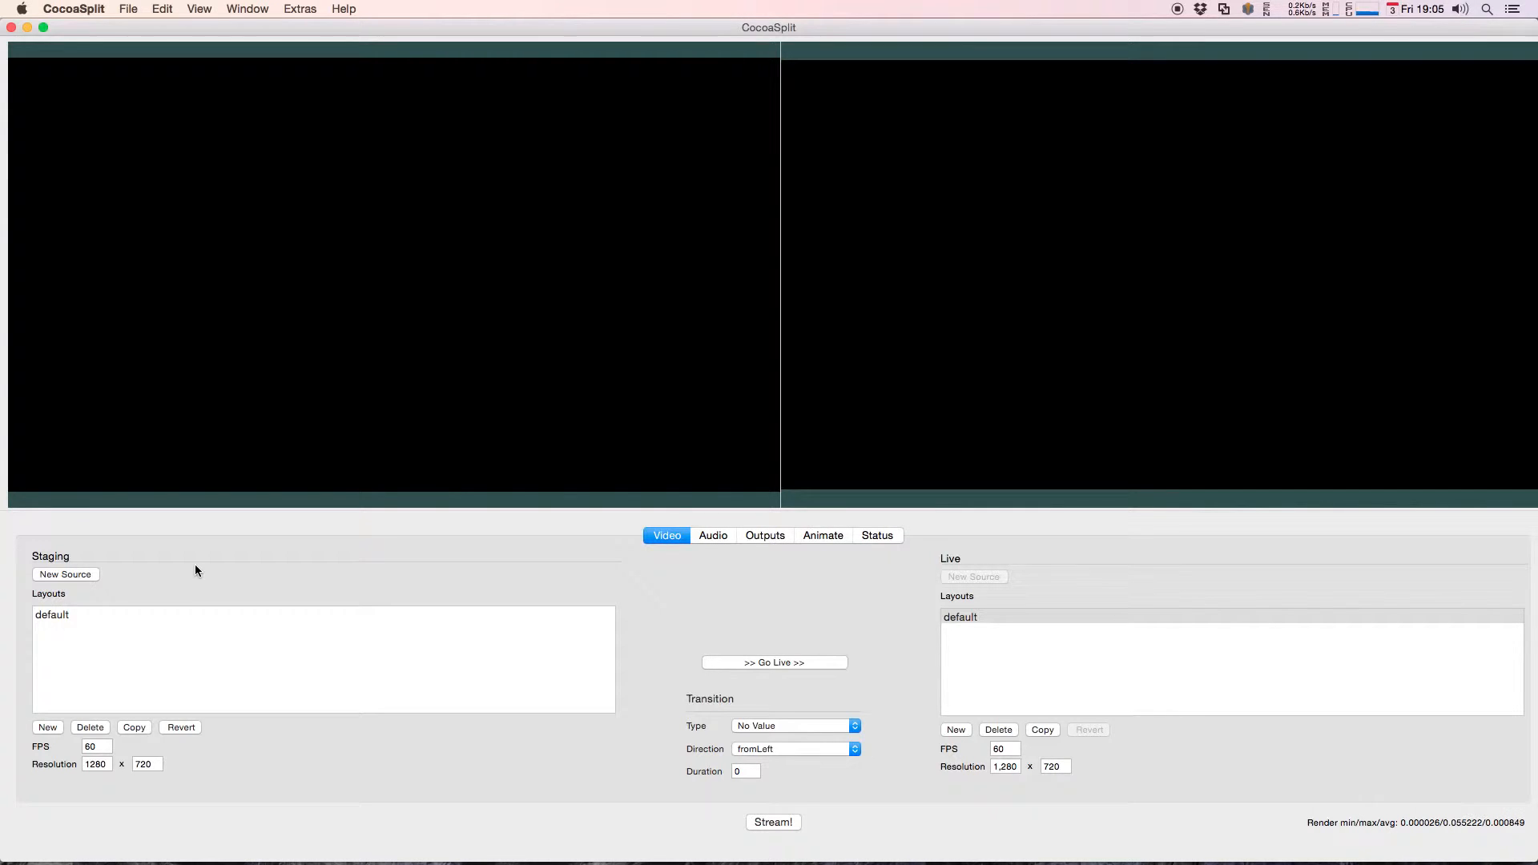
Step: Add a Movie source to the staging layout and load futari_trimmed.mp4 from the Downloads folder
click(69, 575)
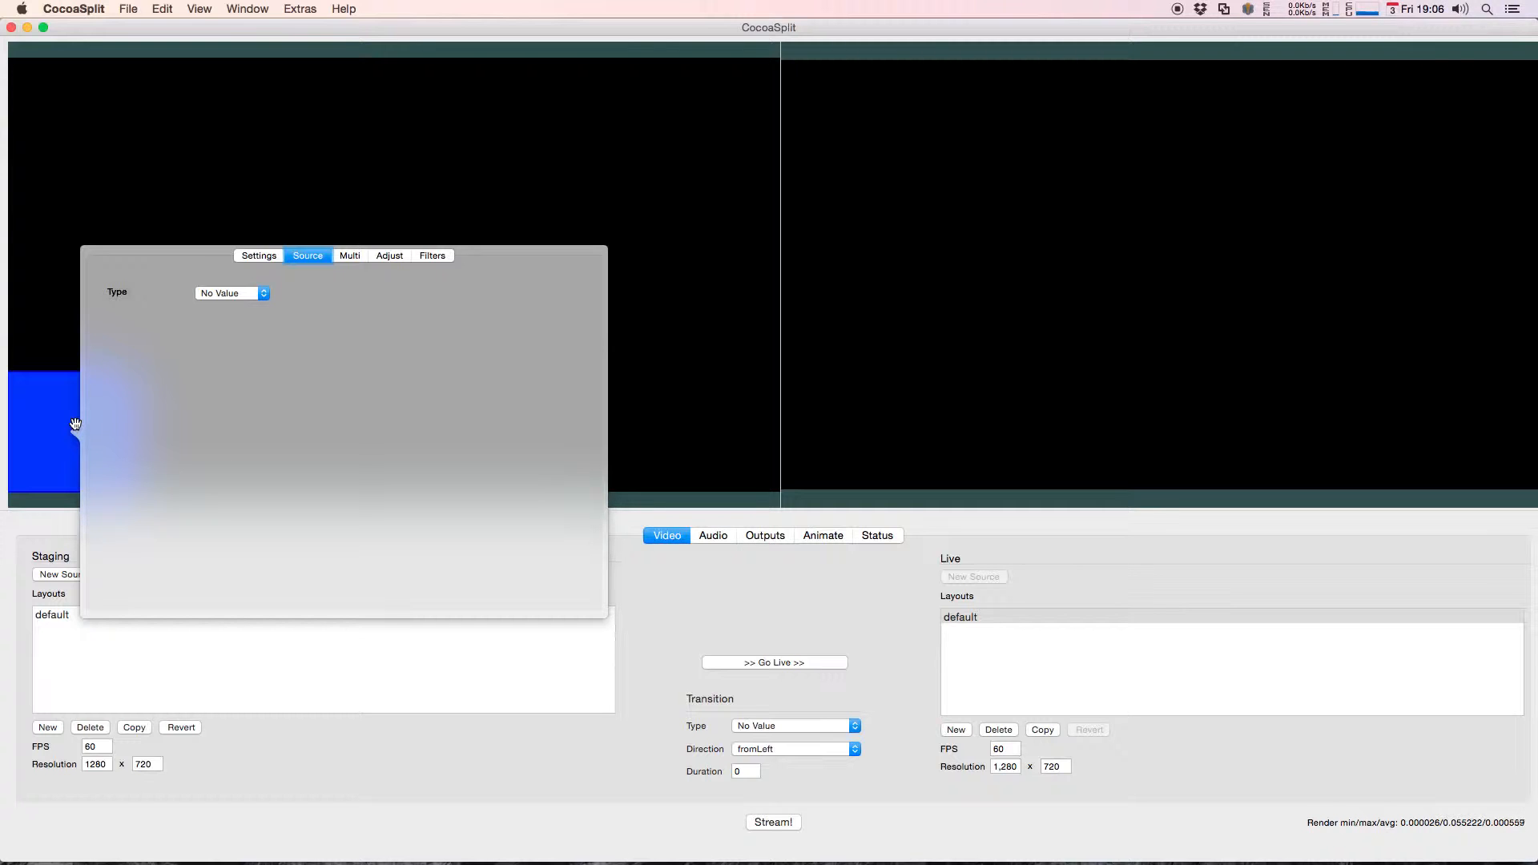
click(239, 292)
click(254, 233)
click(245, 295)
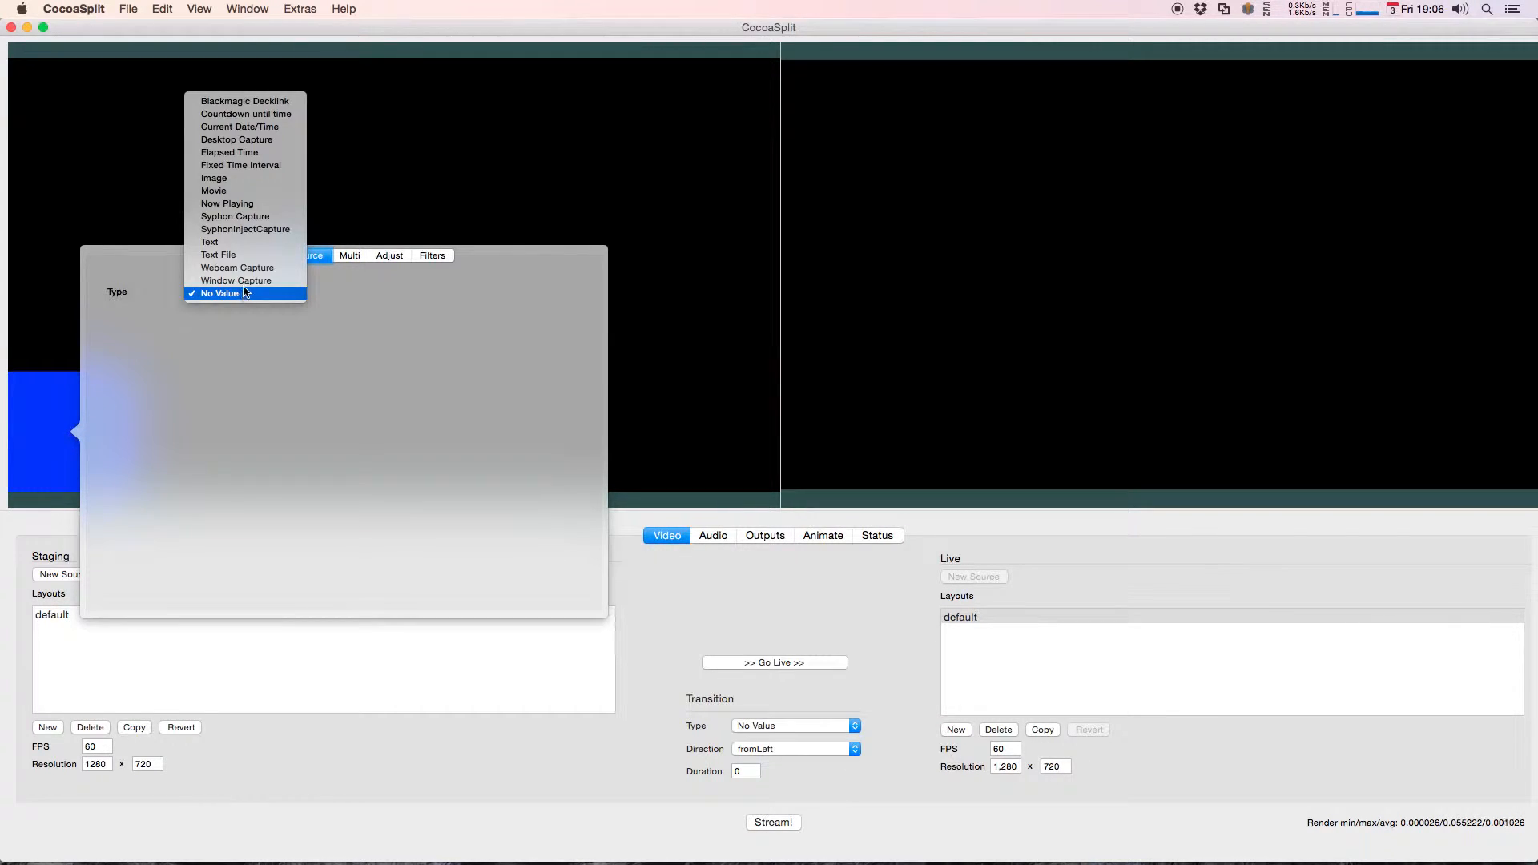
click(234, 192)
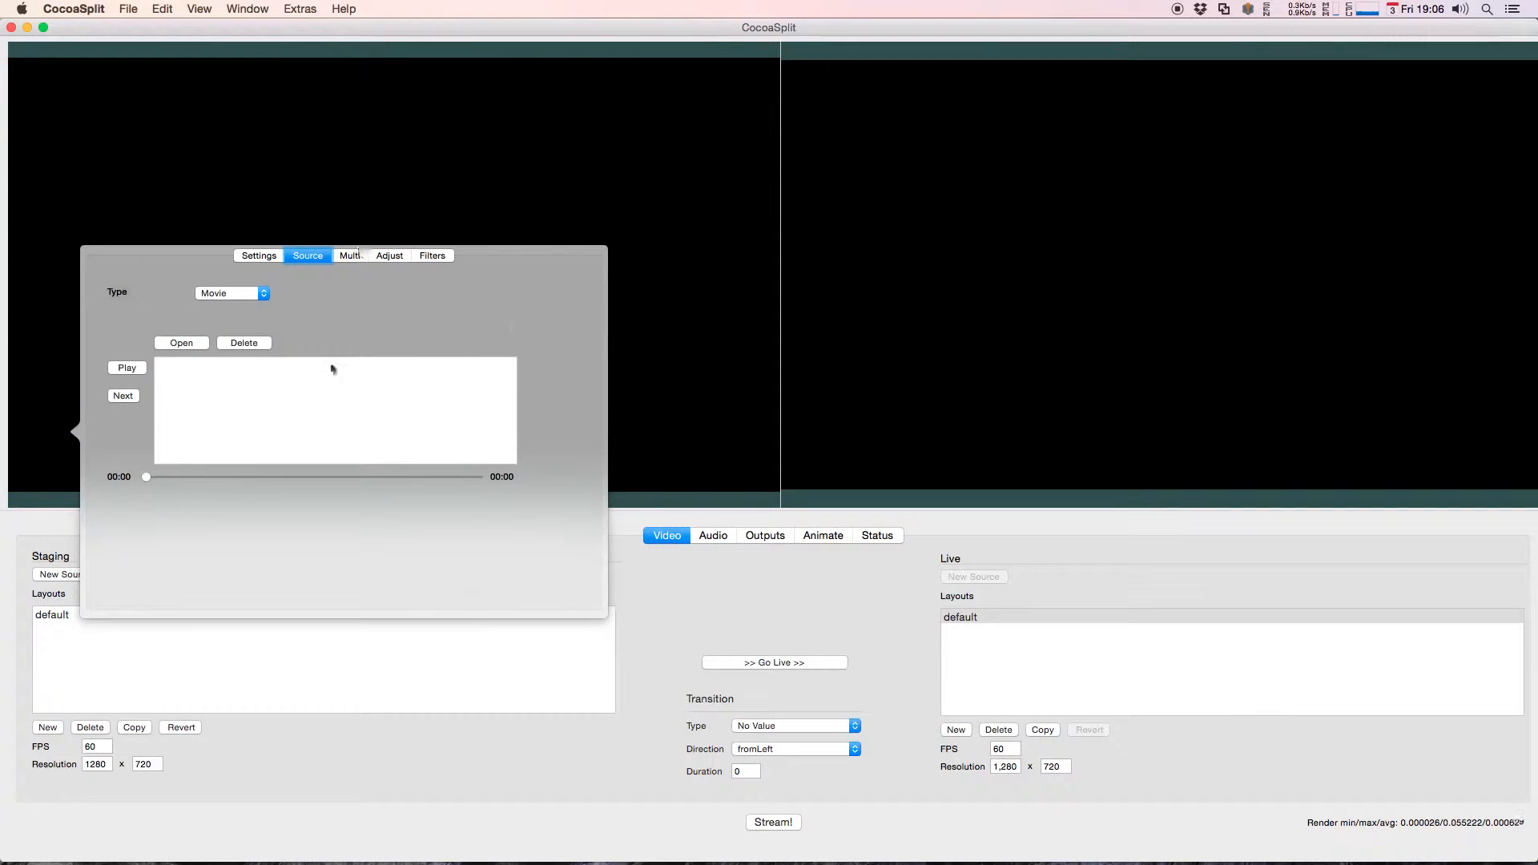
click(178, 345)
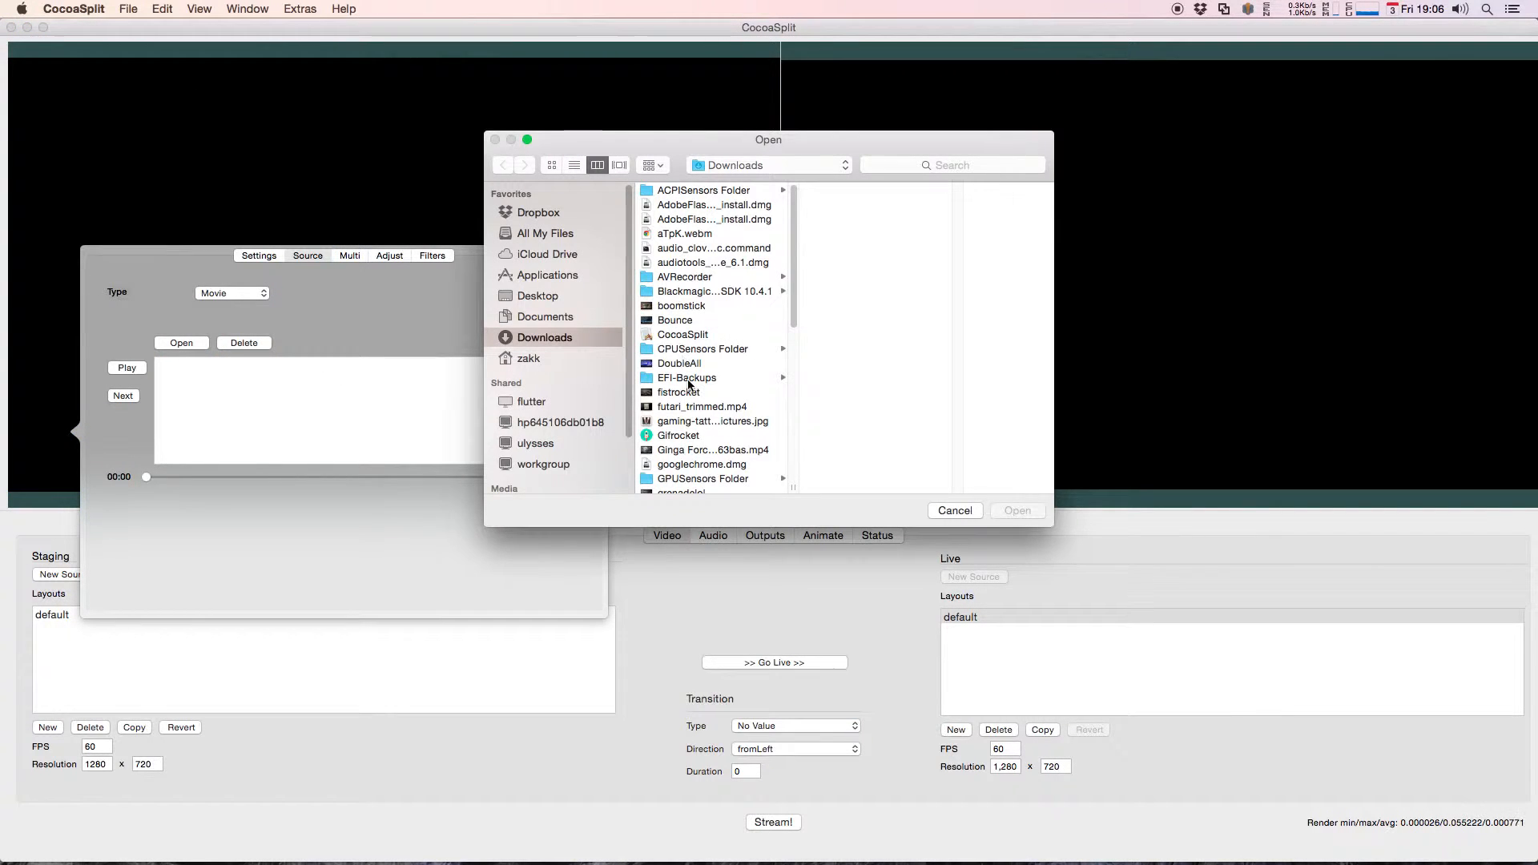
double_click(712, 408)
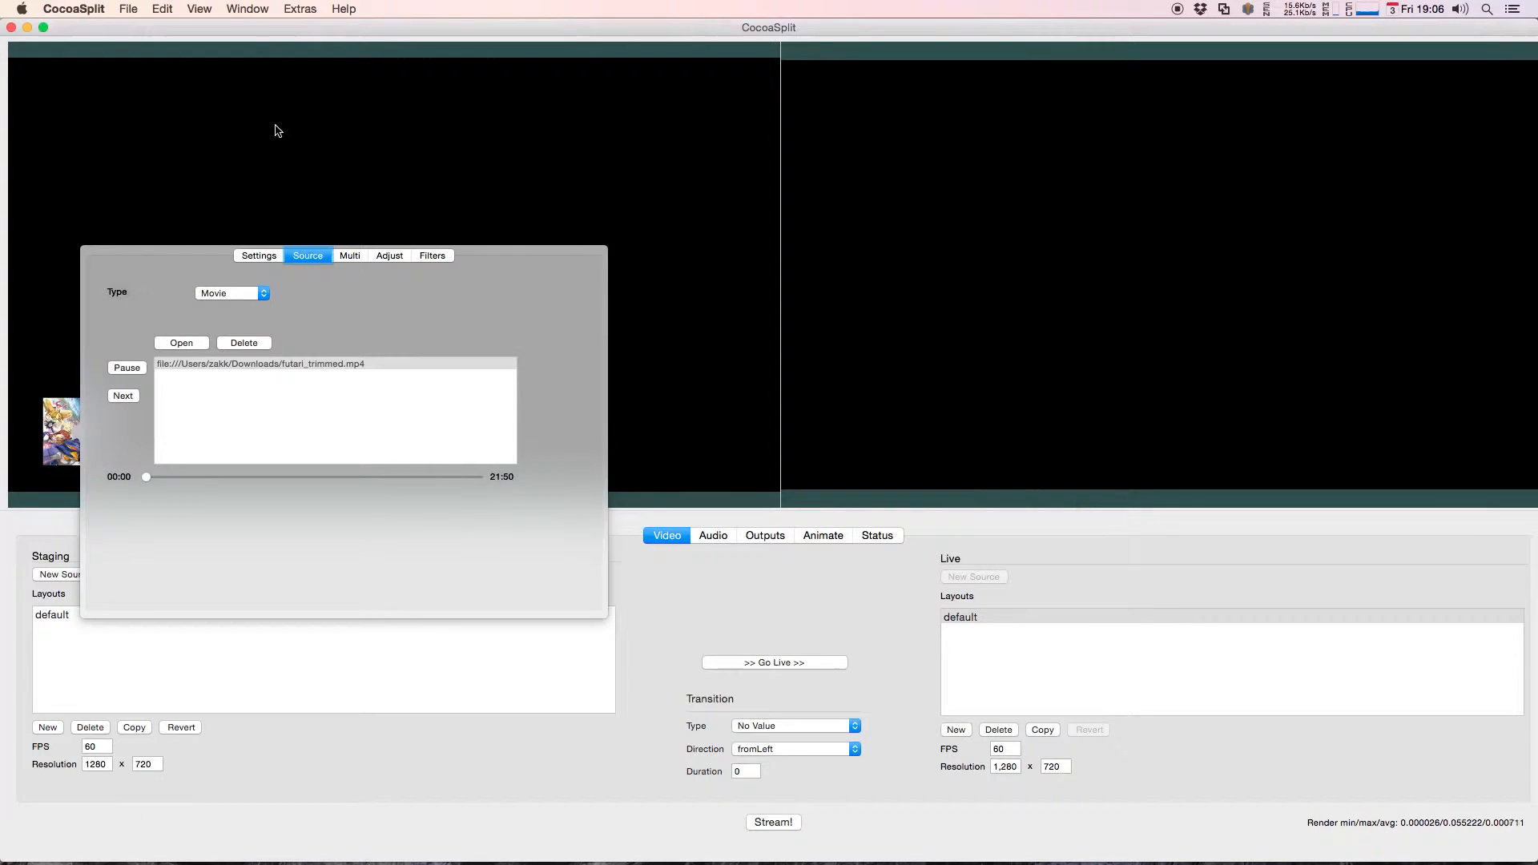
click(239, 145)
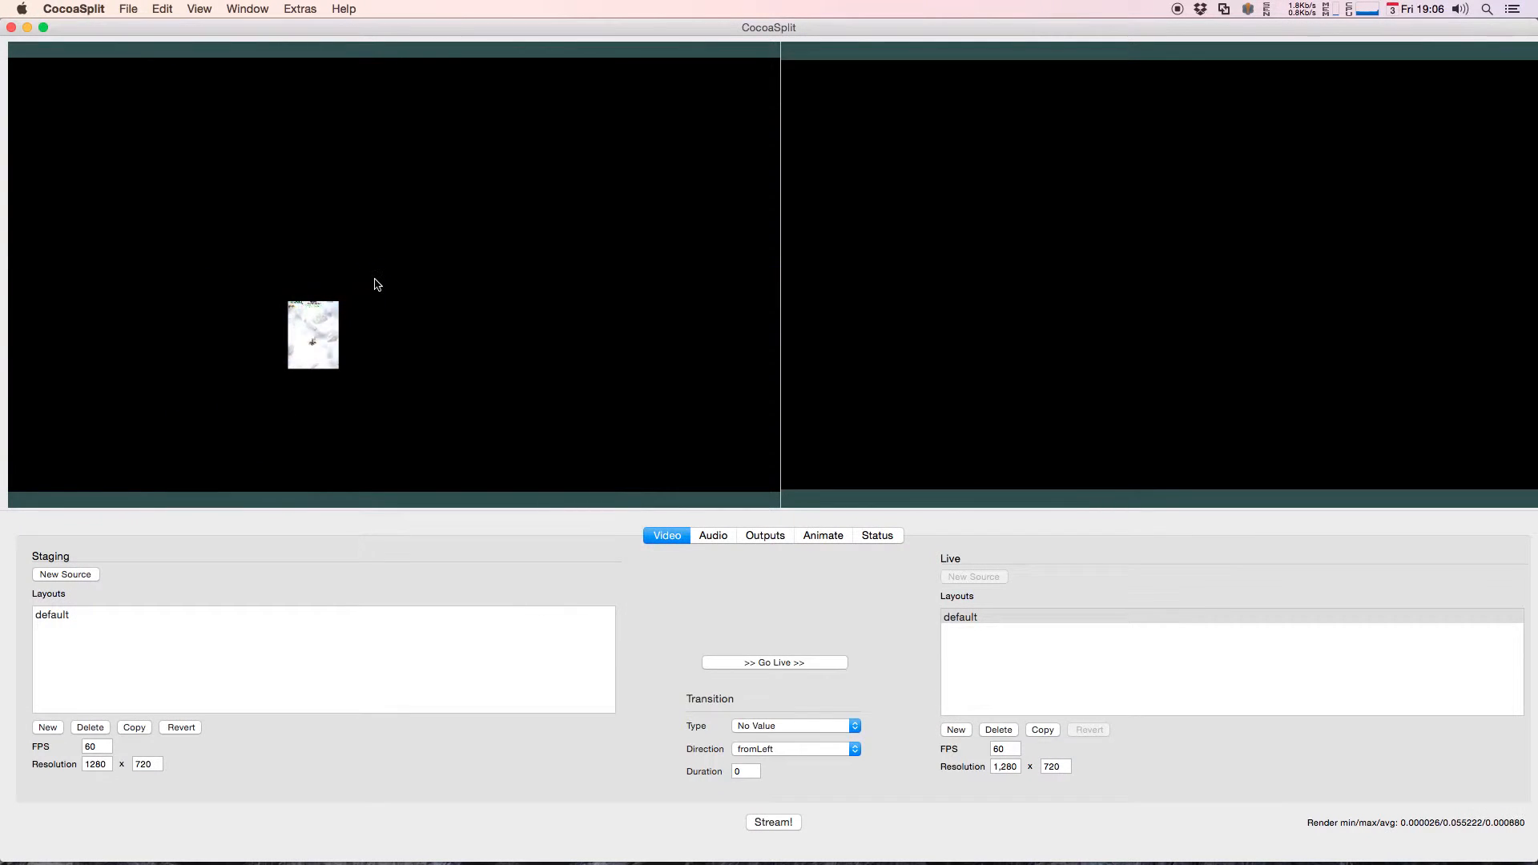
Step: Enlarge the movie source to about three quarters of the staging canvas width and place it near the center
drag(362, 328, 714, 120)
drag(677, 187, 532, 206)
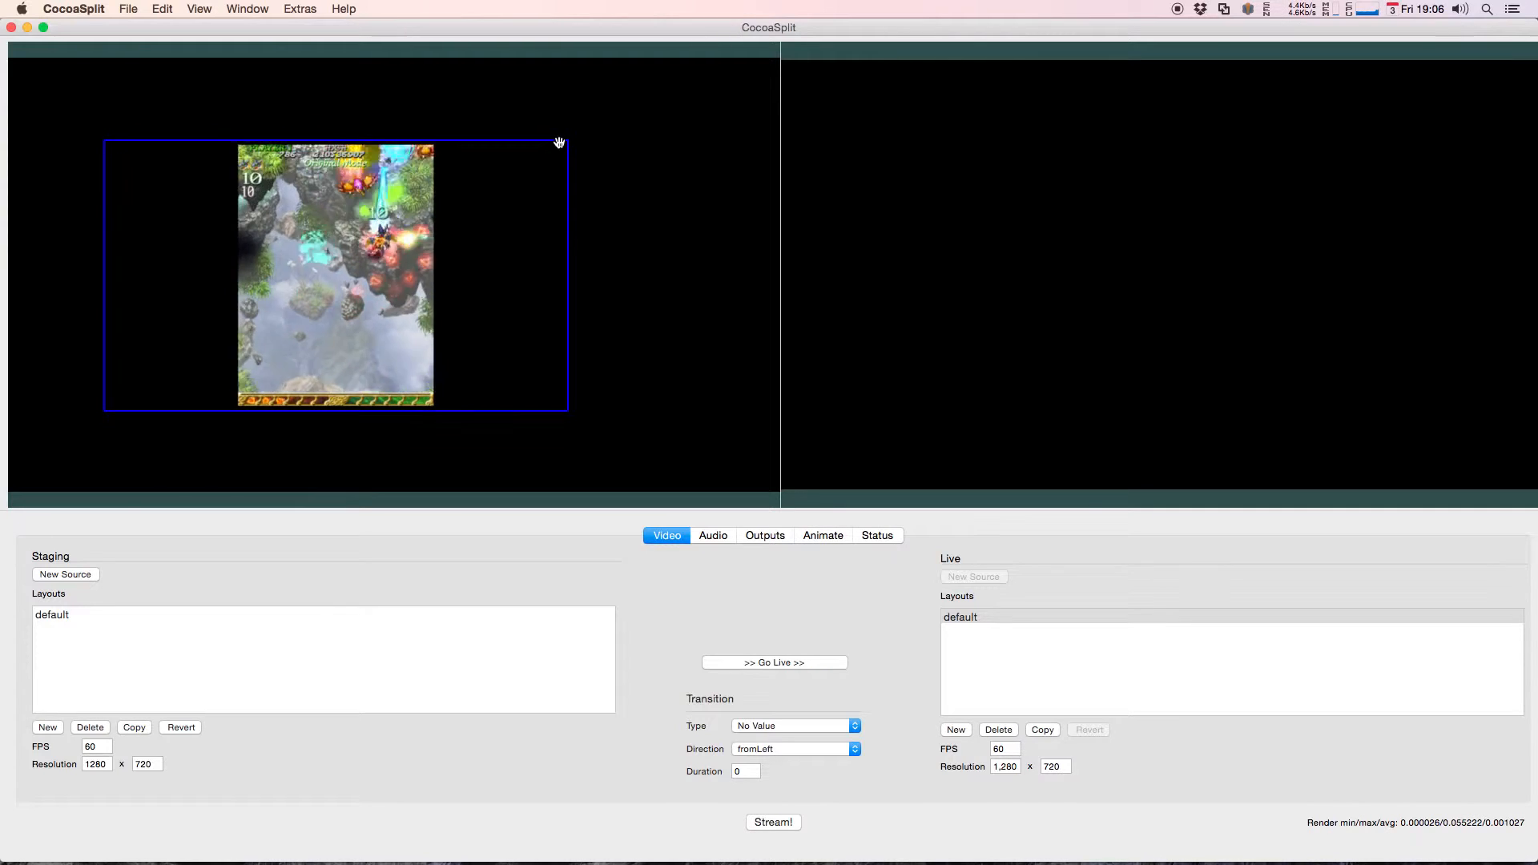
drag(568, 145, 670, 127)
mouse_move(606, 222)
mouse_down()
mouse_move(806, 182)
mouse_move(732, 165)
mouse_move(593, 209)
mouse_up()
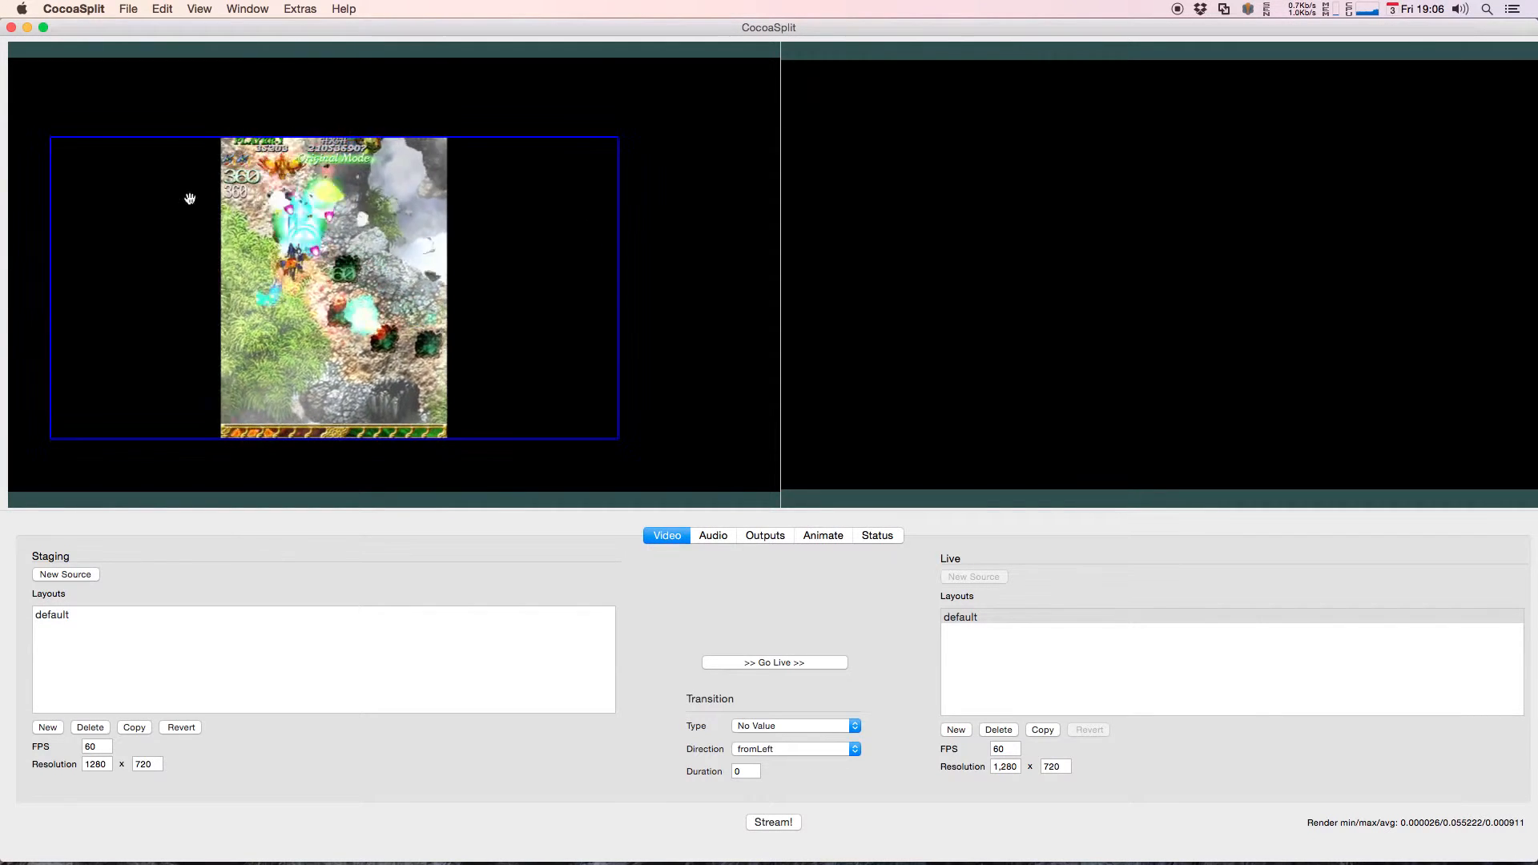
right_click(318, 214)
click(158, 76)
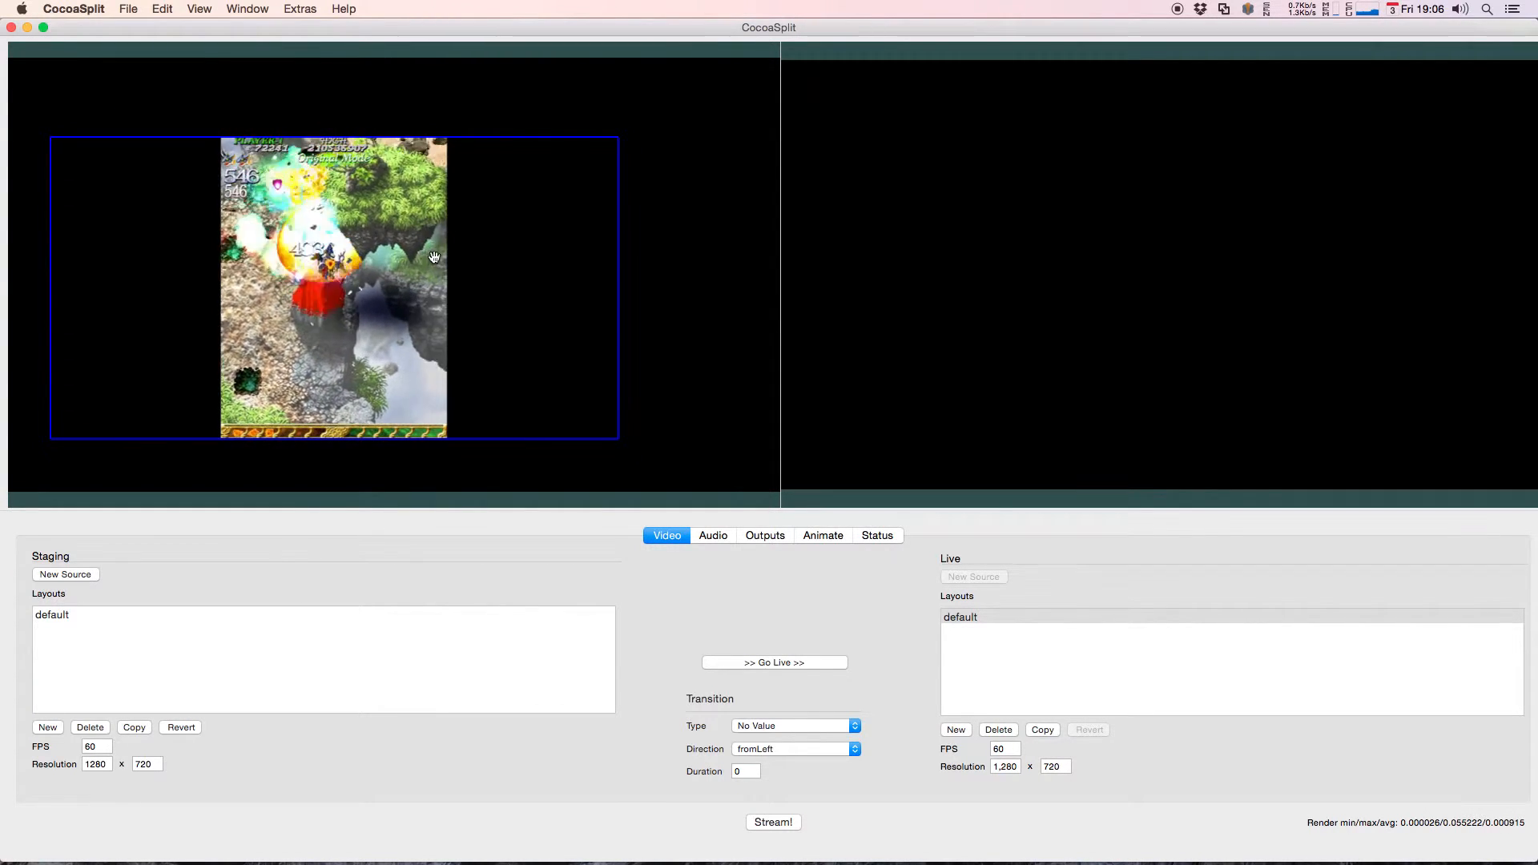
drag(499, 239, 601, 251)
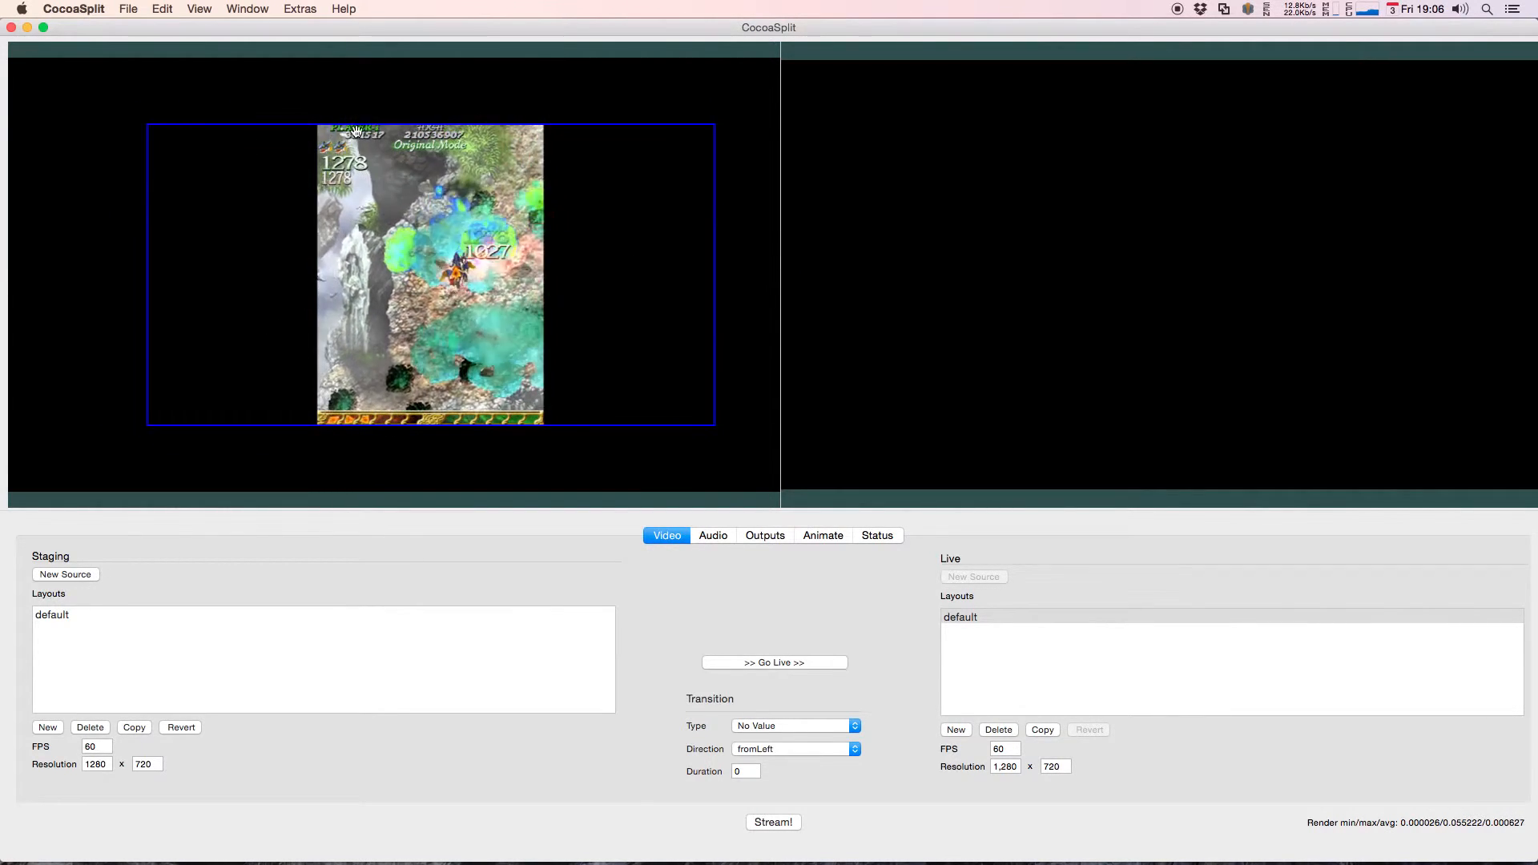
Step: Add a Text source to the staging layout reading "PLZ DONATE!!!!"
click(89, 576)
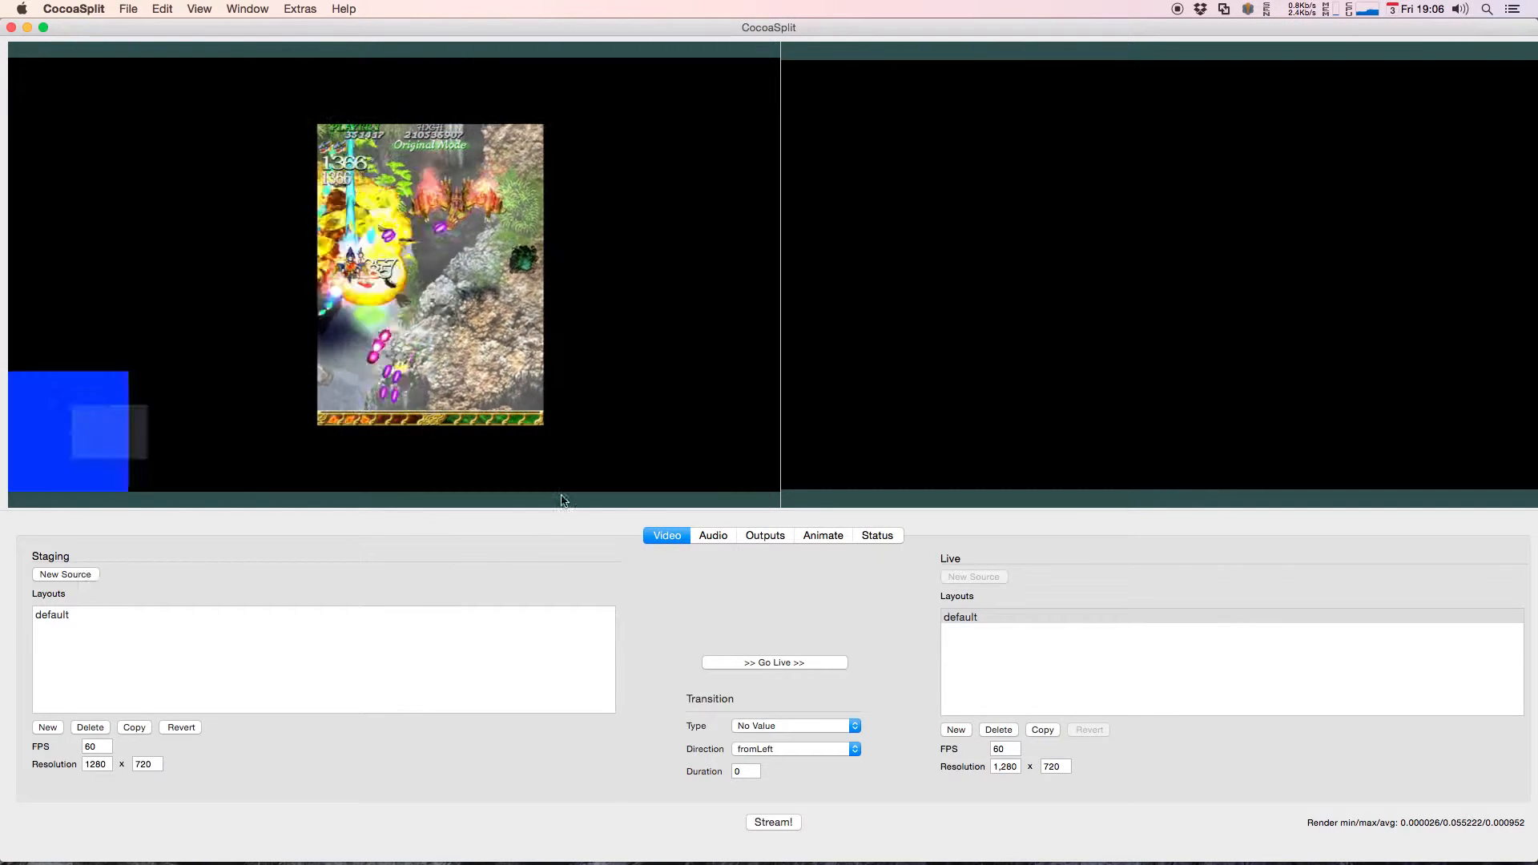
click(250, 302)
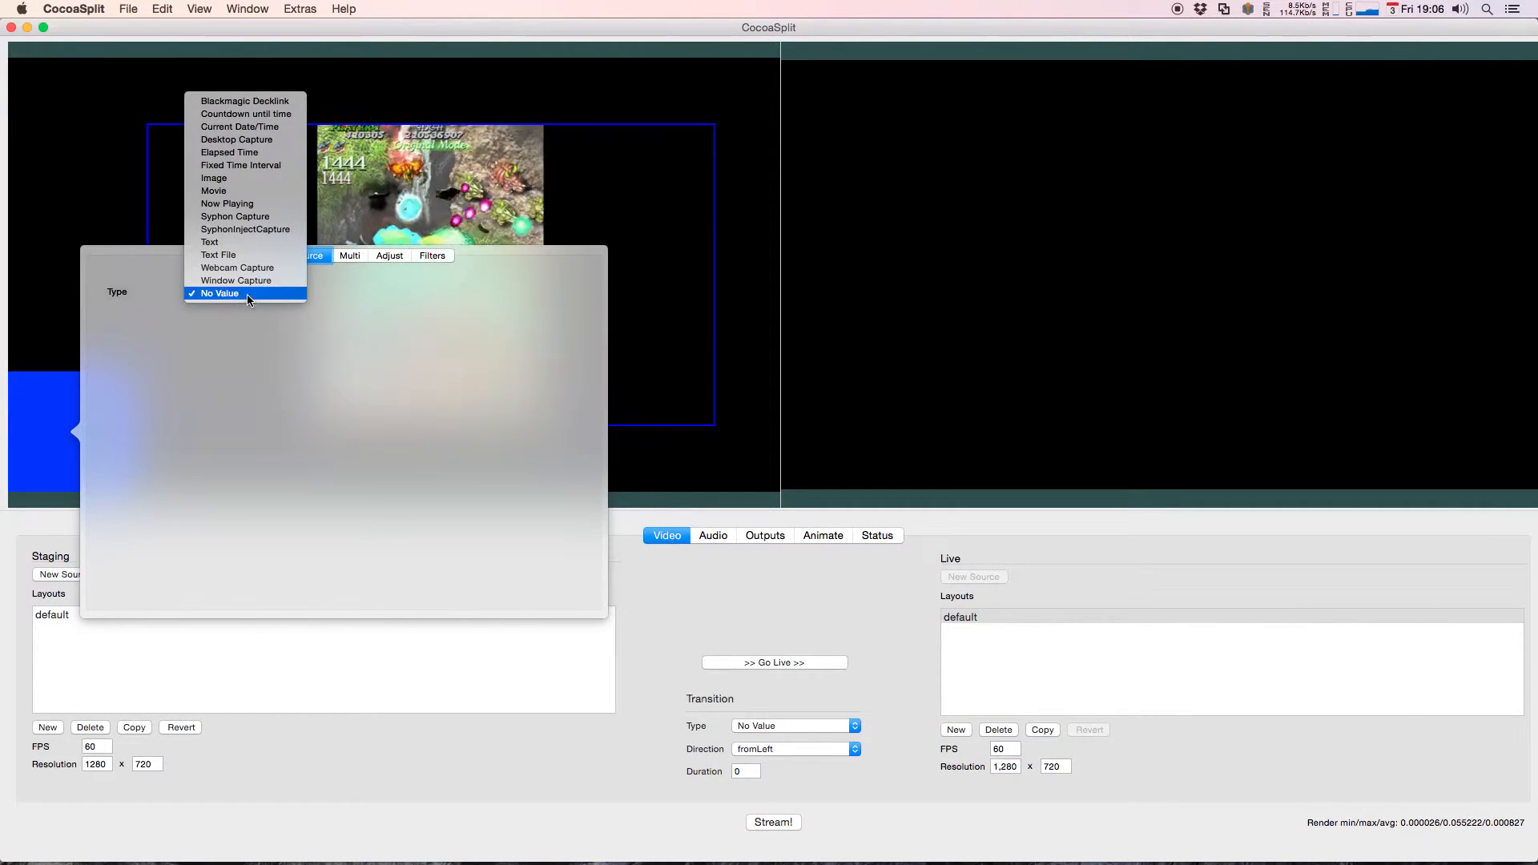
click(257, 250)
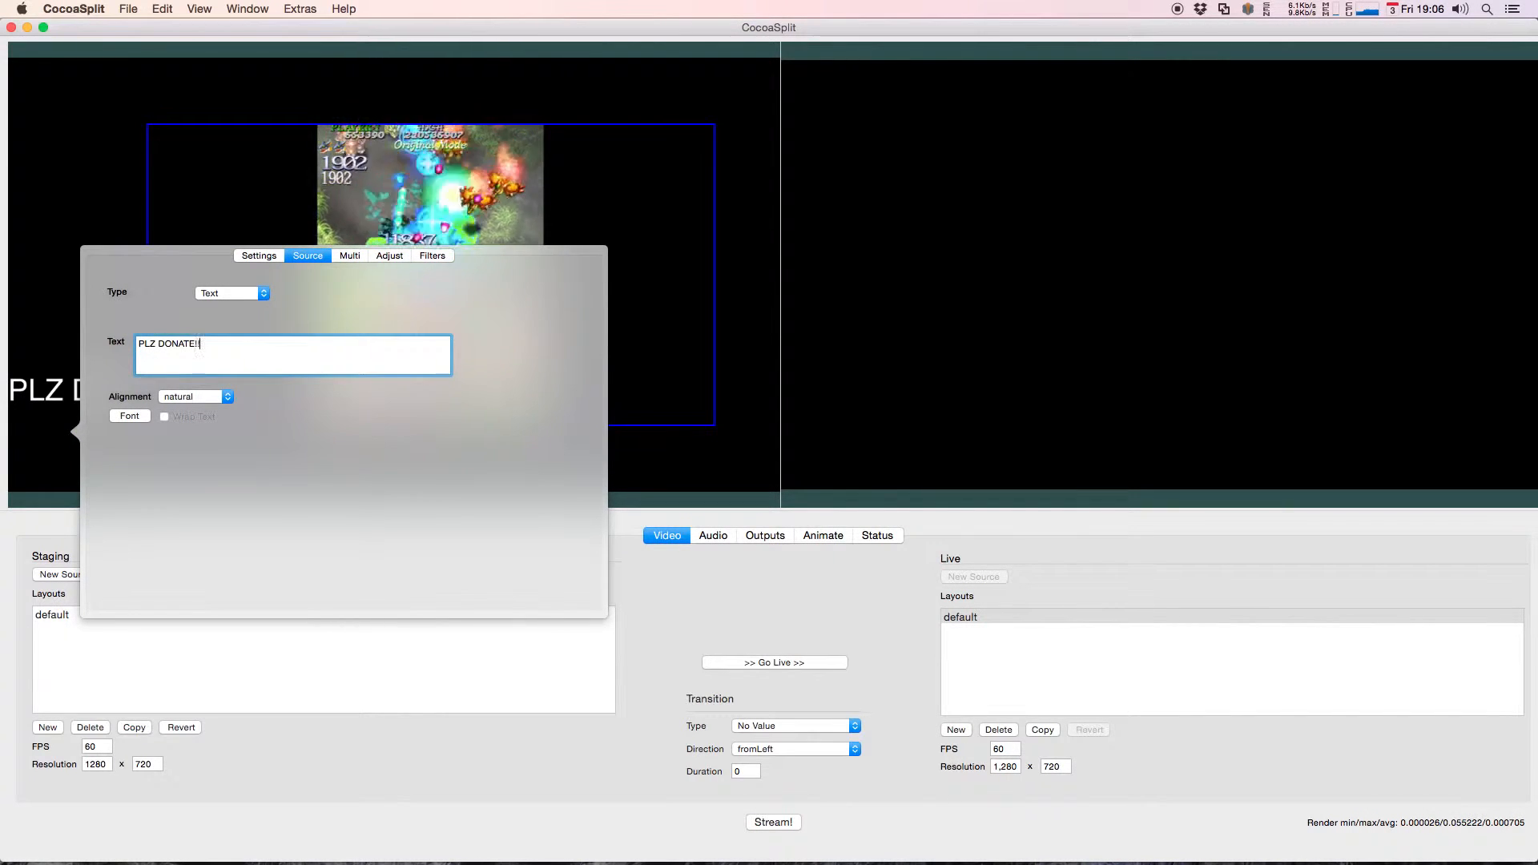
Step: Set the donation text's font size to 17 and its text color to bright green
click(129, 415)
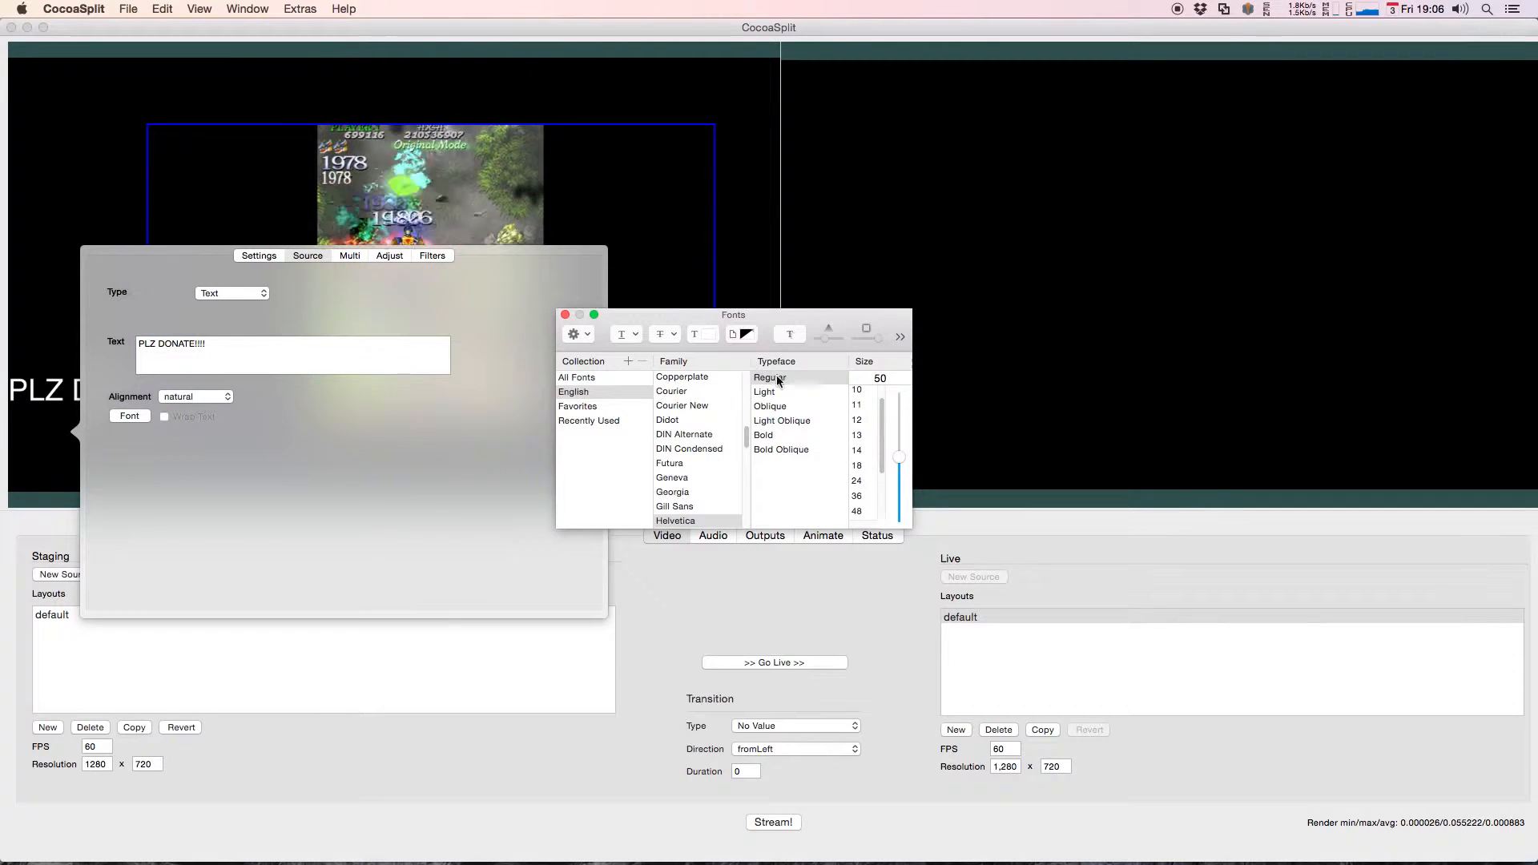
drag(899, 492, 899, 500)
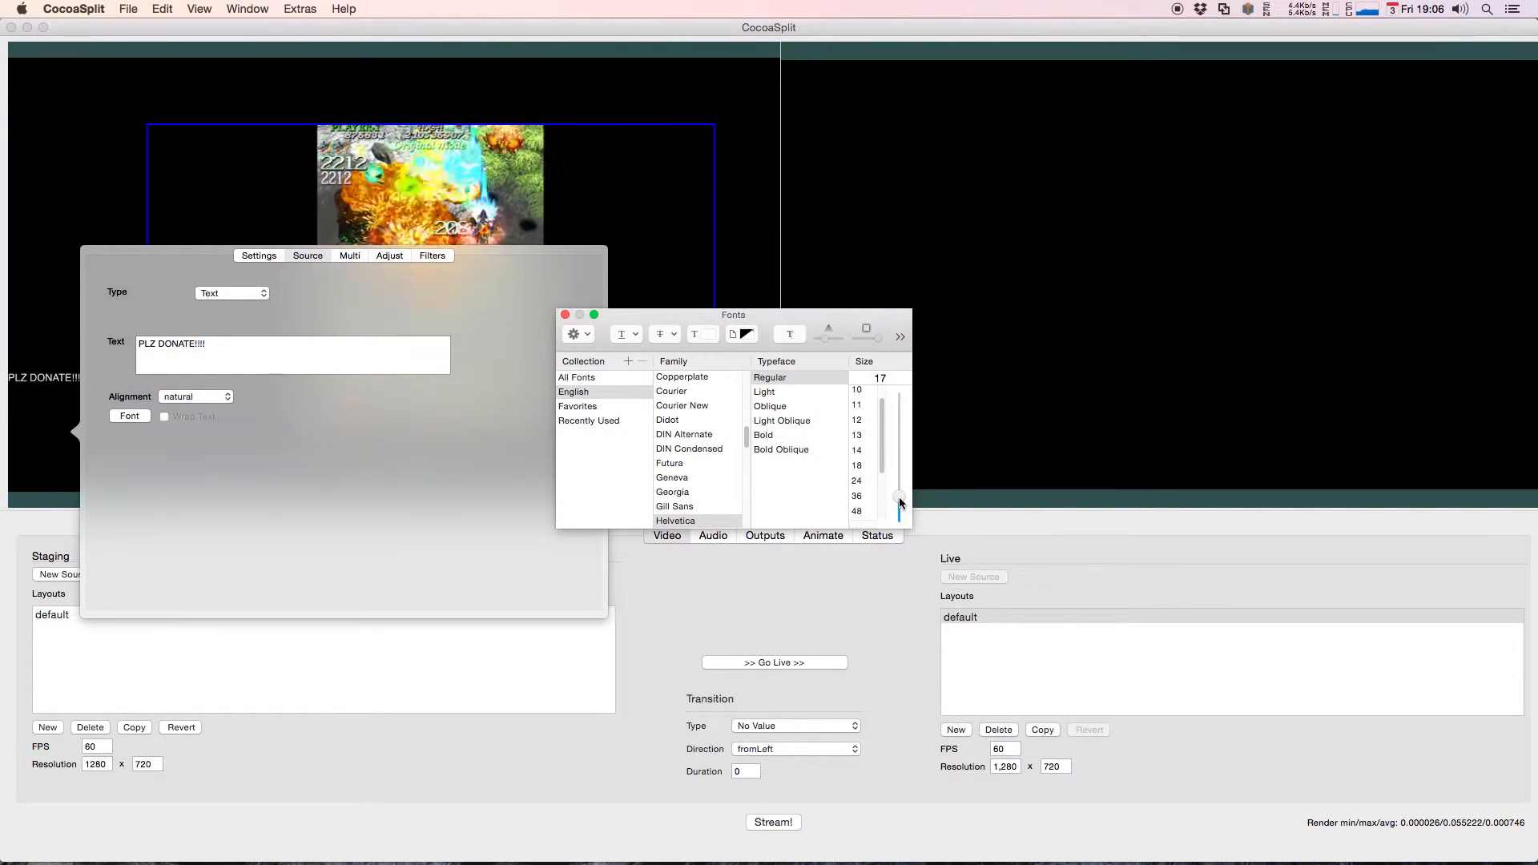
click(707, 334)
drag(343, 505, 306, 442)
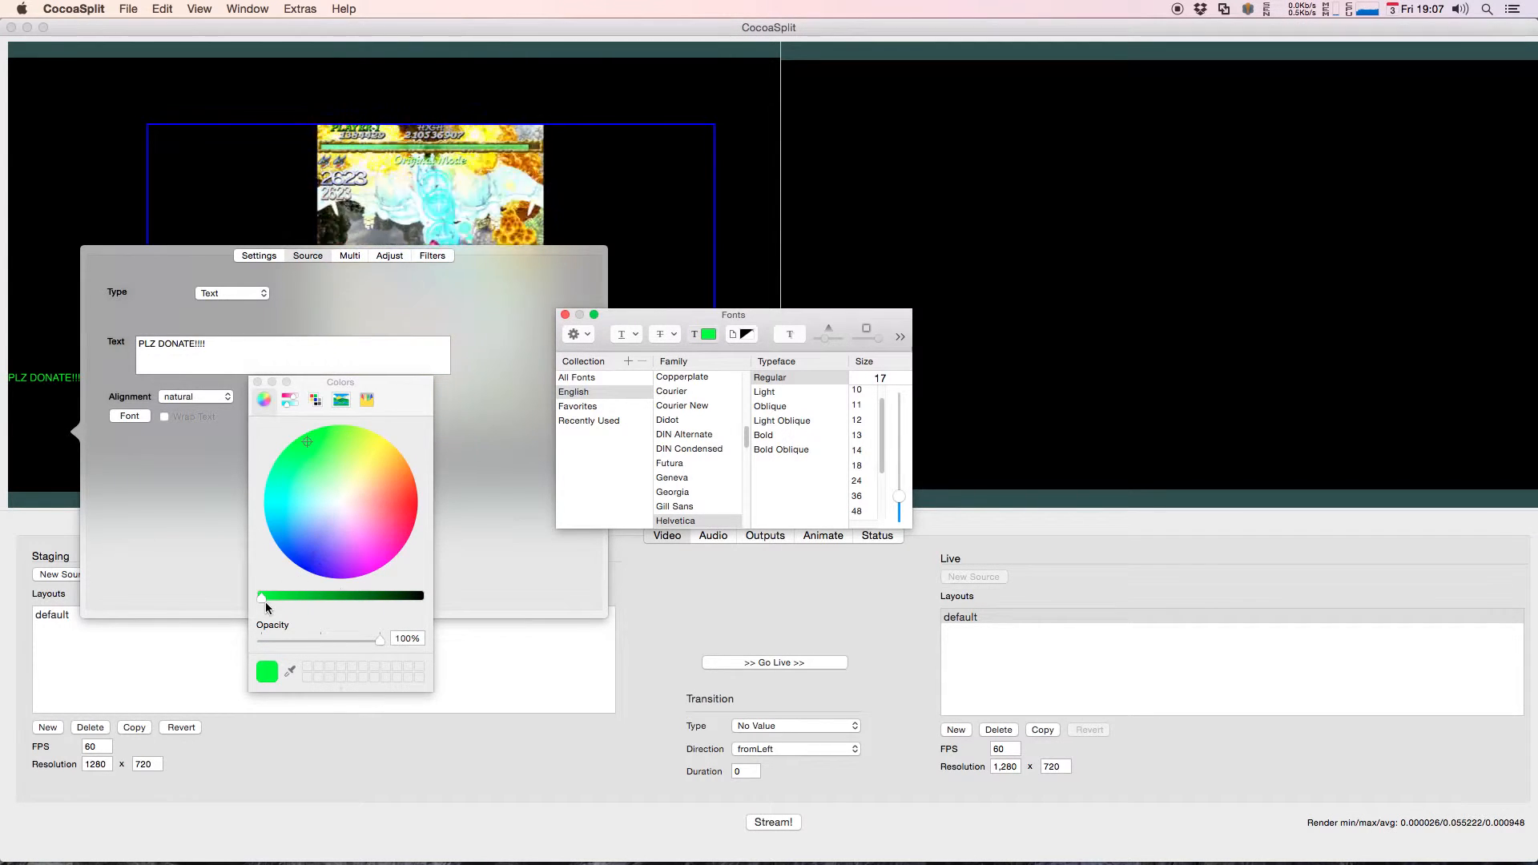
click(258, 383)
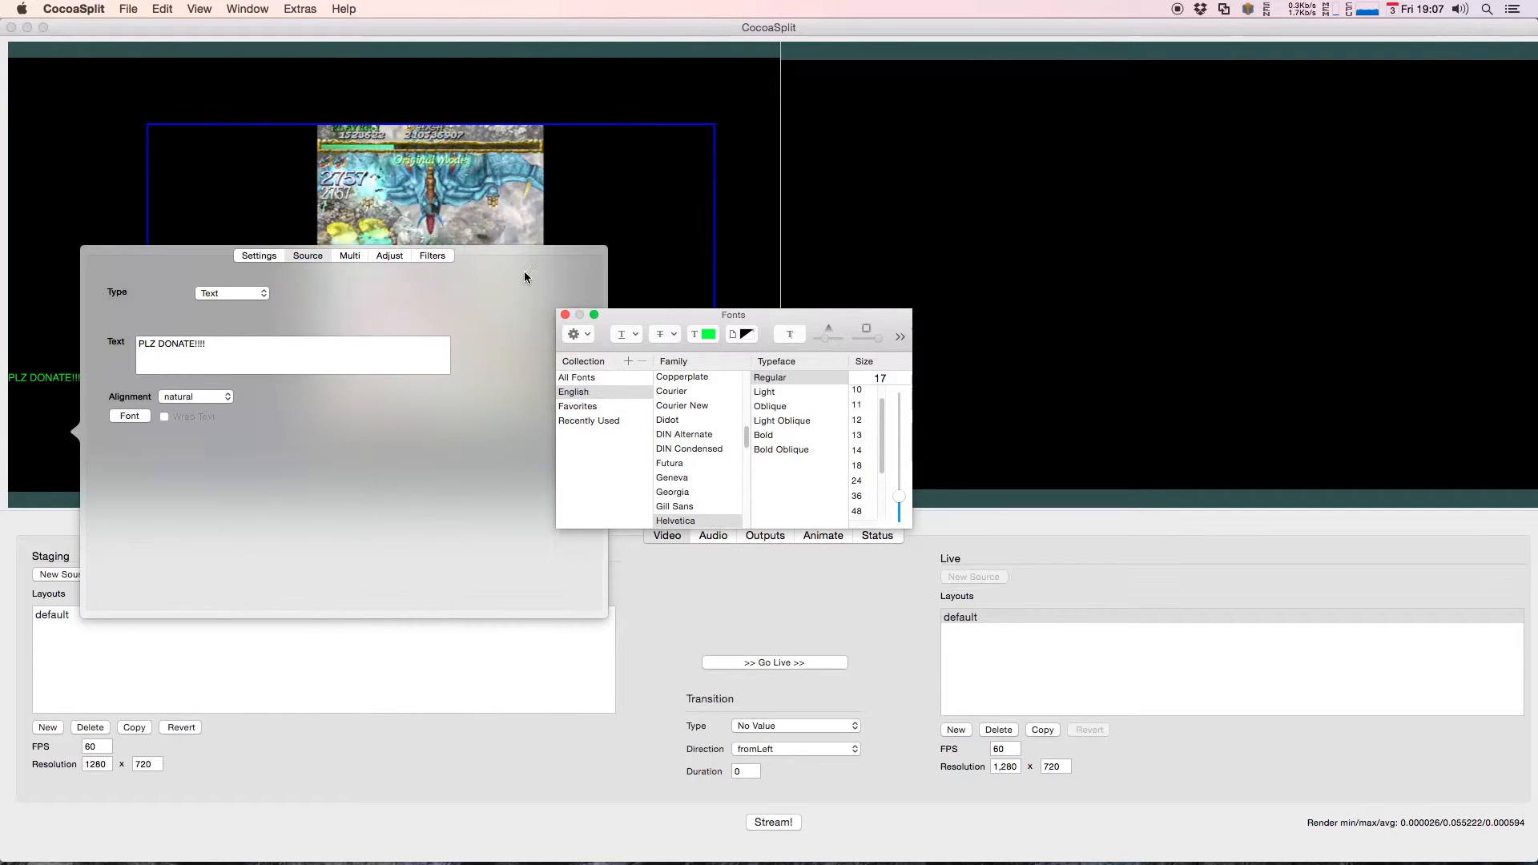
click(566, 316)
Step: Give the donation text source a blue gradient start color and shrink its box to a small banner around the text
click(261, 256)
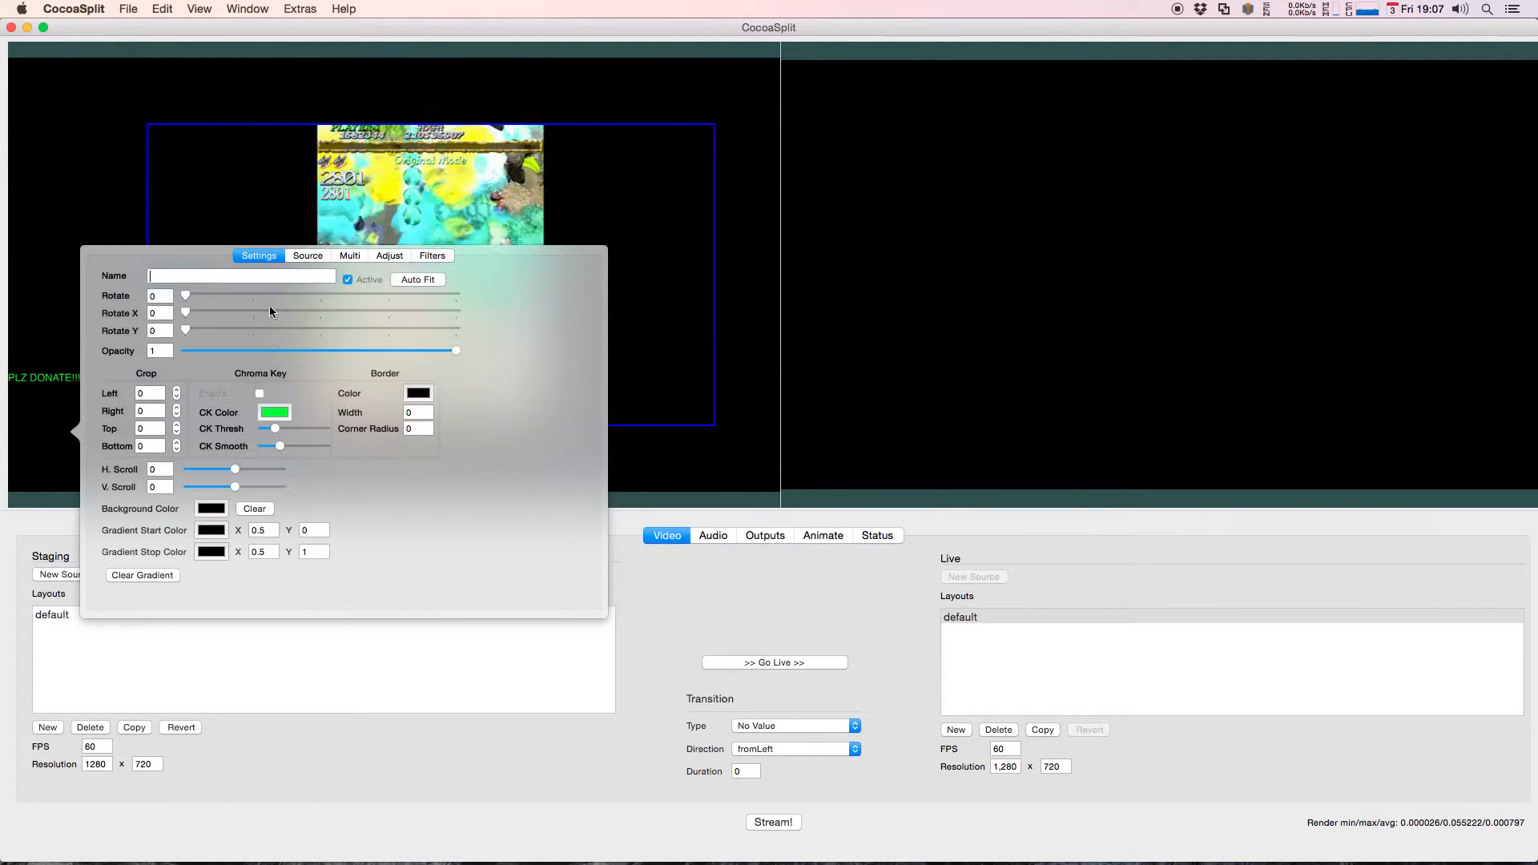
click(211, 529)
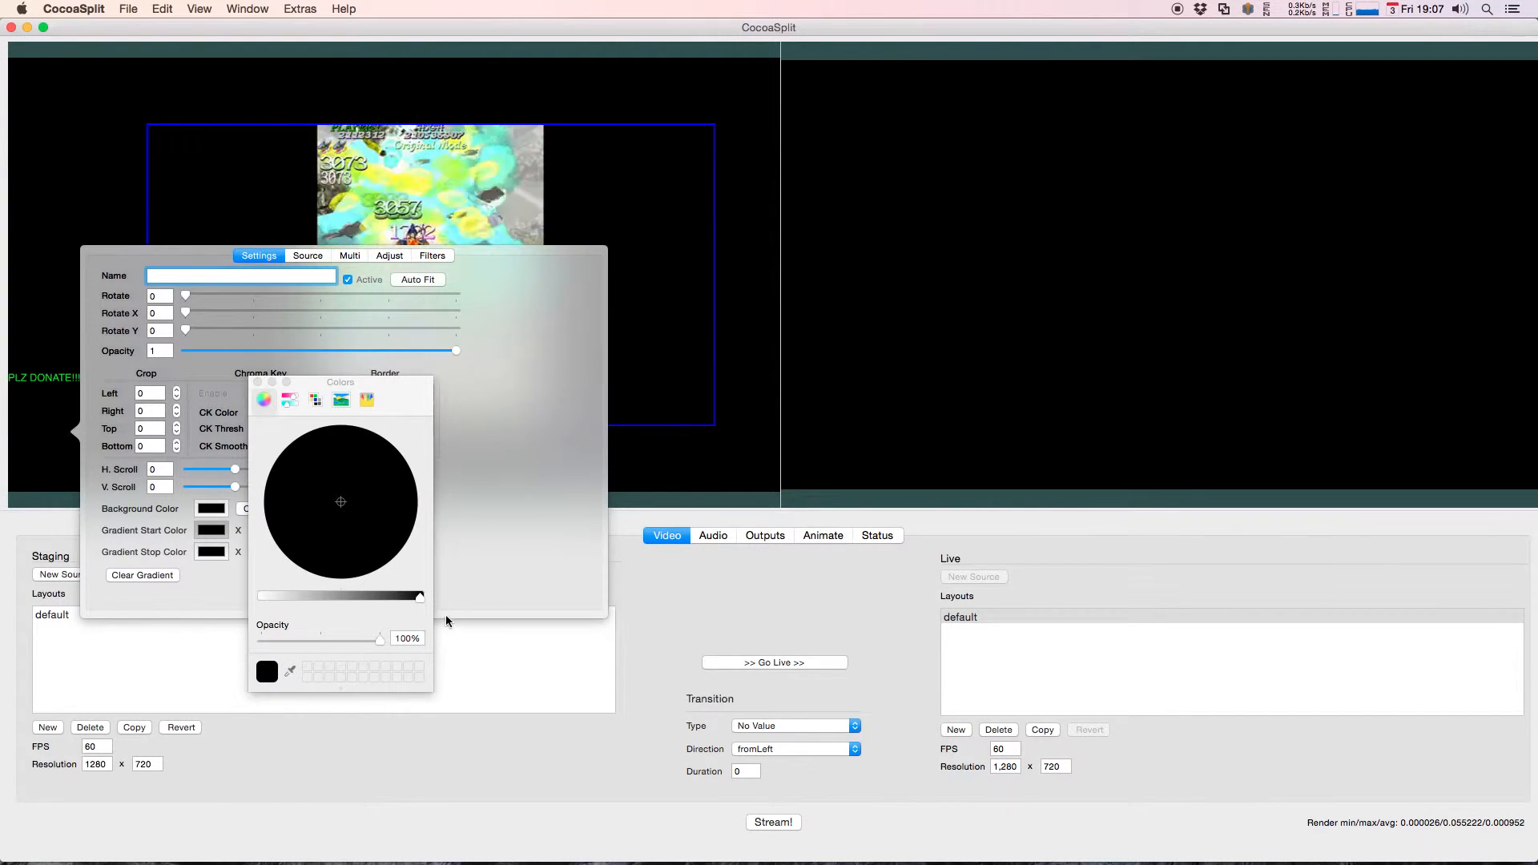
drag(420, 598, 307, 597)
drag(341, 502, 302, 553)
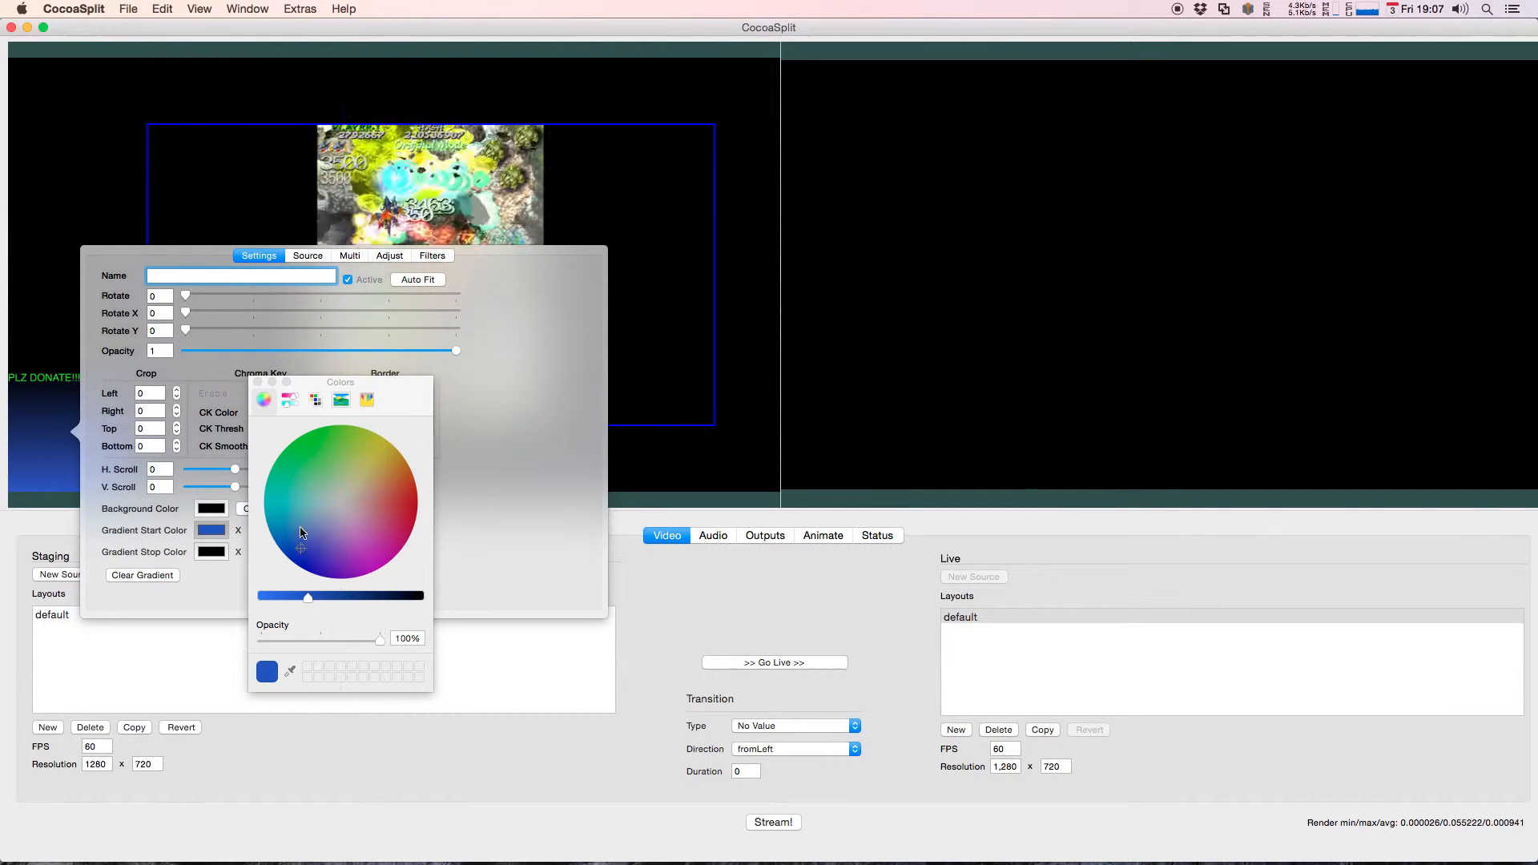
click(258, 382)
click(59, 286)
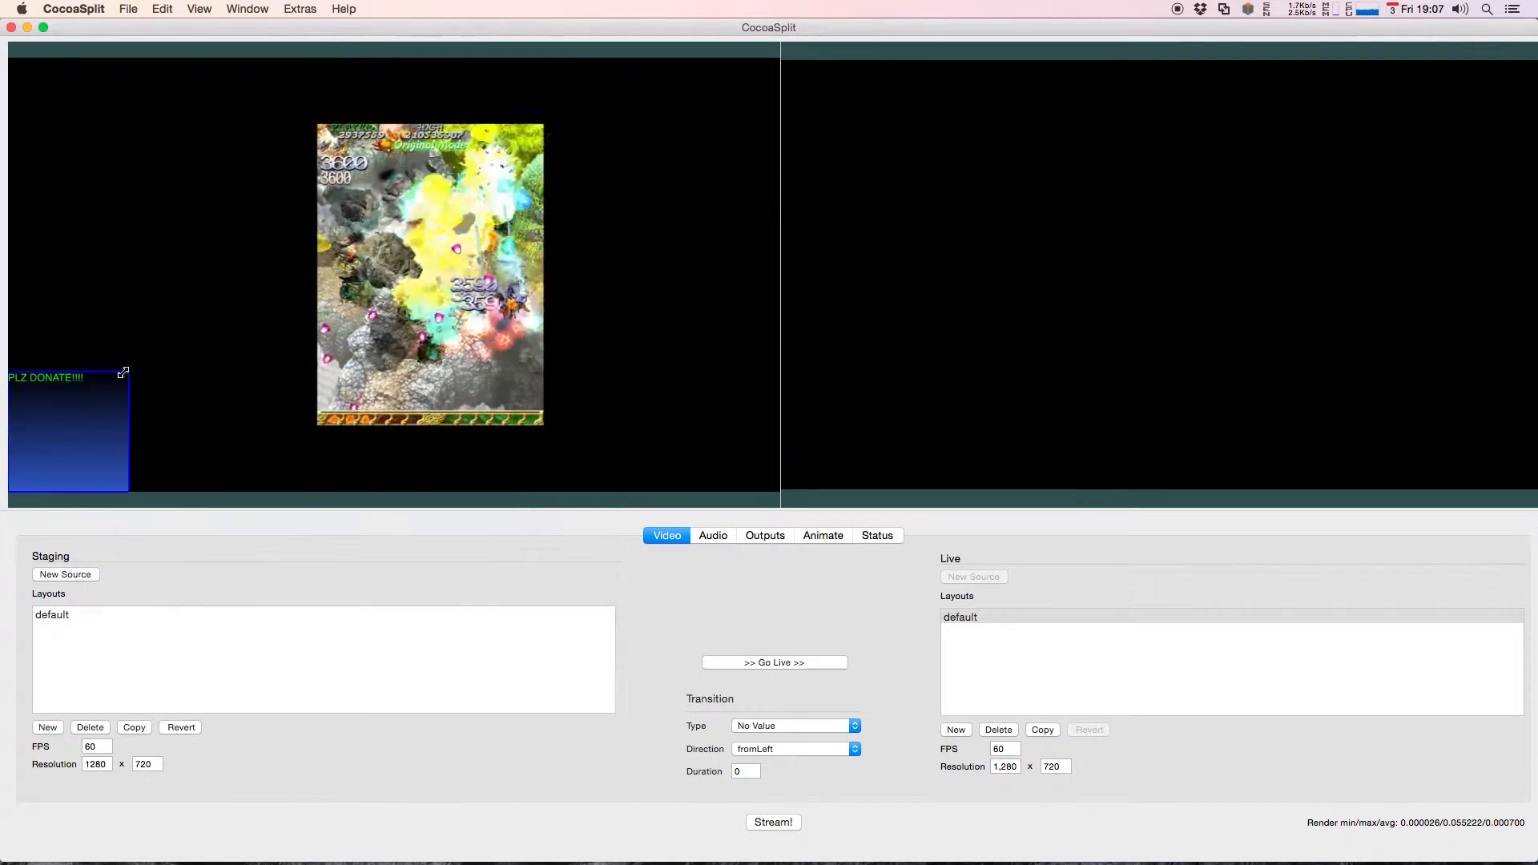
mouse_move(129, 374)
mouse_down()
mouse_move(94, 493)
mouse_move(138, 404)
mouse_up()
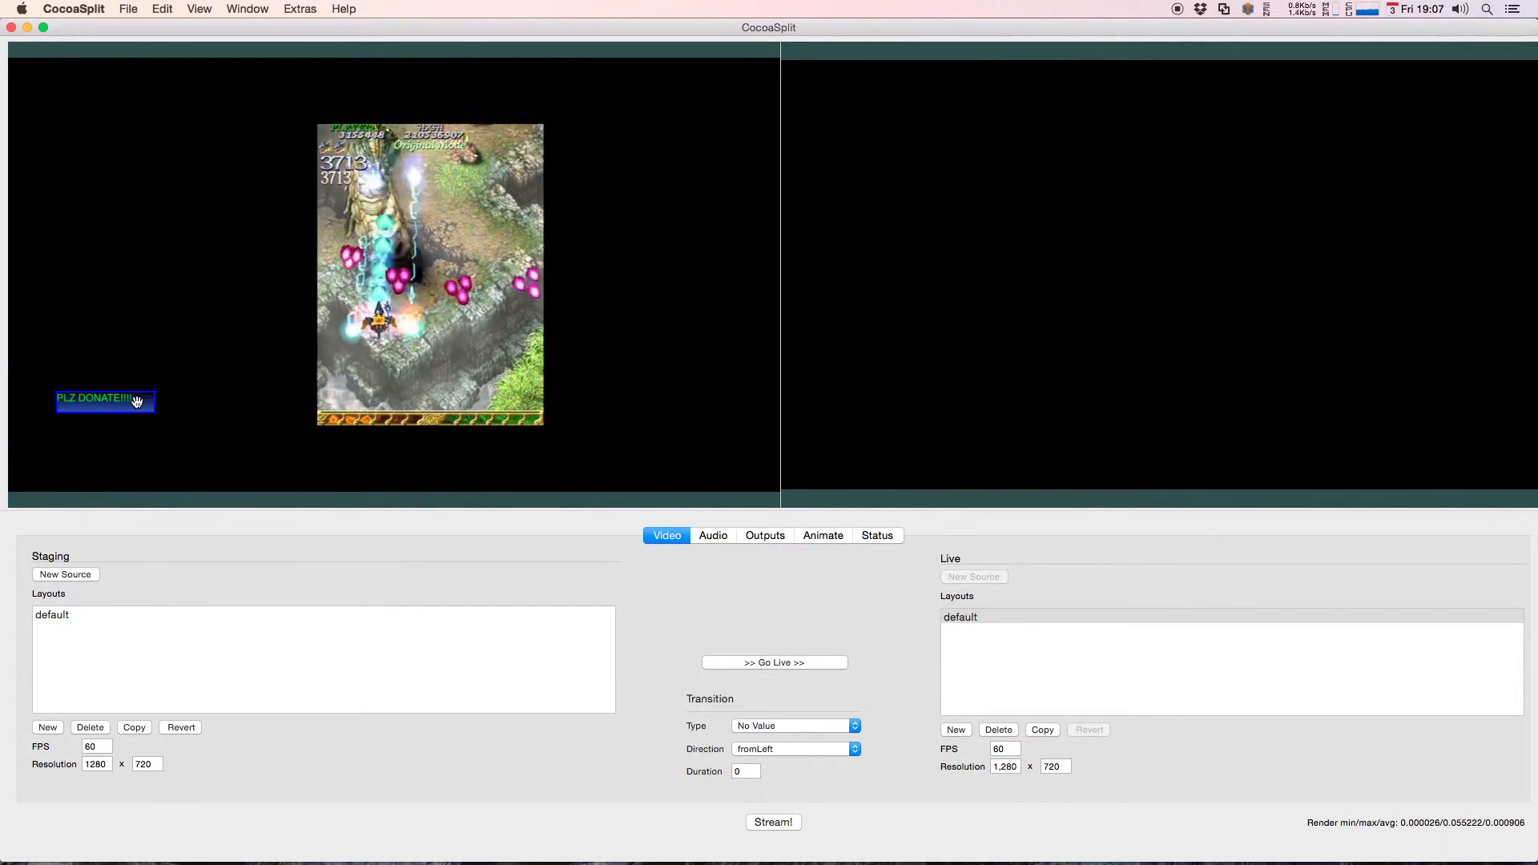
Step: Move the movie source around behind the donation banner and Auto Fit it to the staging canvas
mouse_move(496, 236)
mouse_down()
mouse_move(482, 236)
mouse_move(516, 218)
mouse_move(498, 247)
mouse_up()
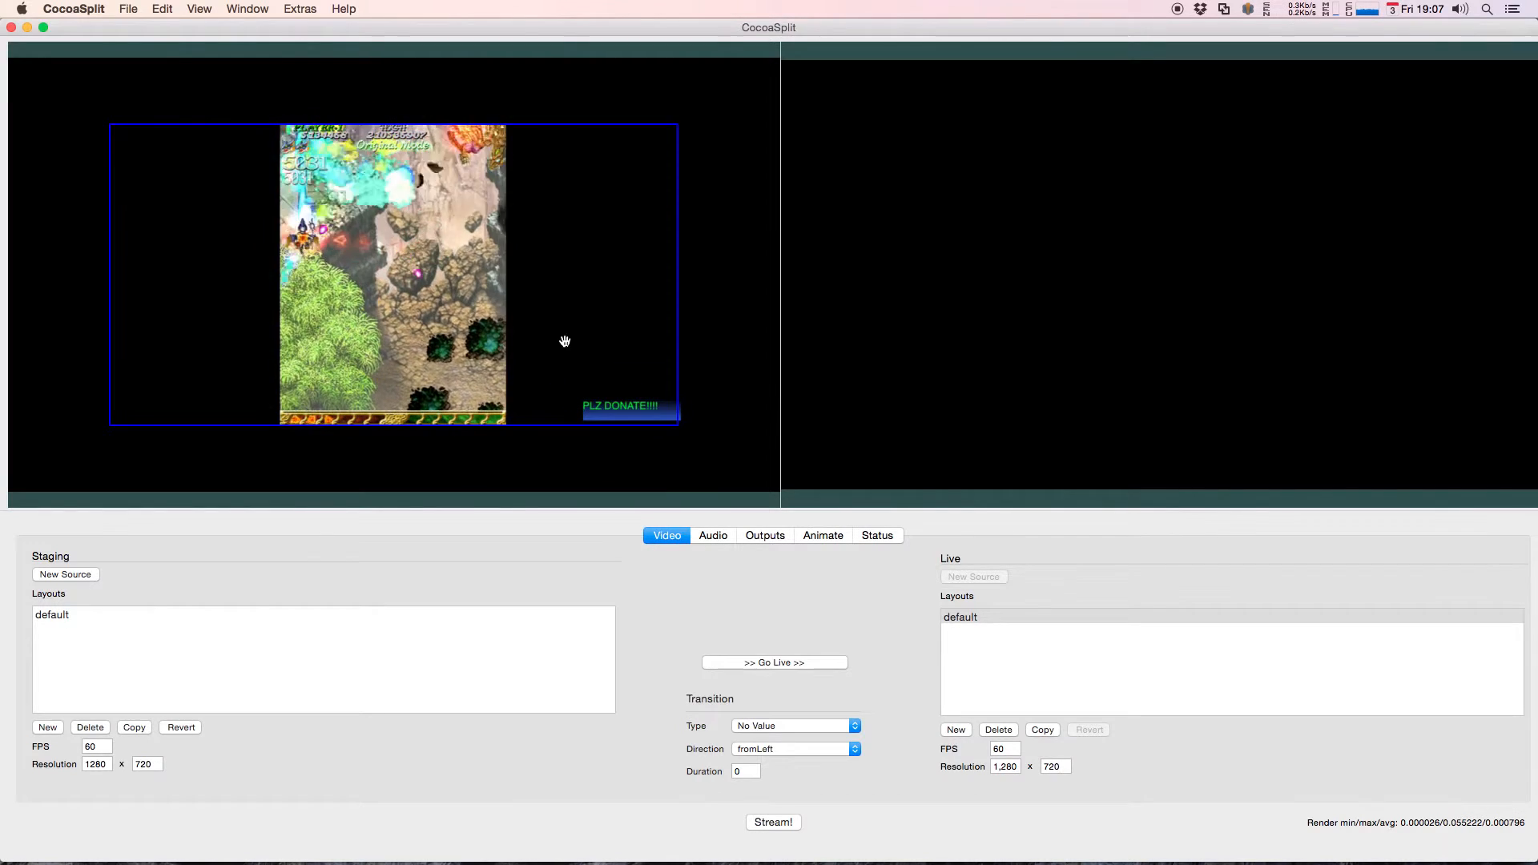
drag(565, 325, 619, 332)
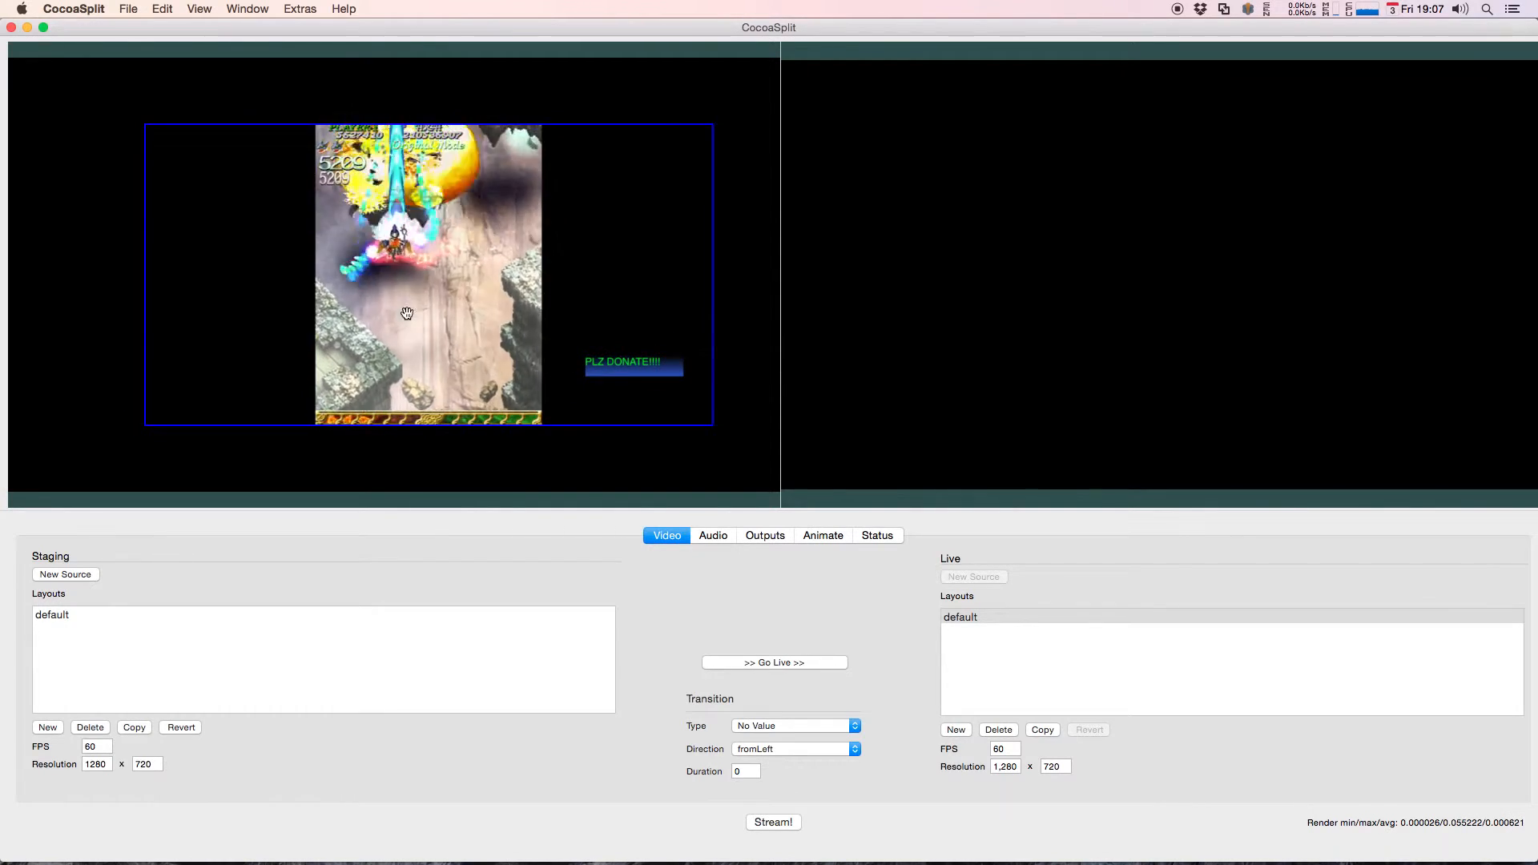
drag(407, 313, 455, 329)
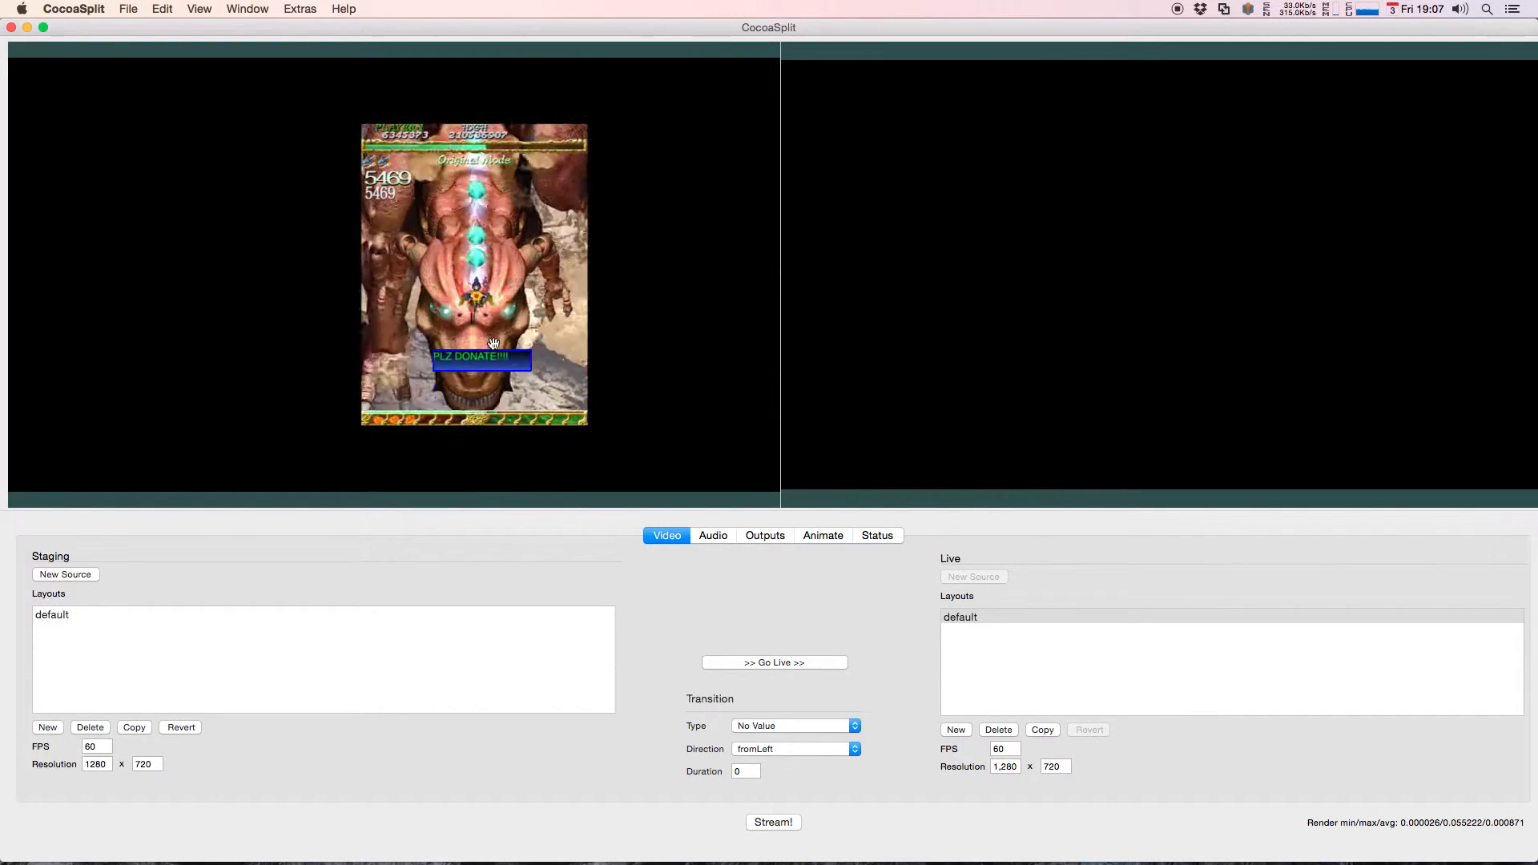
right_click(682, 213)
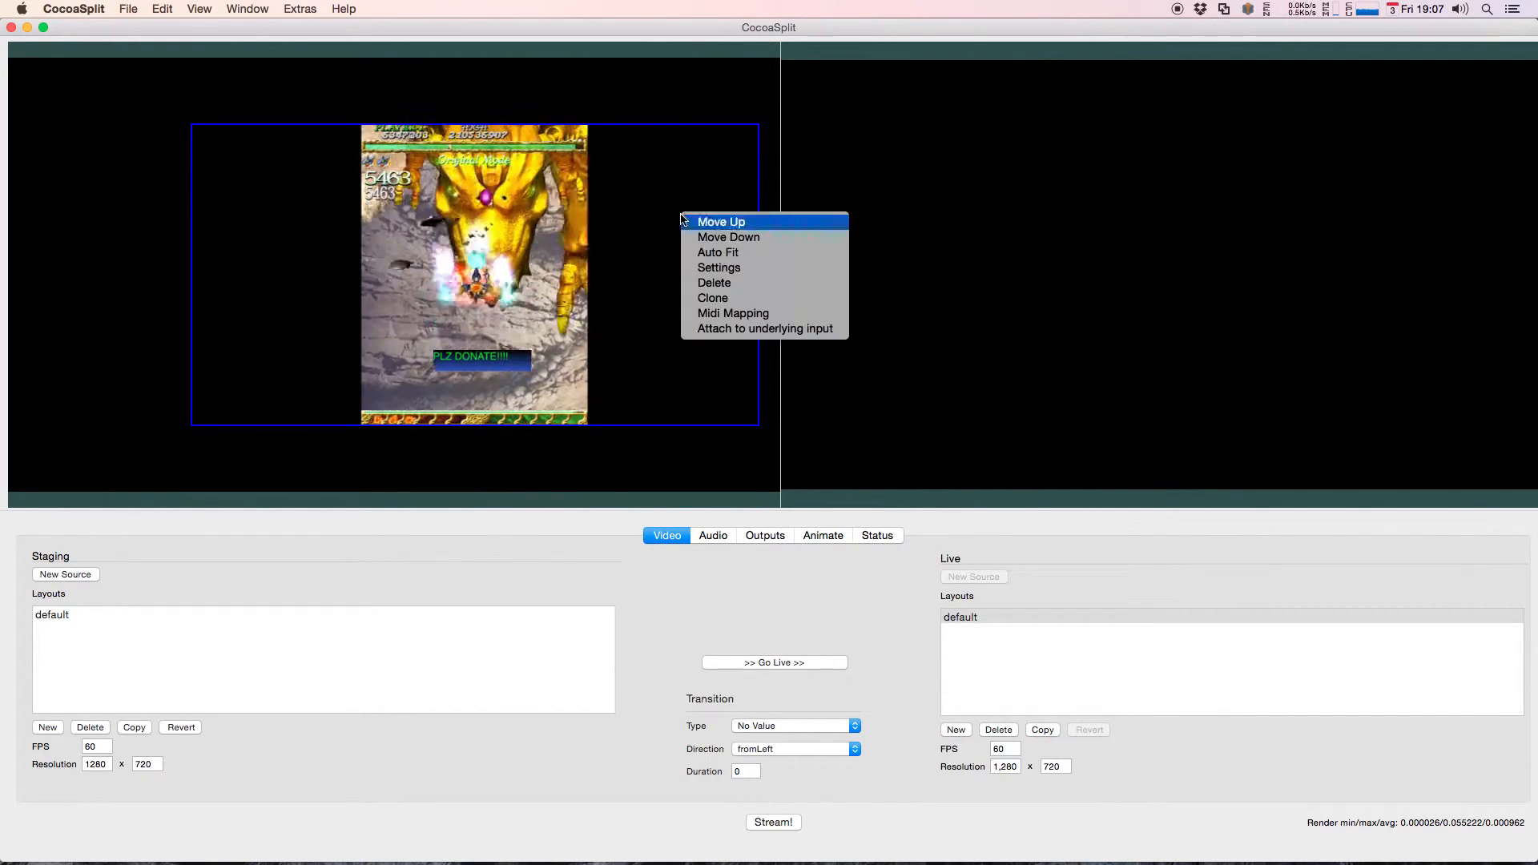
click(715, 257)
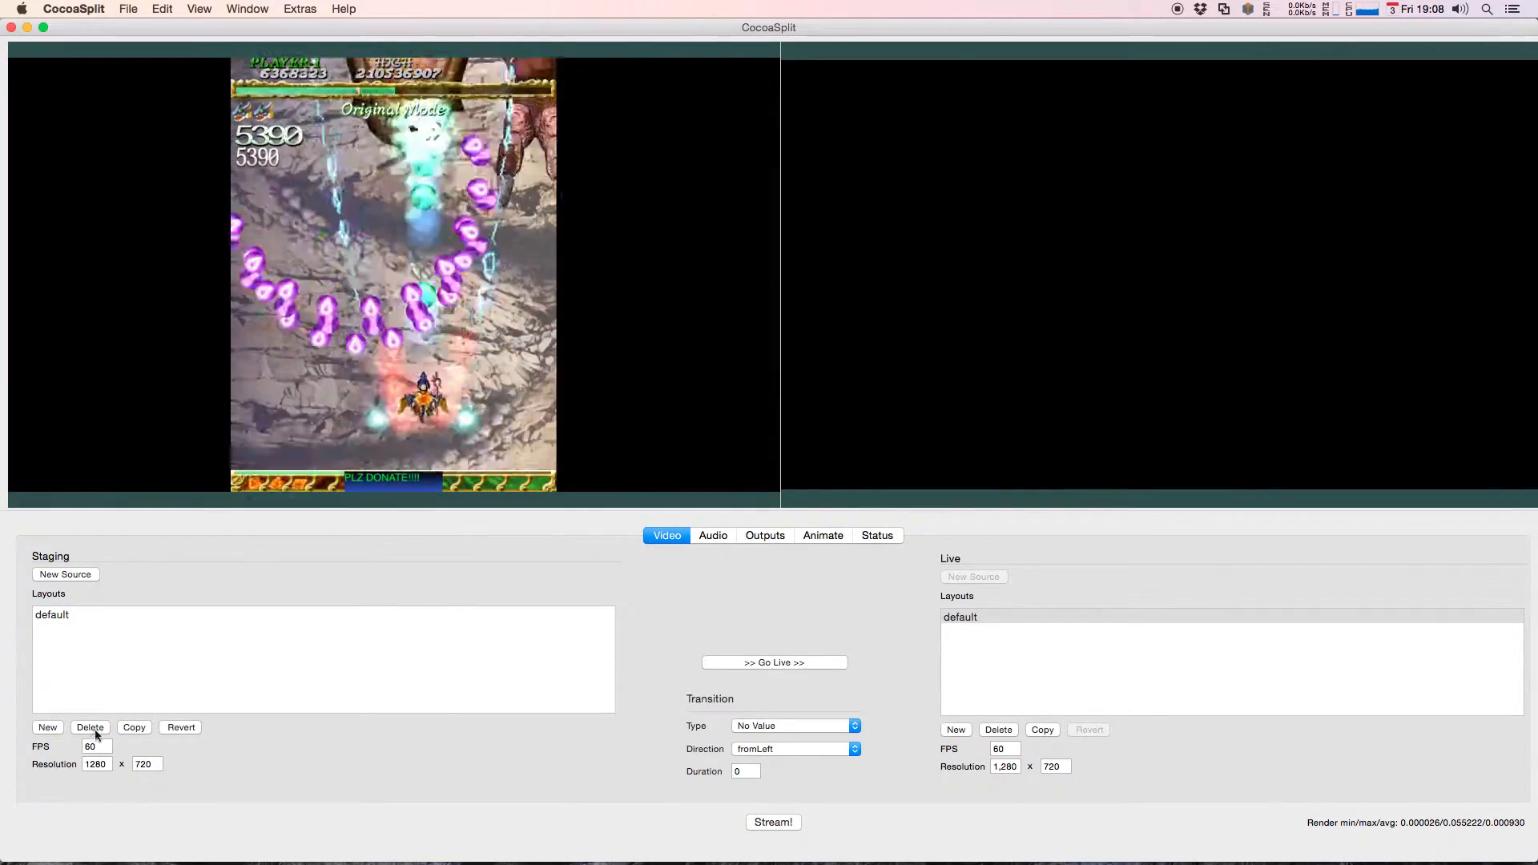
Step: Try a staging resolution width of 1920, then restore the width to 1280
double_click(100, 764)
text(1920)
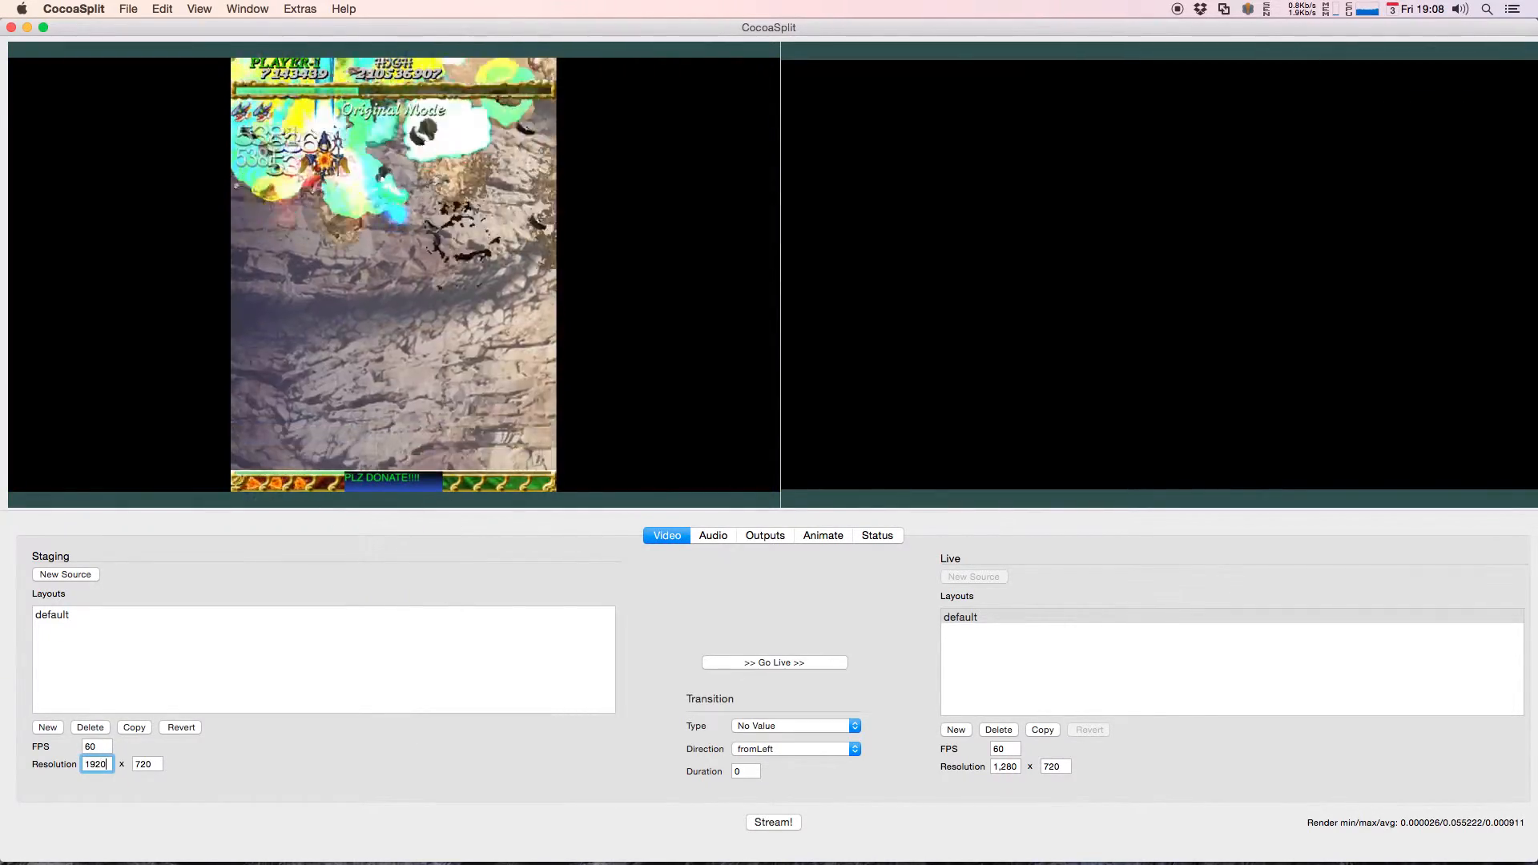
key(Return)
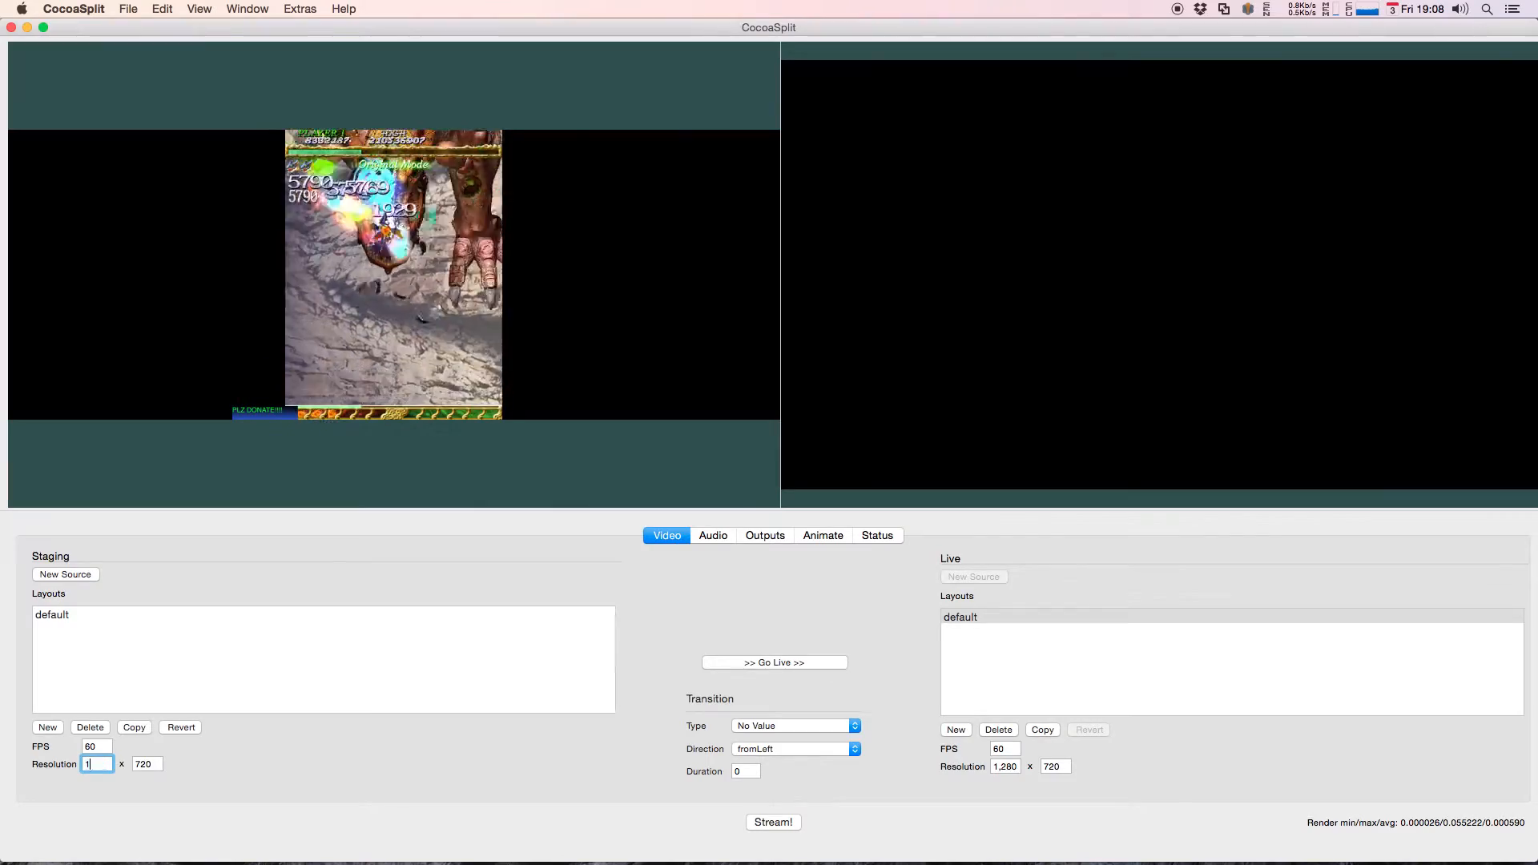
key(Return)
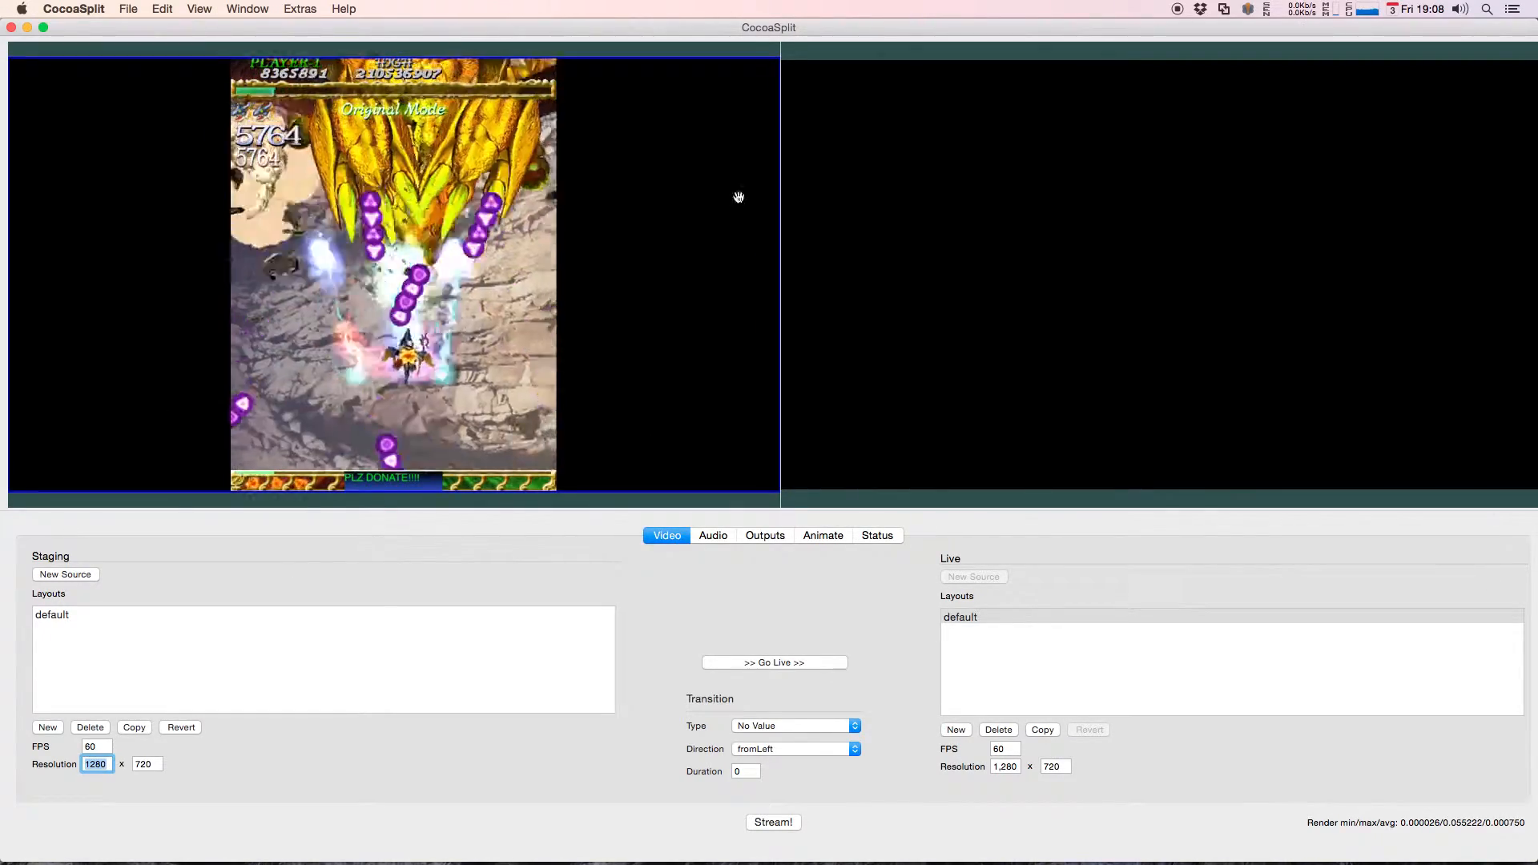
Step: Examine the donation banner's position, size and constraint settings, then close them
right_click(398, 486)
click(433, 533)
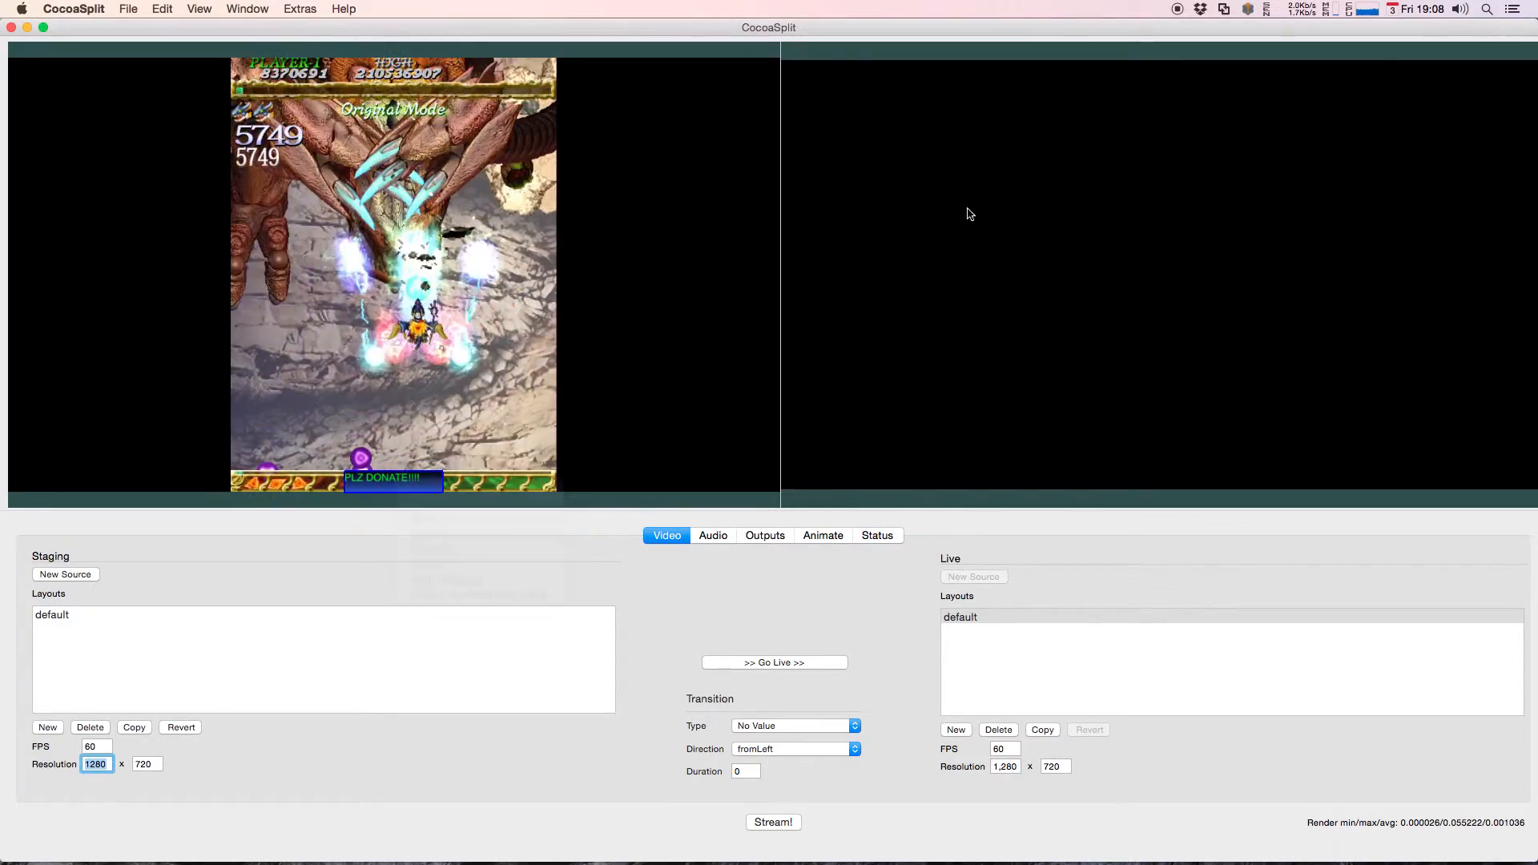
click(1094, 38)
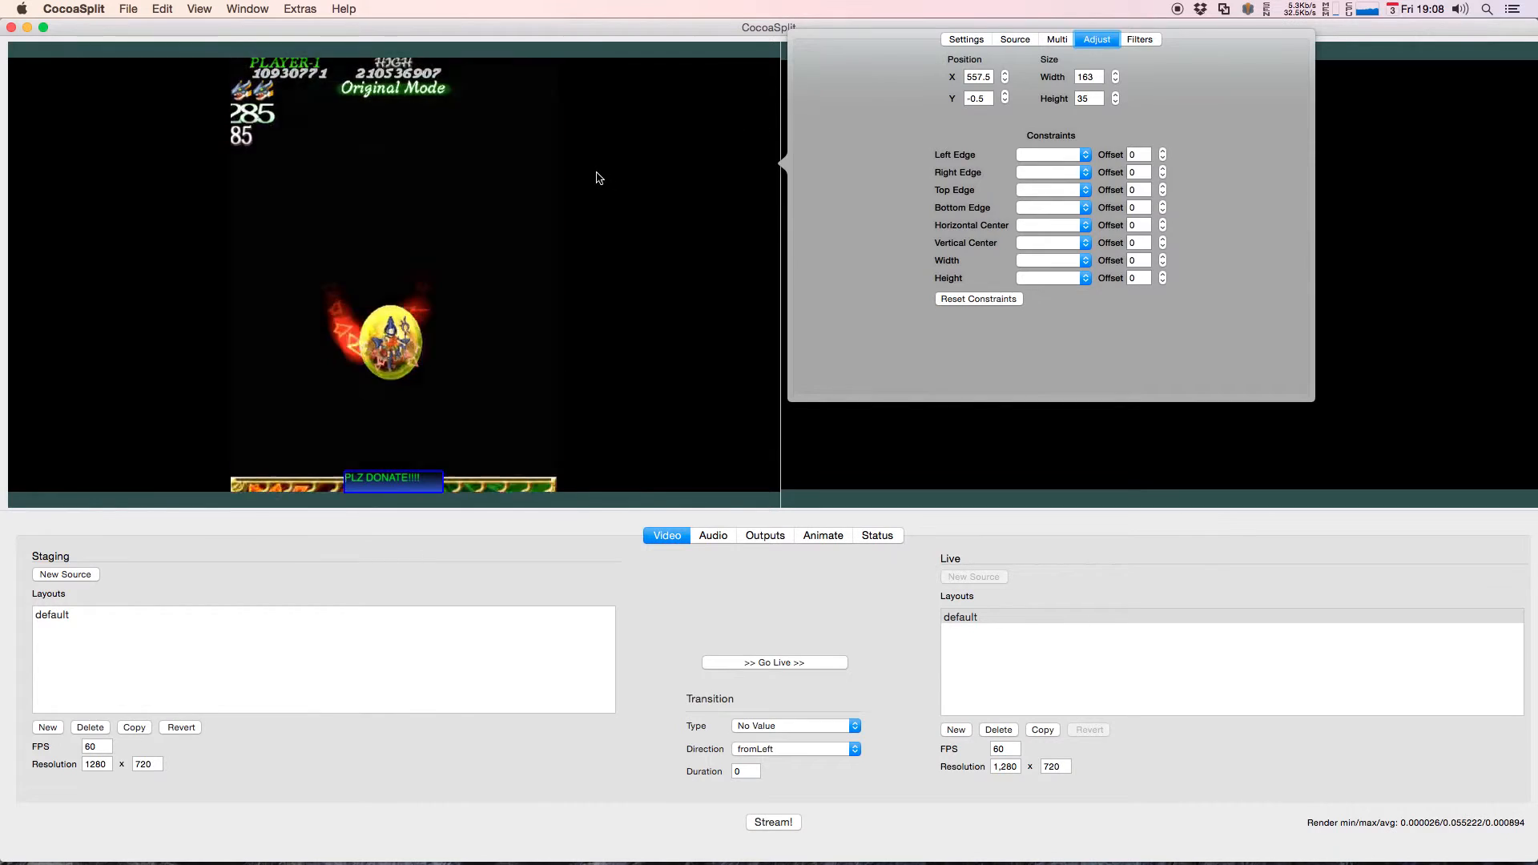
click(301, 363)
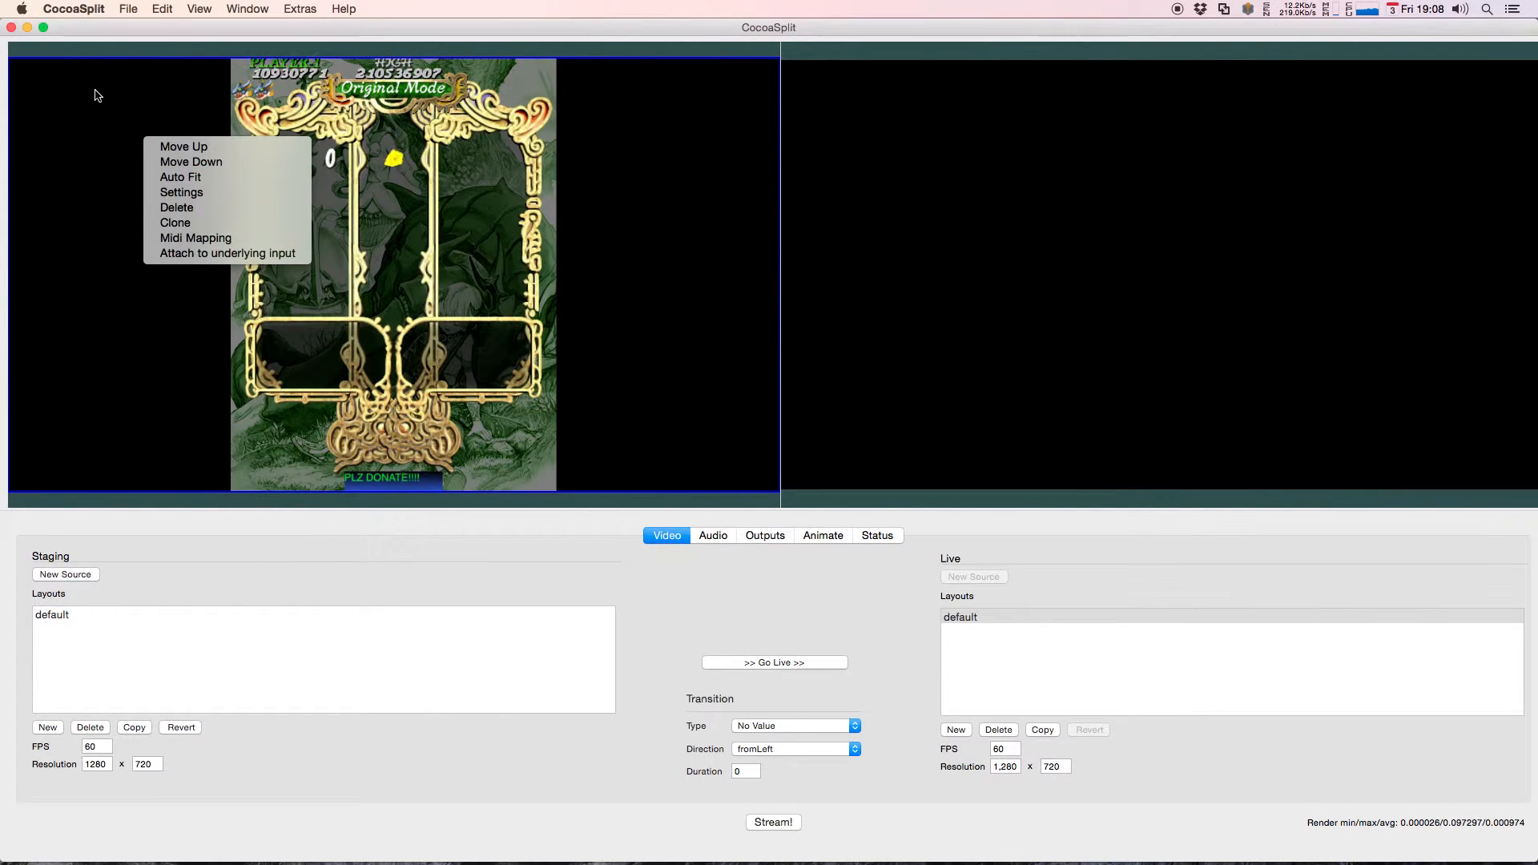
Step: Reset all constraints on the movie source so it can be moved and resized freely
drag(125, 112, 160, 77)
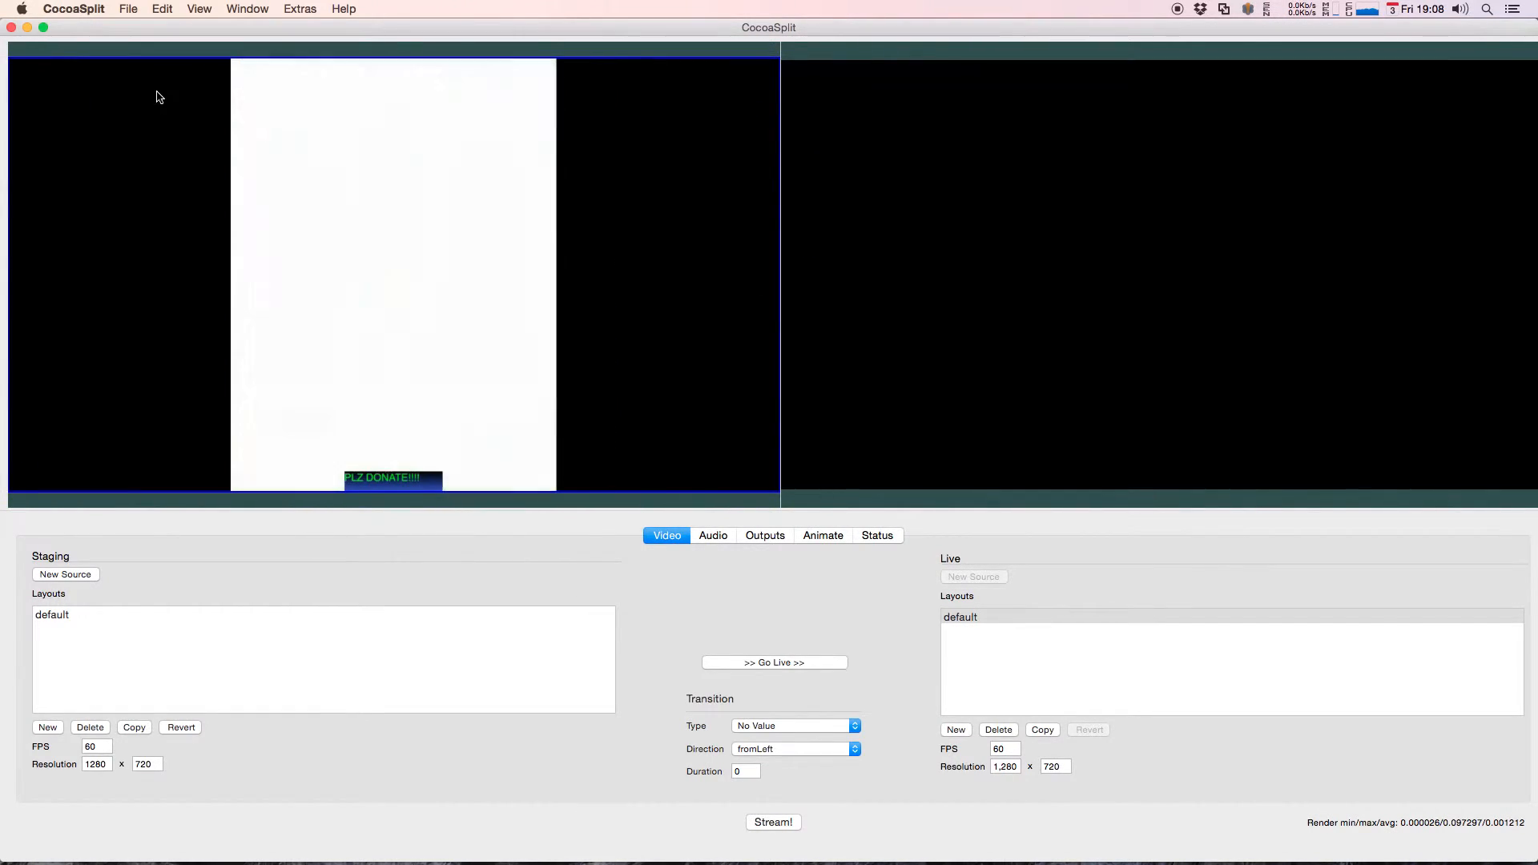
right_click(148, 89)
click(181, 142)
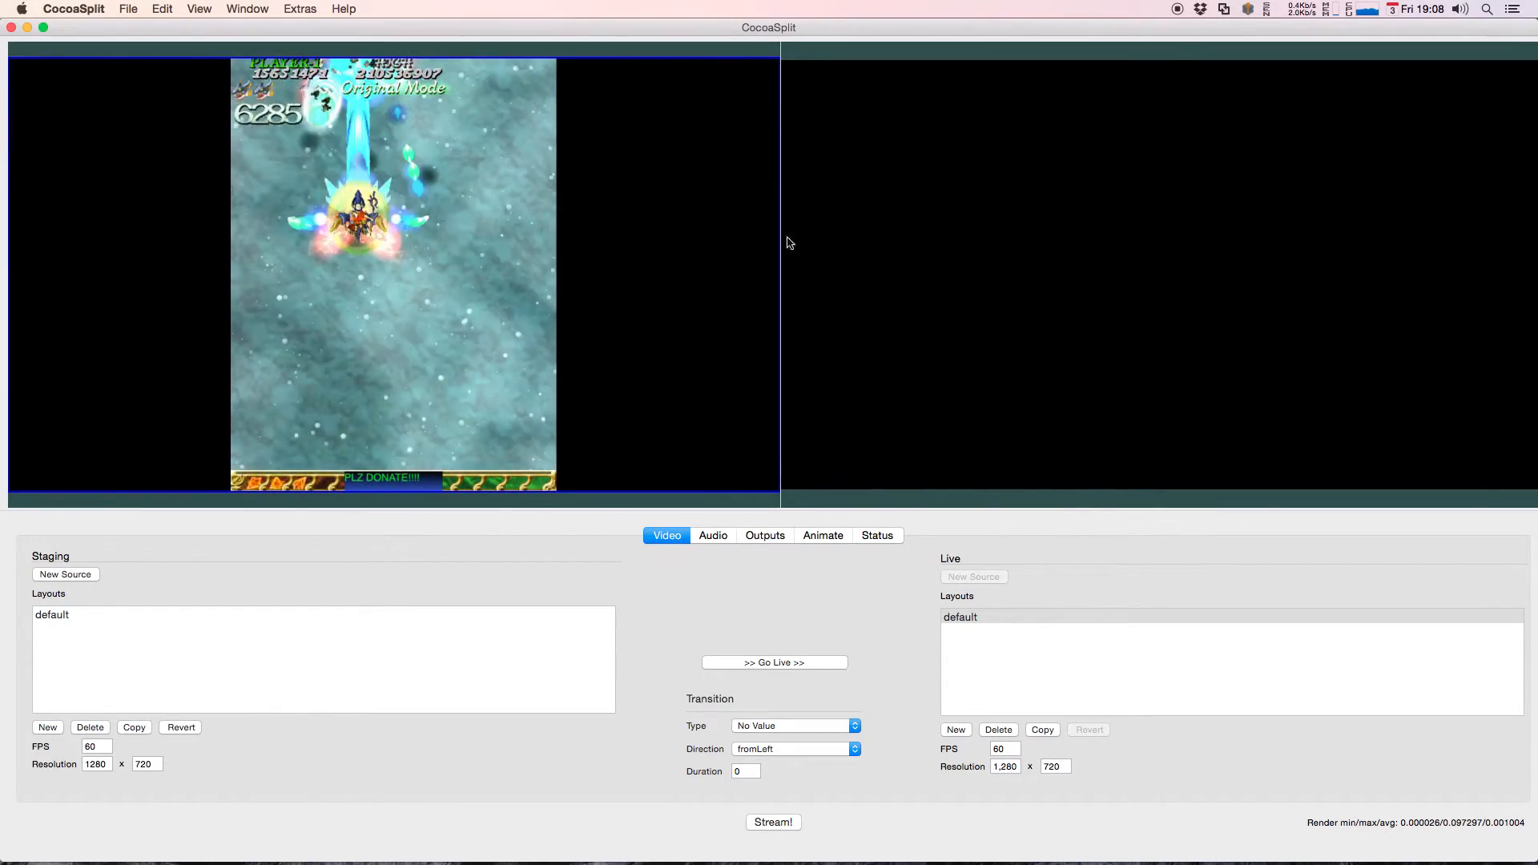
click(926, 58)
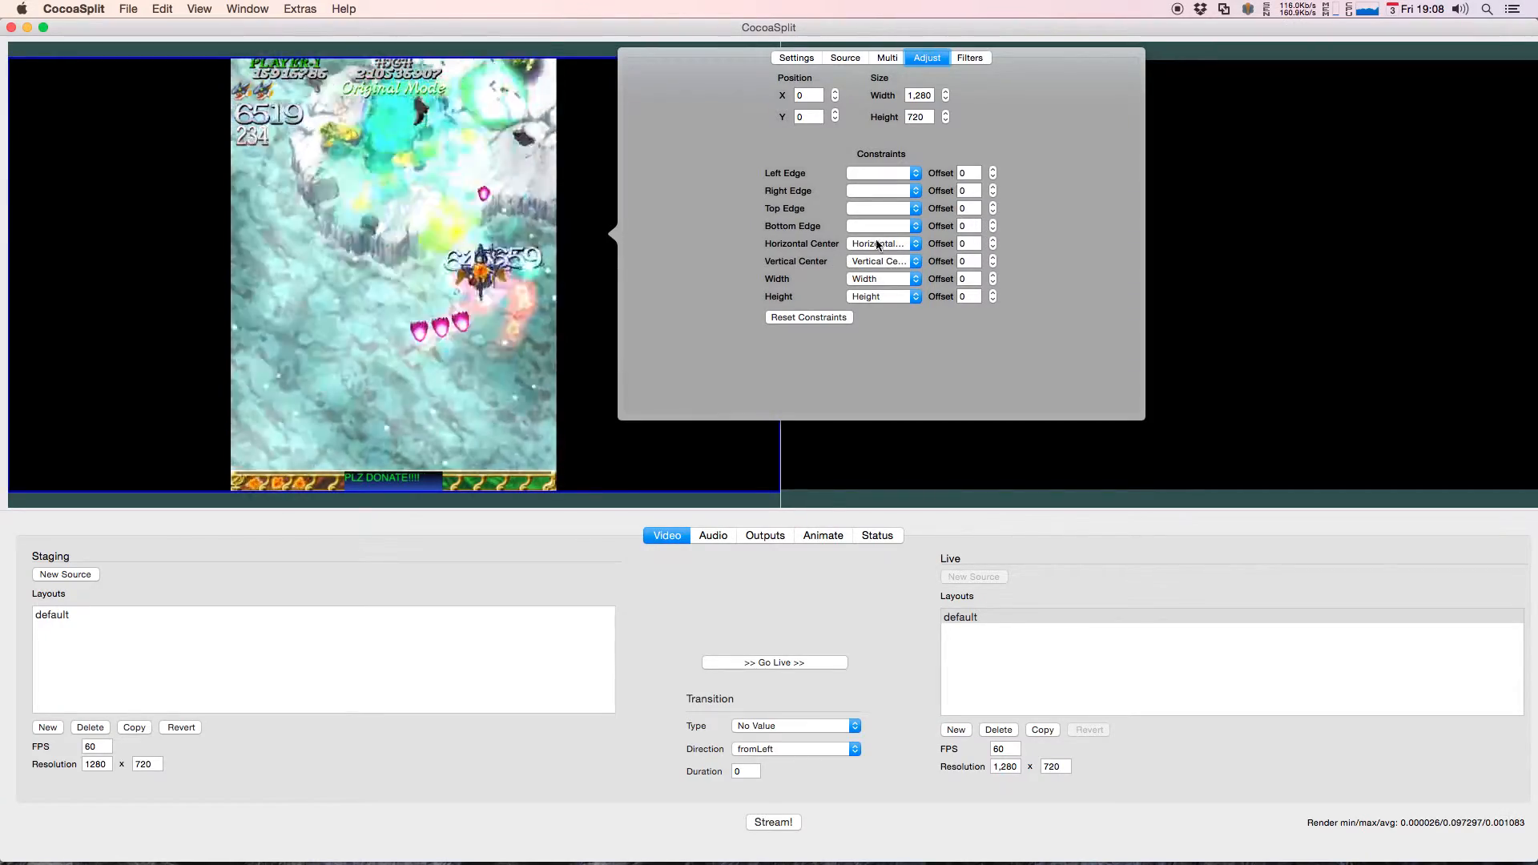
click(827, 315)
click(418, 311)
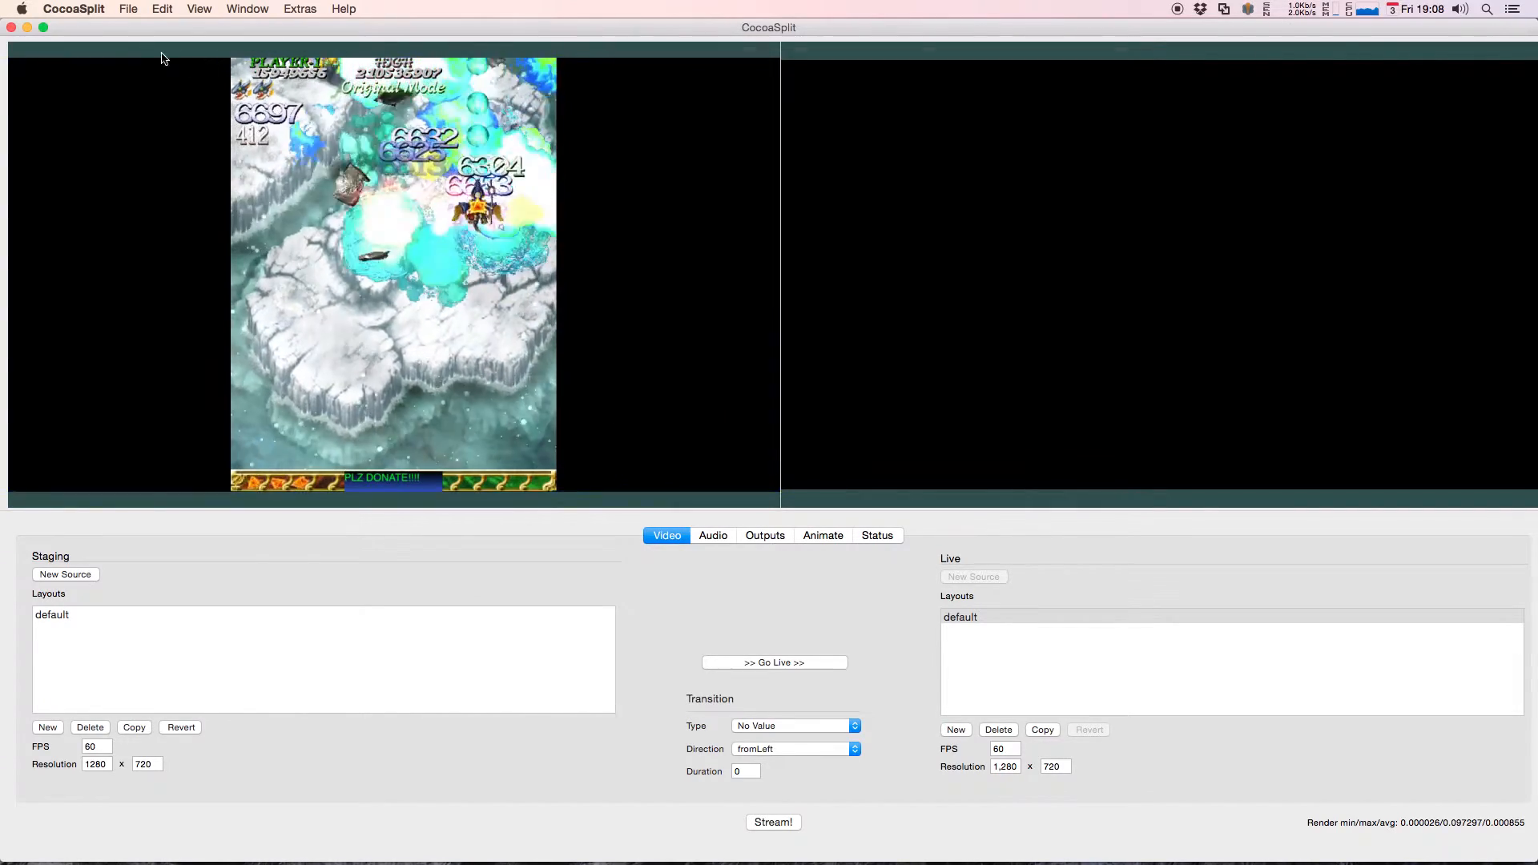
Step: Shrink and reposition the movie source on the staging canvas, then move the donation banner over its picture
drag(112, 95, 199, 103)
drag(102, 63, 418, 277)
drag(512, 344, 245, 228)
drag(411, 483, 432, 238)
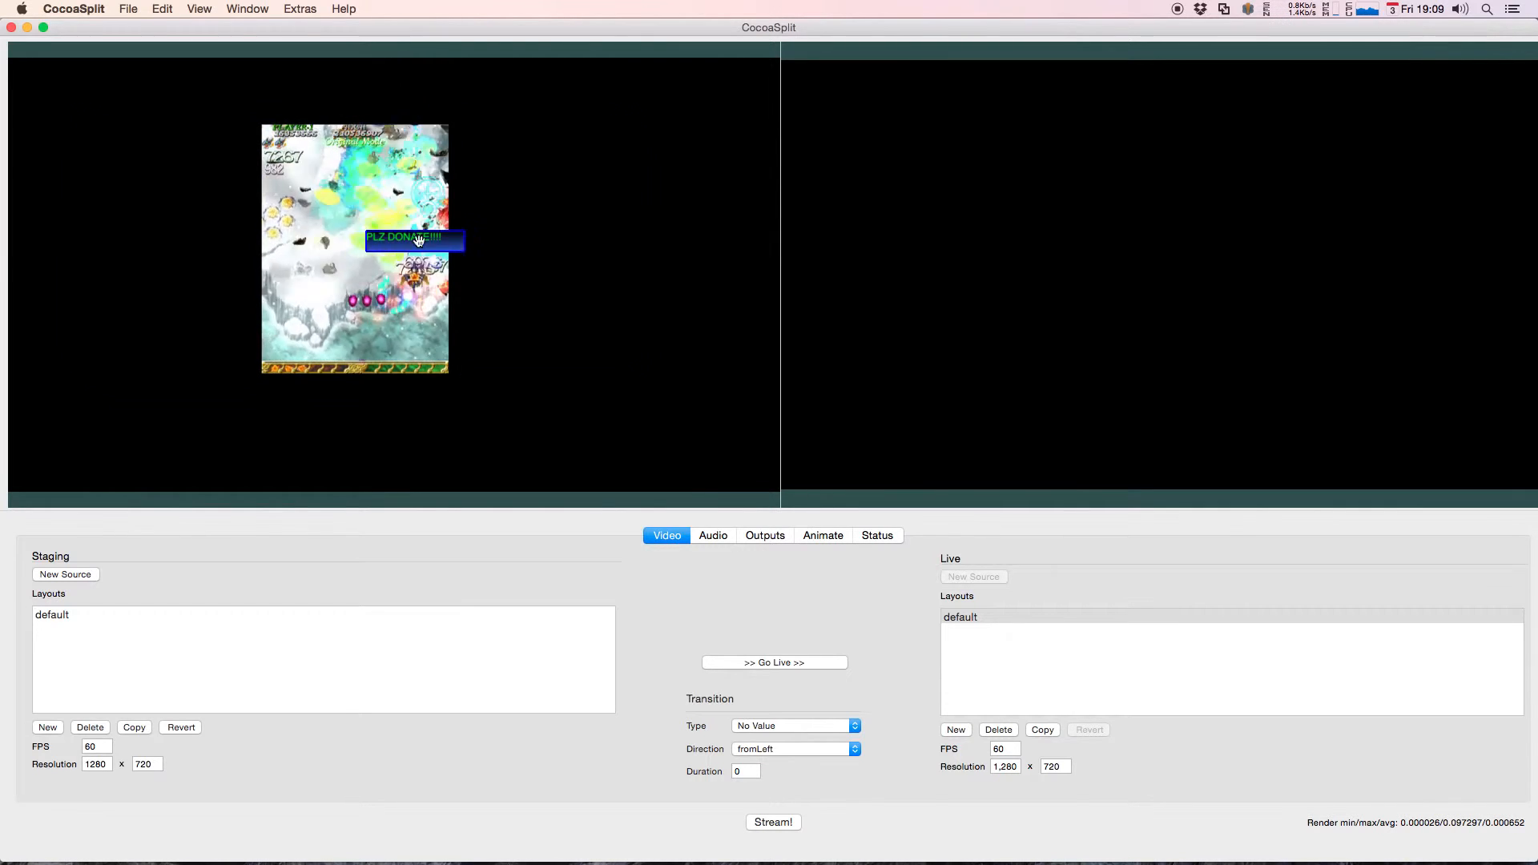
Step: Attach the donation banner to the underlying movie source and move the movie to test the attachment
right_click(422, 240)
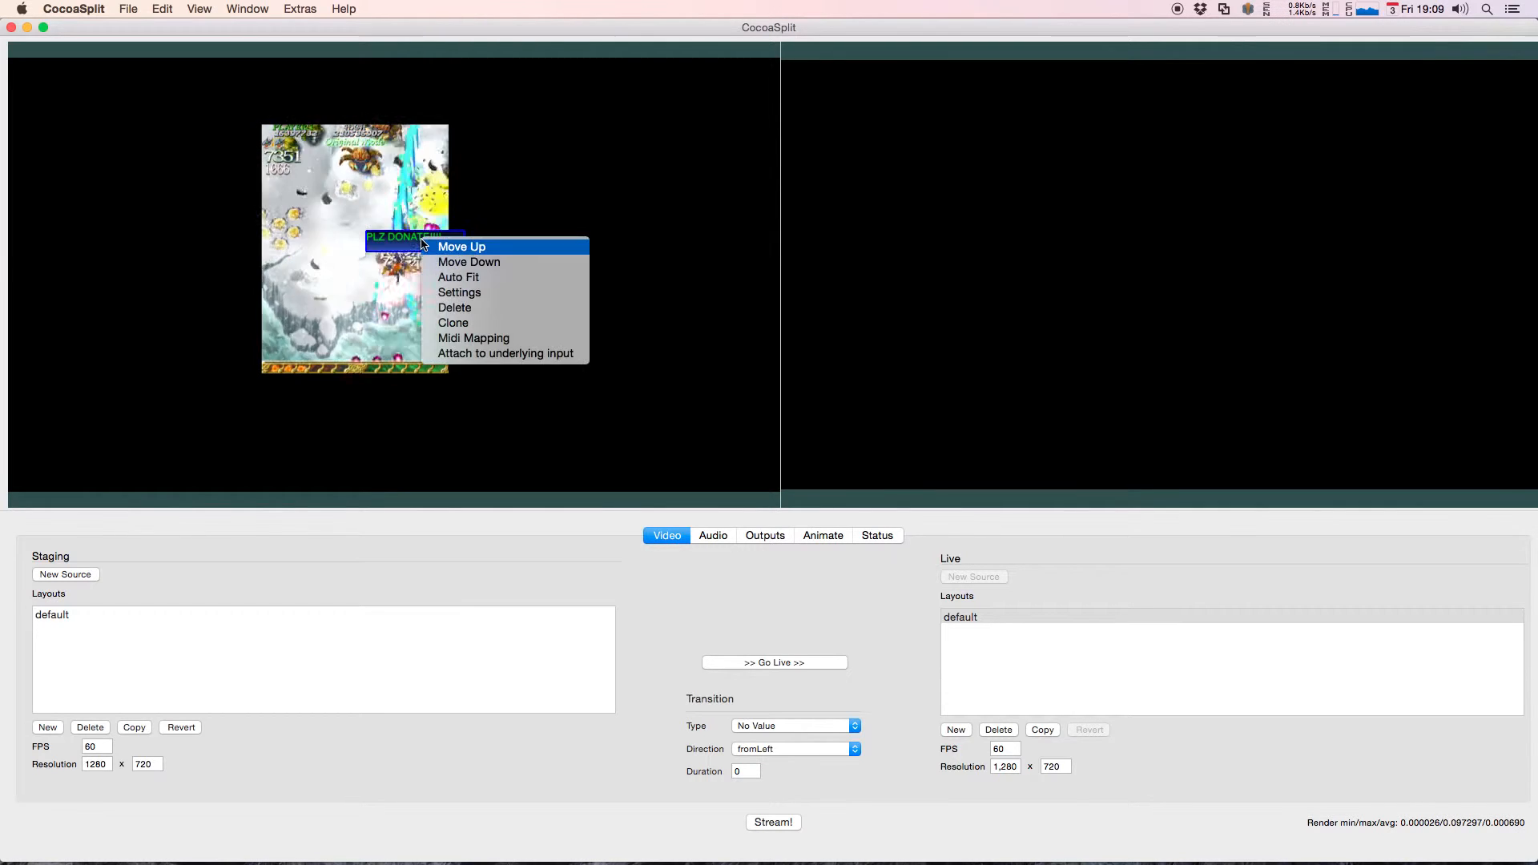
click(514, 356)
drag(527, 256, 435, 175)
Step: Examine the movie source's general and source settings, then close them
right_click(531, 225)
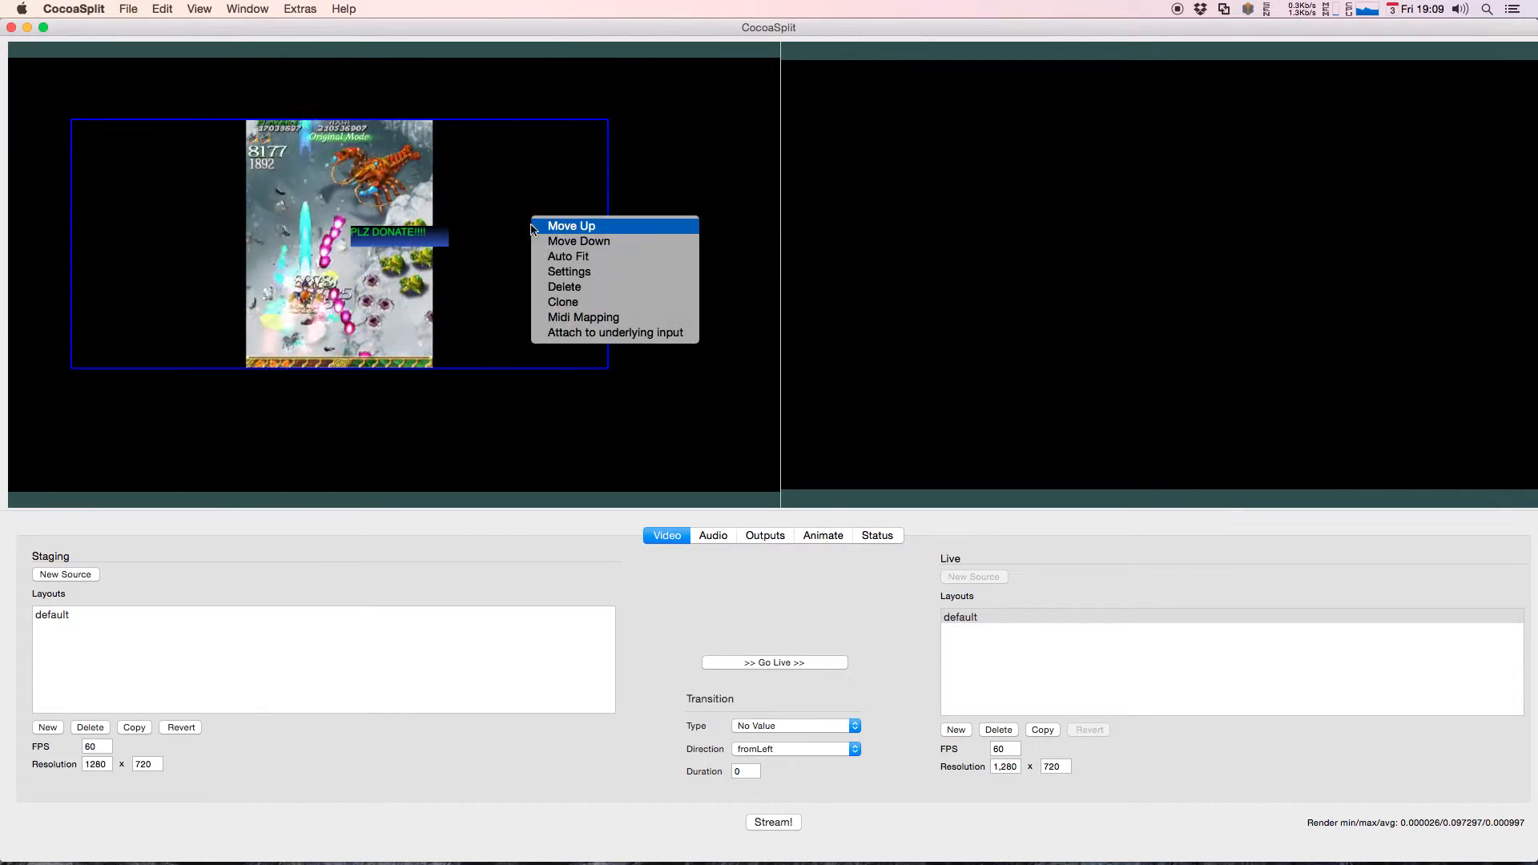
click(576, 272)
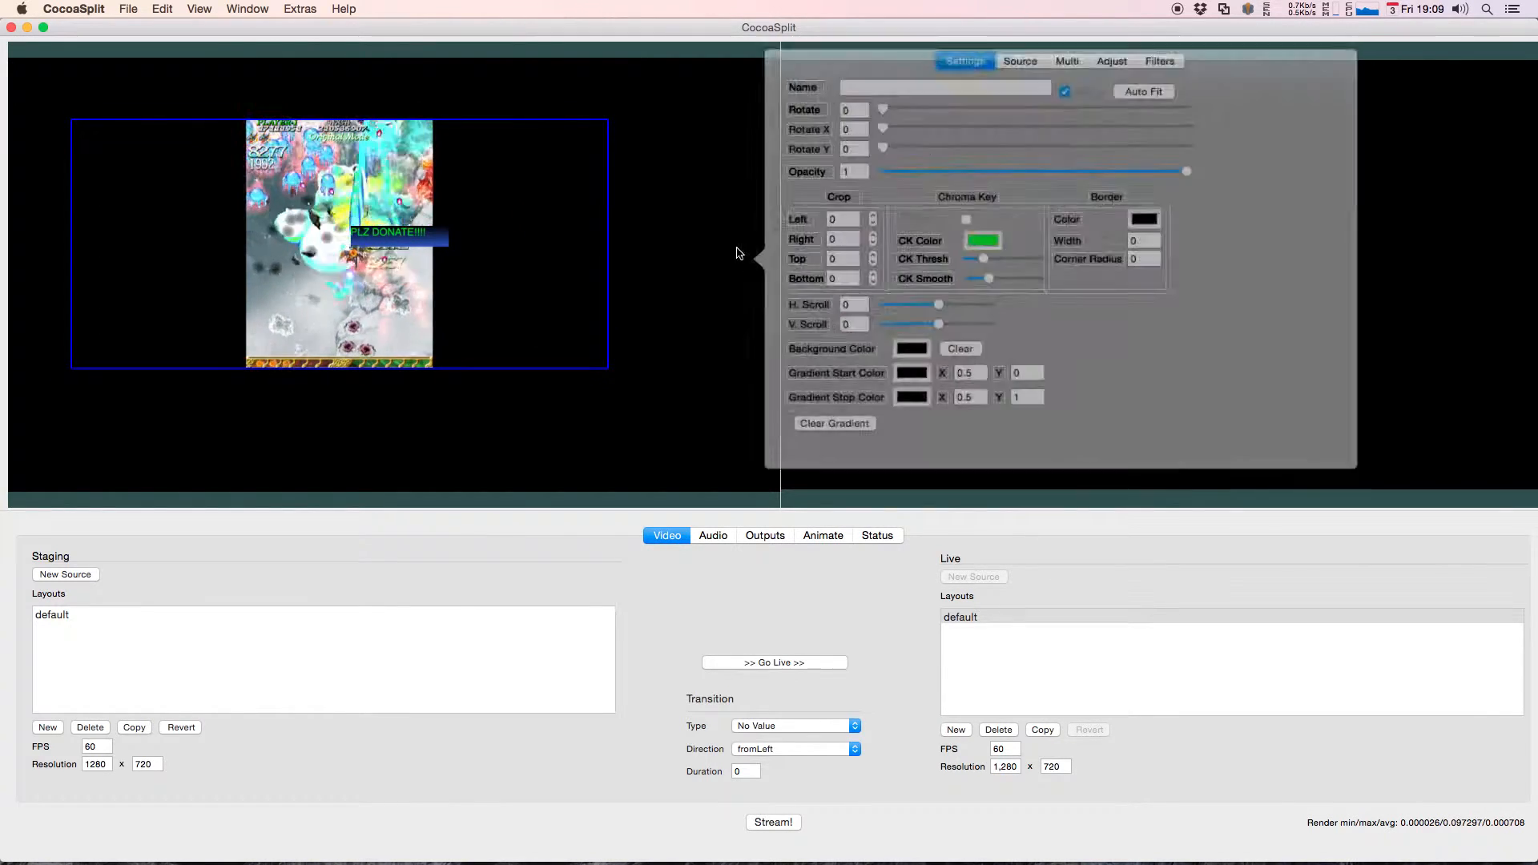
mouse_move(868, 126)
mouse_down()
mouse_move(901, 124)
mouse_move(865, 126)
mouse_up()
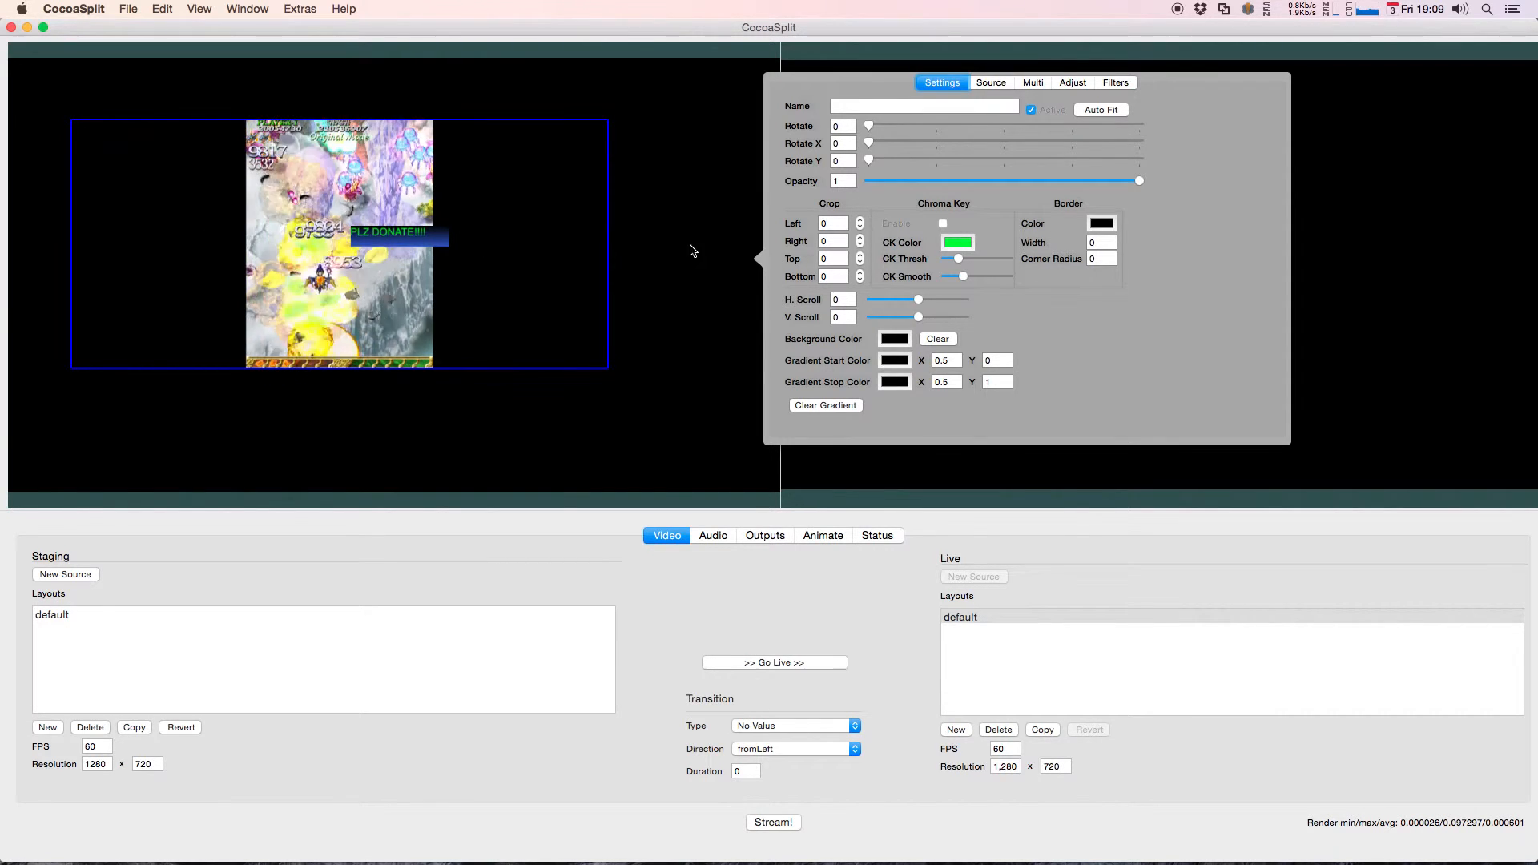
click(993, 84)
click(693, 184)
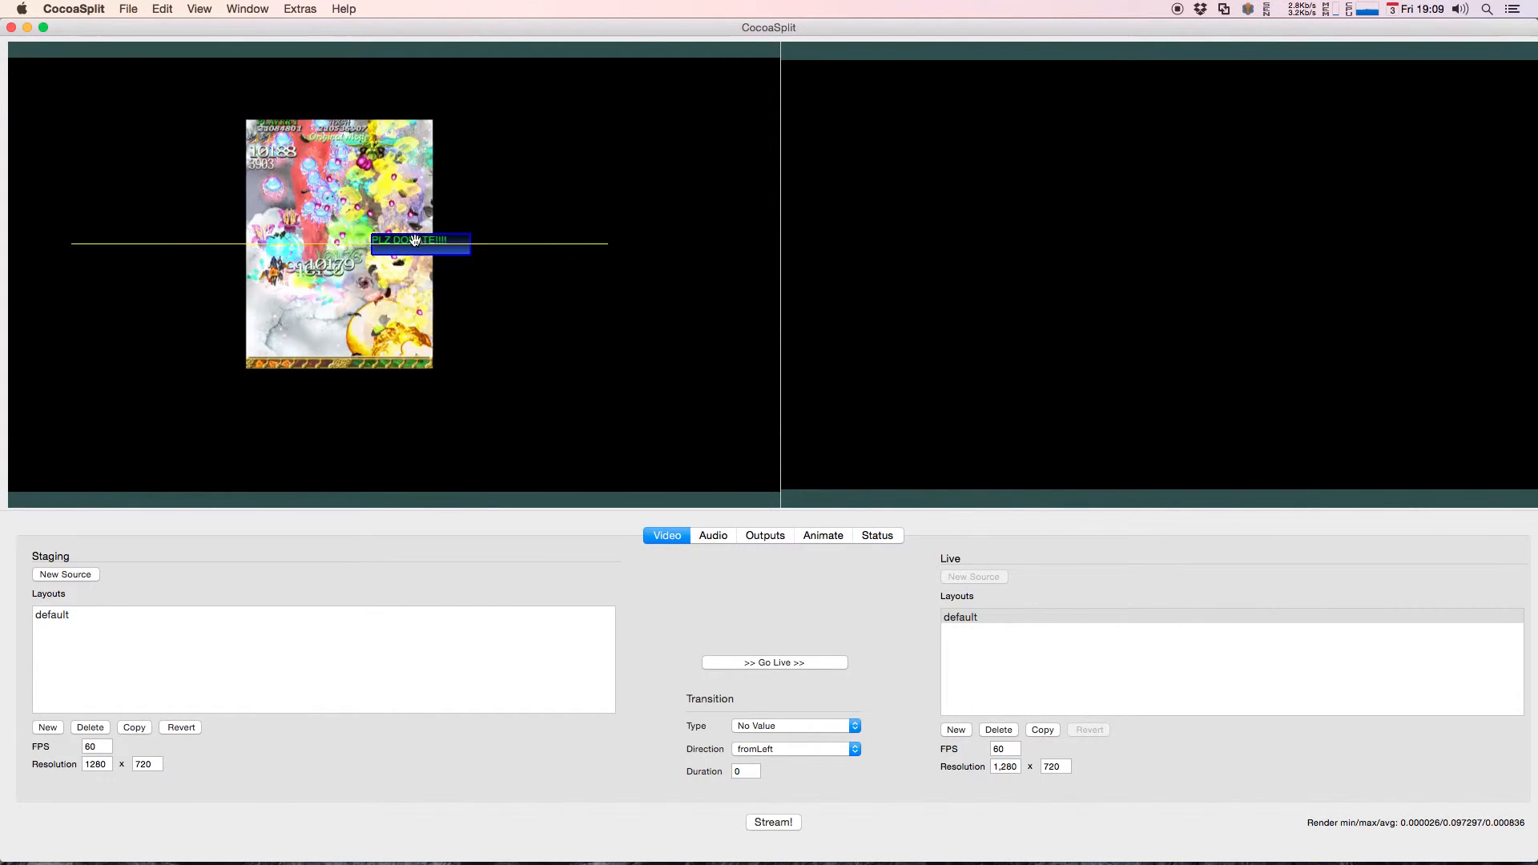
Step: Place the attached donation banner at the movie's bottom center, then move and slightly enlarge the movie source
drag(321, 223, 413, 232)
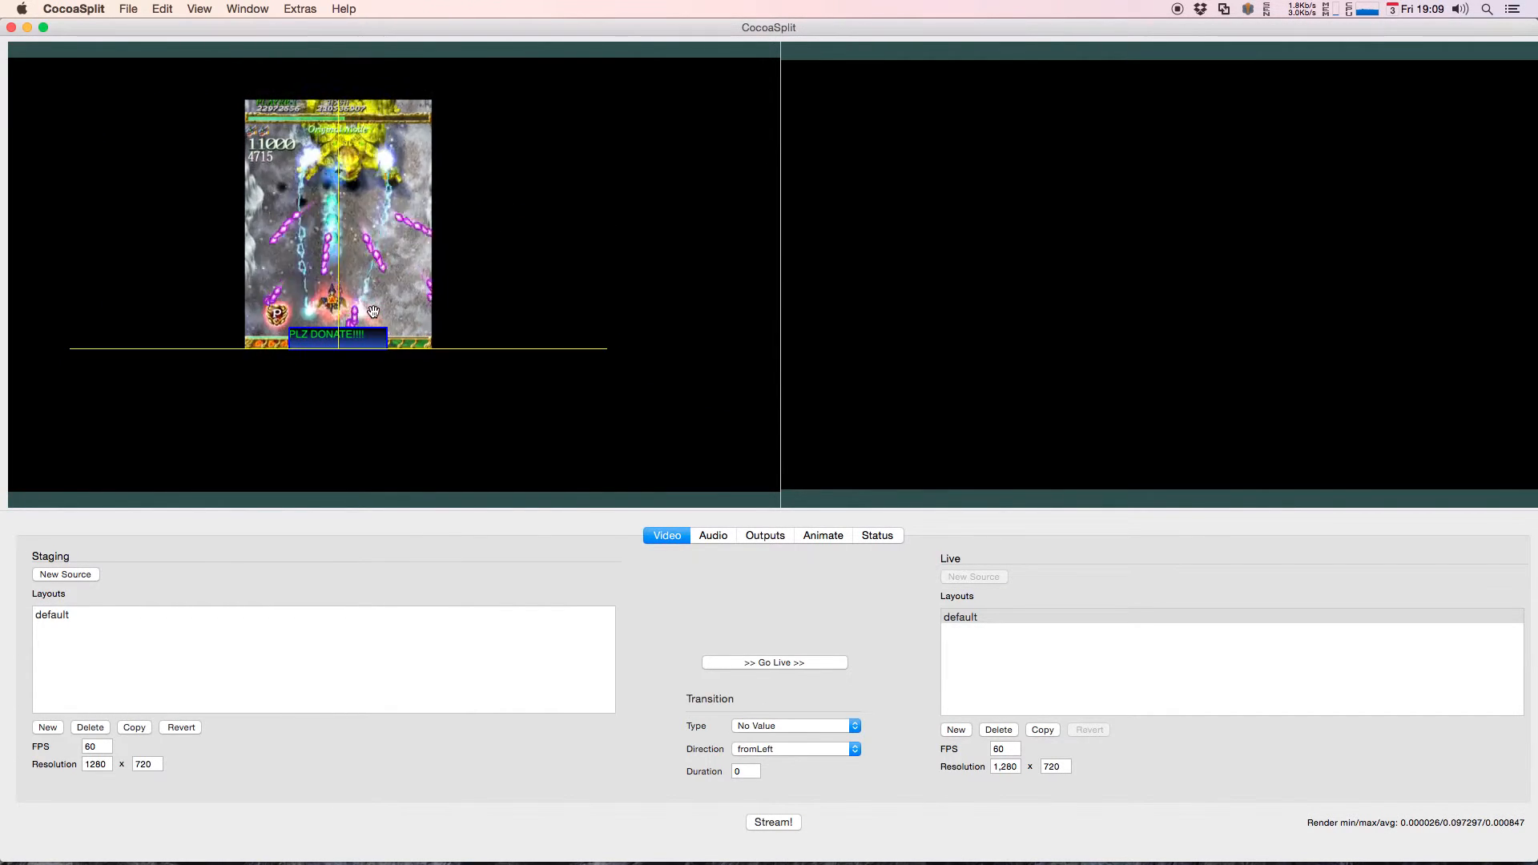
drag(470, 234, 517, 275)
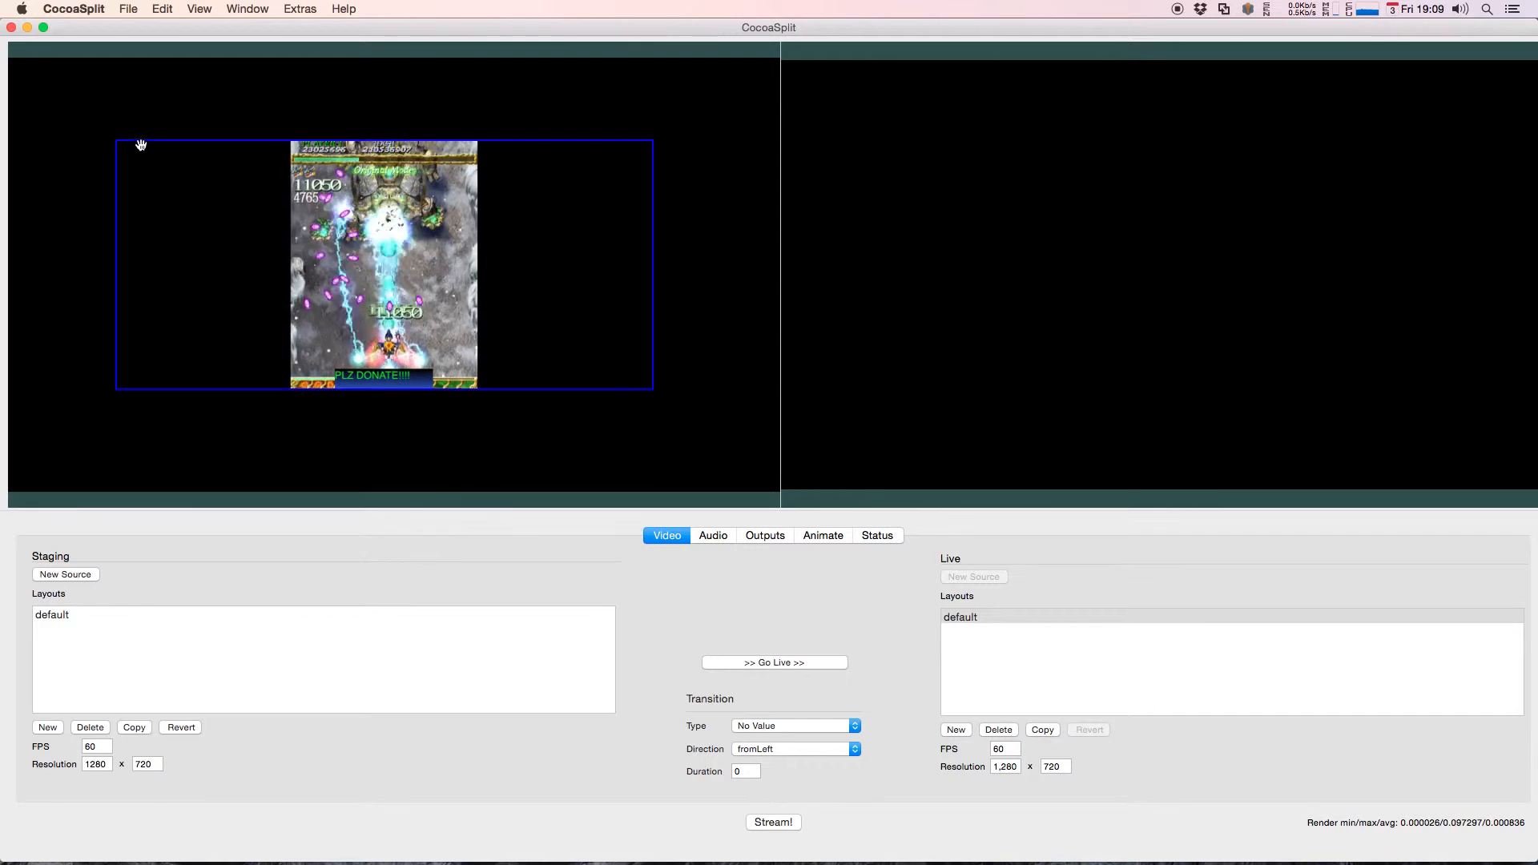
mouse_move(120, 143)
mouse_down()
mouse_move(315, 182)
mouse_move(192, 165)
mouse_move(340, 165)
mouse_move(191, 165)
mouse_move(118, 132)
mouse_up()
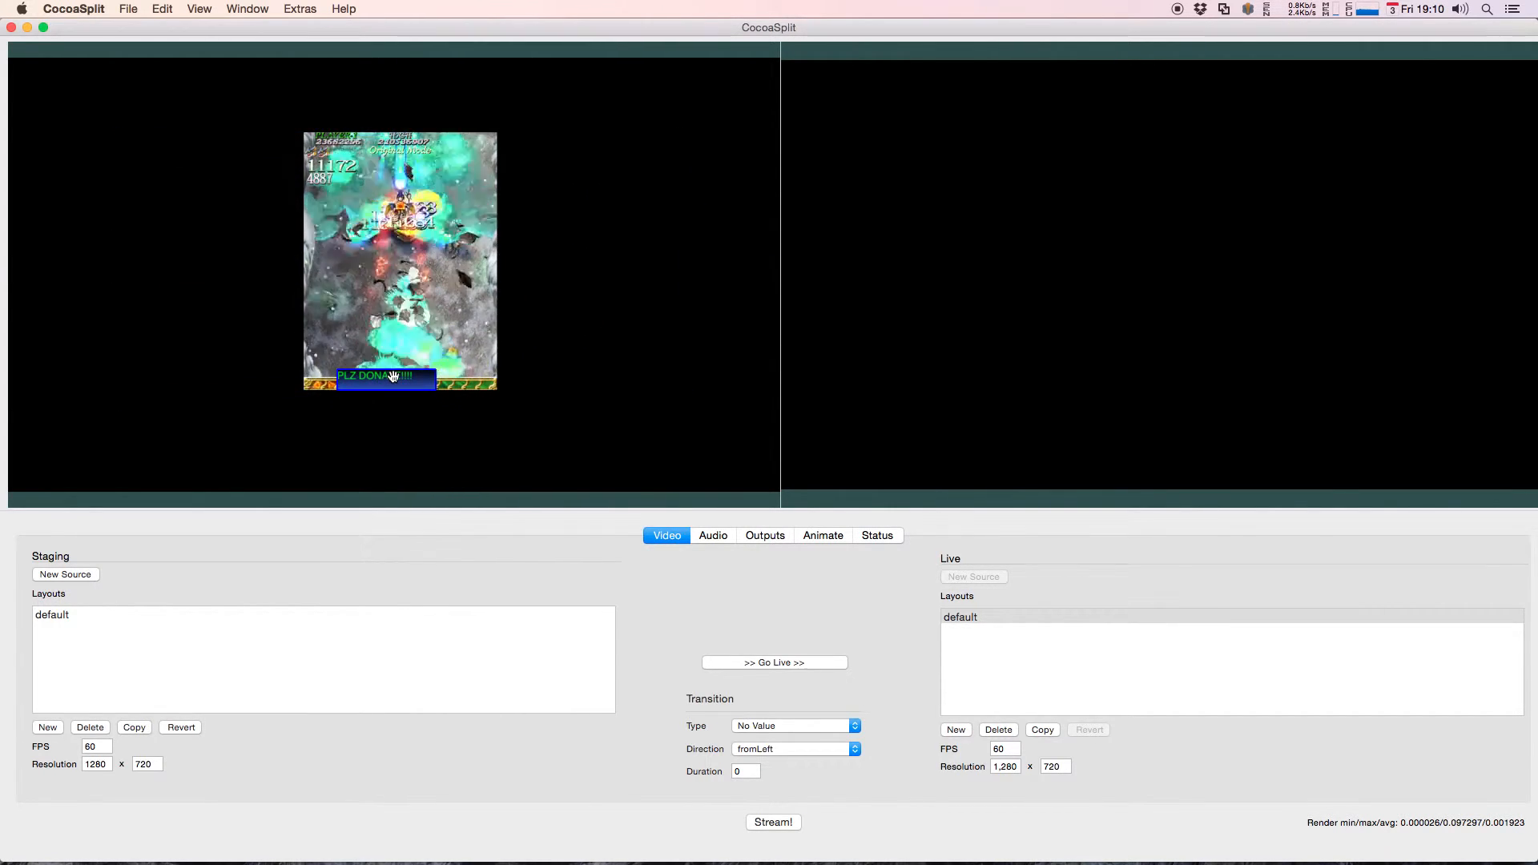
Step: Move the donation banner off-center and constrain its bottom edge to Bottom Edge and its horizontal center to Horizontal Center
drag(415, 366, 523, 295)
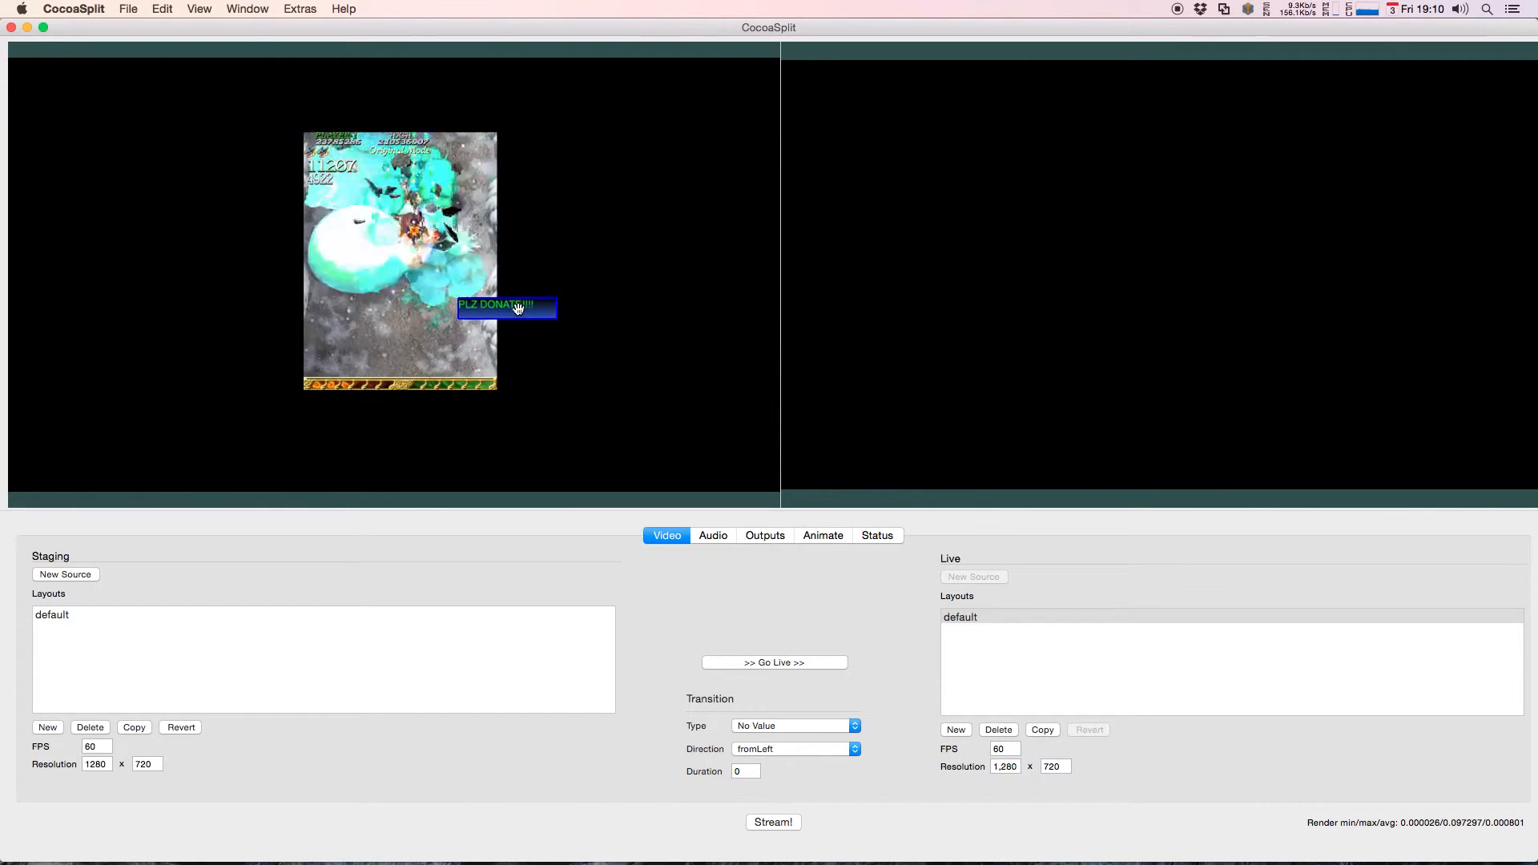
right_click(517, 305)
click(548, 361)
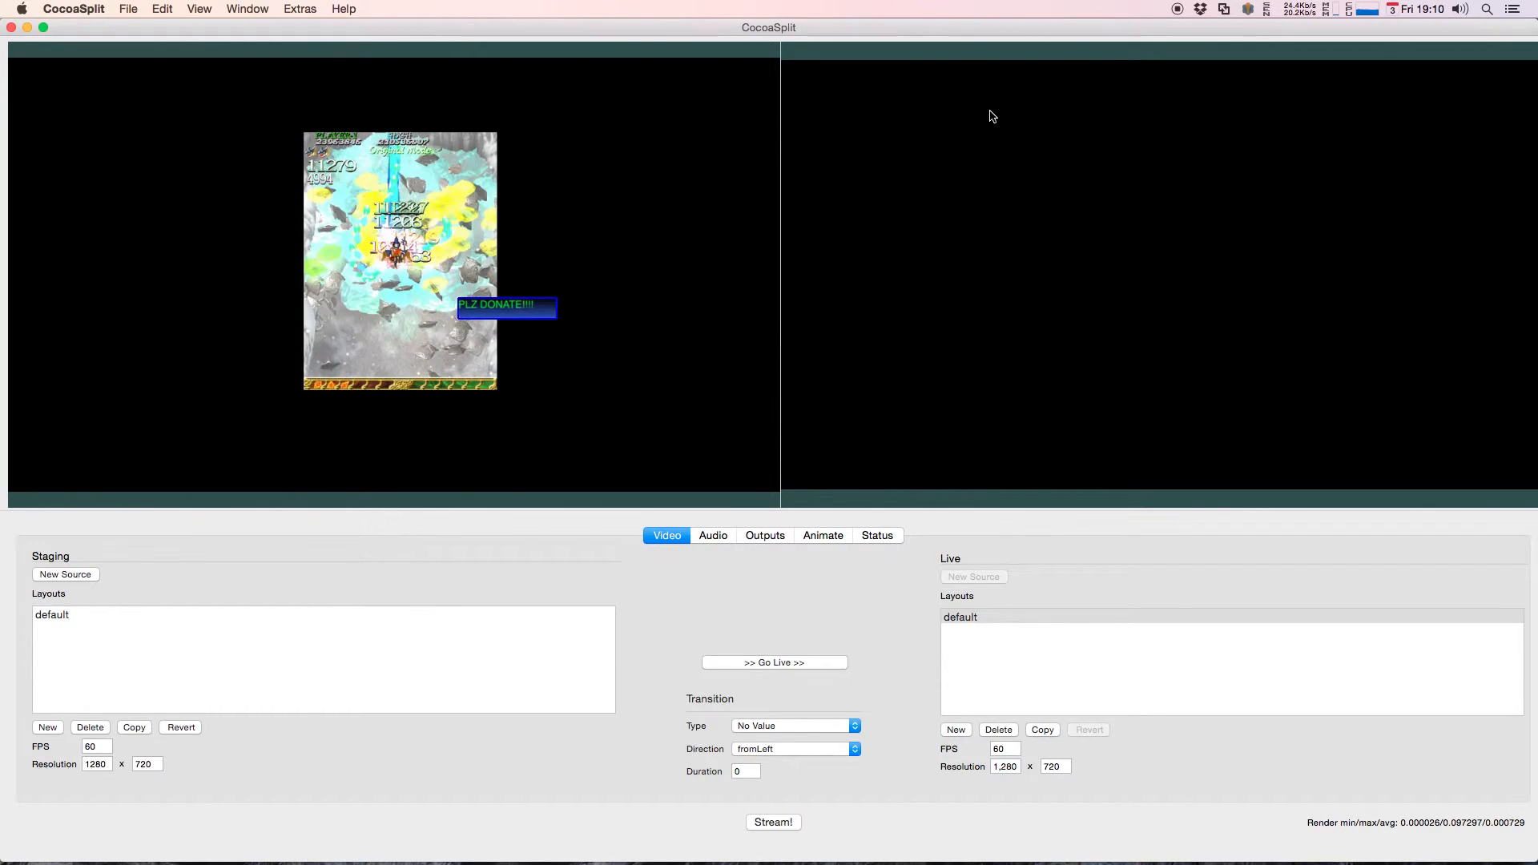
click(1097, 40)
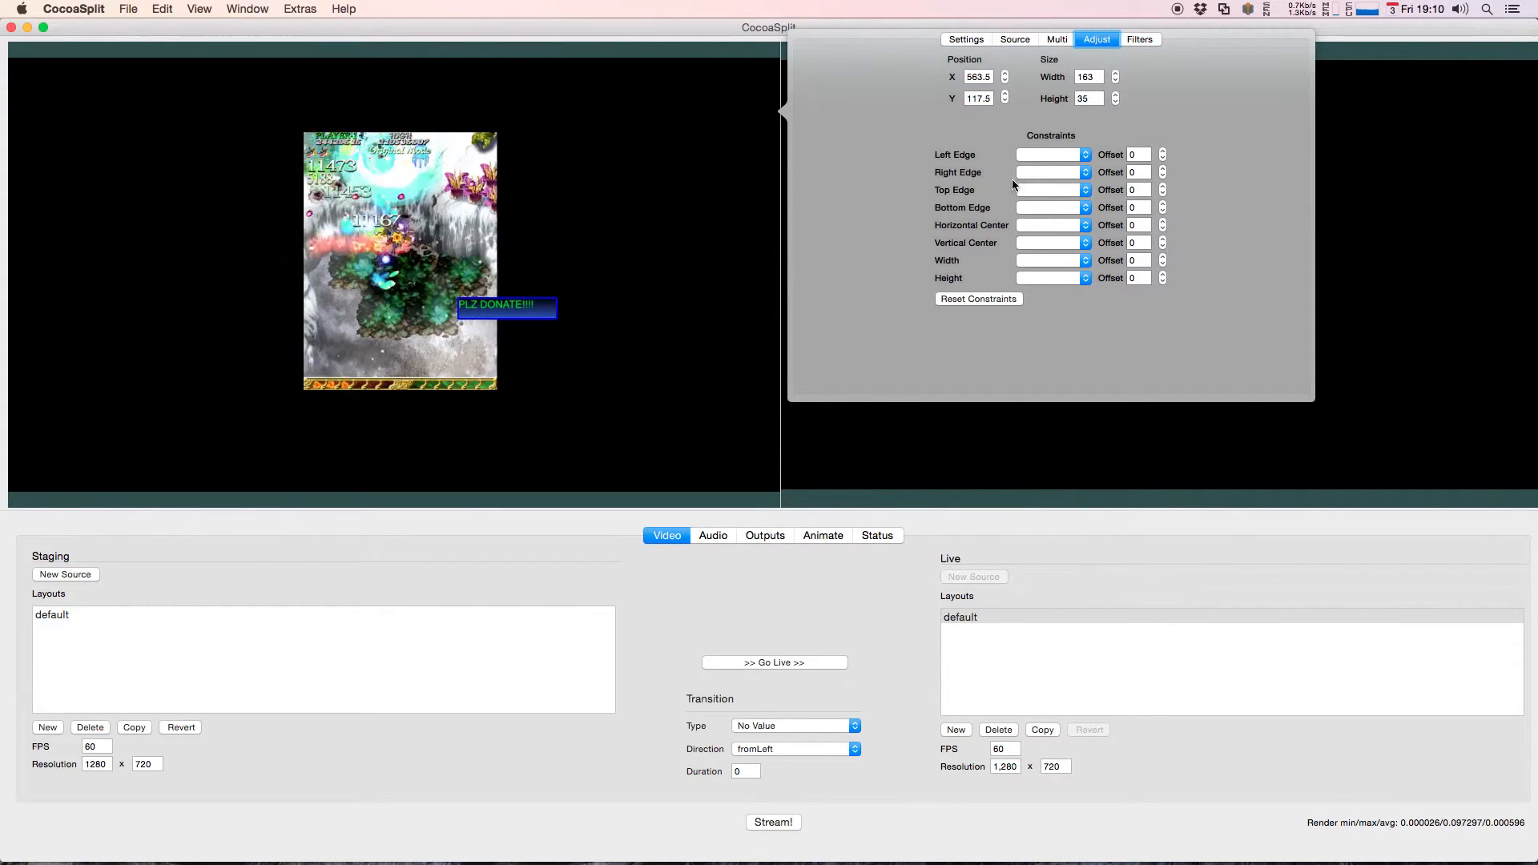
click(1028, 206)
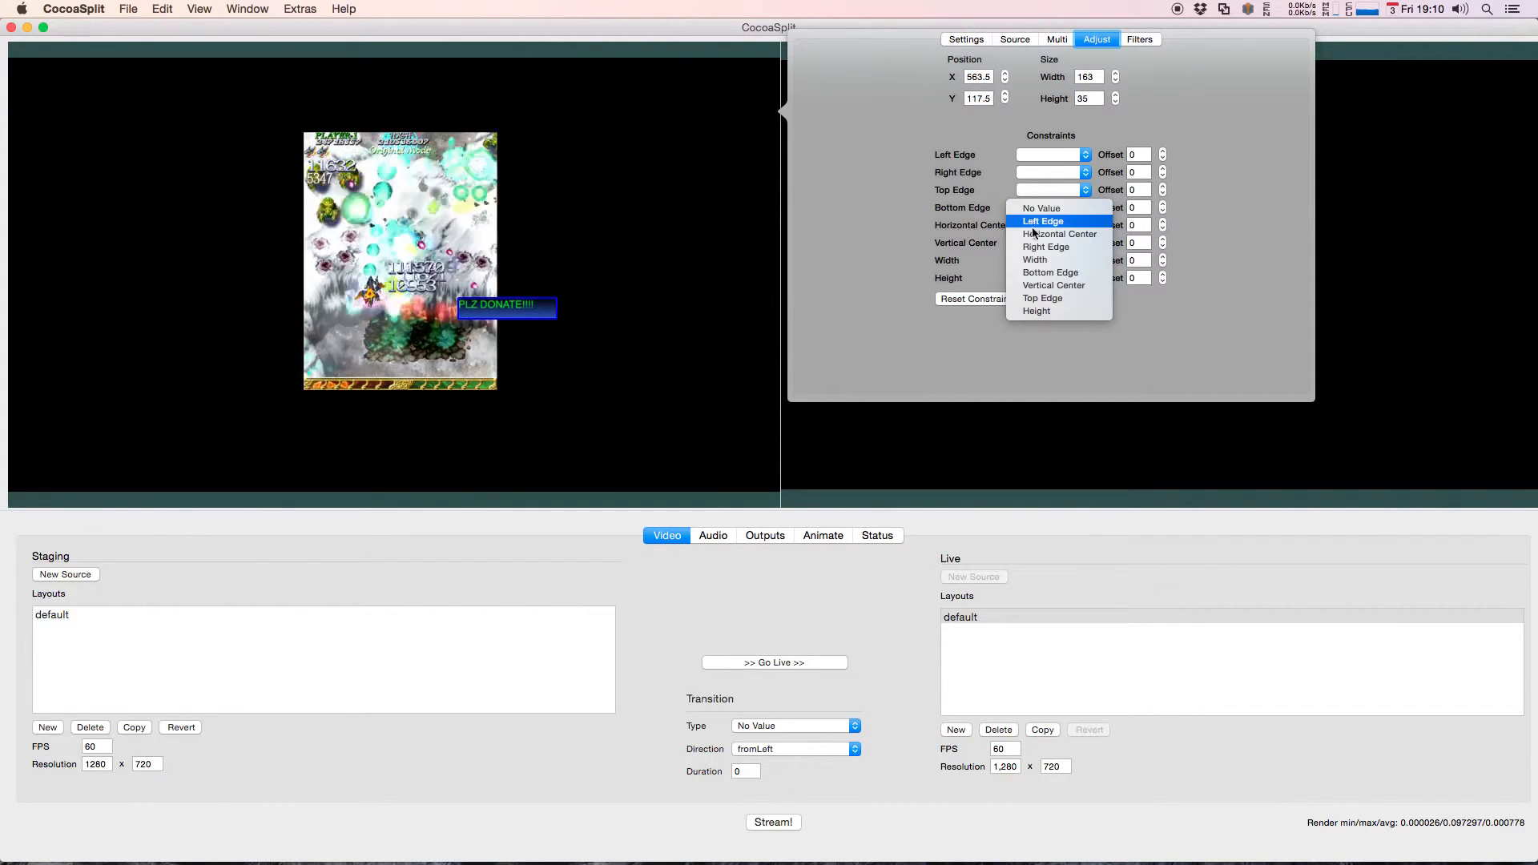
click(1049, 273)
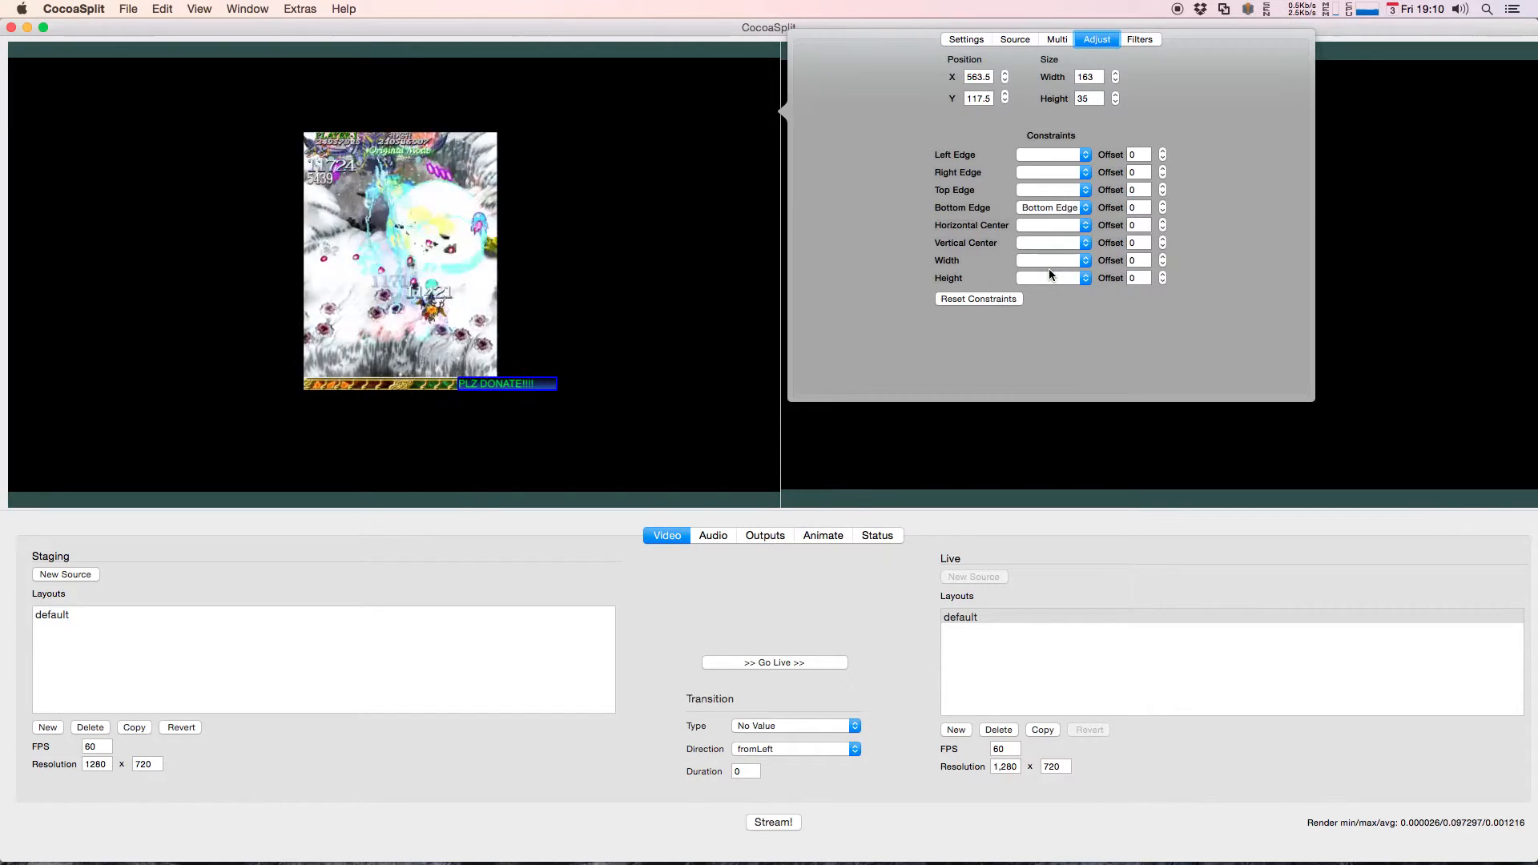
click(1040, 227)
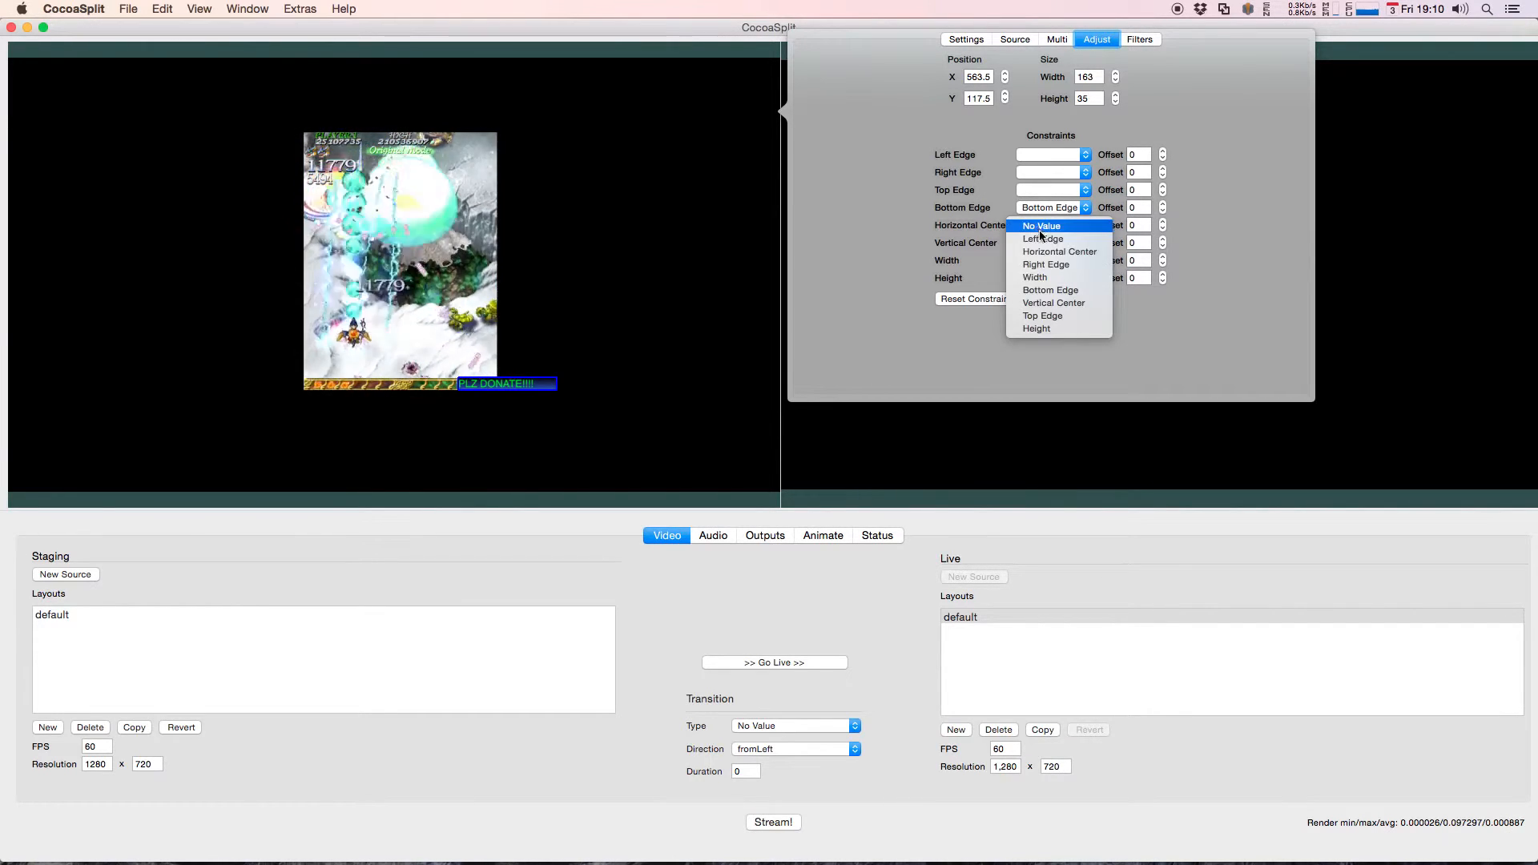
click(1056, 252)
click(576, 309)
Step: Resize and move the movie source to test the donation banner's constraints
drag(118, 131, 122, 162)
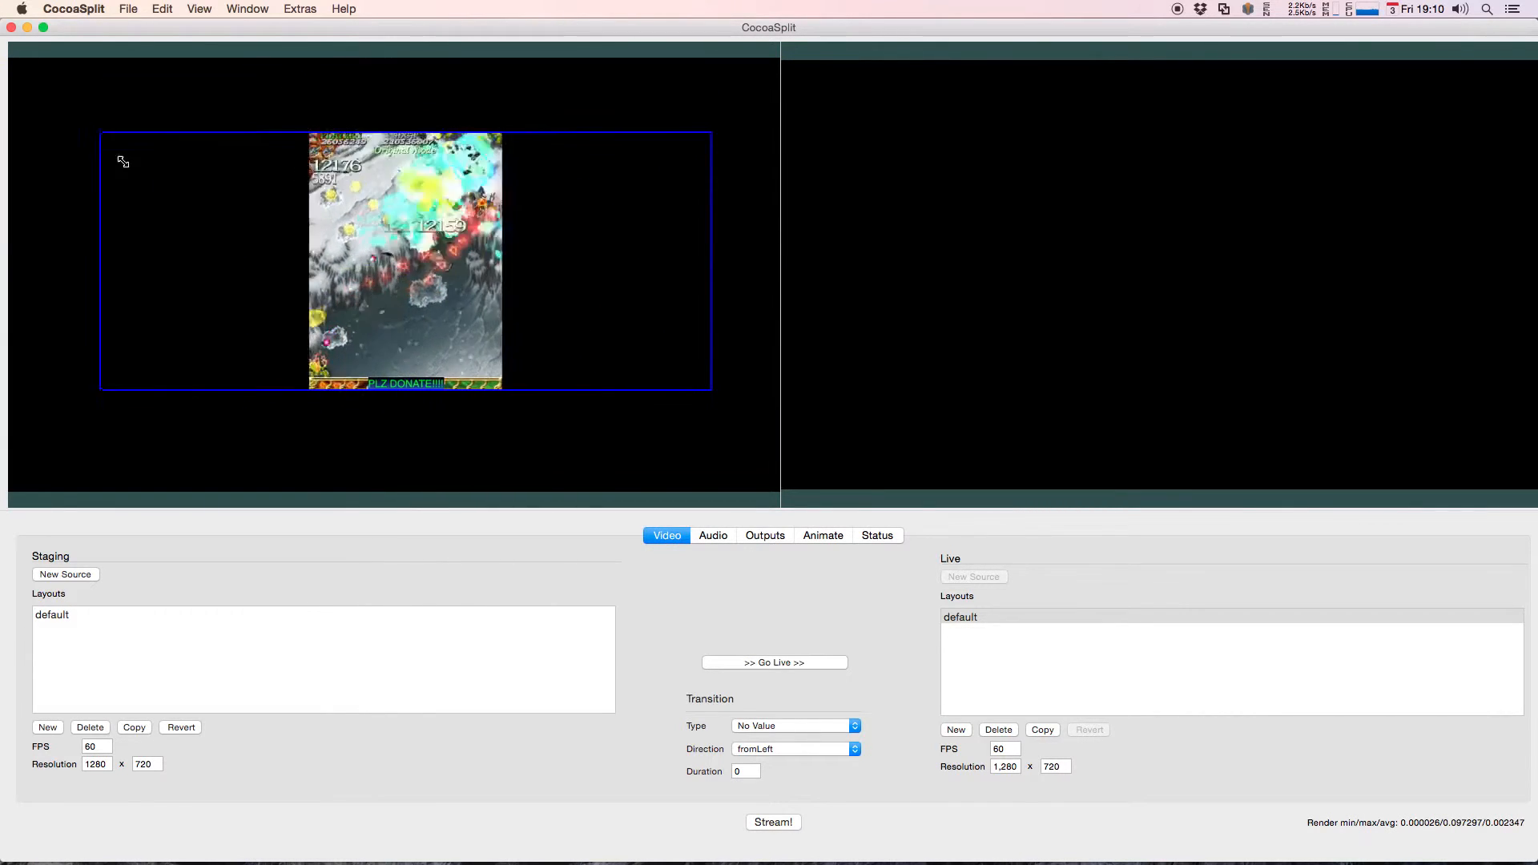
drag(200, 295, 231, 166)
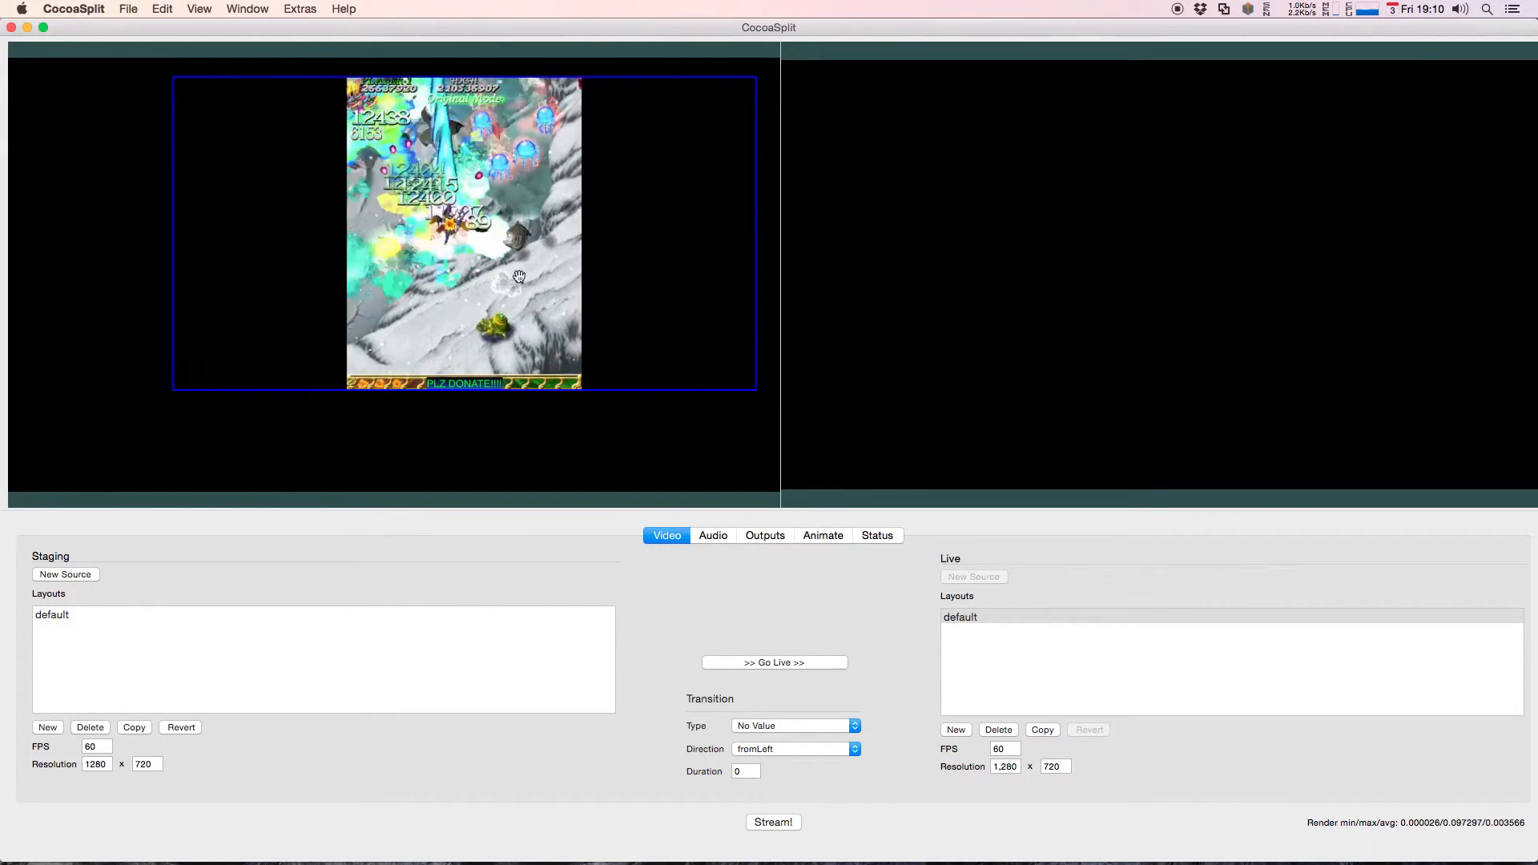
drag(644, 246, 584, 249)
Step: Try rotating the movie source and changing its opacity with the donation banner attached
right_click(589, 225)
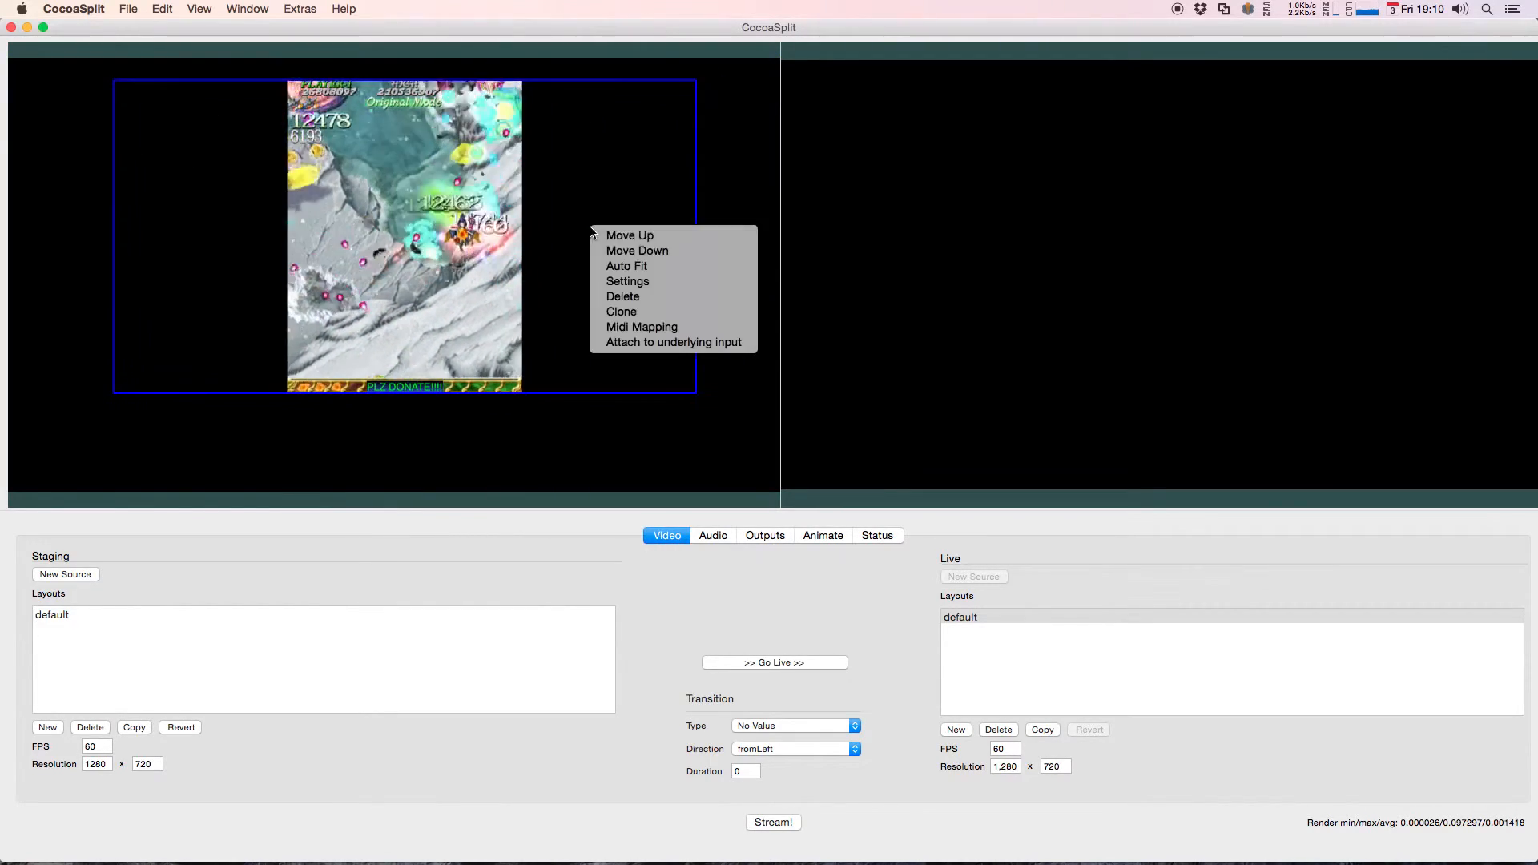
click(641, 284)
drag(894, 82, 961, 79)
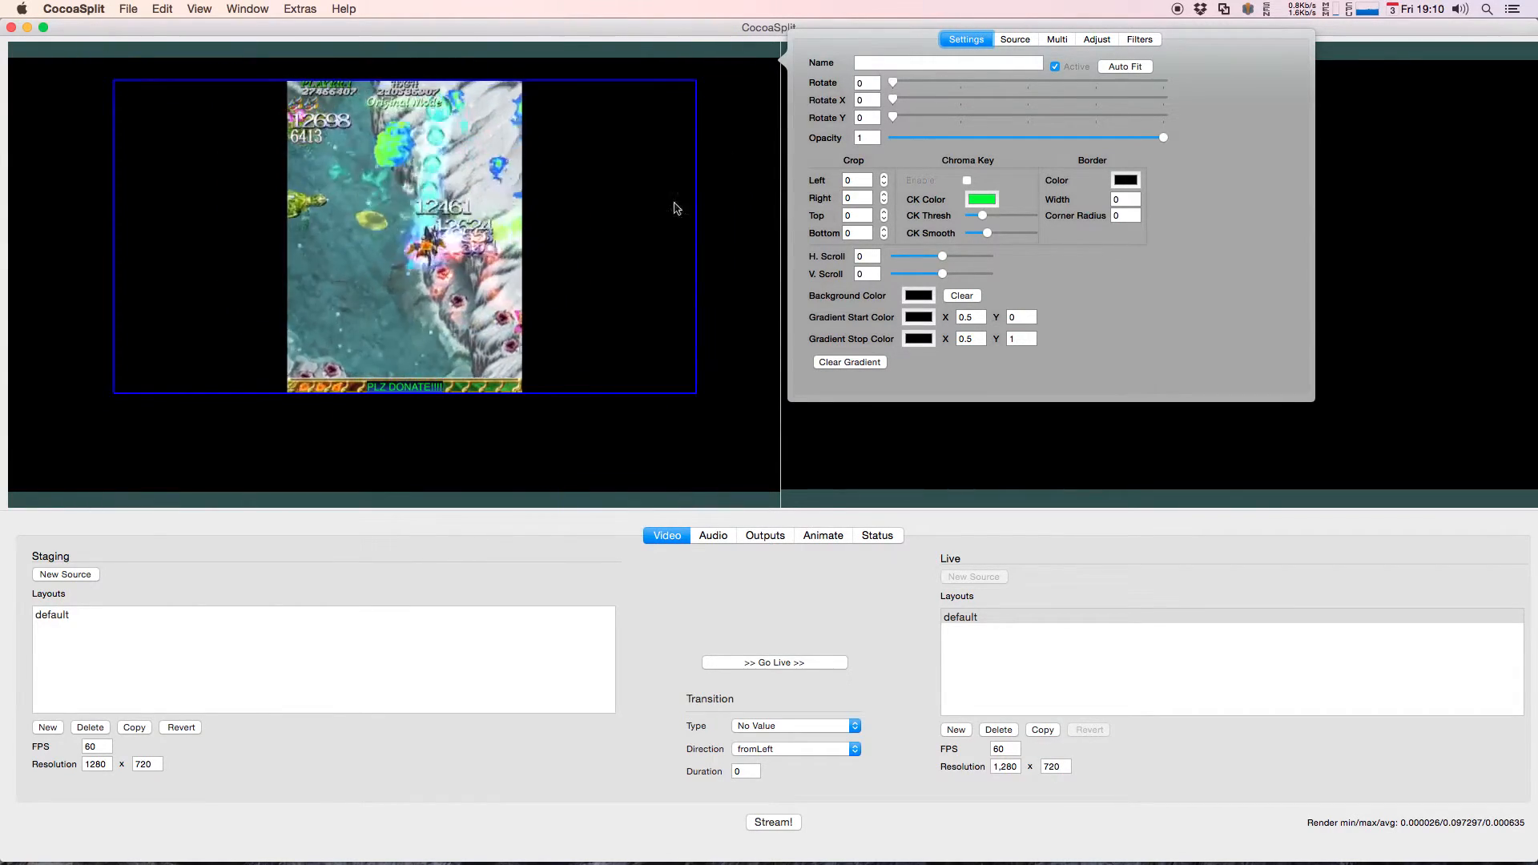
drag(1163, 137, 1280, 131)
click(721, 113)
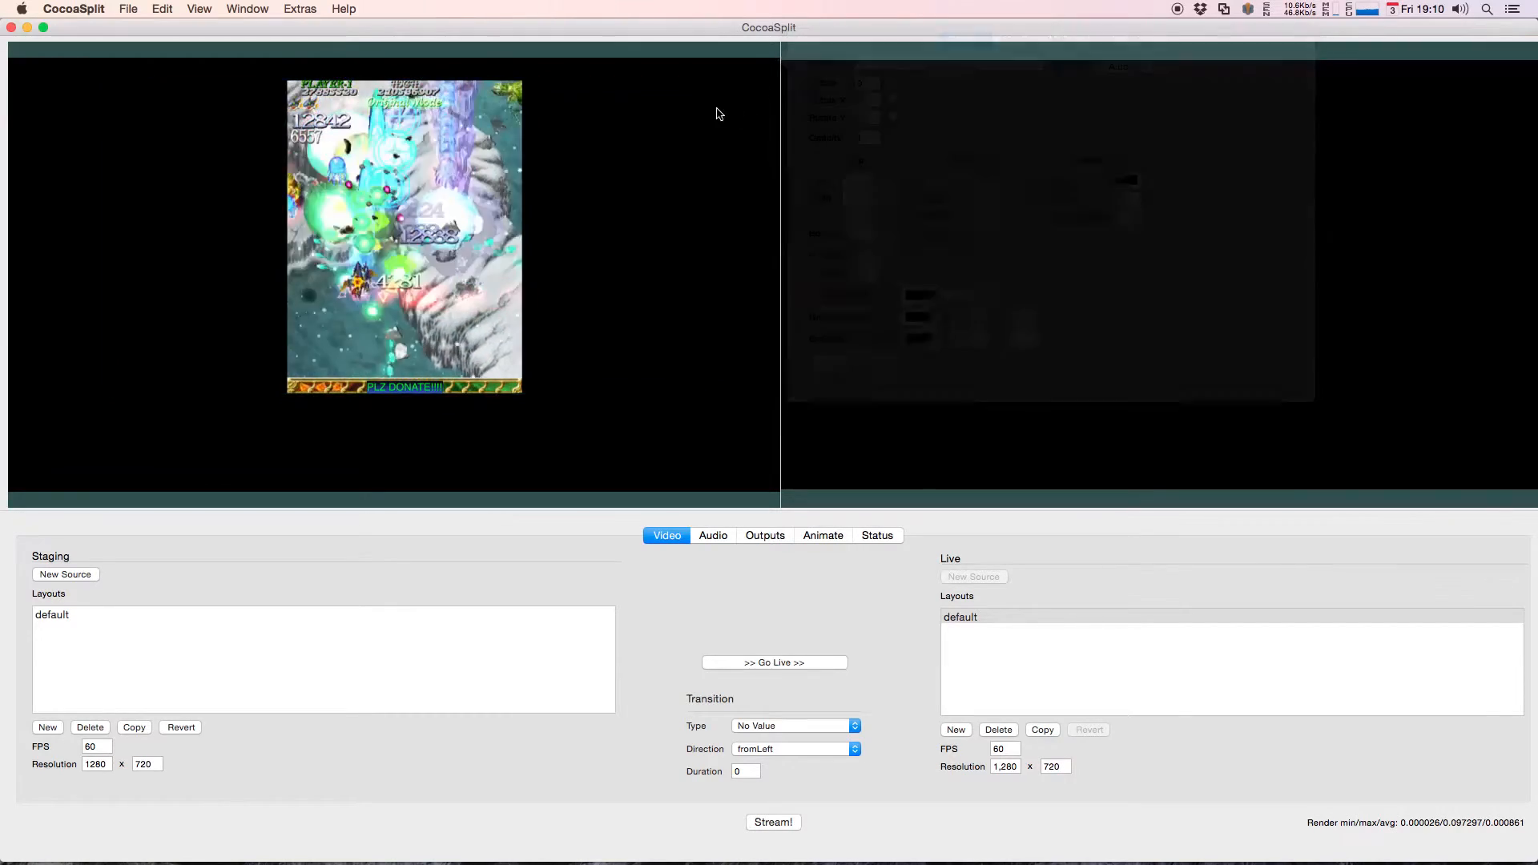
Step: Enlarge the movie source further and move it to the canvas's upper right corner
drag(574, 171, 545, 234)
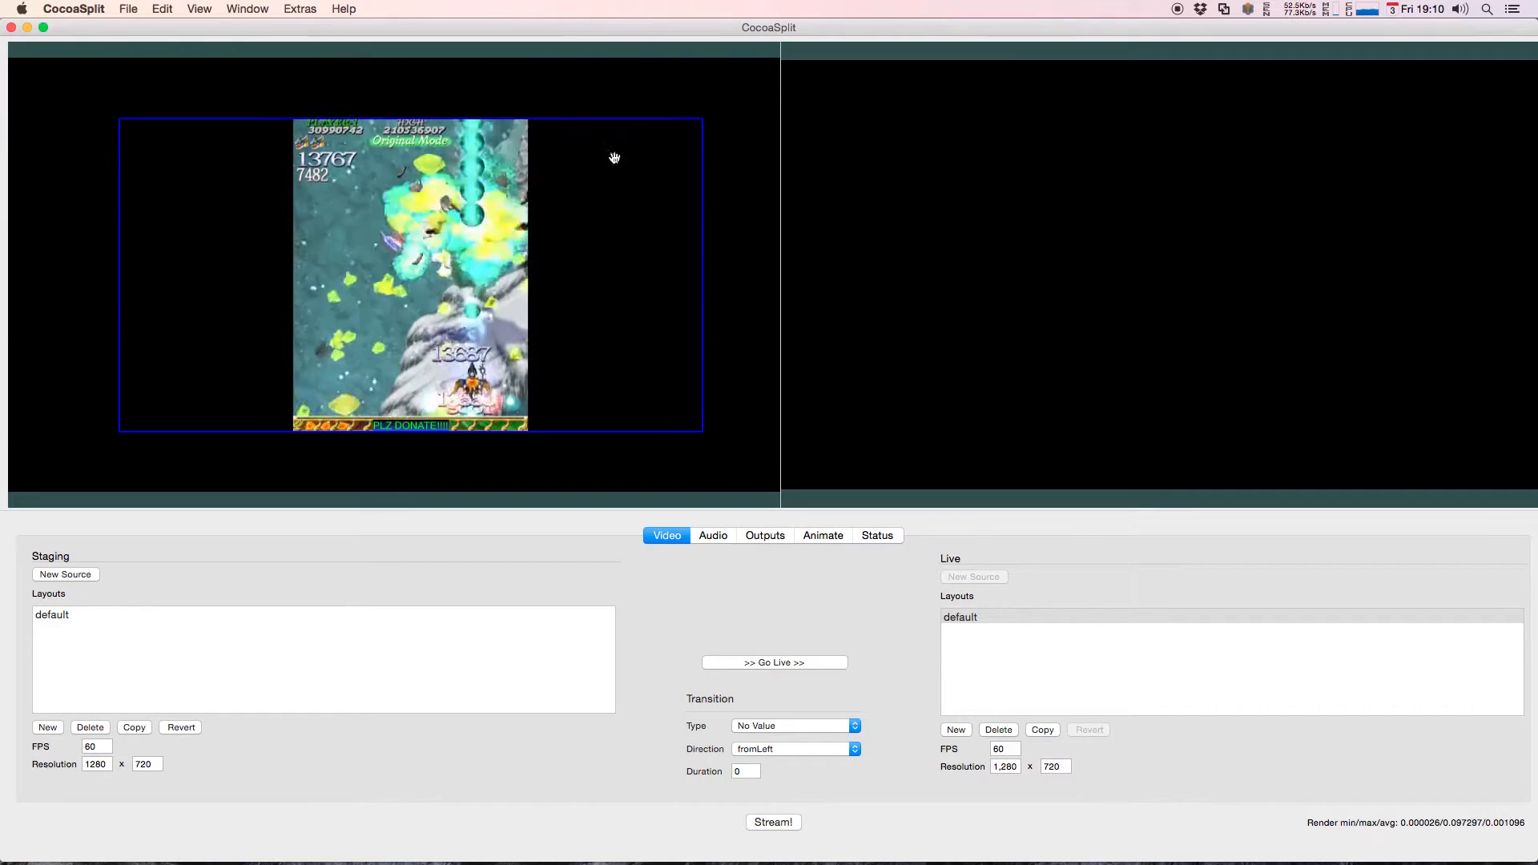
drag(701, 120, 627, 135)
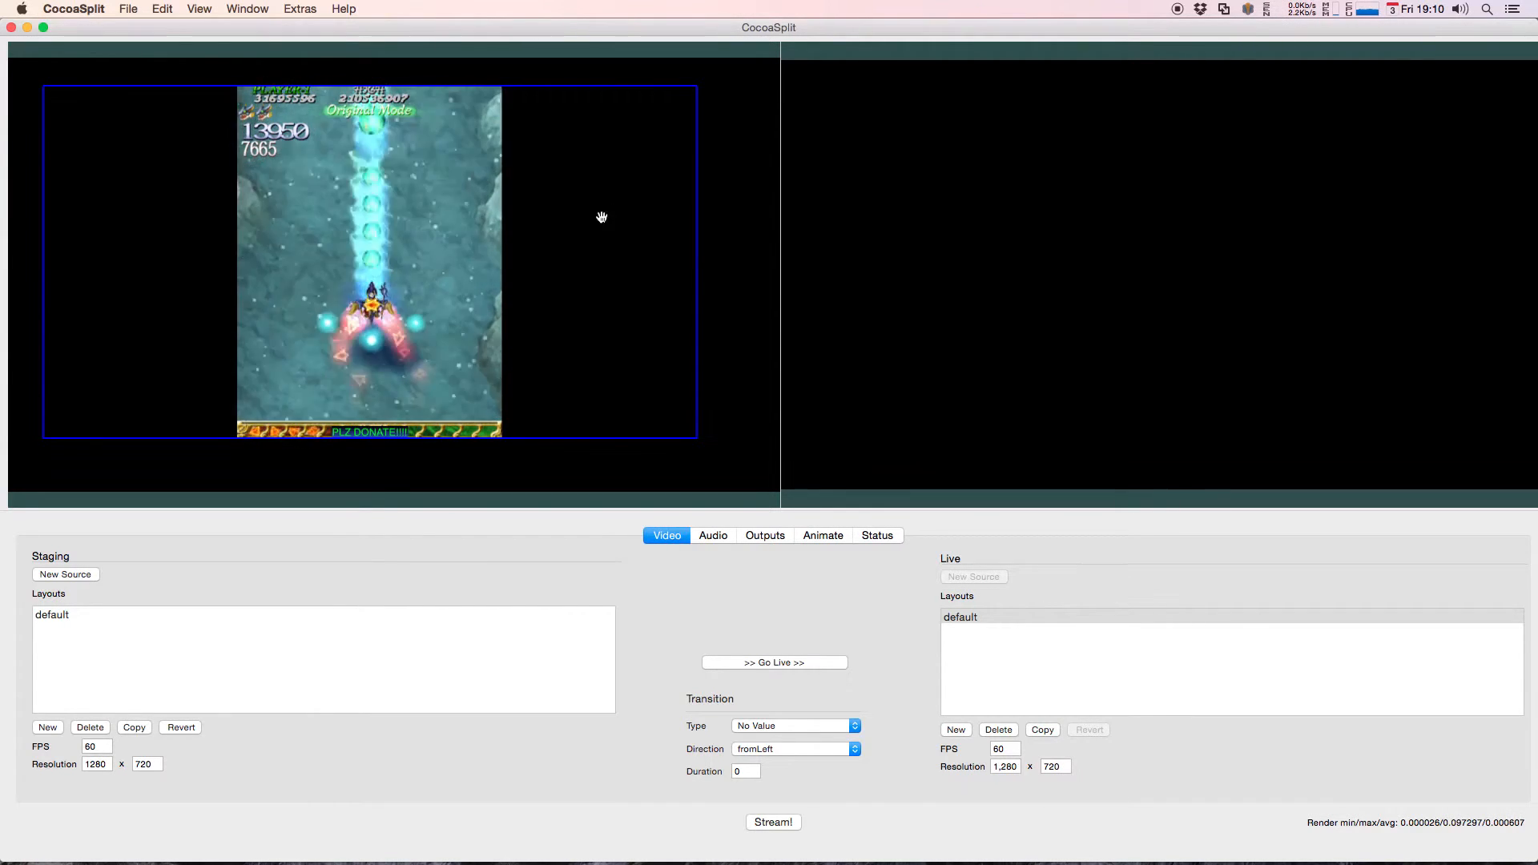
drag(412, 345, 496, 317)
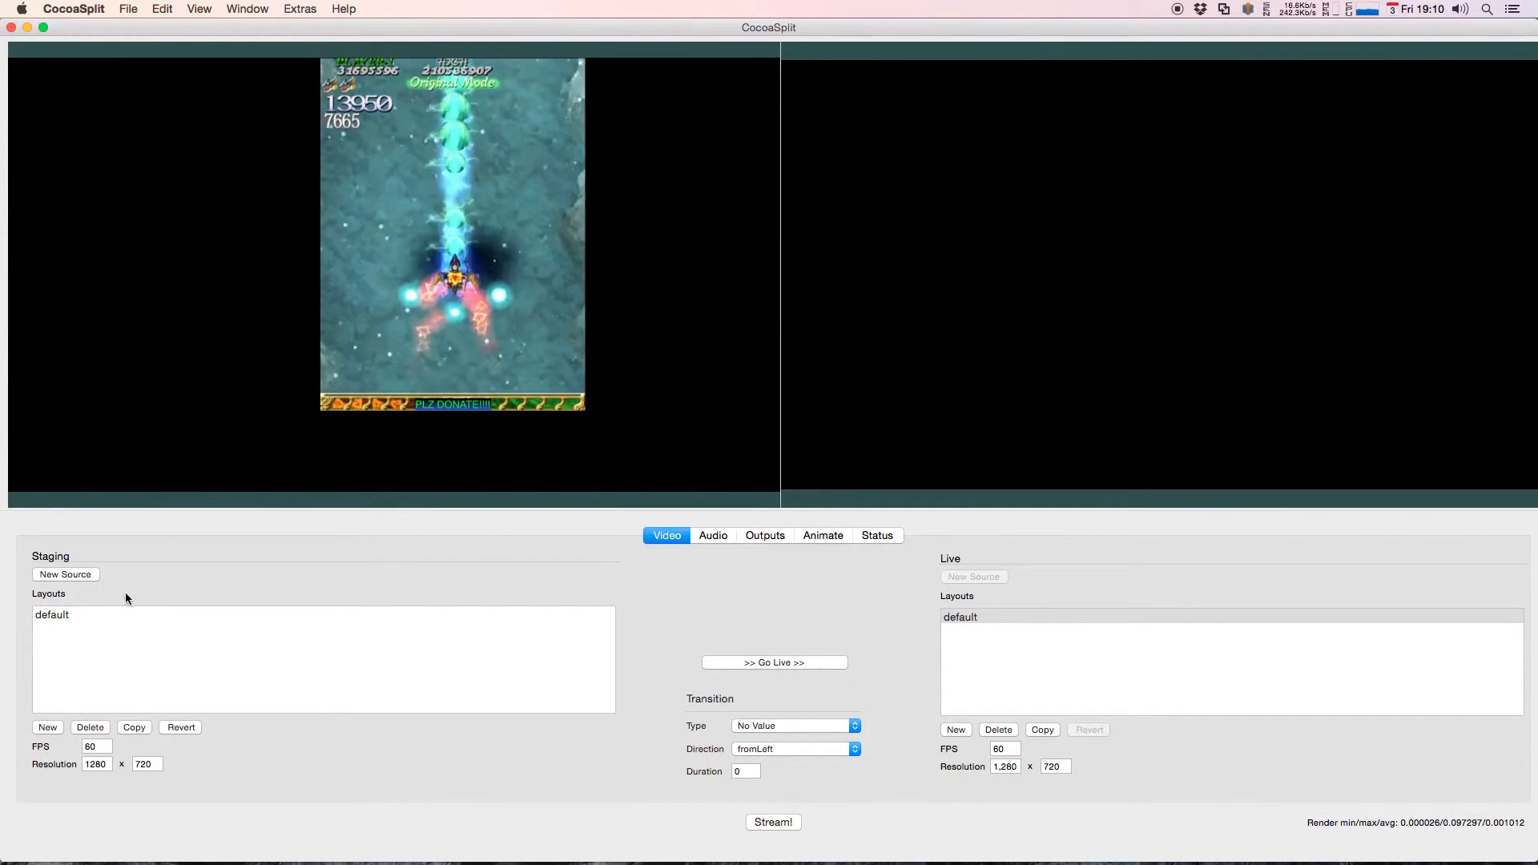
Step: Add a video capture source using HD Pro Webcam C920 and place it to the left of the movie
click(82, 576)
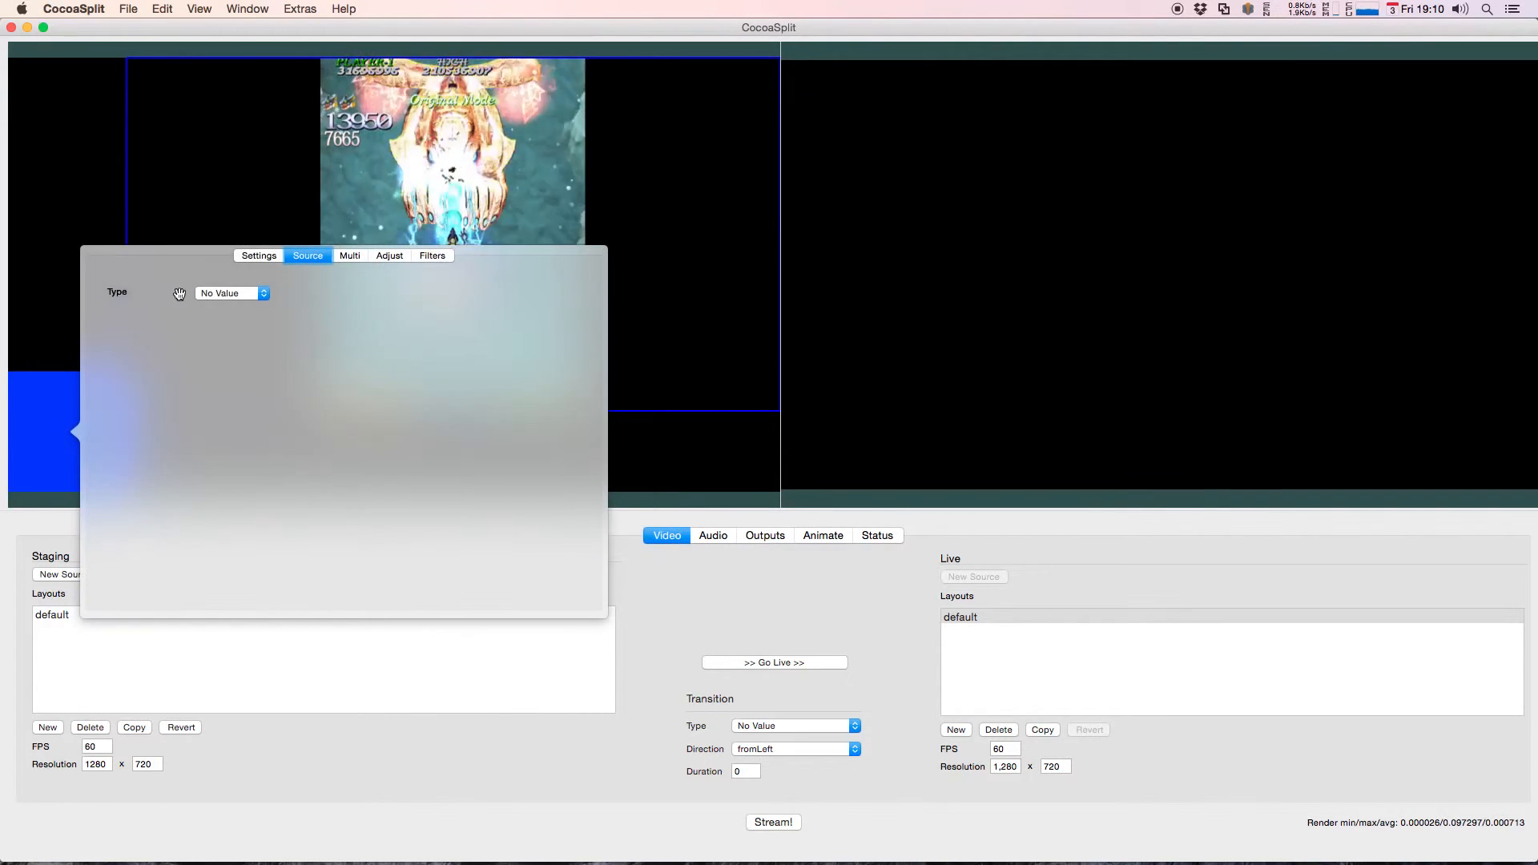
click(208, 293)
click(240, 267)
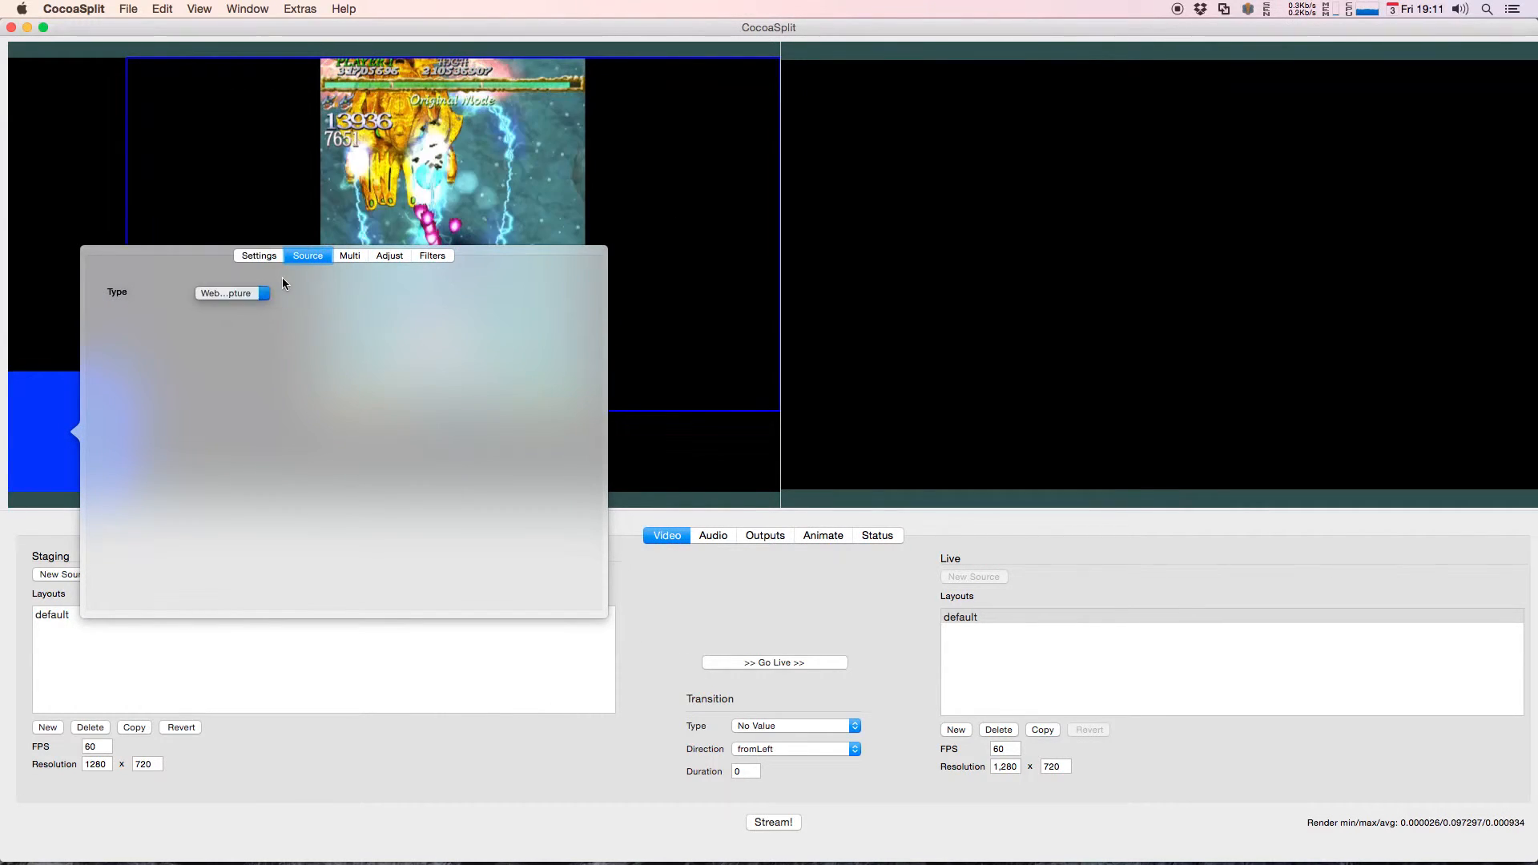
click(242, 314)
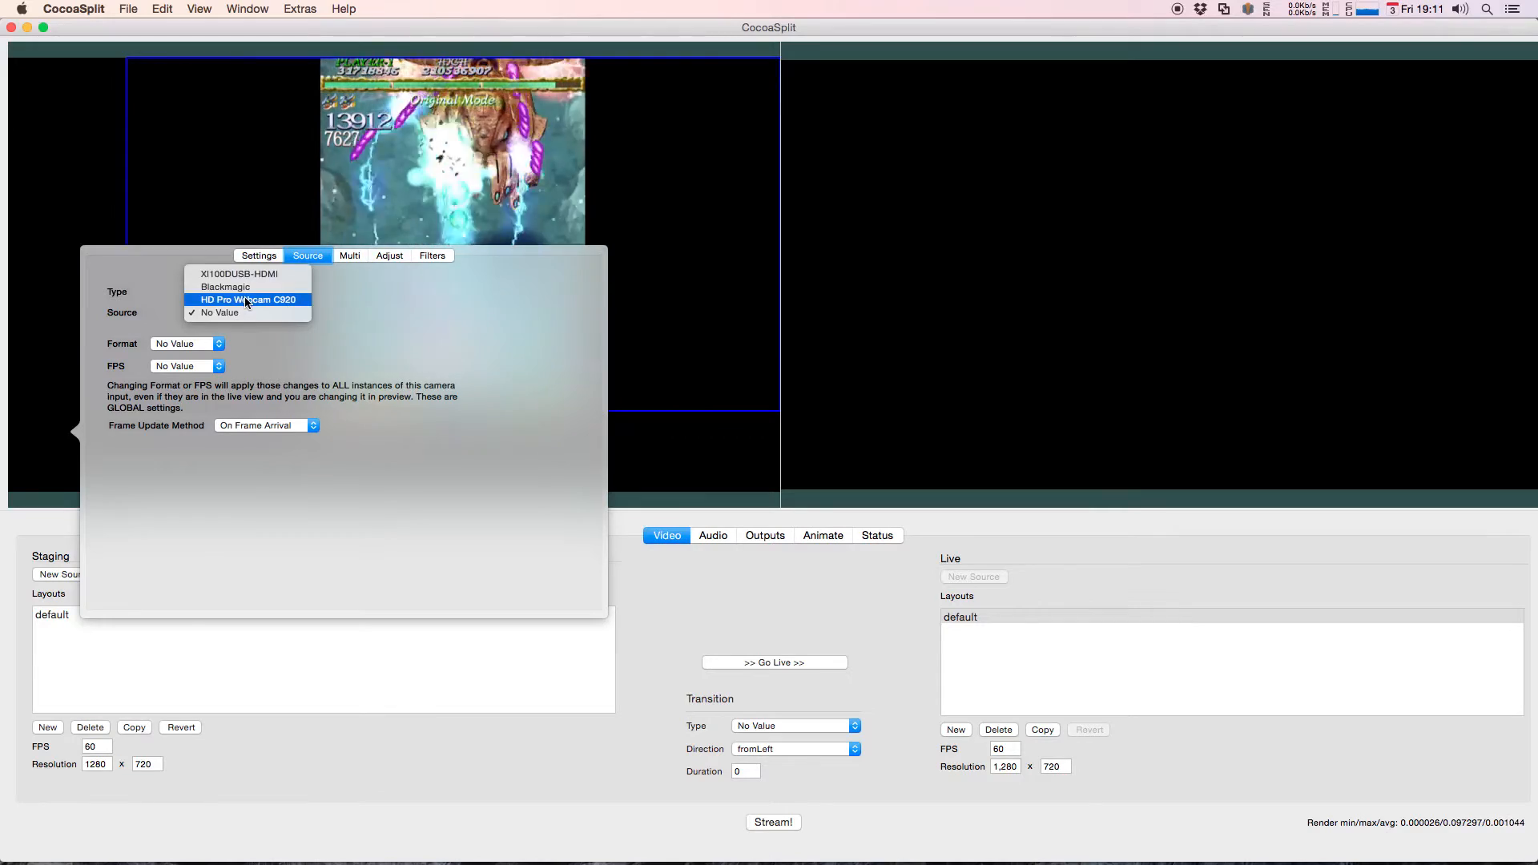
click(65, 193)
drag(69, 413, 226, 350)
right_click(170, 358)
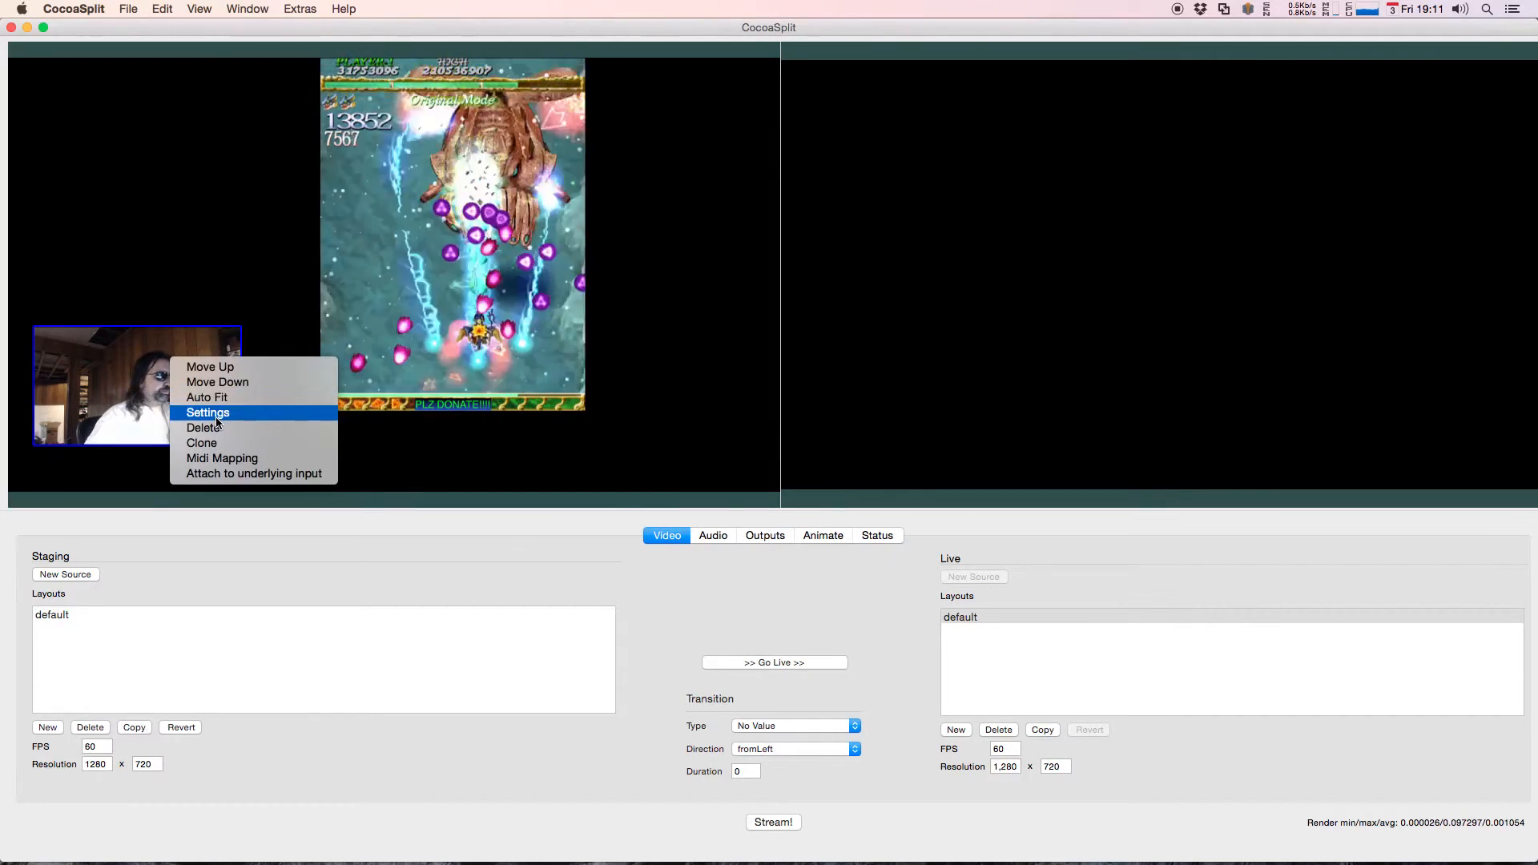
click(152, 254)
Step: Add a text source reading "Hello!!!!" and set its font size to 26
click(85, 573)
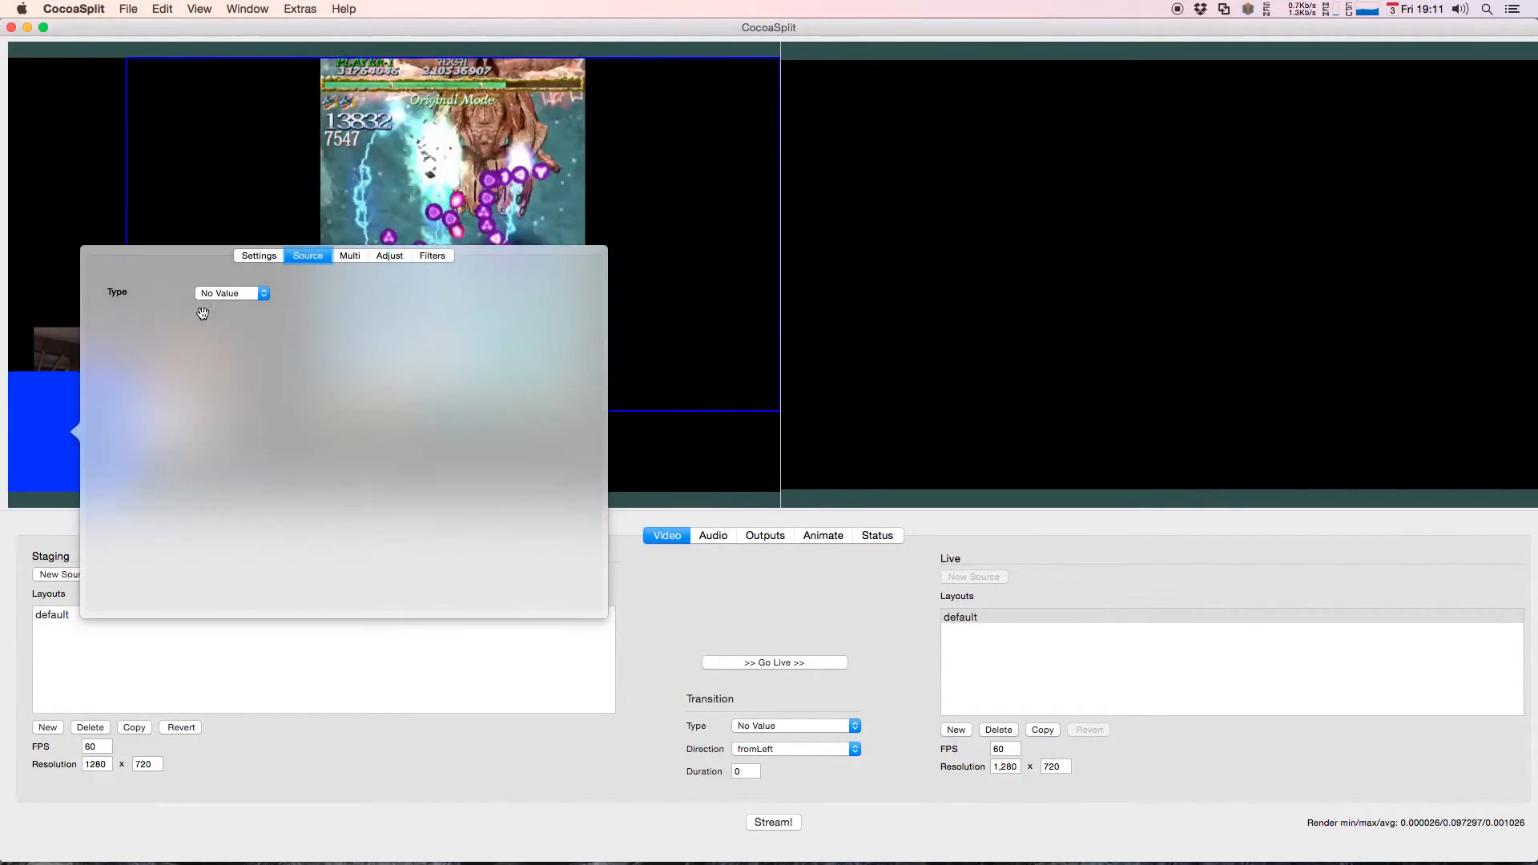
click(214, 298)
click(214, 243)
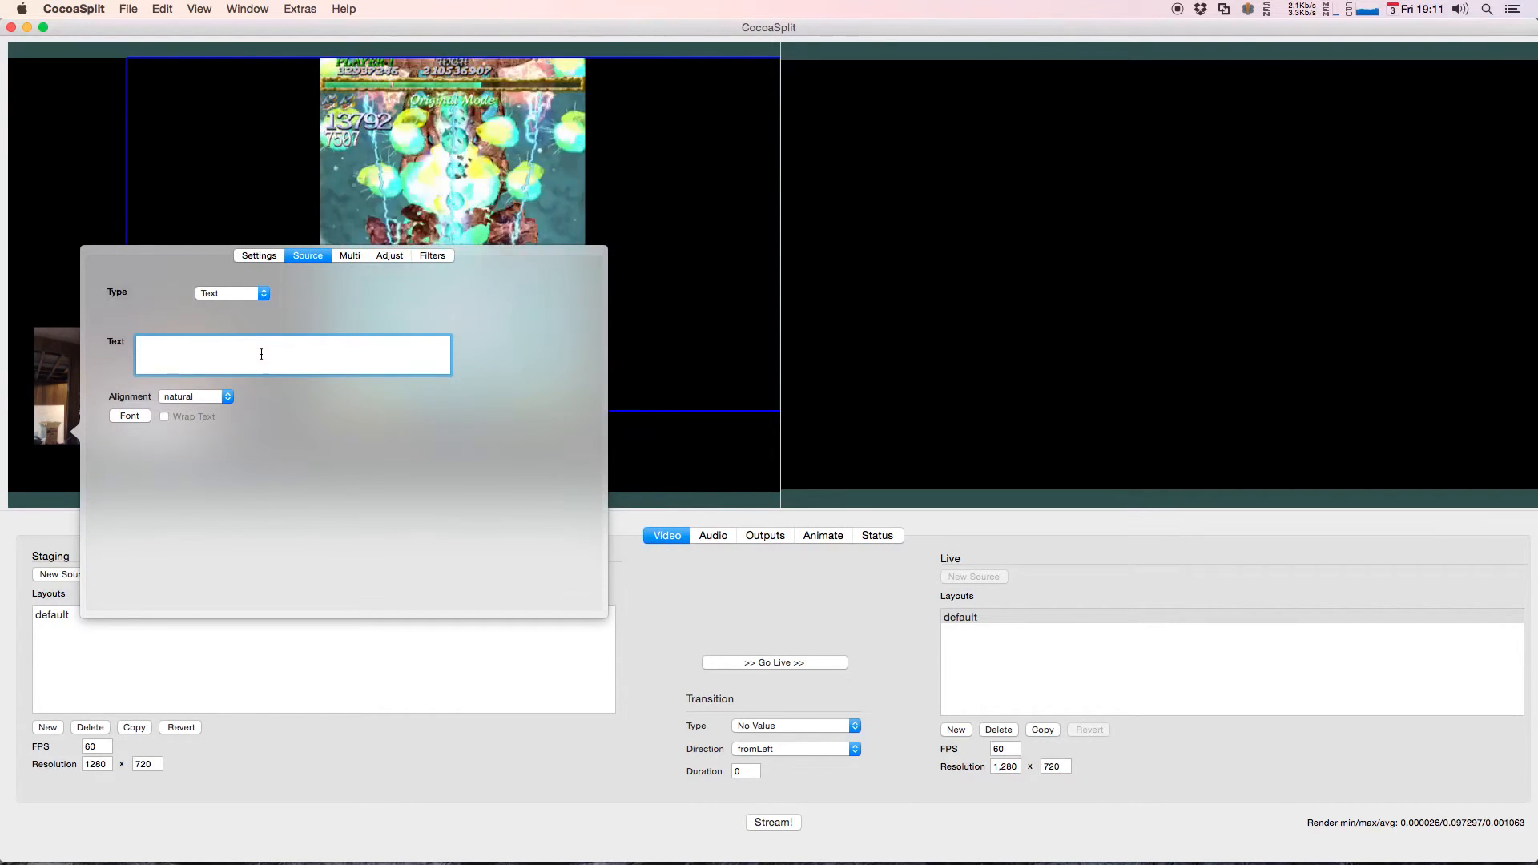
text(Hello!!!)
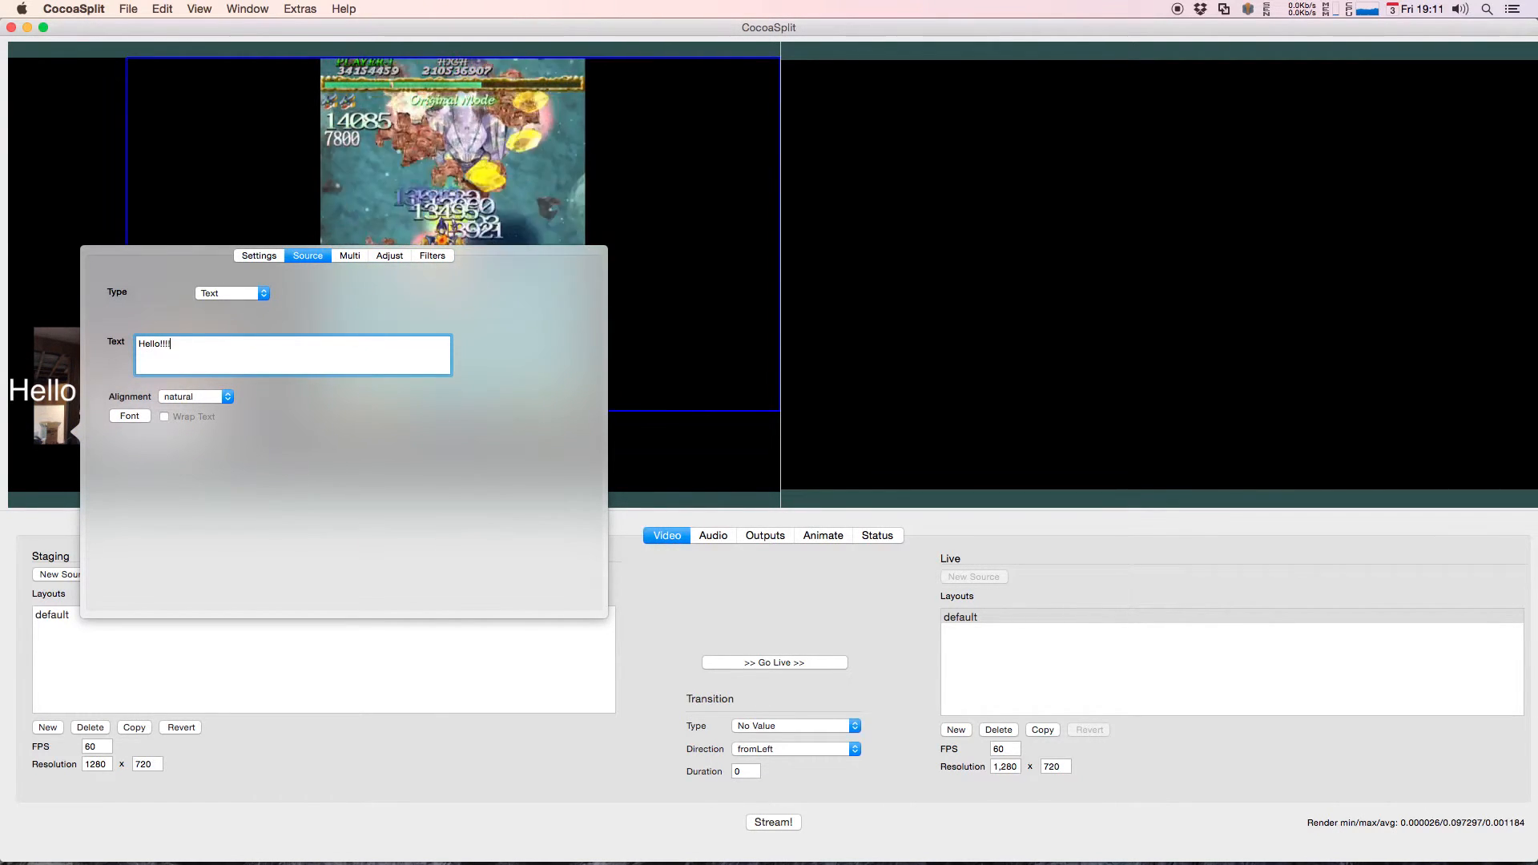
click(127, 415)
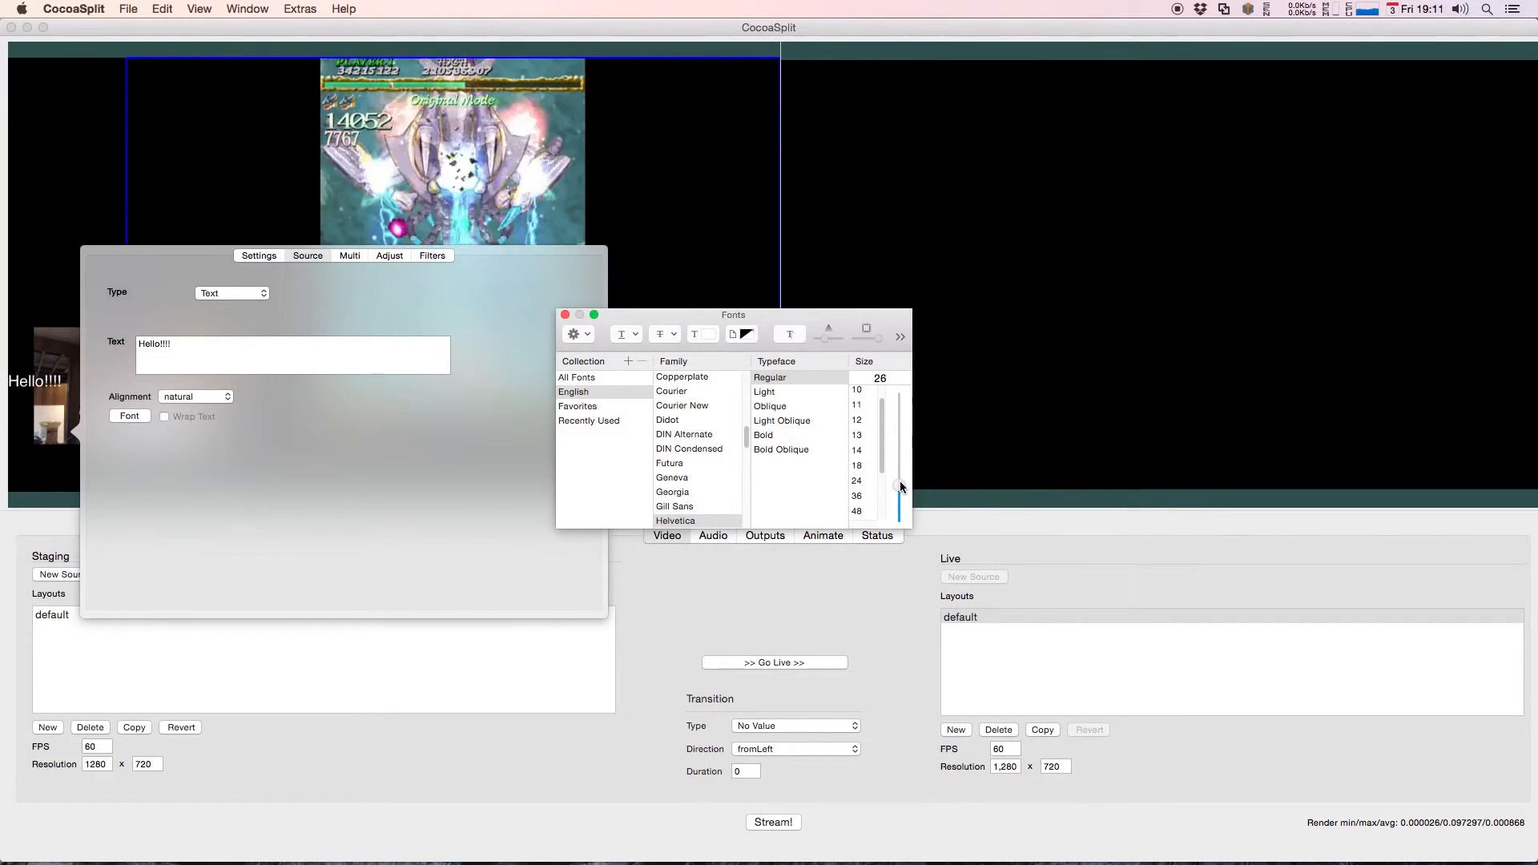
click(85, 244)
click(39, 256)
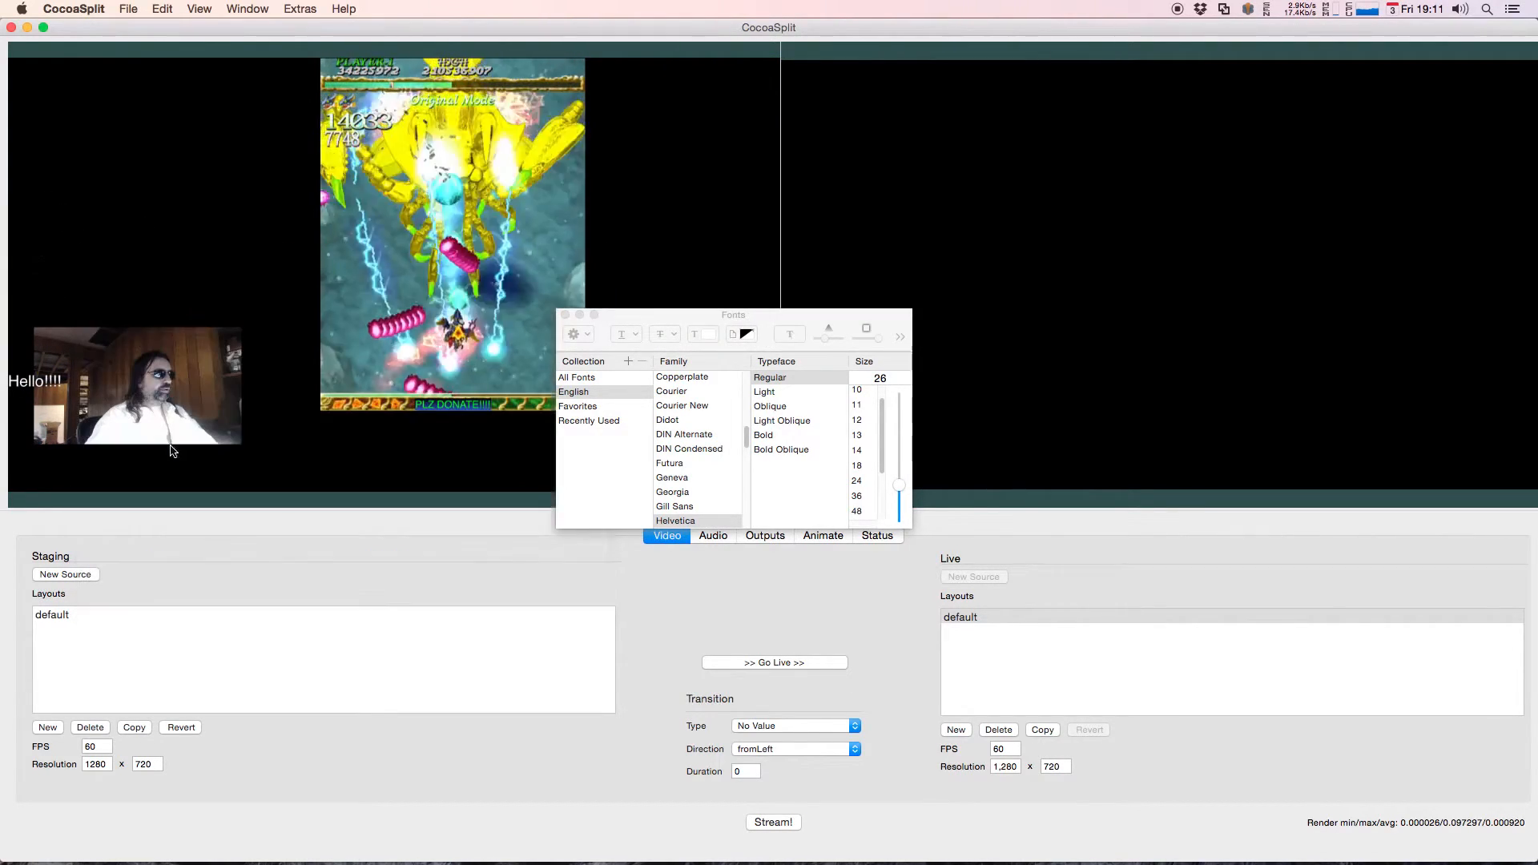
Step: Move the Hello!!!! text onto the webcam source and shift the movie source farther right on the canvas
drag(55, 379, 123, 342)
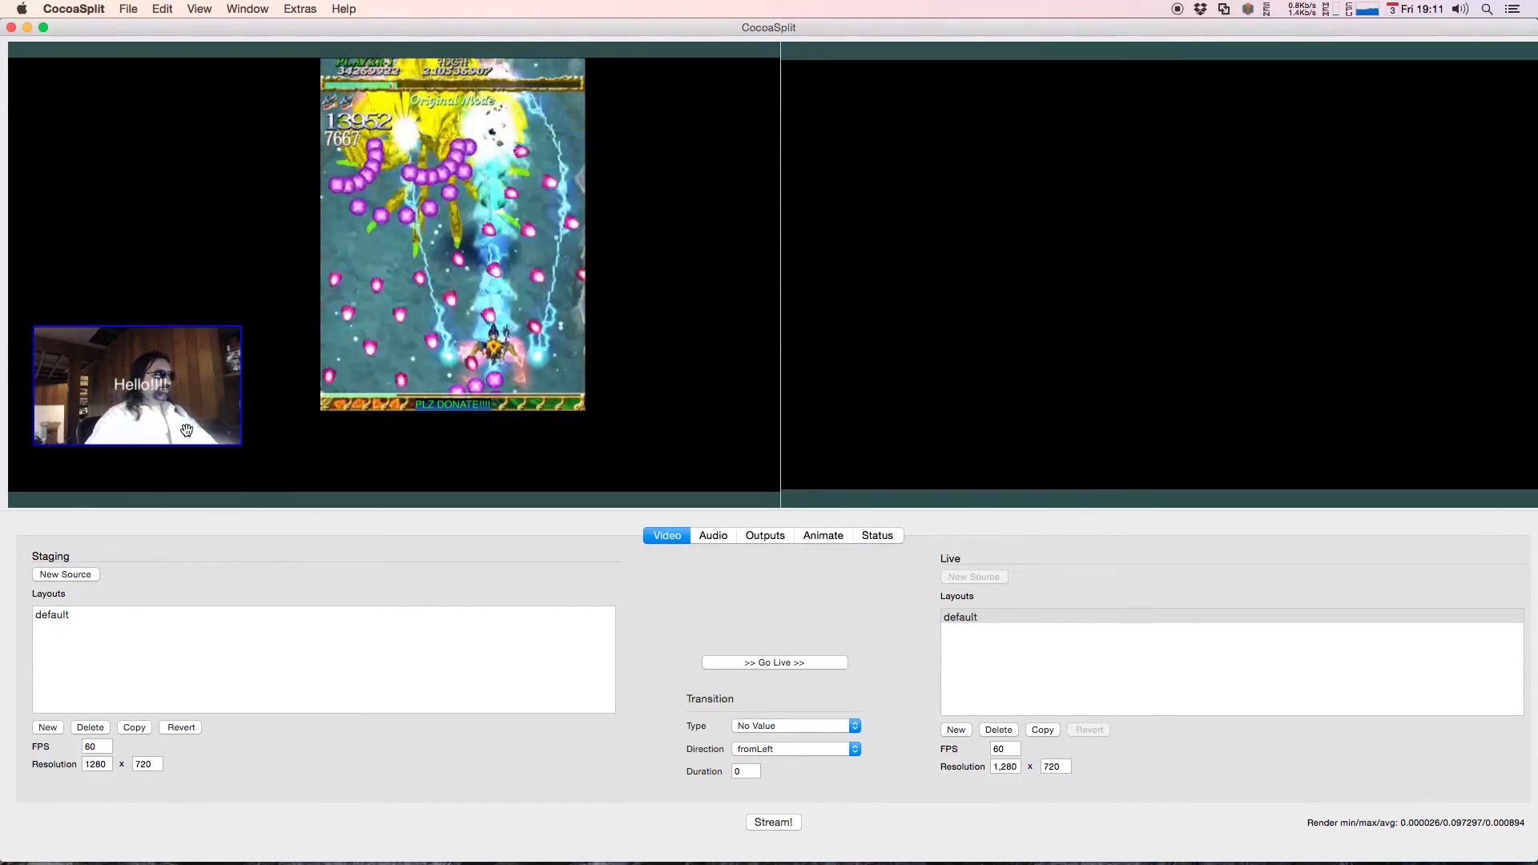
mouse_move(79, 409)
mouse_down()
mouse_move(300, 392)
mouse_move(337, 371)
mouse_move(497, 382)
mouse_move(97, 386)
mouse_move(76, 404)
mouse_up()
click(278, 230)
drag(280, 230, 425, 225)
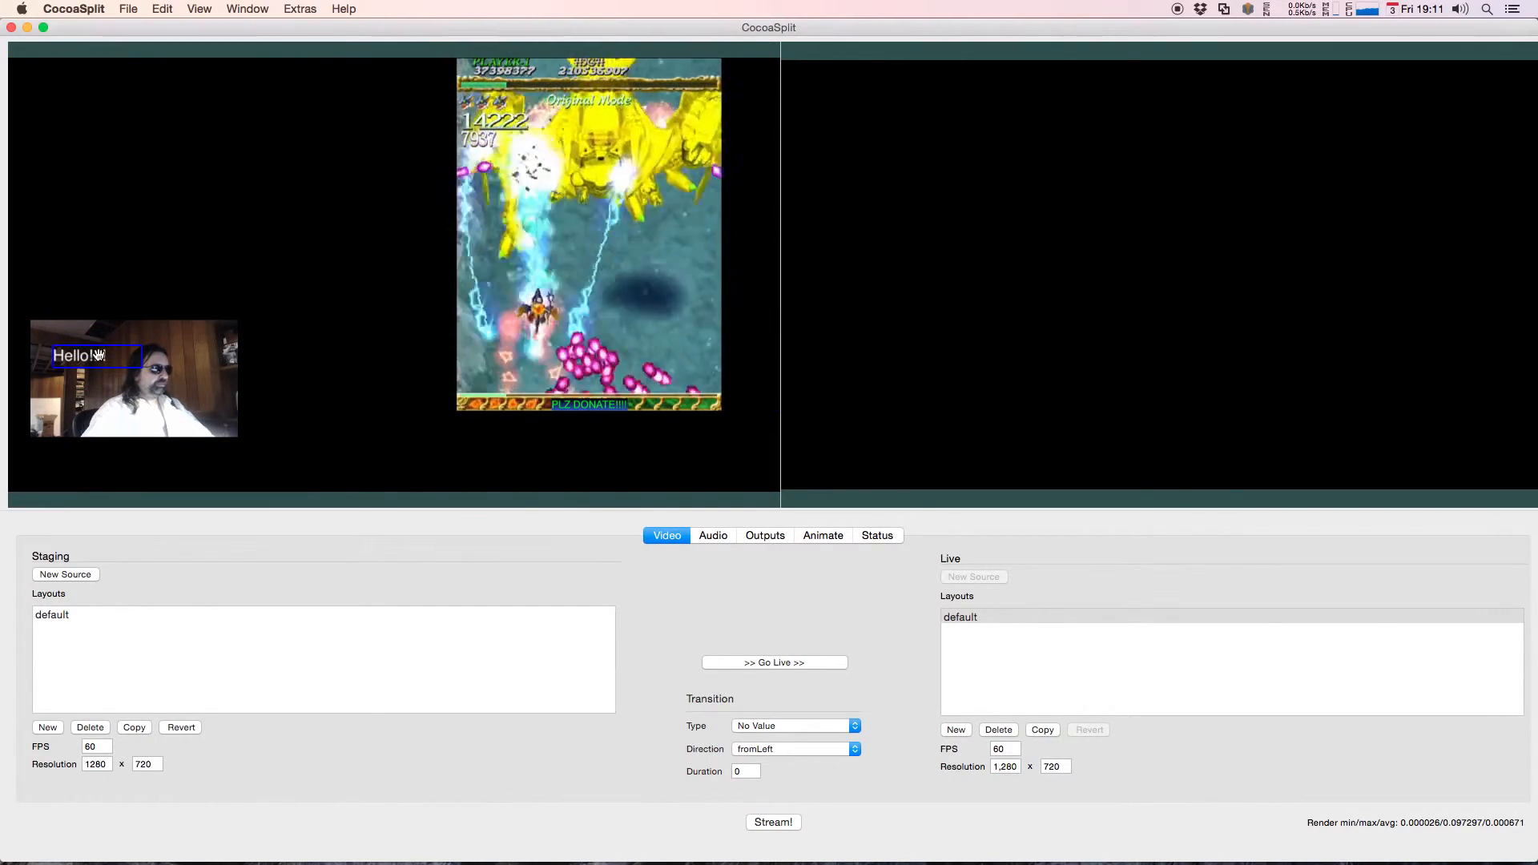
Step: Attach the Hello!!!! text to the underlying webcam source and move the webcam to test the attachment
right_click(97, 355)
click(146, 473)
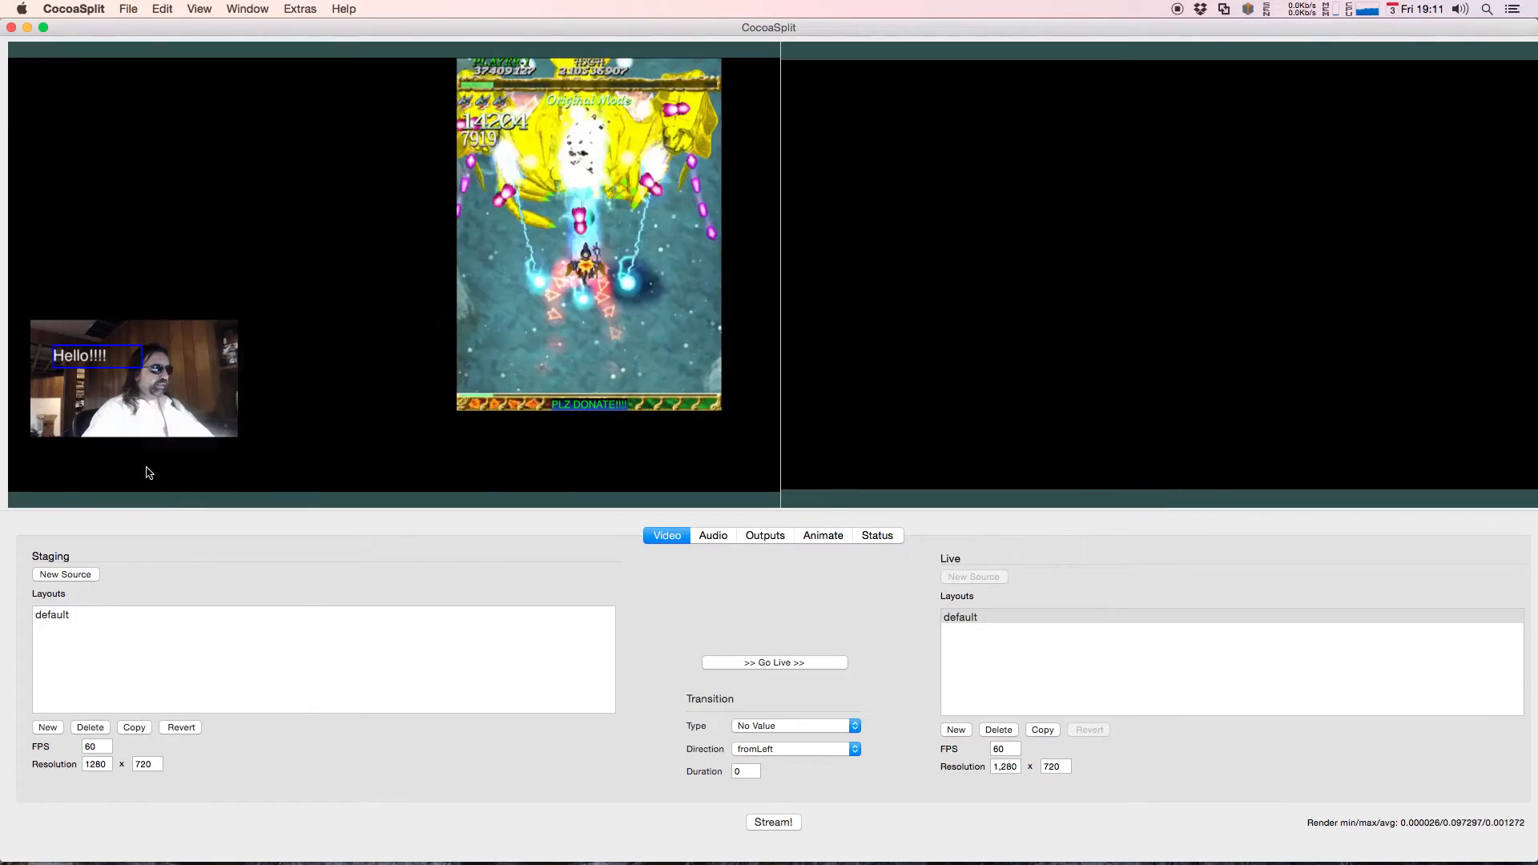
drag(138, 379, 110, 330)
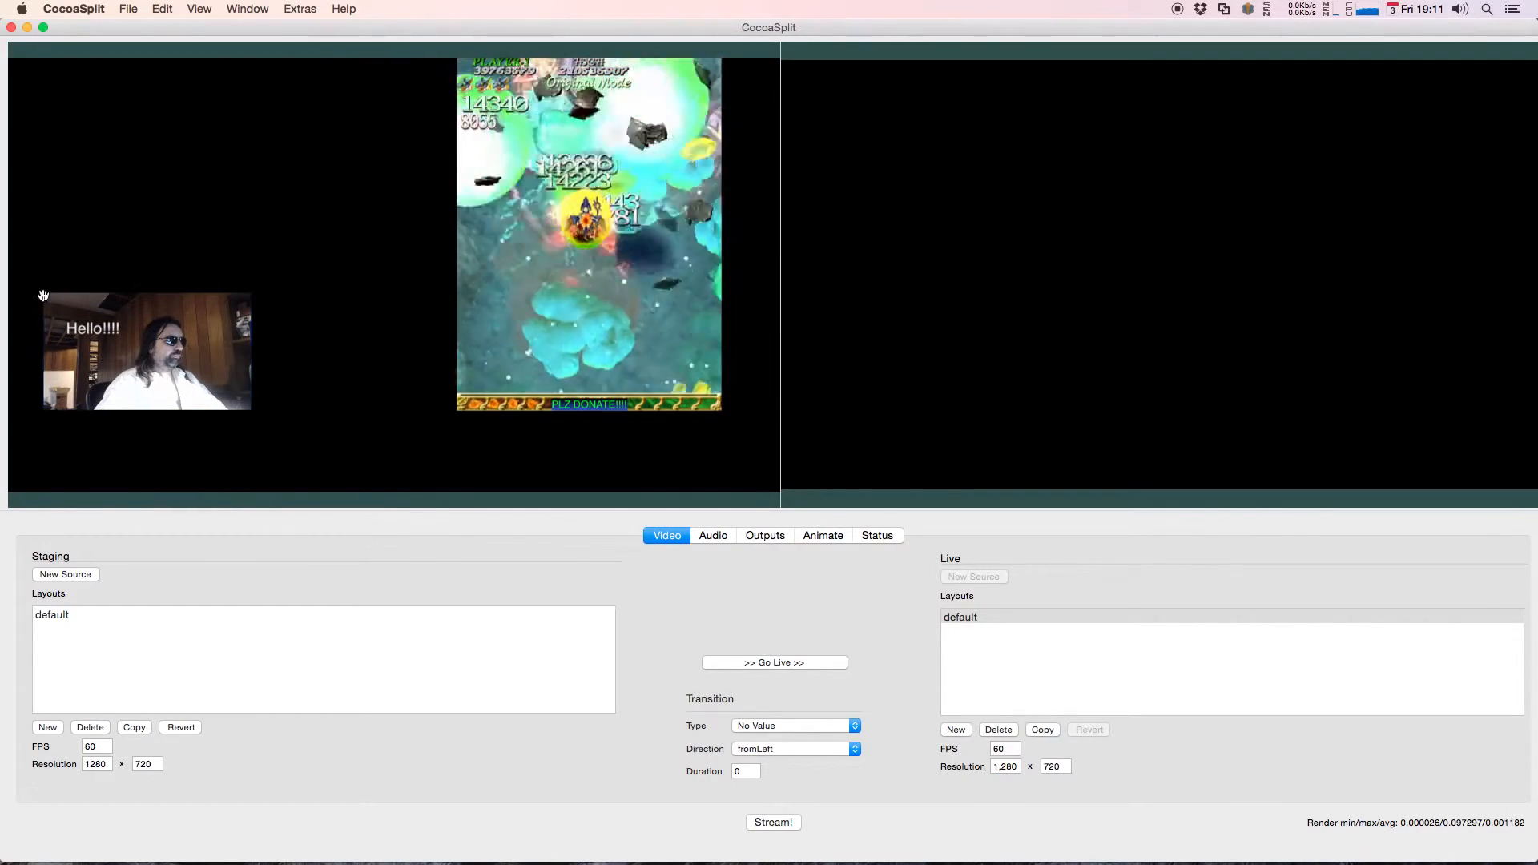
Step: Constrain the Hello!!!! text's top, left and right edges to the webcam's Top Edge, Left Edge and Right Edge
right_click(104, 326)
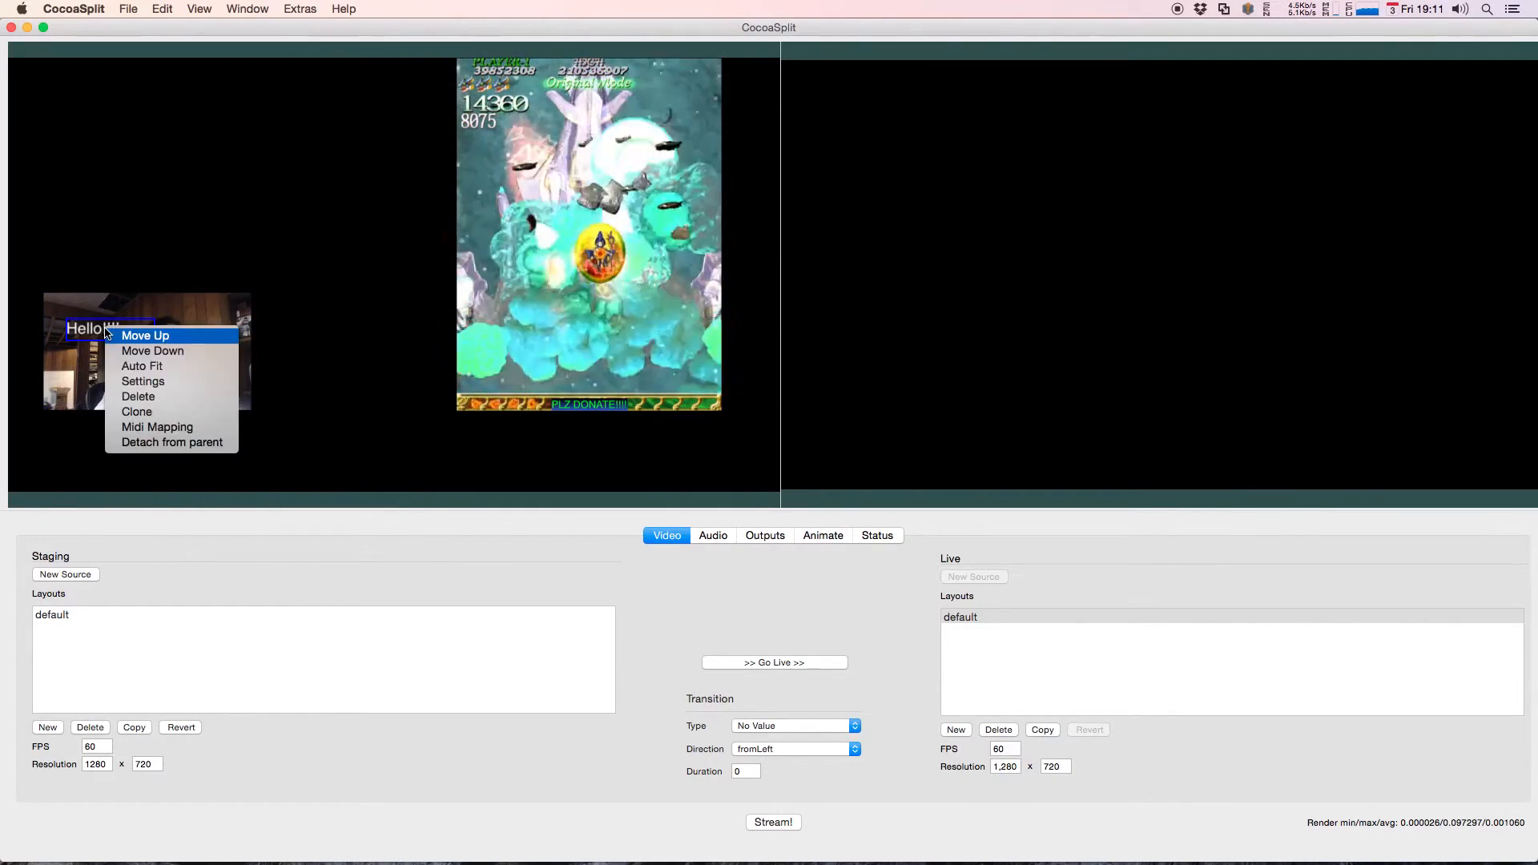
click(144, 382)
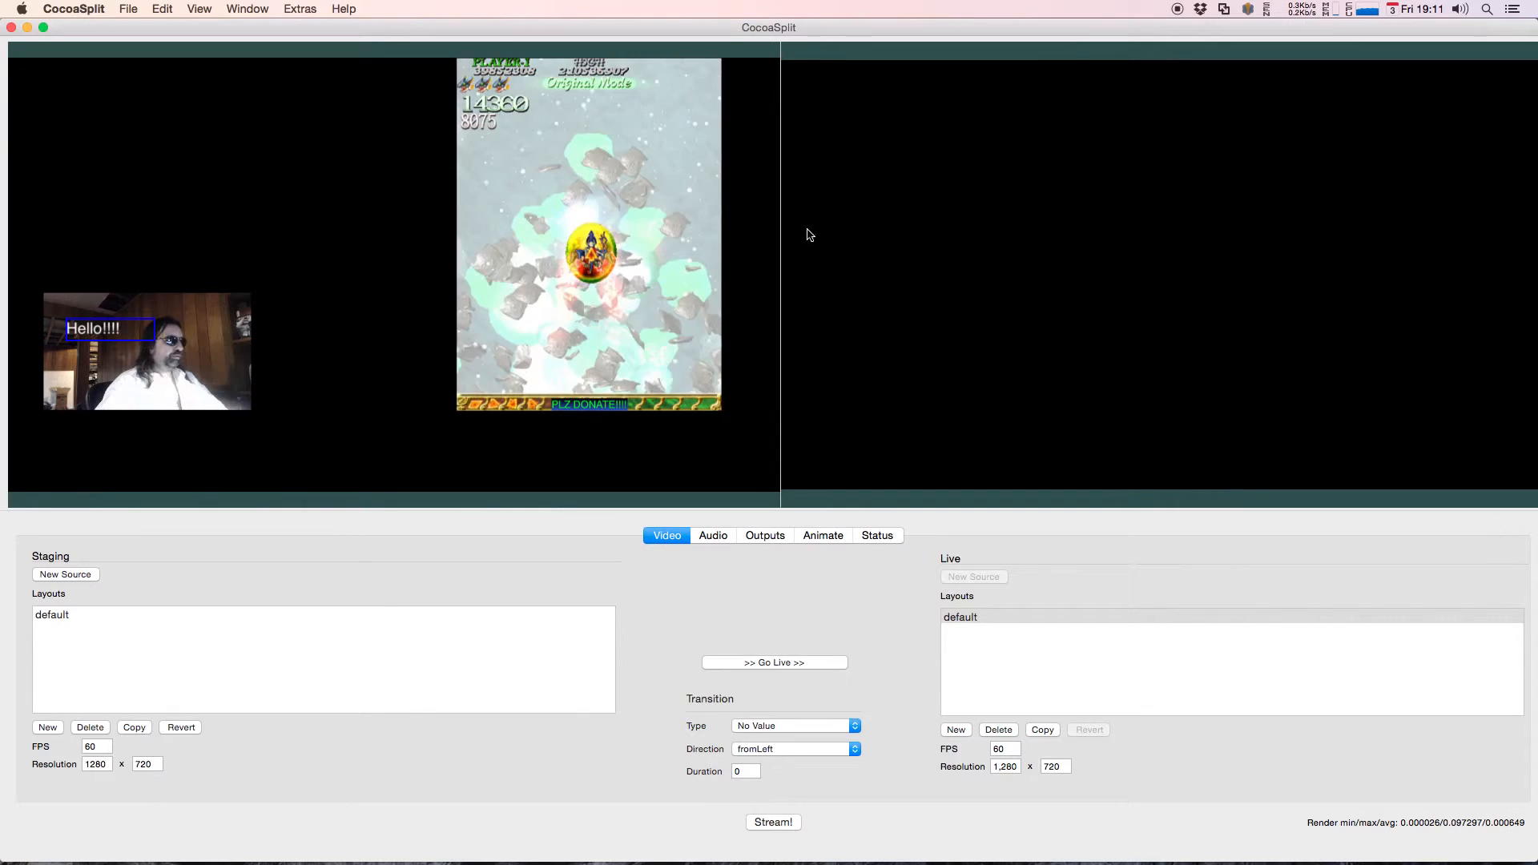
click(909, 149)
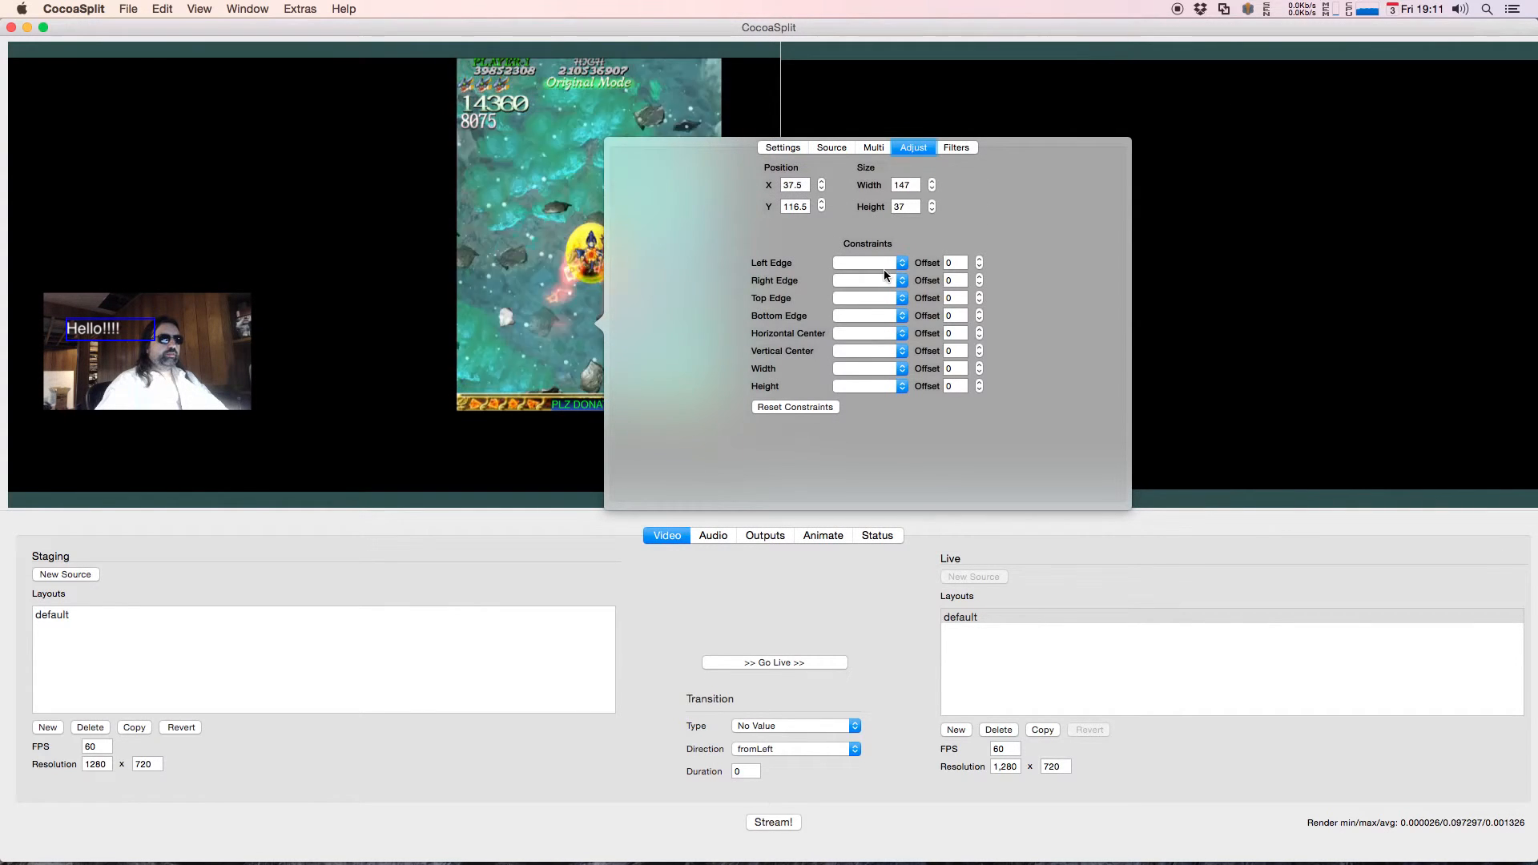
click(862, 295)
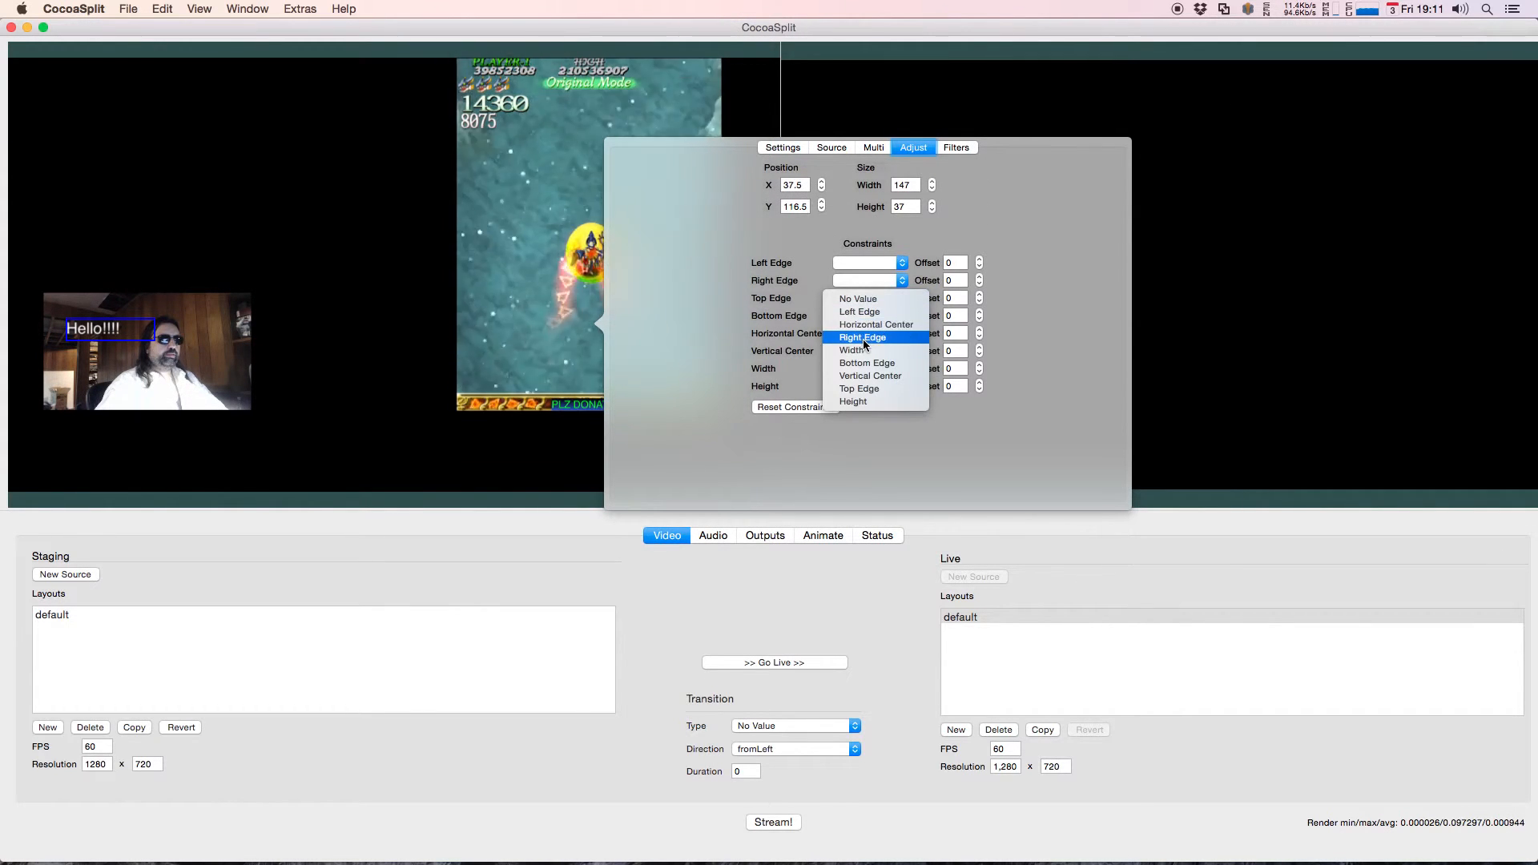
click(855, 387)
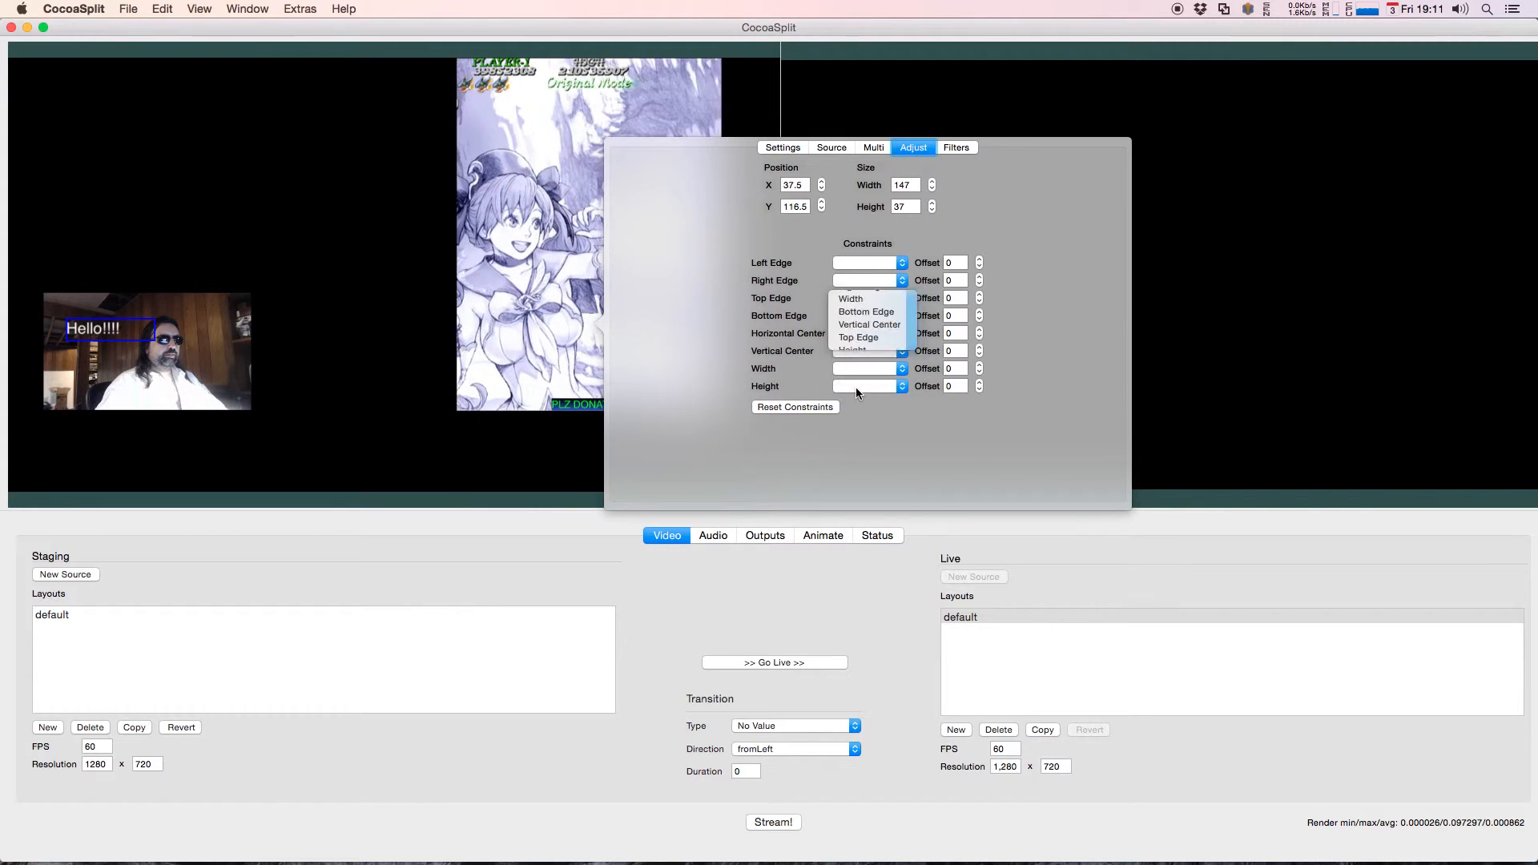
click(858, 265)
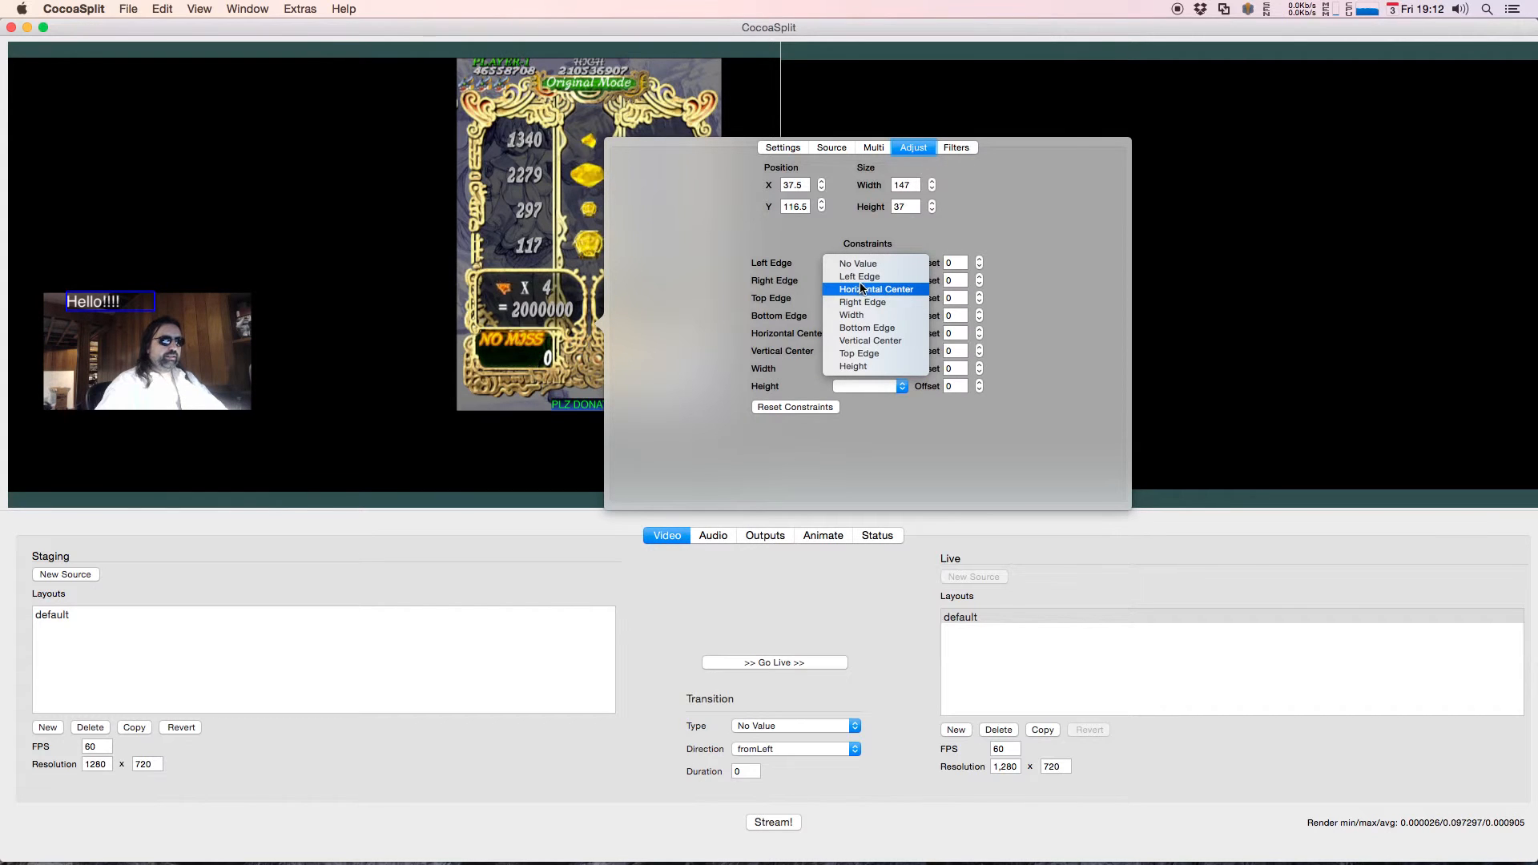
click(862, 276)
click(859, 280)
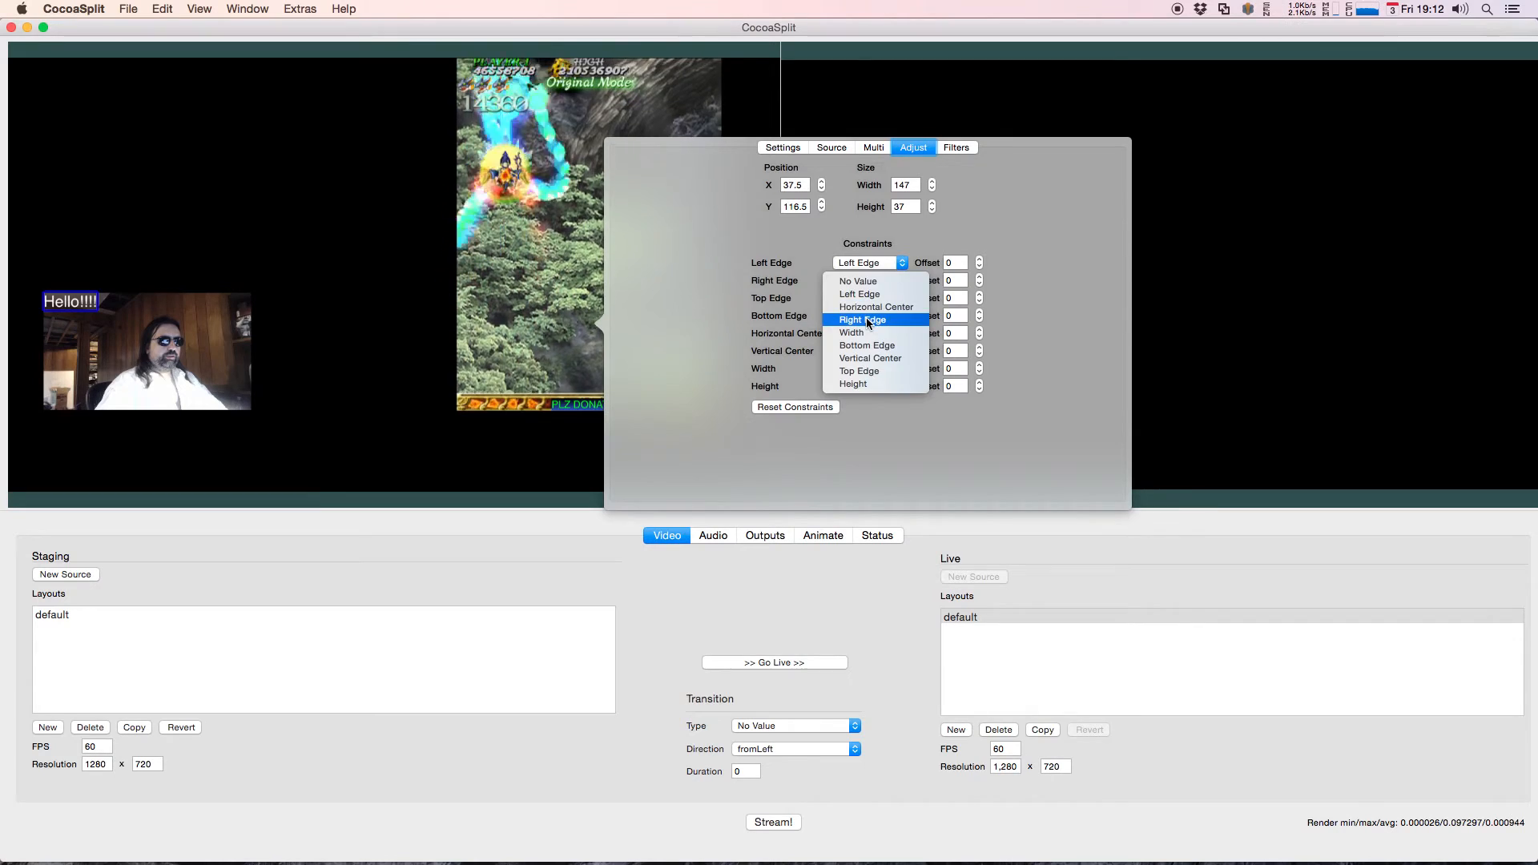
click(867, 320)
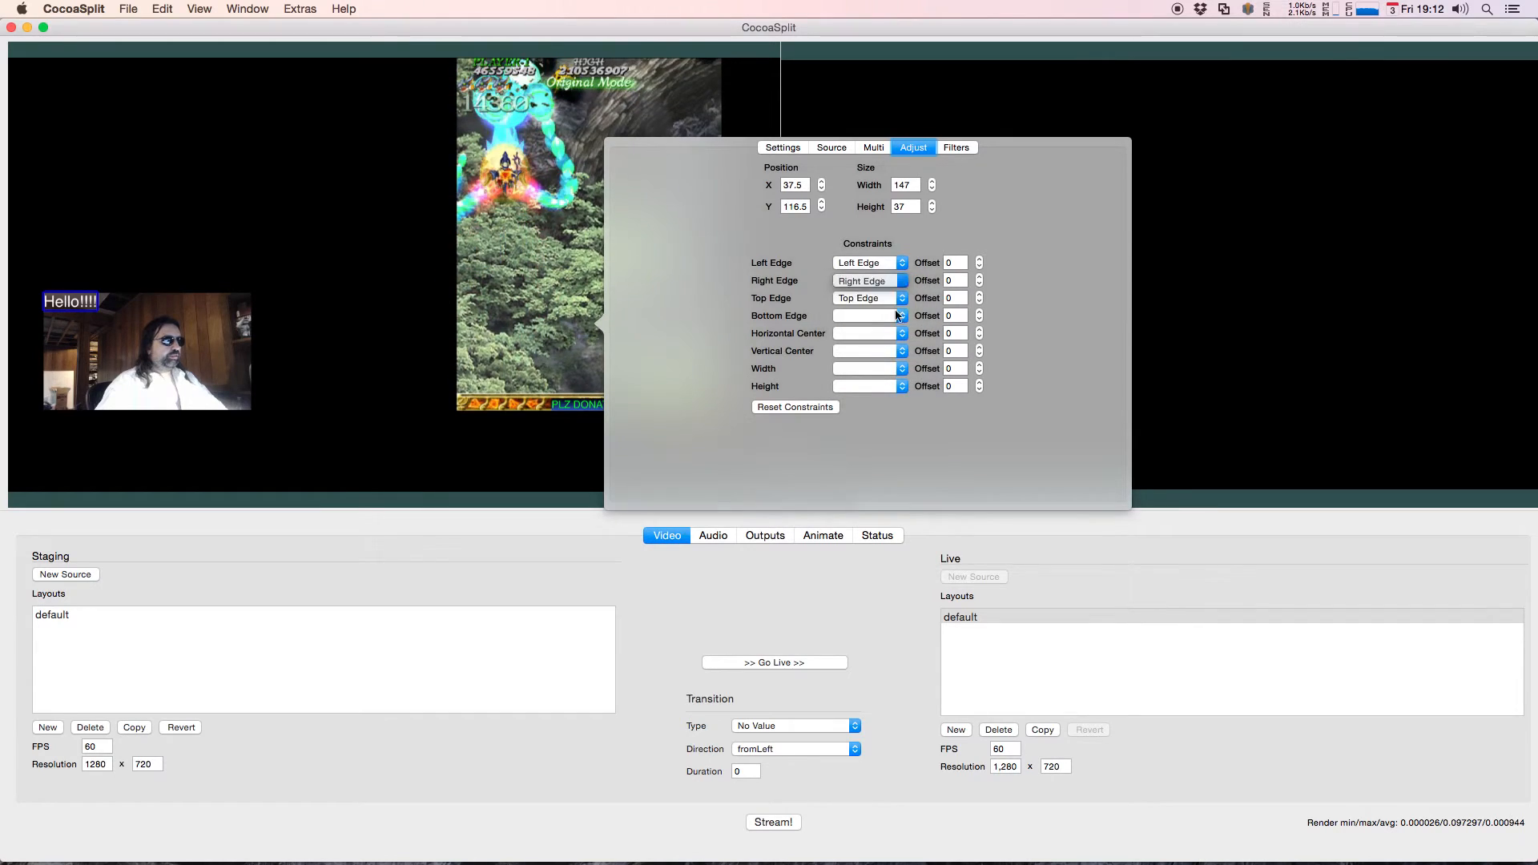
Step: Set the Hello!!!! text's background color to dark red
click(773, 148)
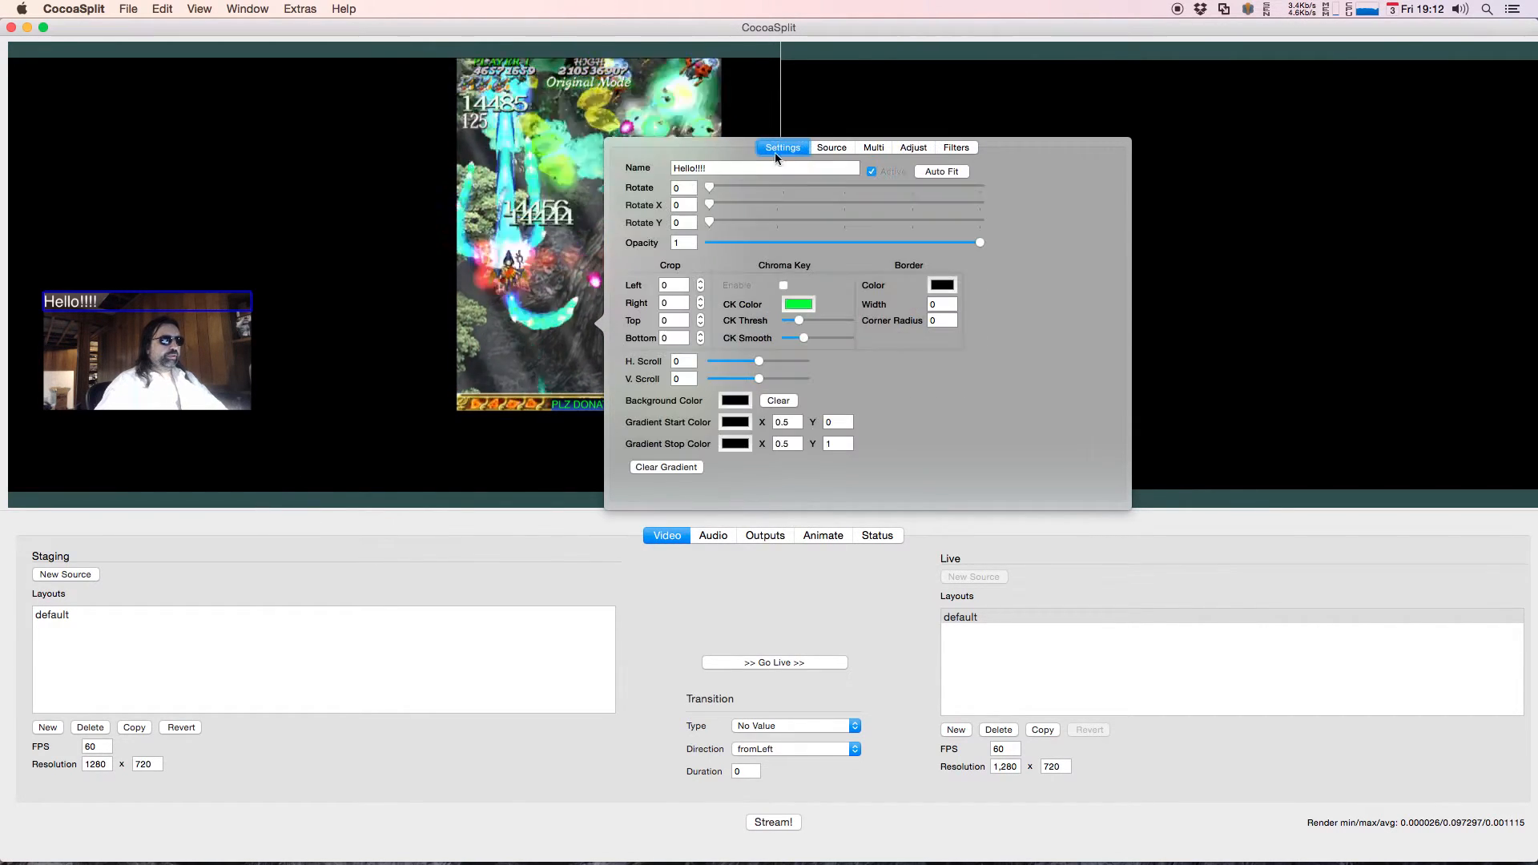
click(735, 402)
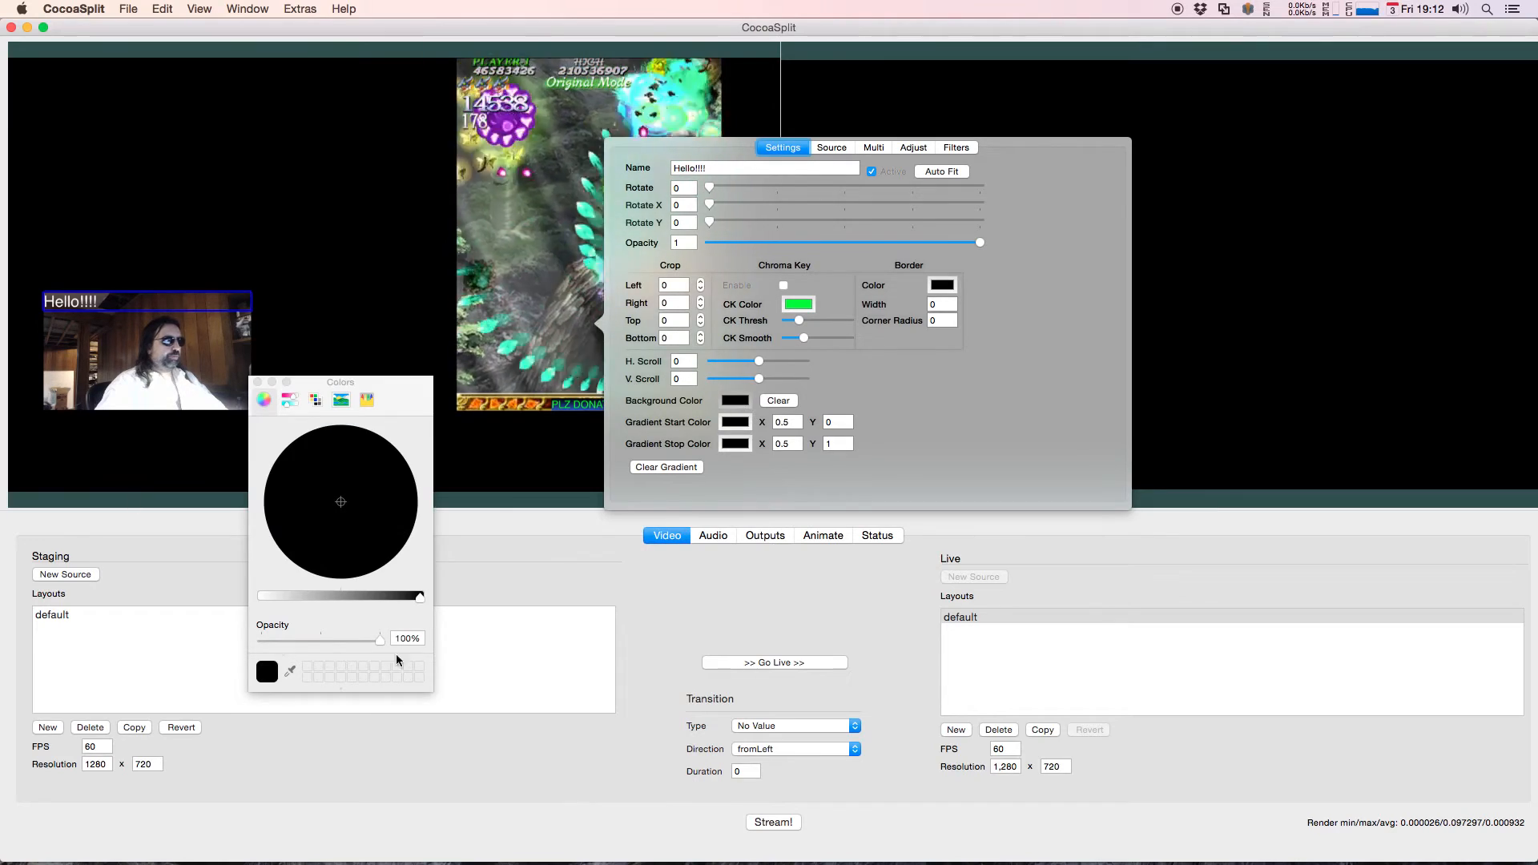
mouse_move(421, 598)
mouse_down()
mouse_move(354, 596)
mouse_move(428, 589)
mouse_up()
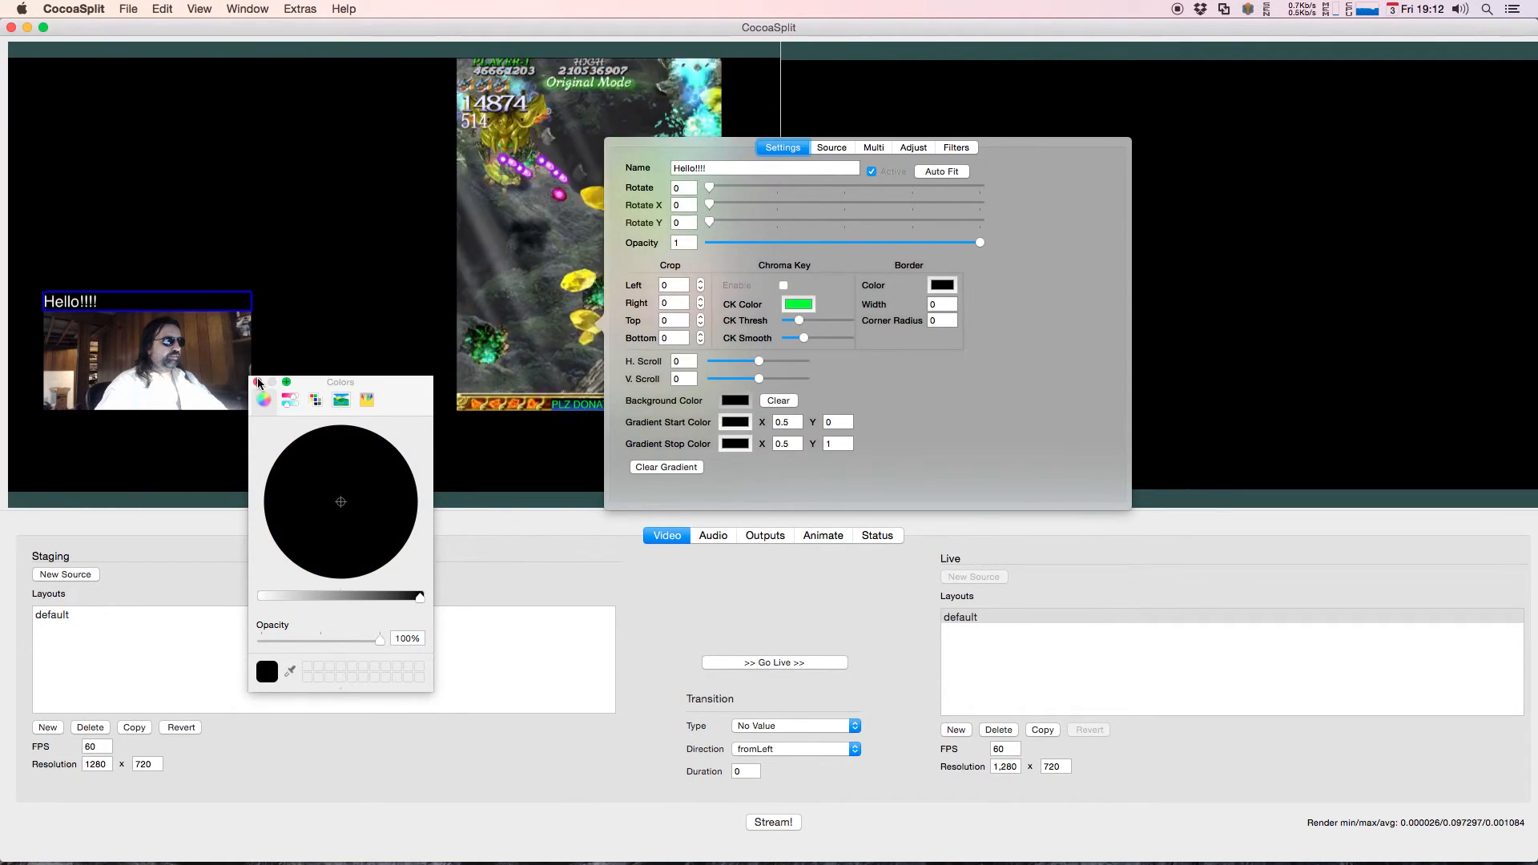
drag(416, 603, 322, 593)
drag(342, 498, 409, 509)
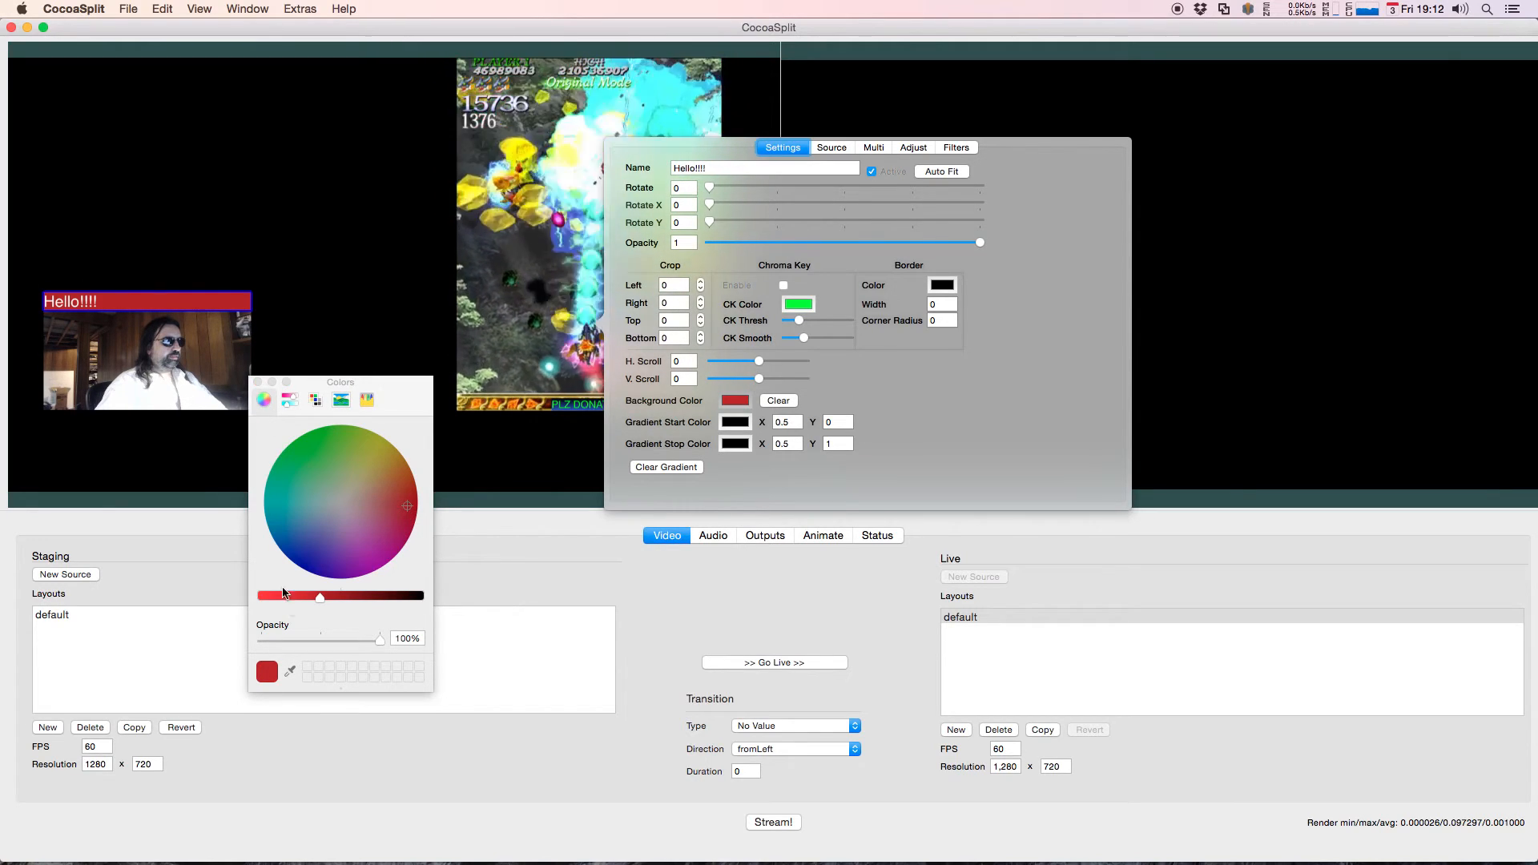
drag(320, 596, 373, 594)
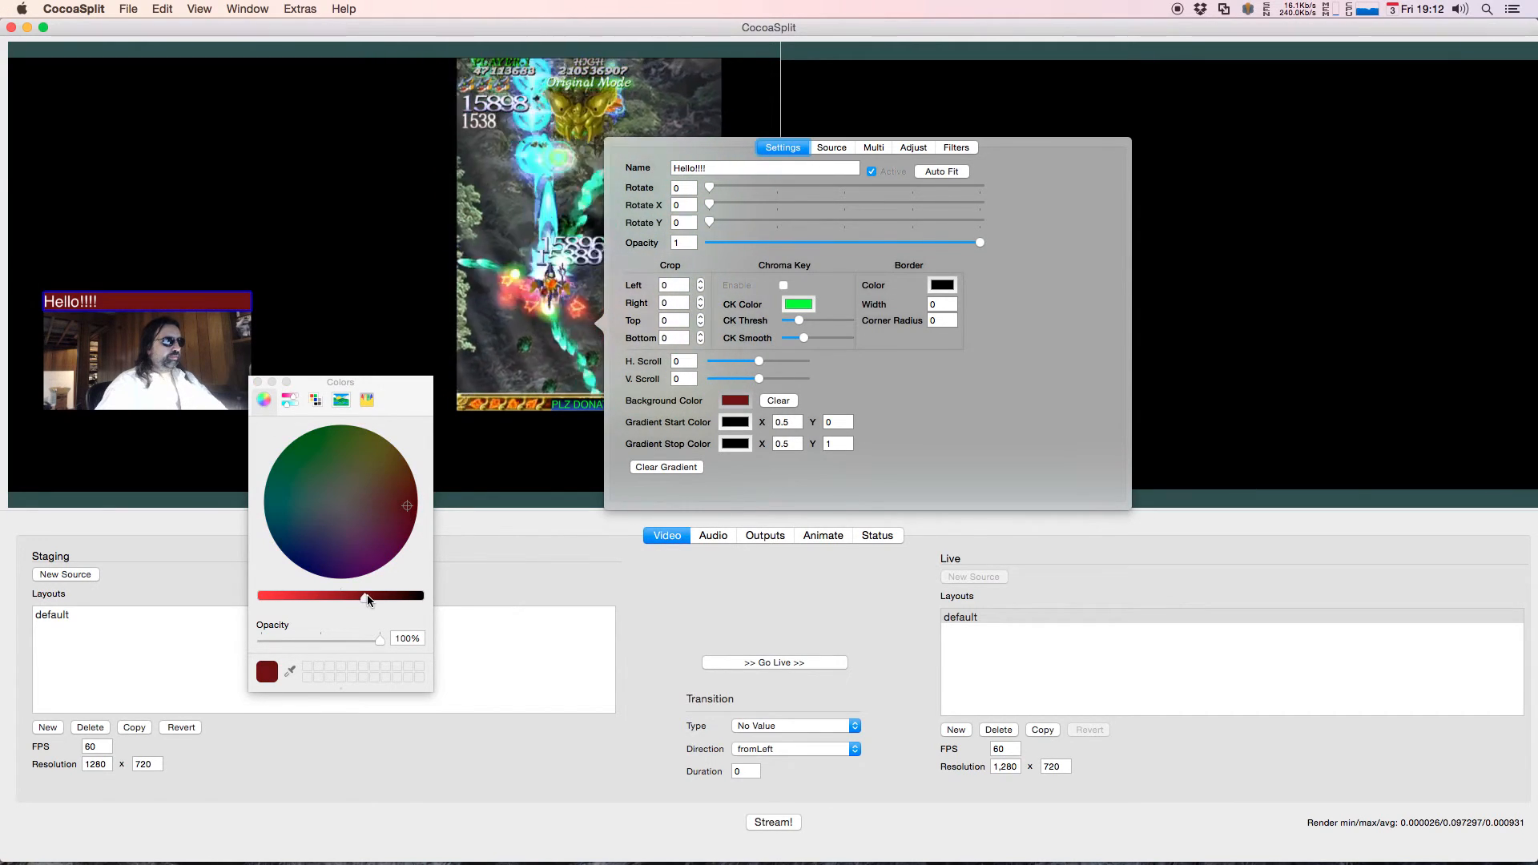
click(257, 382)
click(416, 354)
Step: Move the webcam and movie sources around the canvas to test the attached title bar and donation banner
drag(136, 349, 117, 253)
drag(554, 170, 642, 189)
drag(250, 260, 162, 271)
drag(460, 257, 365, 220)
drag(176, 278, 594, 236)
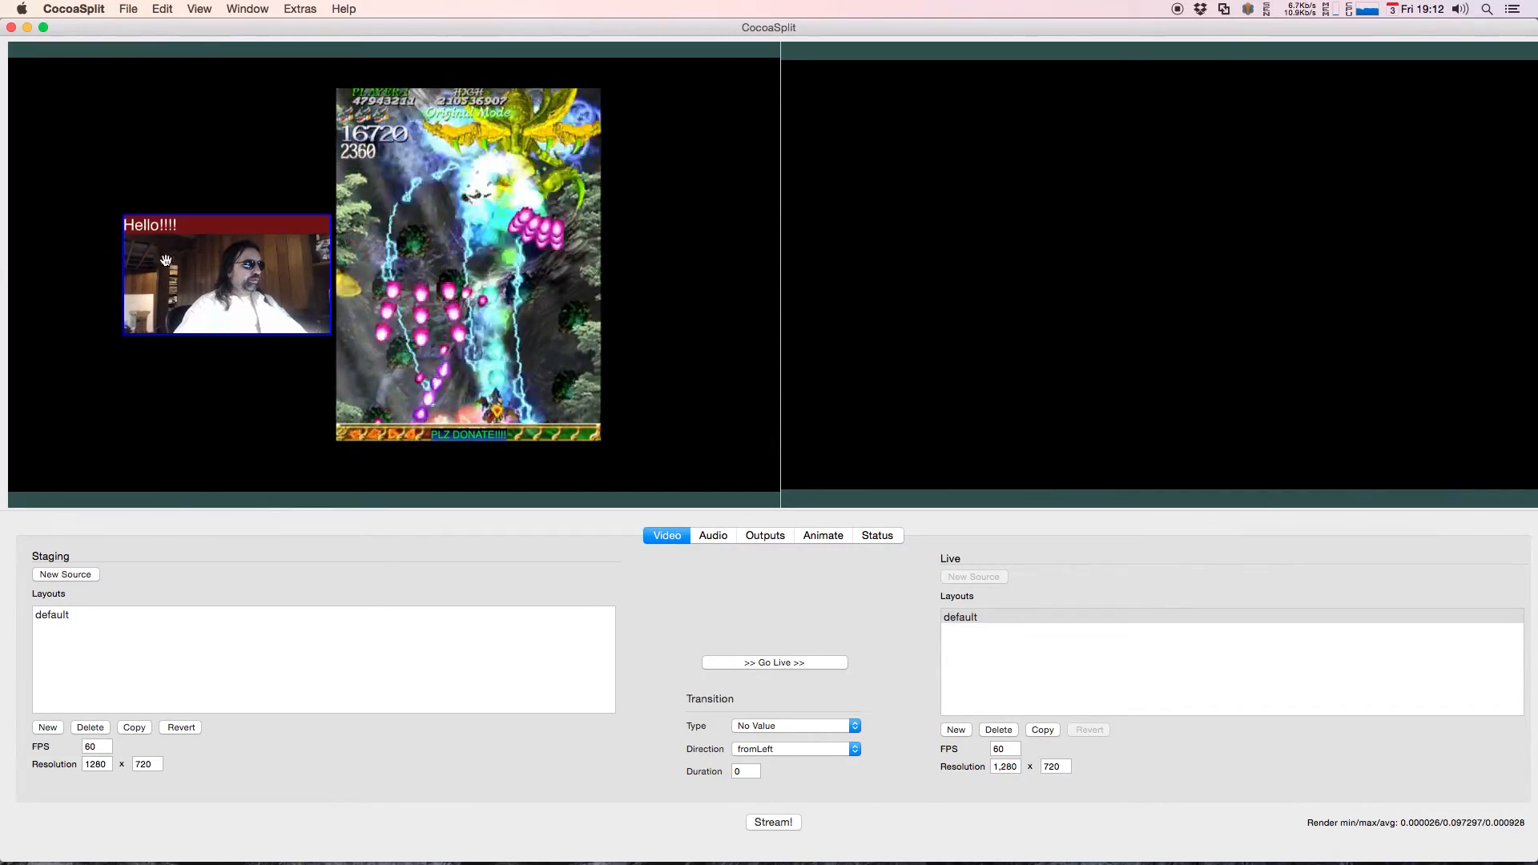
Step: Shrink the webcam source over the movie, attach it to the underlying input, and reposition both sources
drag(170, 259, 83, 287)
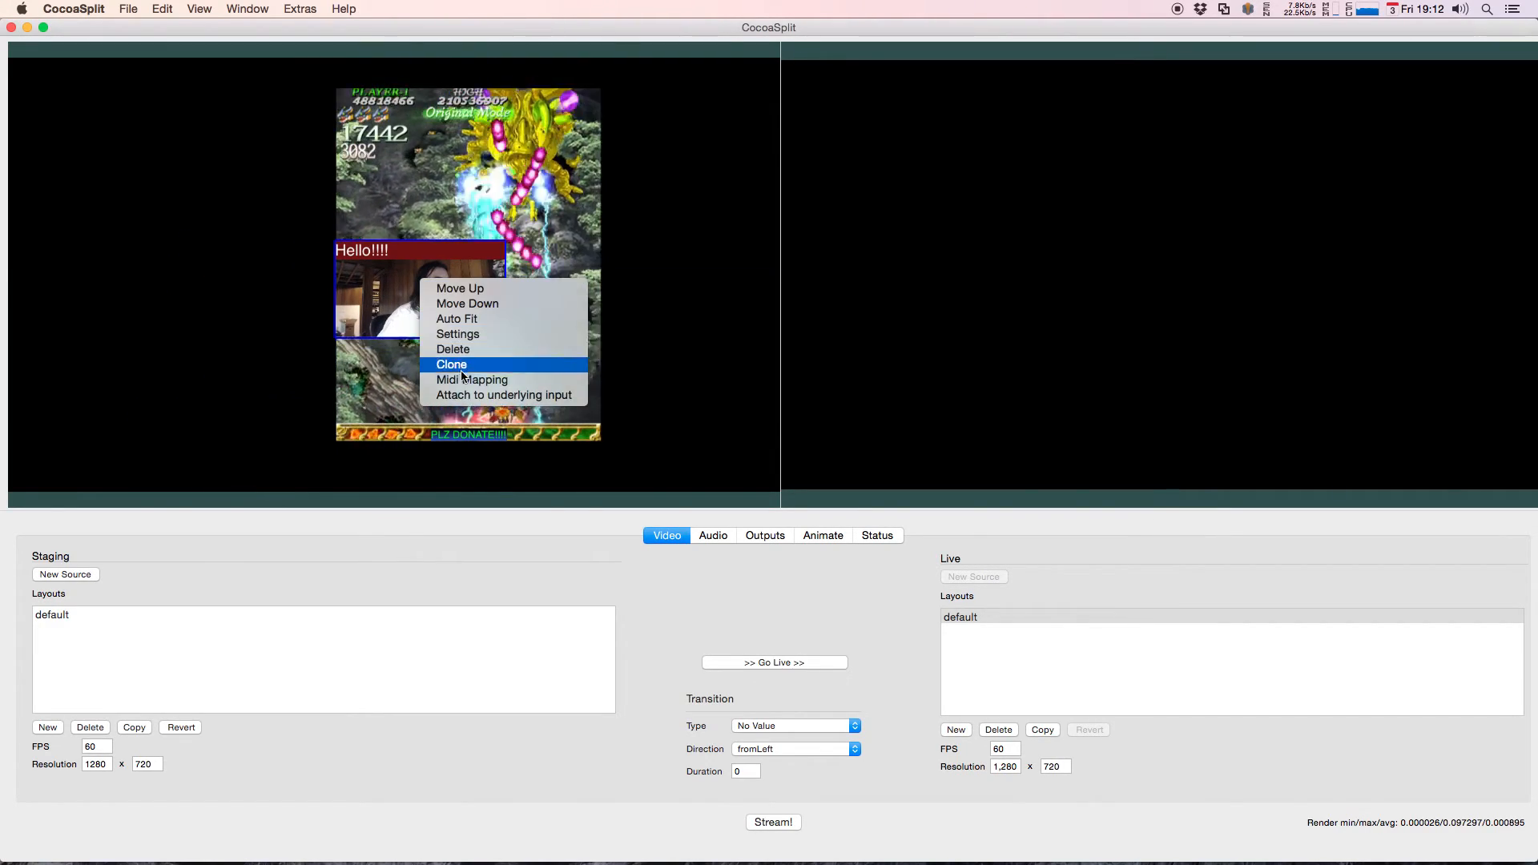
drag(649, 174, 514, 172)
drag(287, 278, 262, 226)
Step: Constrain the webcam source's right edge to Right Edge and its vertical center to Vertical Center of the movie
right_click(248, 230)
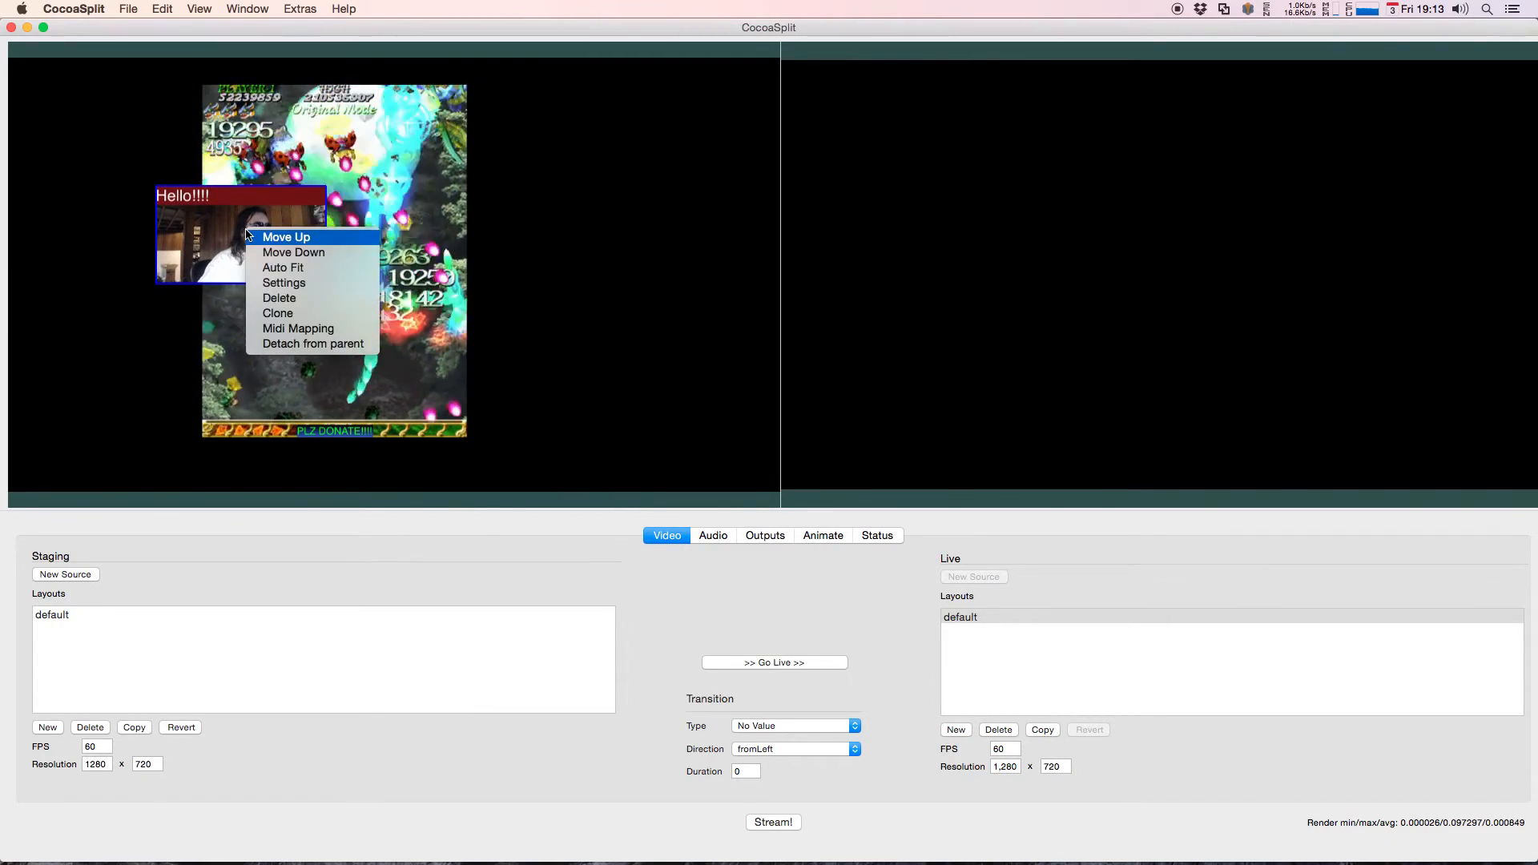
click(290, 285)
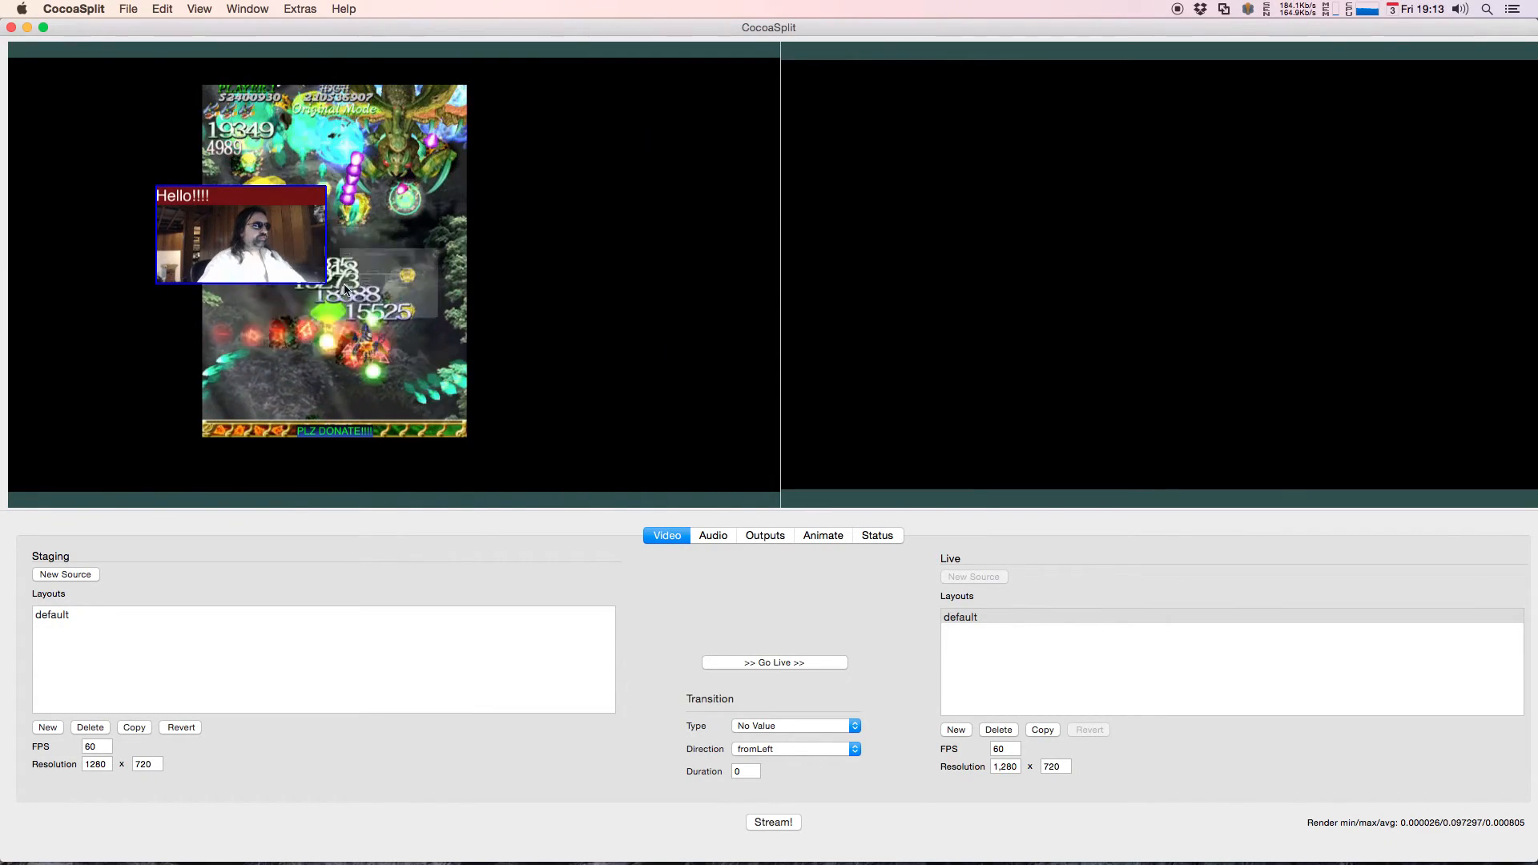
click(659, 107)
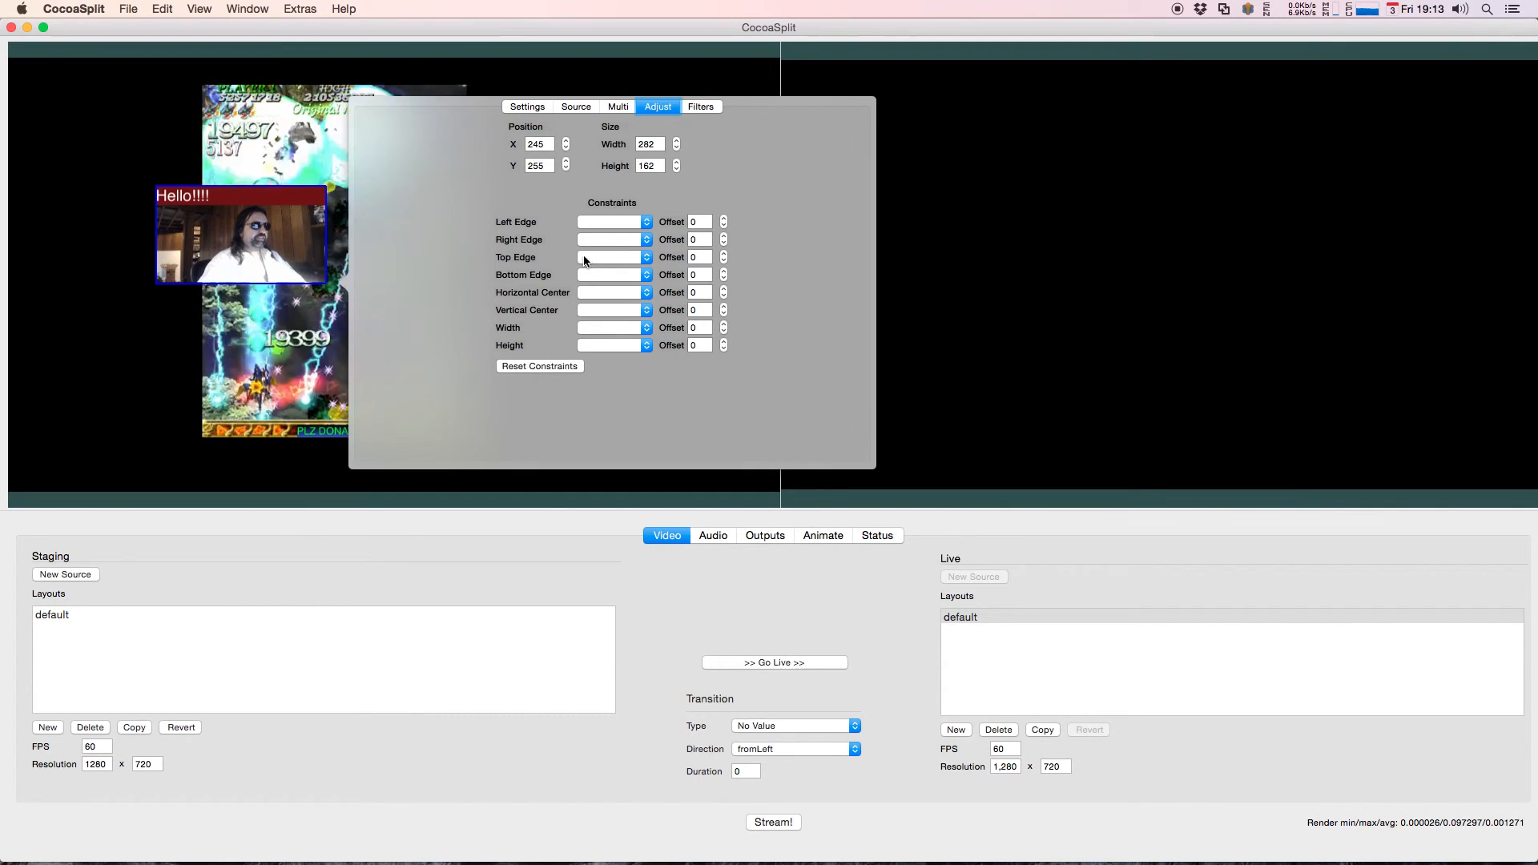
click(610, 223)
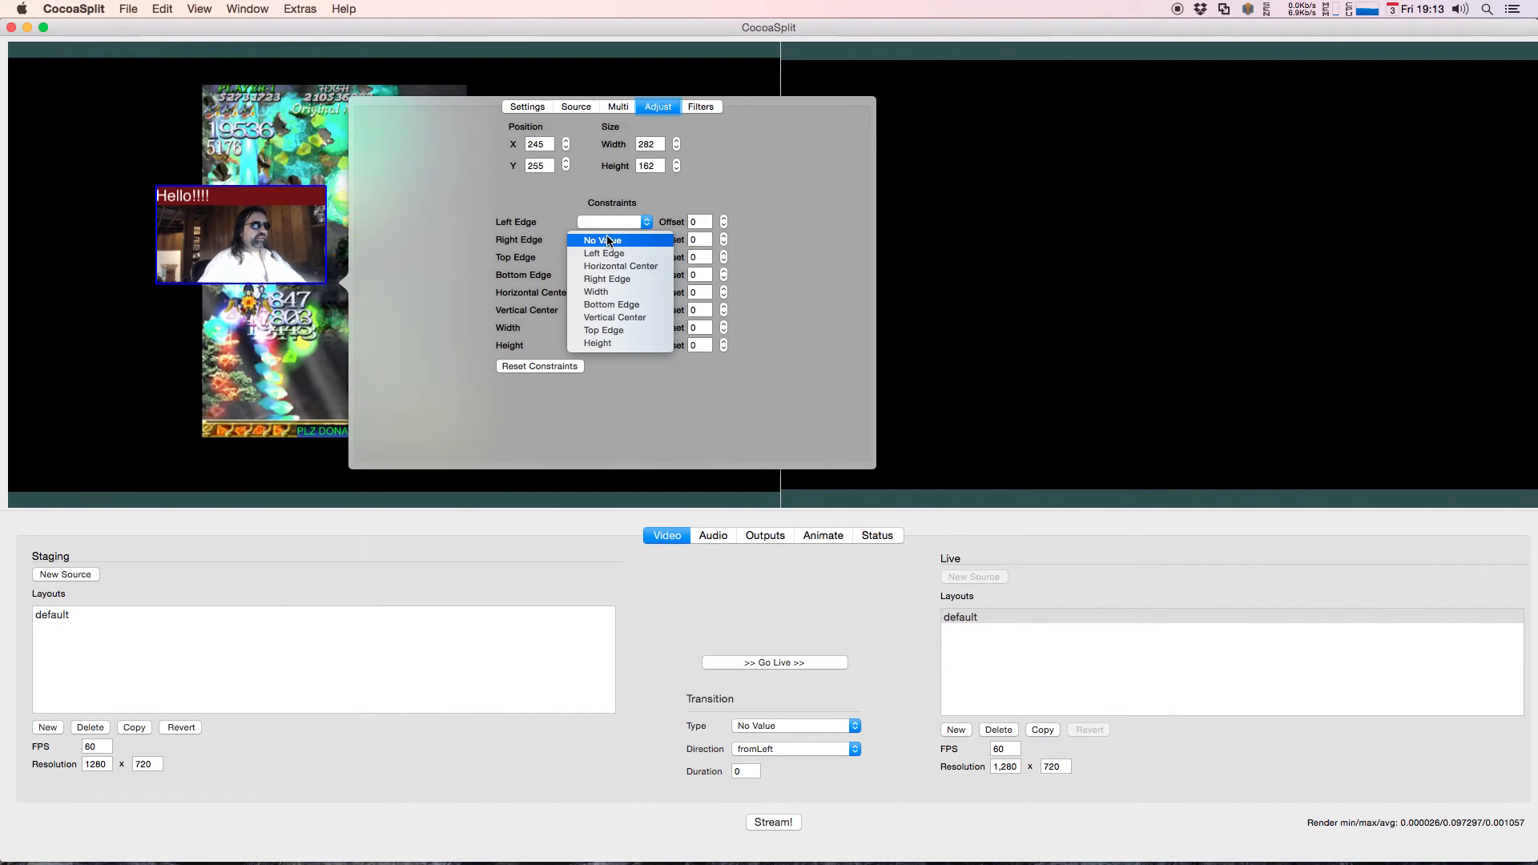
click(603, 280)
click(600, 313)
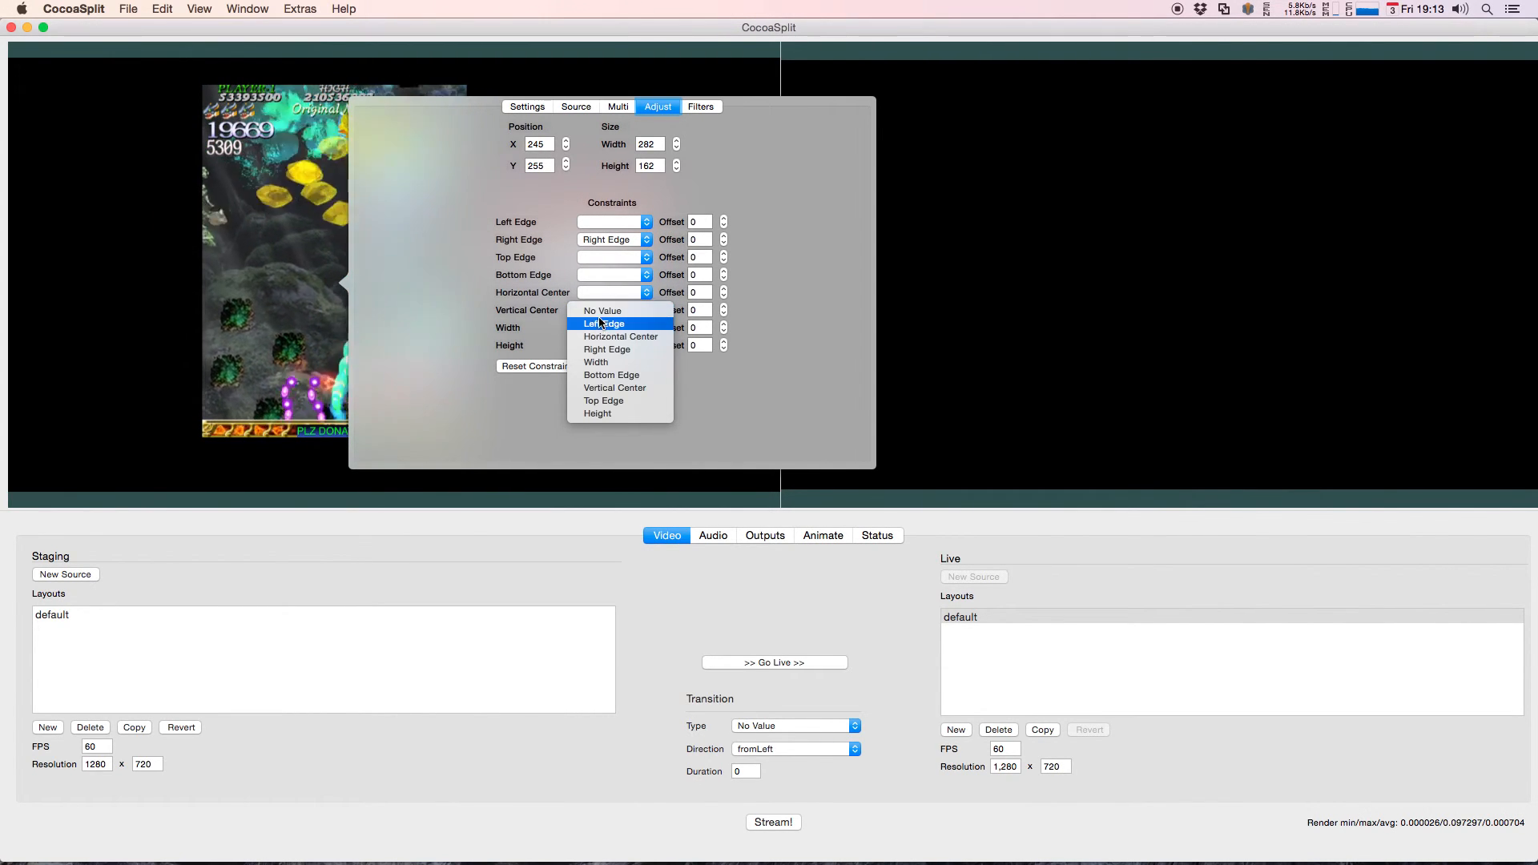
click(603, 390)
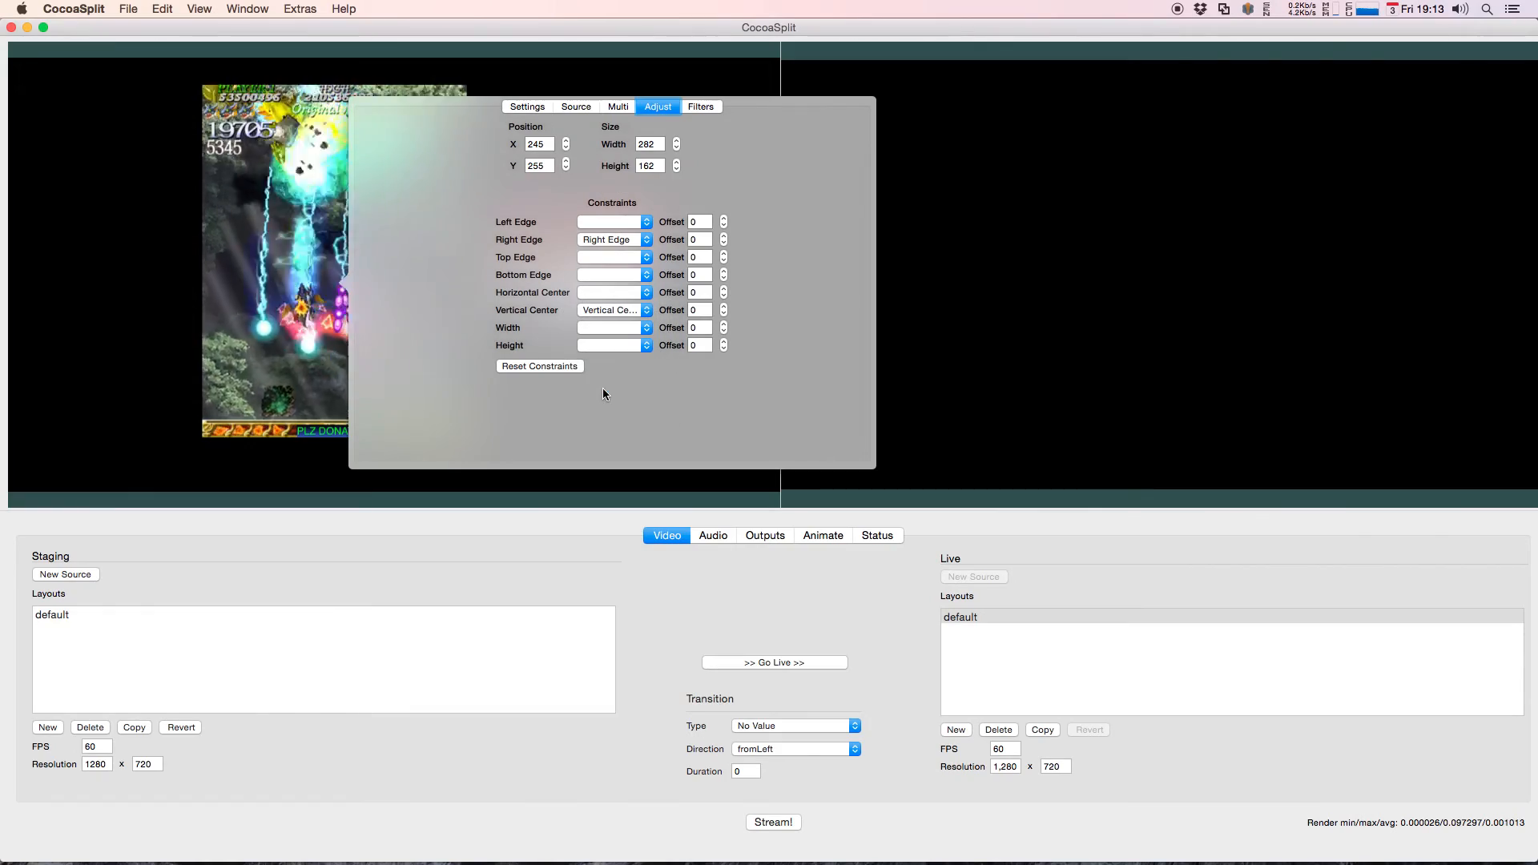
click(120, 226)
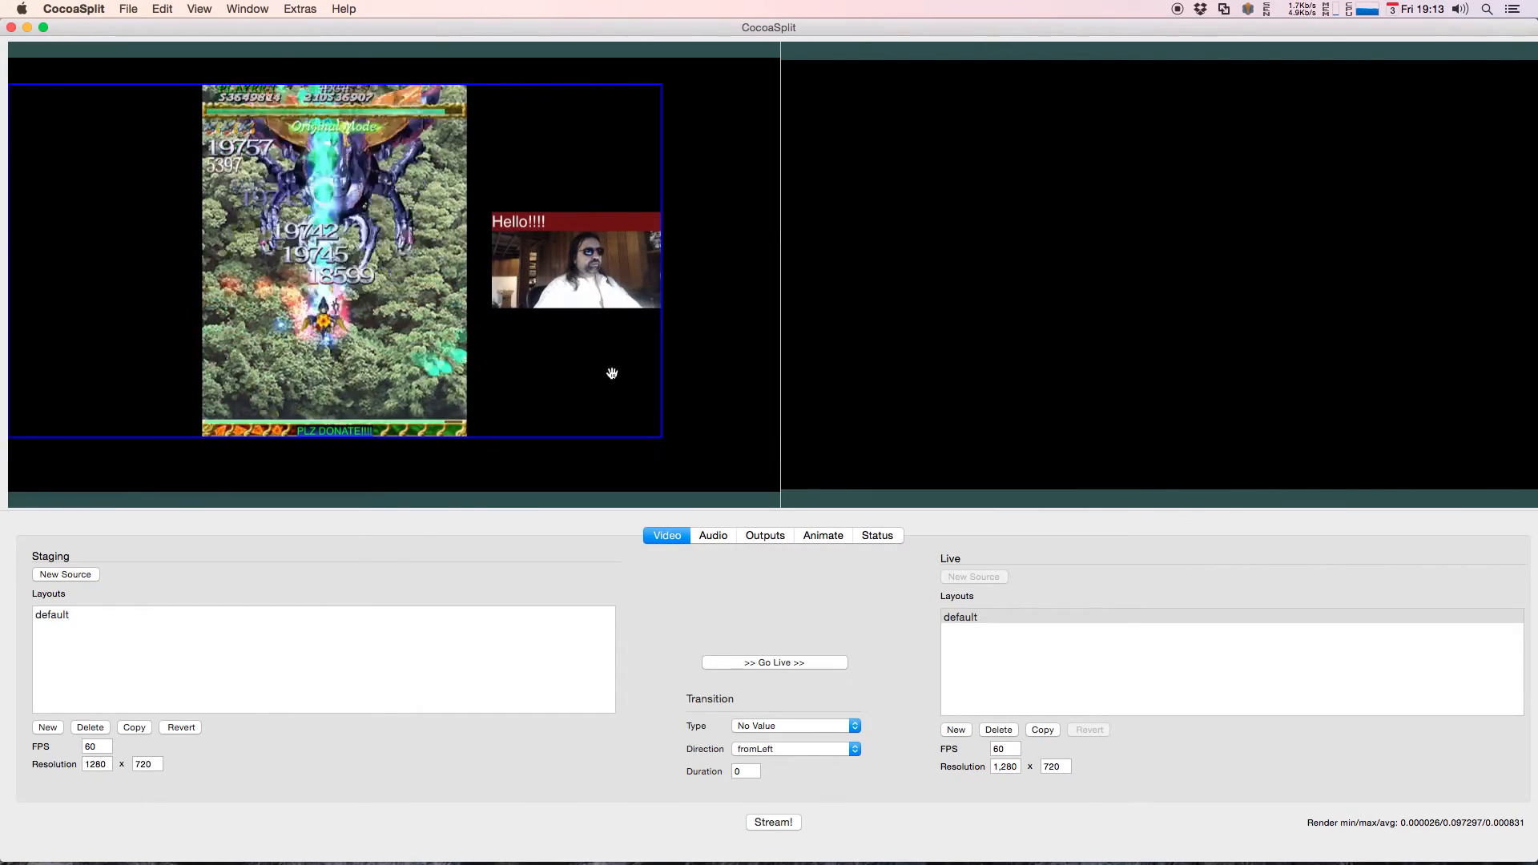
Step: Move and resize the movie source to test the constrained webcam, and fit the movie to the full staging canvas
drag(617, 372, 639, 385)
drag(681, 107, 546, 211)
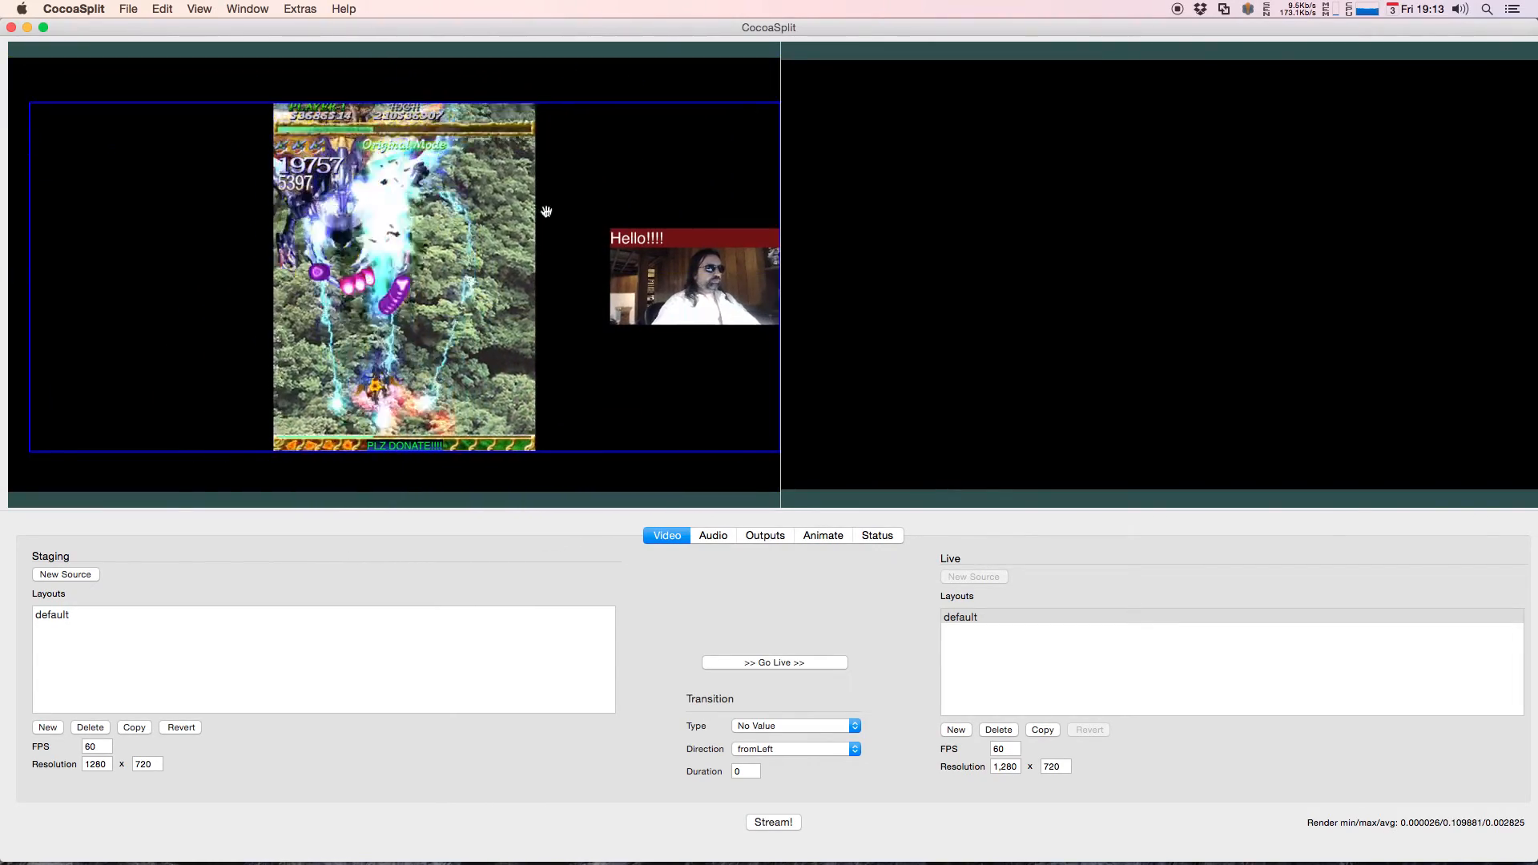
right_click(167, 202)
click(204, 230)
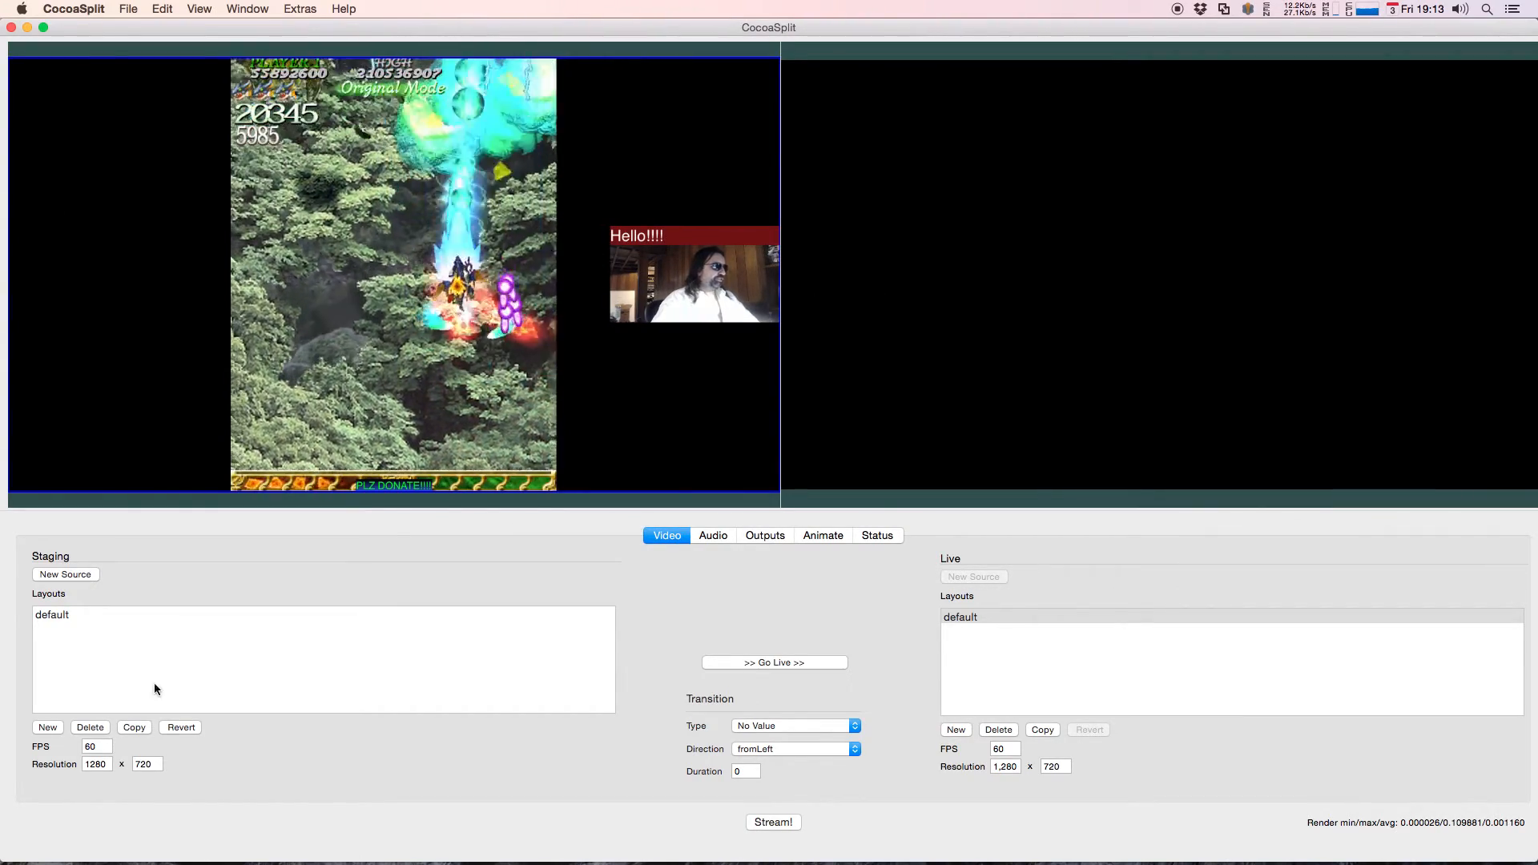
Step: Move the titled webcam source slightly above the movie's vertical center, keeping it flush with the canvas's right edge
double_click(96, 765)
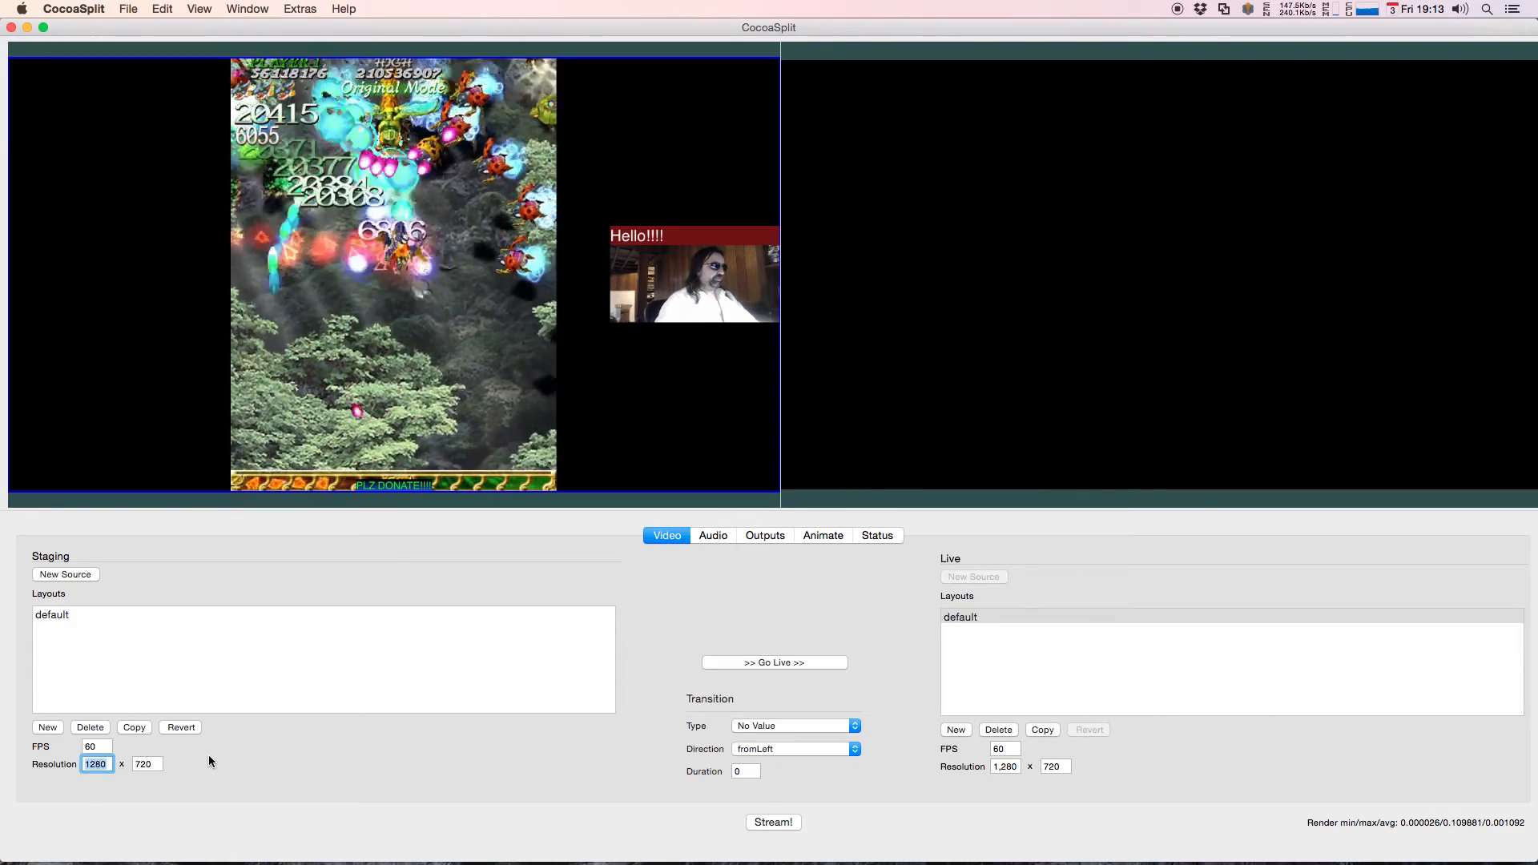
click(648, 237)
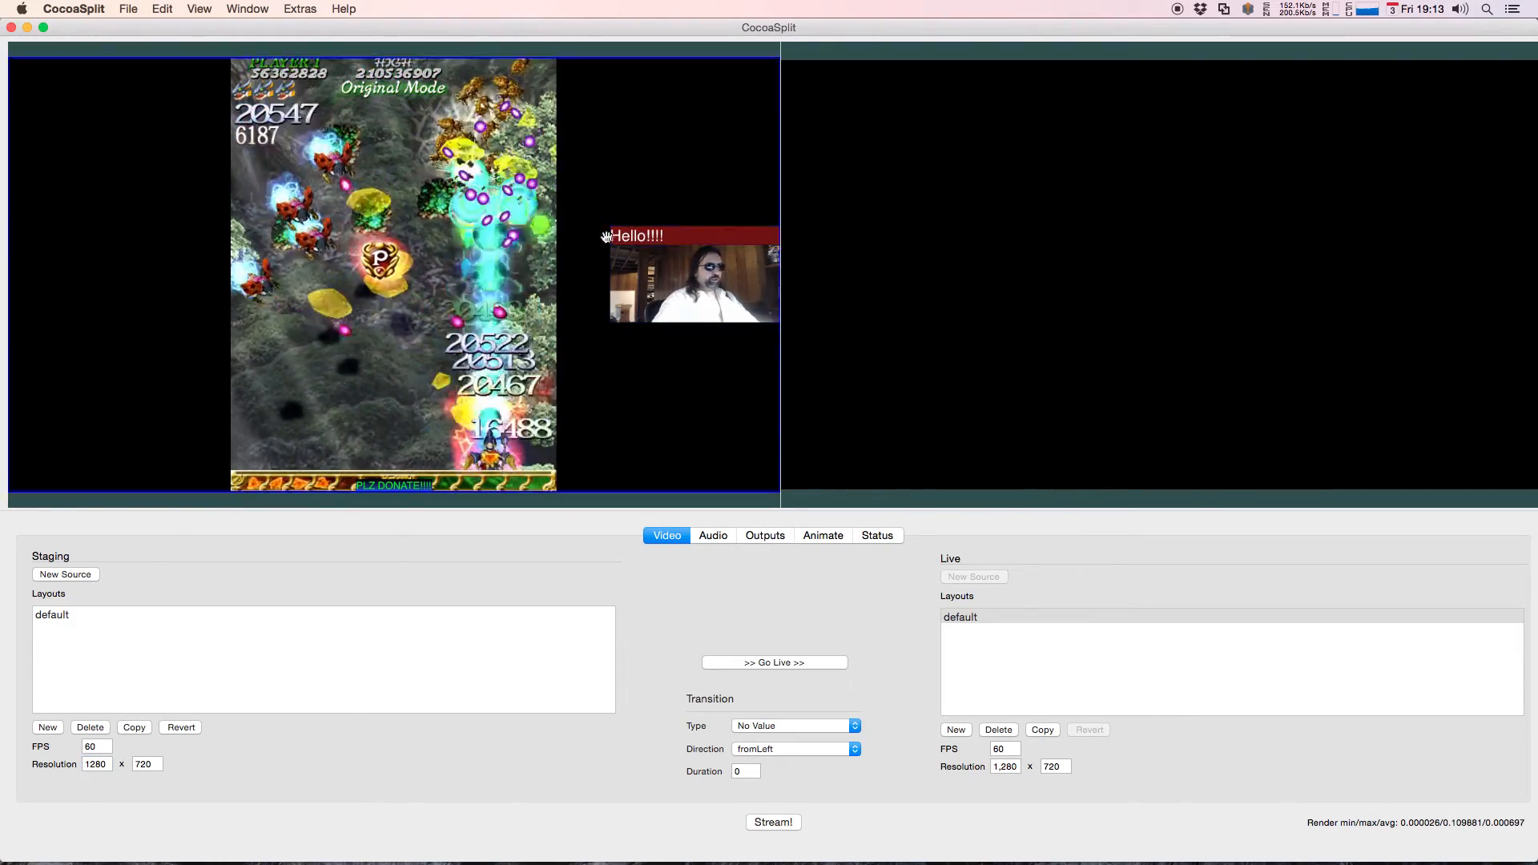
drag(694, 292, 729, 287)
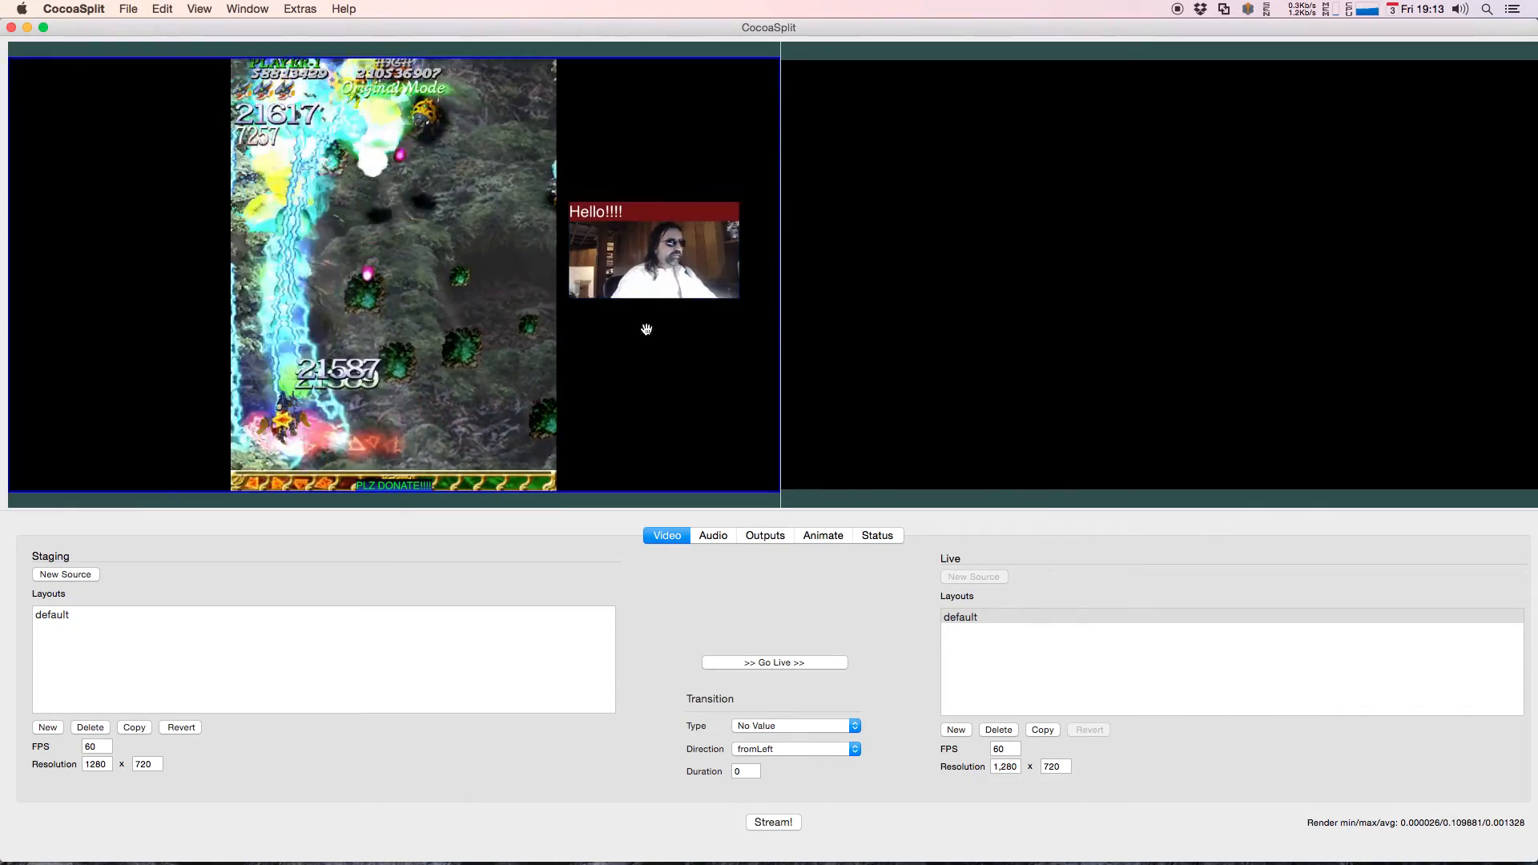
drag(660, 230, 701, 232)
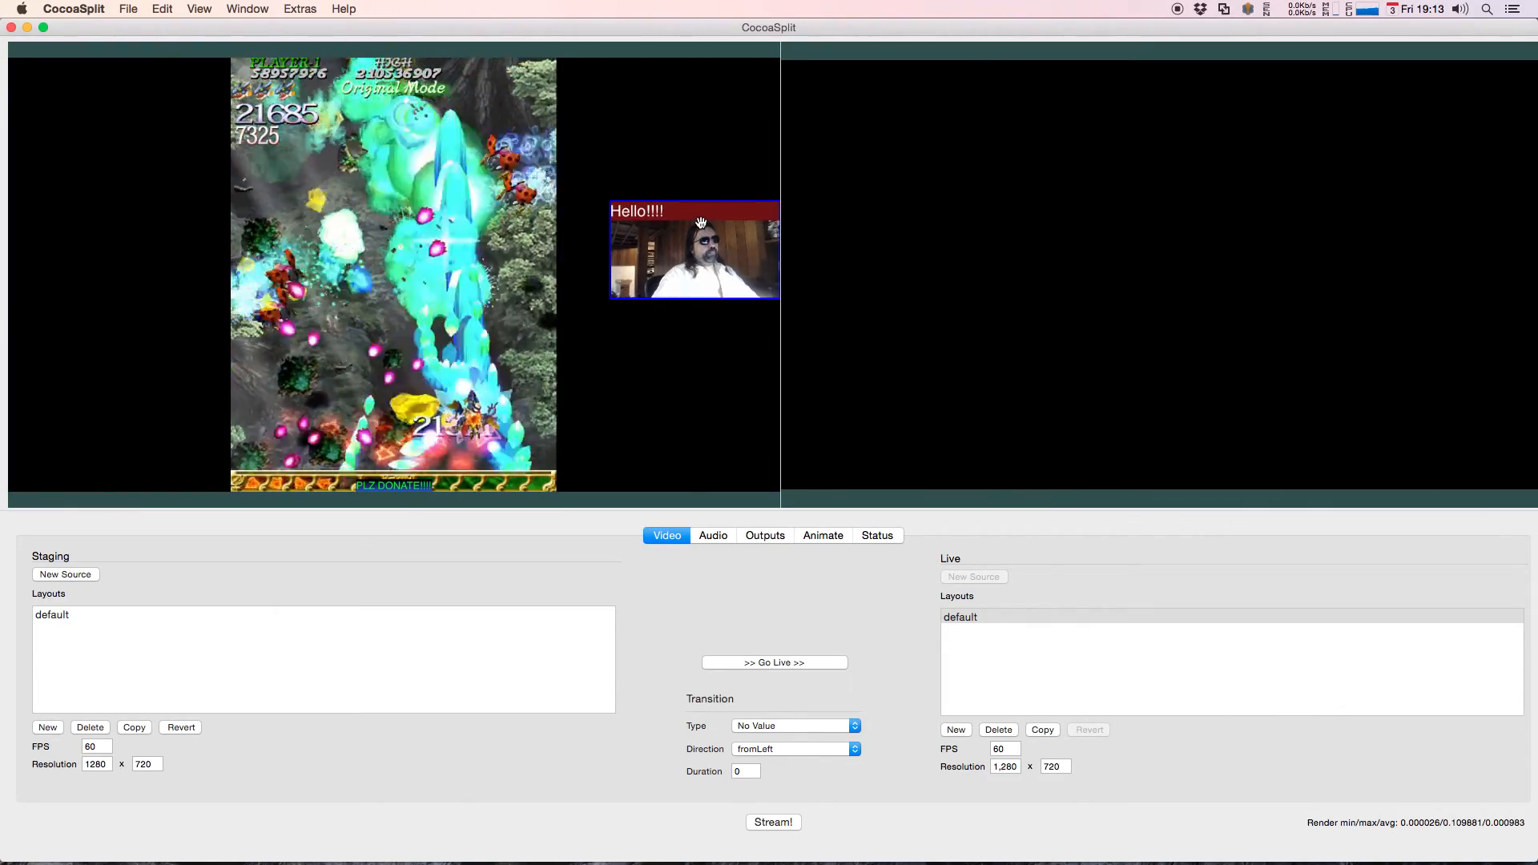